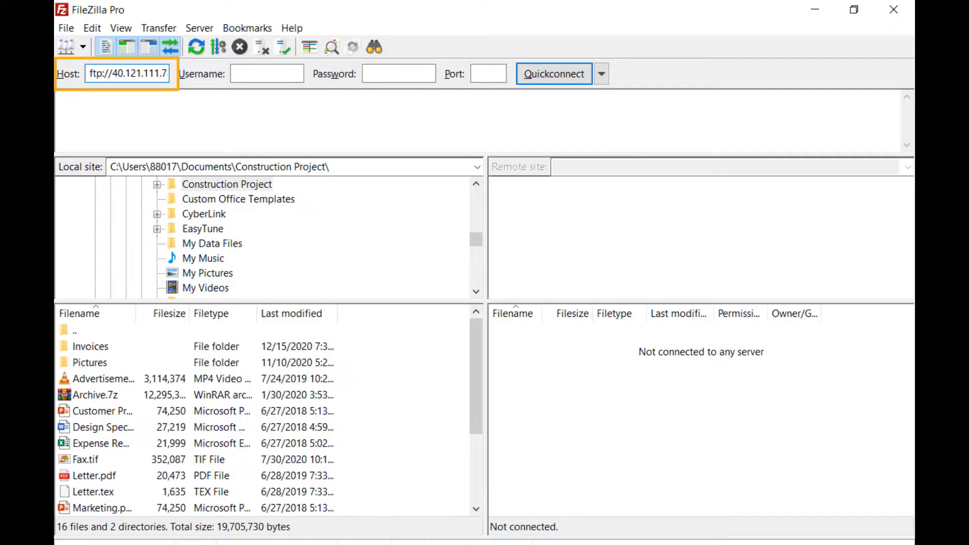
# - Quick-connect to the FTP host 40.121.111.78 with the username sampleuser and the account password, leaving the port empty
pyautogui.click(266, 73)
pyautogui.write('sampleuser')
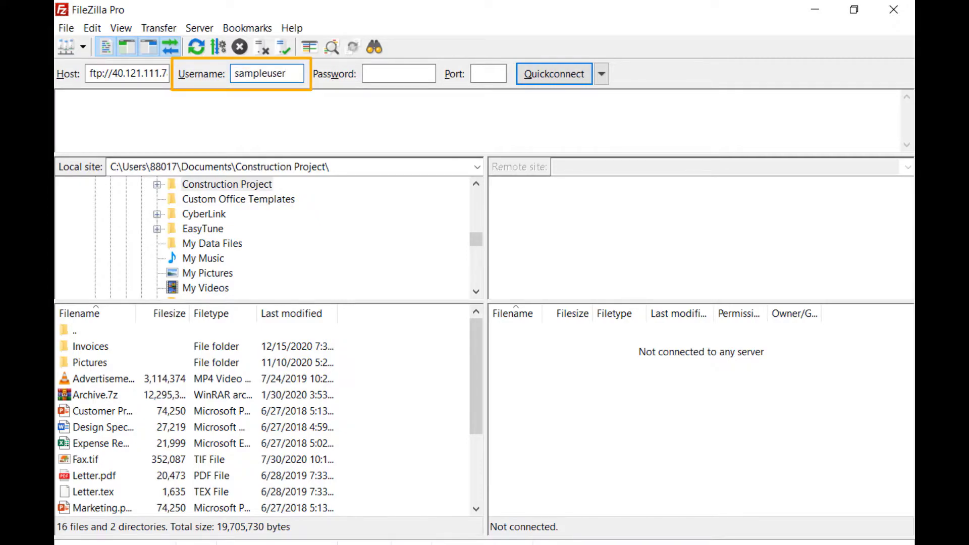
pyautogui.click(399, 73)
pyautogui.write('•••••••••')
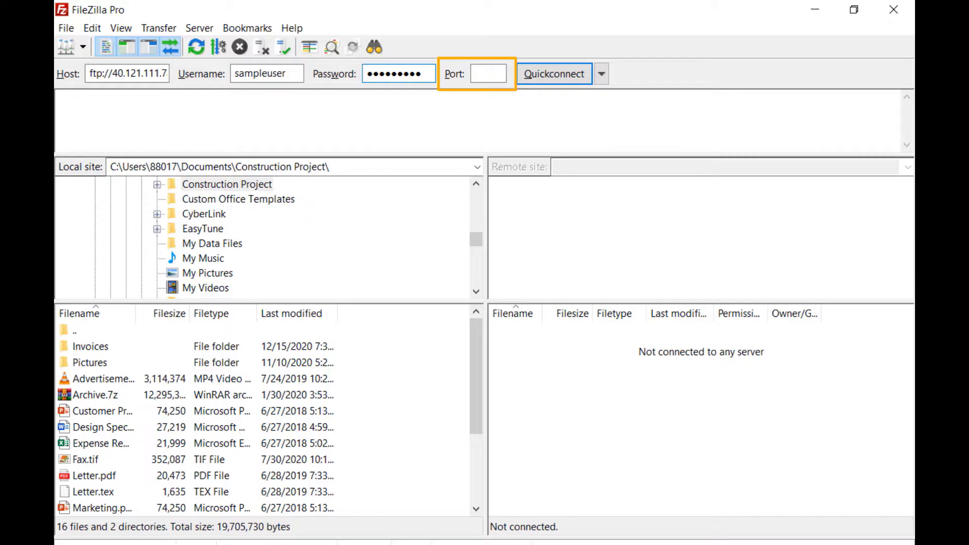
pyautogui.click(553, 74)
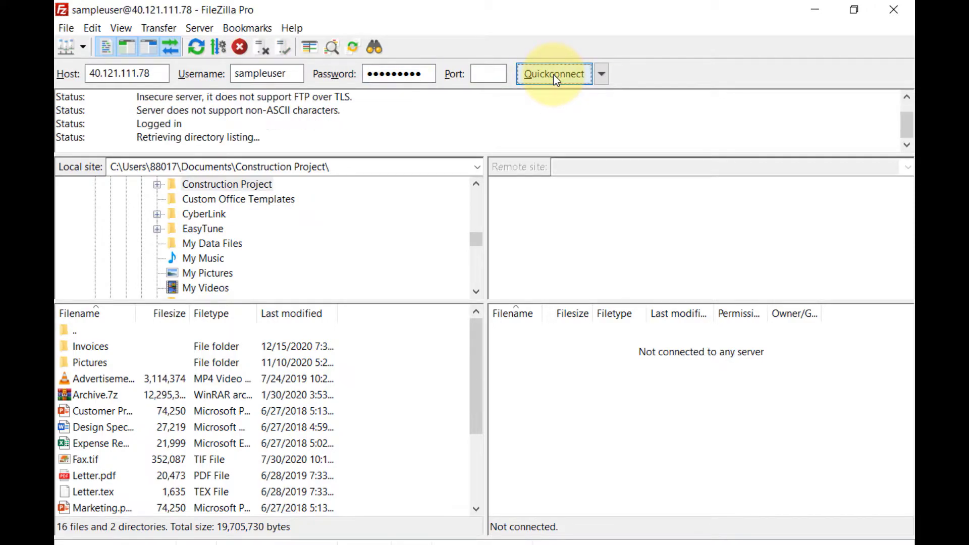
pyautogui.click(601, 80)
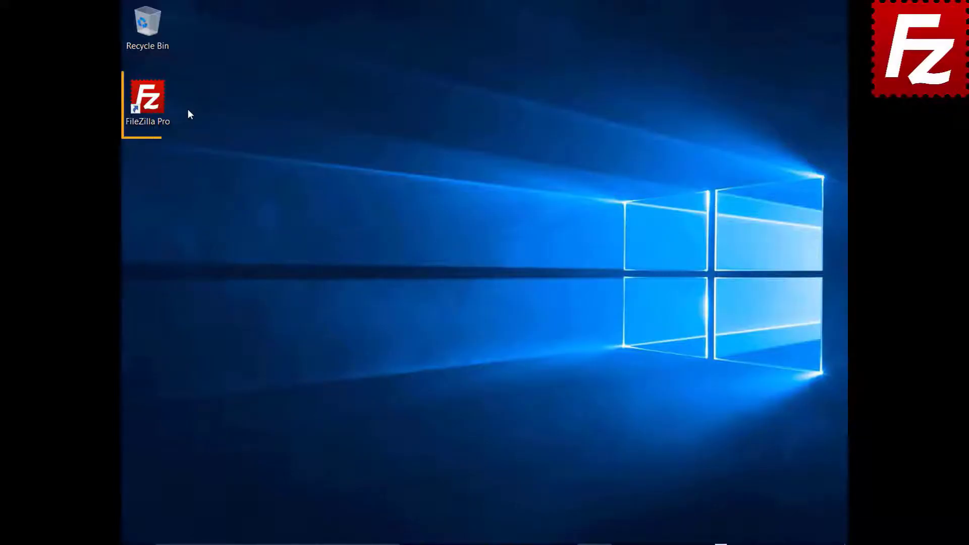
# - Launch FileZilla Pro and add a new site named My Server in the Site Manager
pyautogui.doubleClick(152, 103)
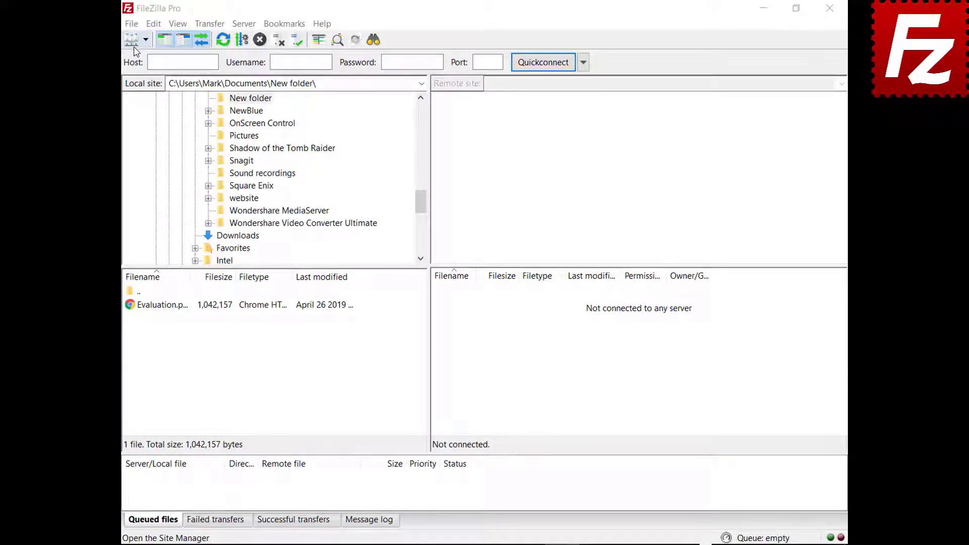
pyautogui.click(131, 24)
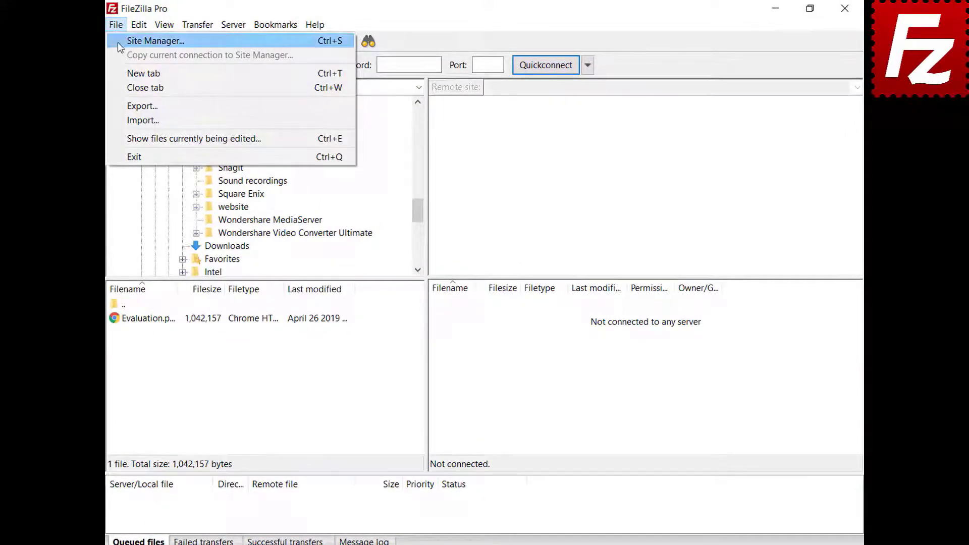
pyautogui.click(118, 43)
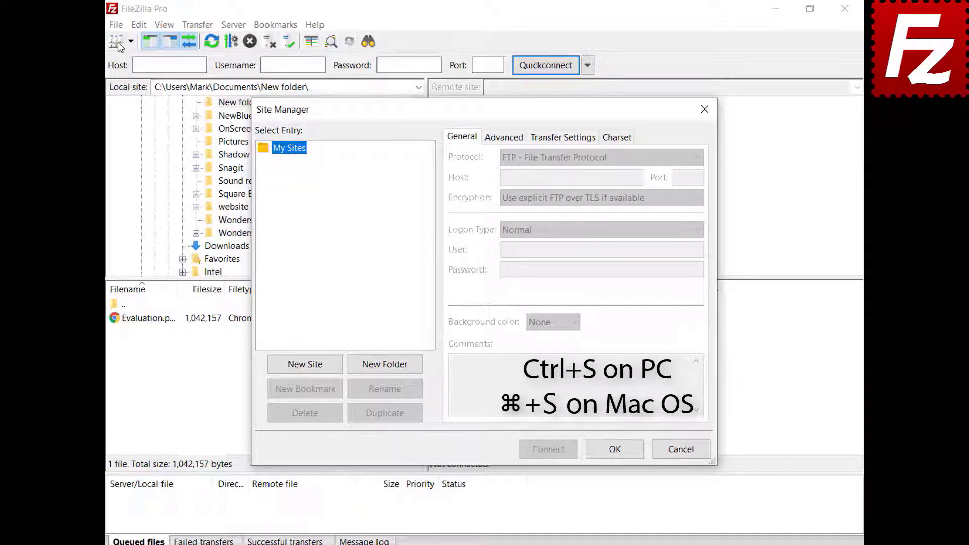
pyautogui.click(307, 366)
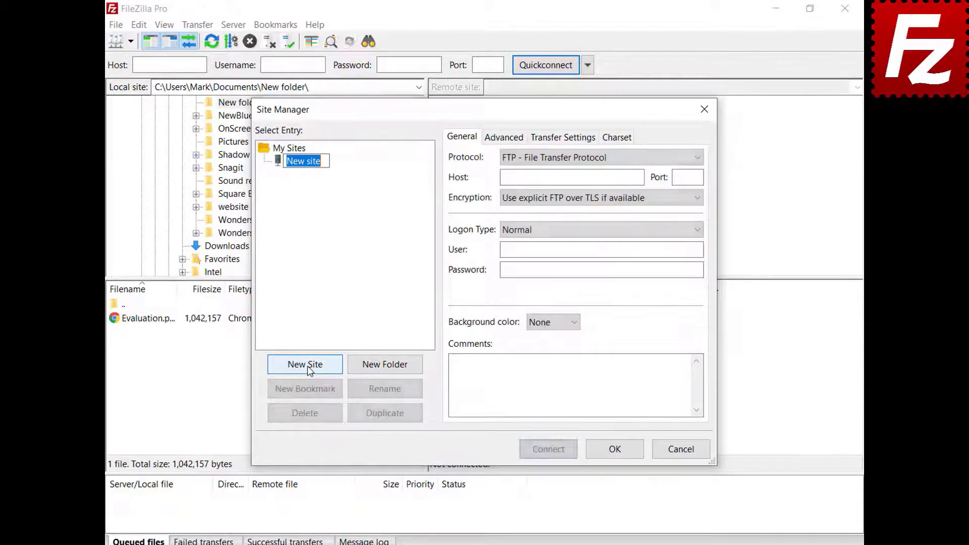
pyautogui.write('My Server')
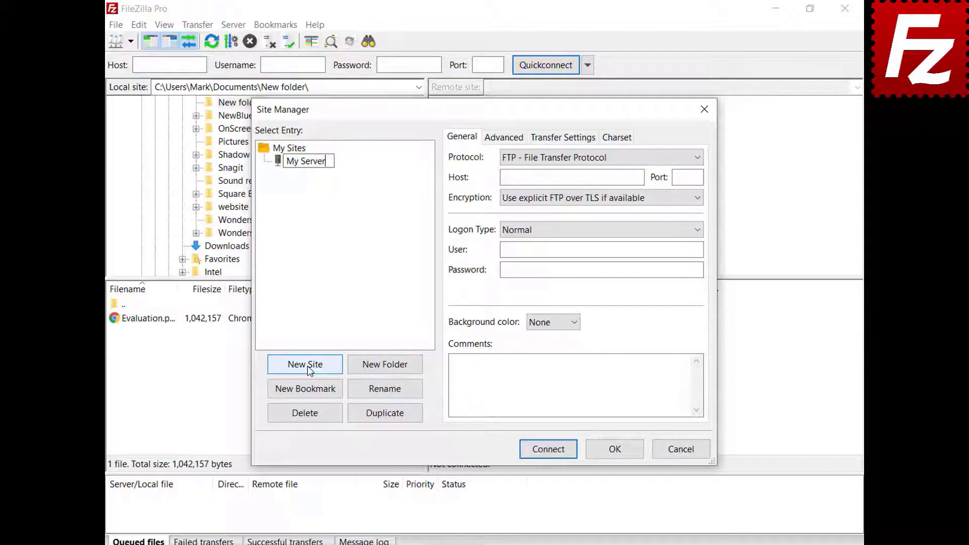
# - Set the host of My Server to 40.121.111.78 and its port to 21
pyautogui.click(640, 177)
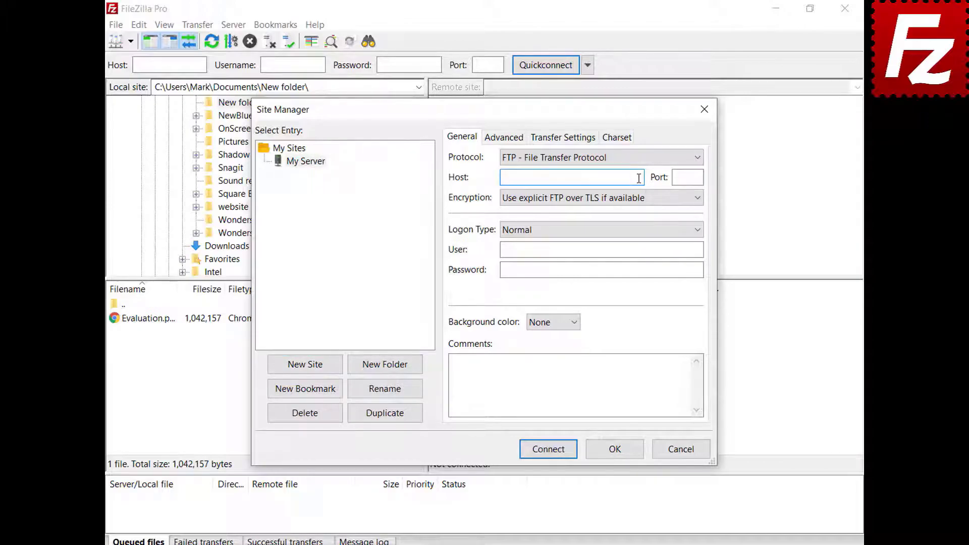
pyautogui.write('40.121.111.78')
pyautogui.click(698, 177)
pyautogui.write('21')
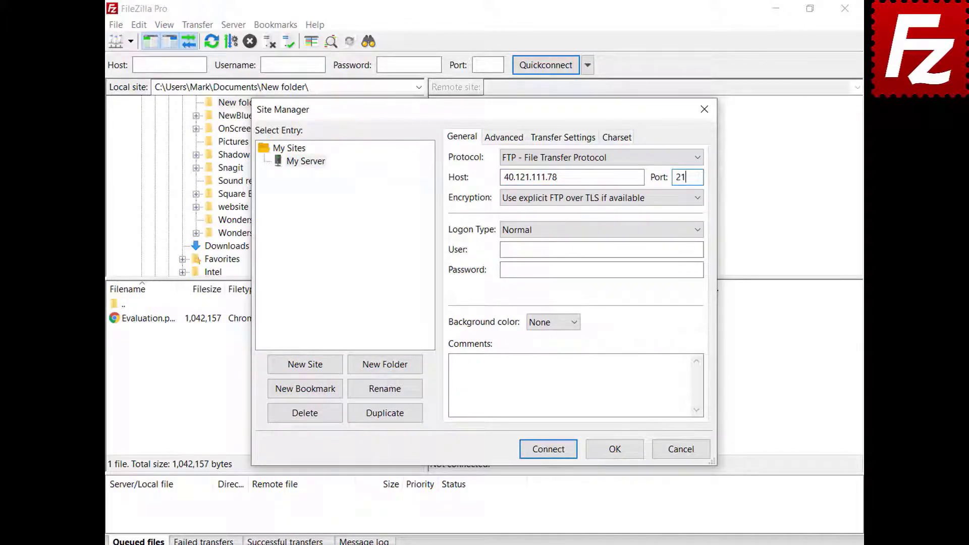
# - Enter the user filezillaprotutorial and the account password for My Server, and set its background color to Green
pyautogui.click(699, 249)
pyautogui.write('filezillaprotutorial')
pyautogui.click(700, 270)
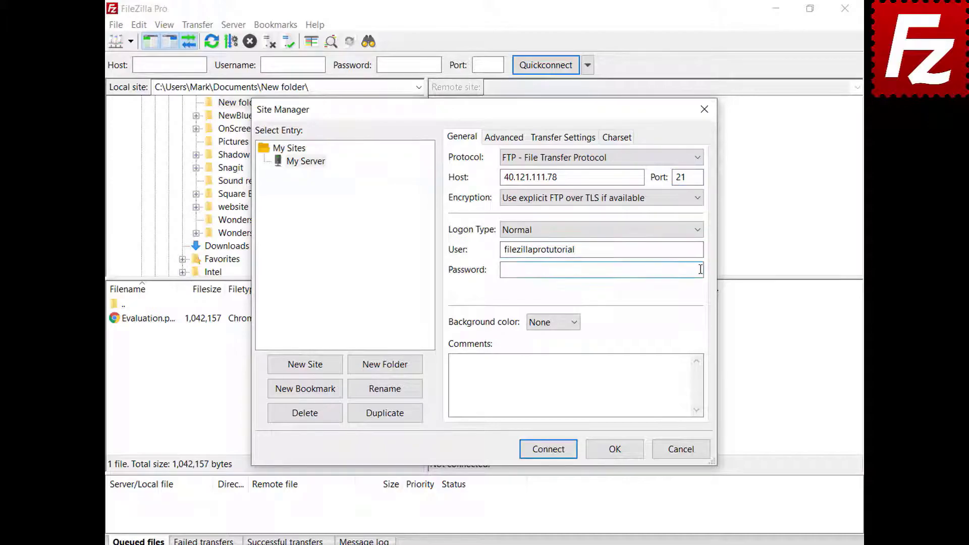
pyautogui.hotkey('ctrl', 'v')
pyautogui.click(574, 322)
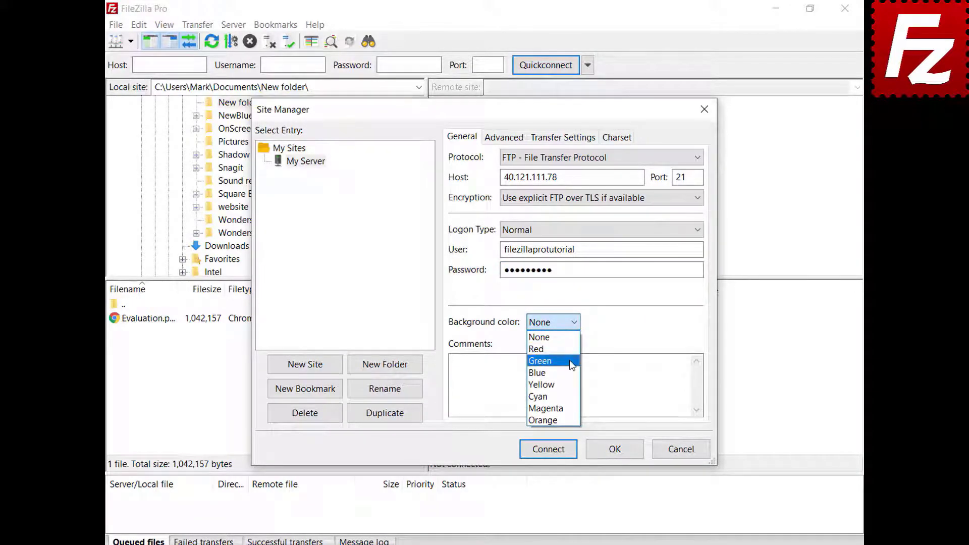
pyautogui.click(571, 361)
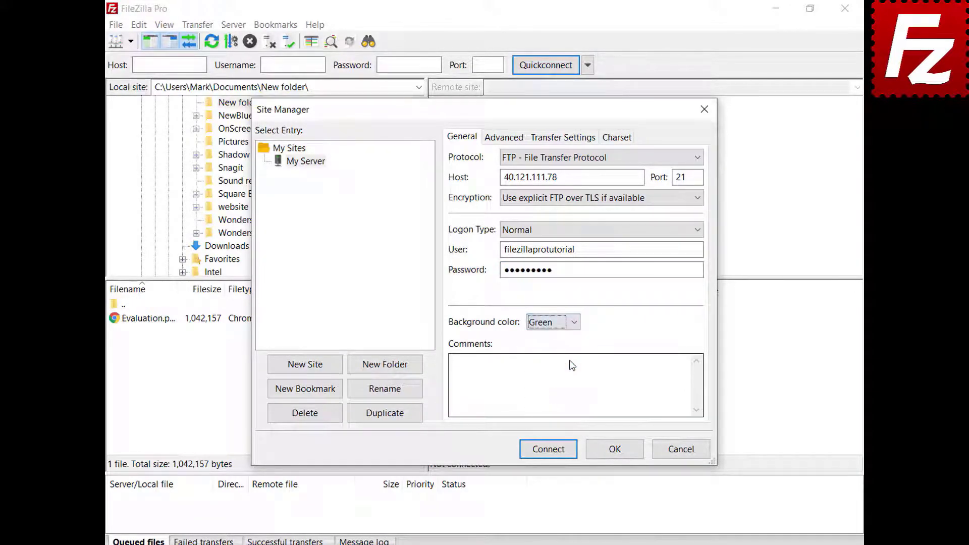
# - Review the advanced options, transfer settings and charset options of My Server, including the server type choices
pyautogui.click(494, 145)
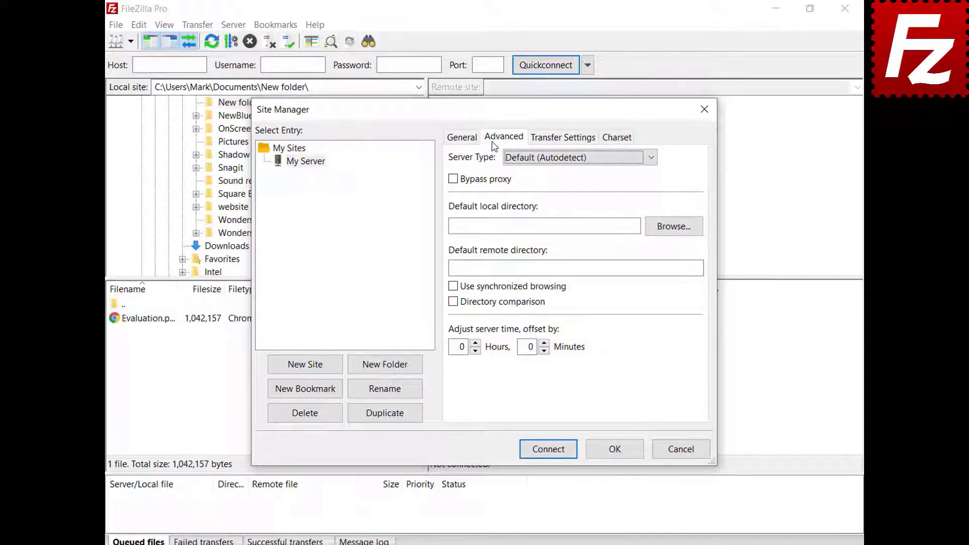
pyautogui.click(651, 158)
pyautogui.click(651, 162)
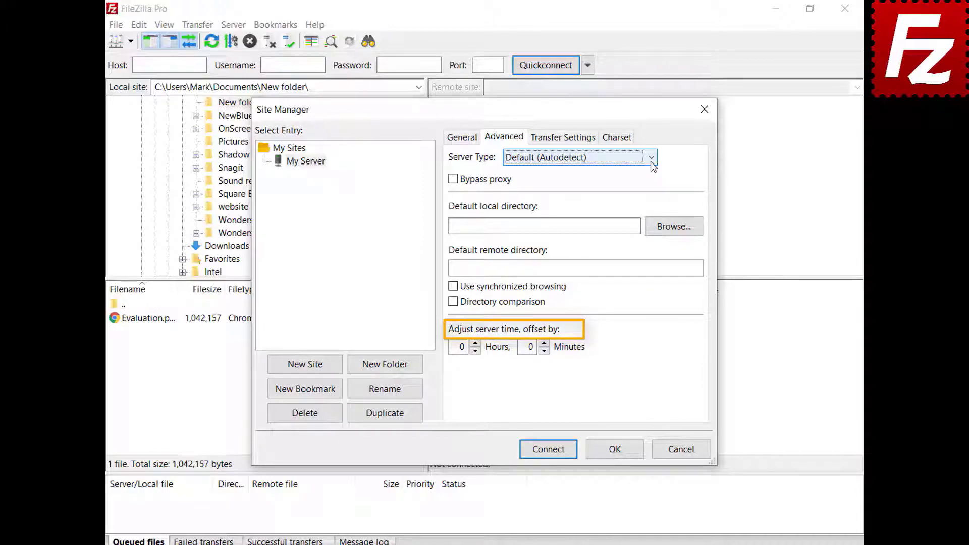
pyautogui.click(563, 141)
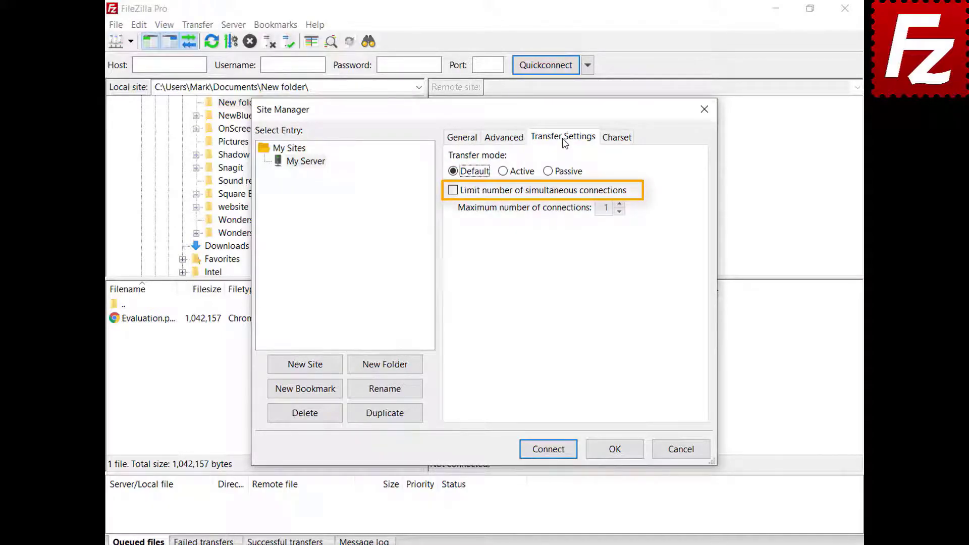
pyautogui.click(617, 138)
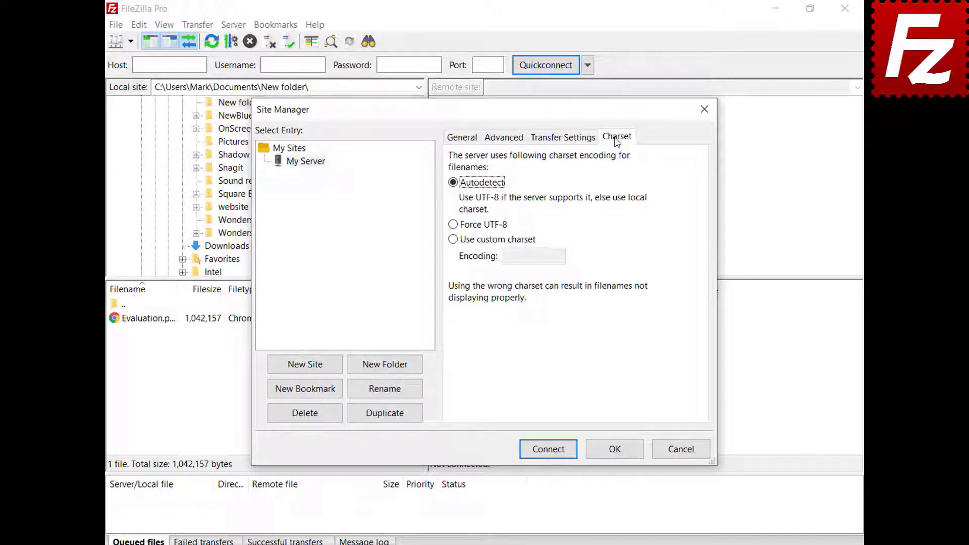
# - Save the site entry and connect to My Server from the list of saved sites
pyautogui.click(615, 456)
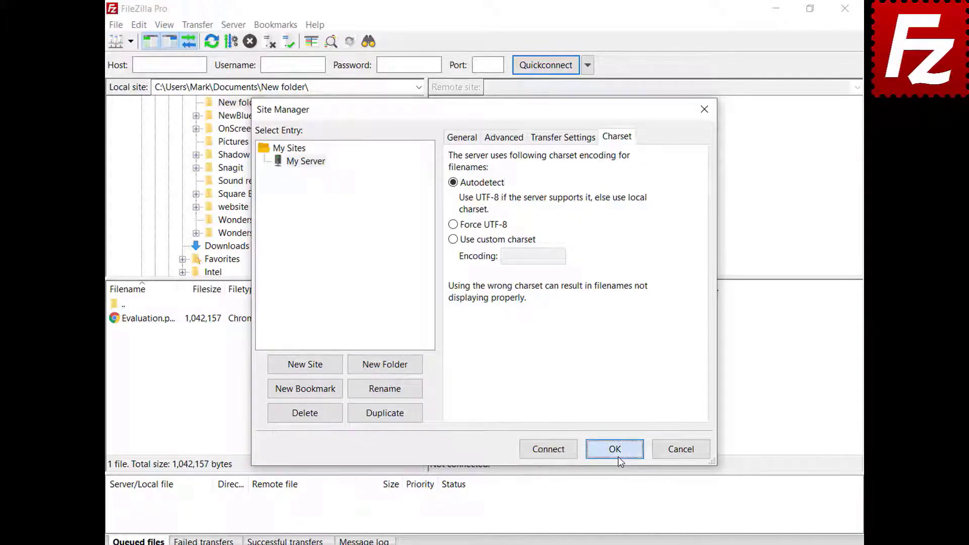
pyautogui.click(130, 41)
pyautogui.click(135, 59)
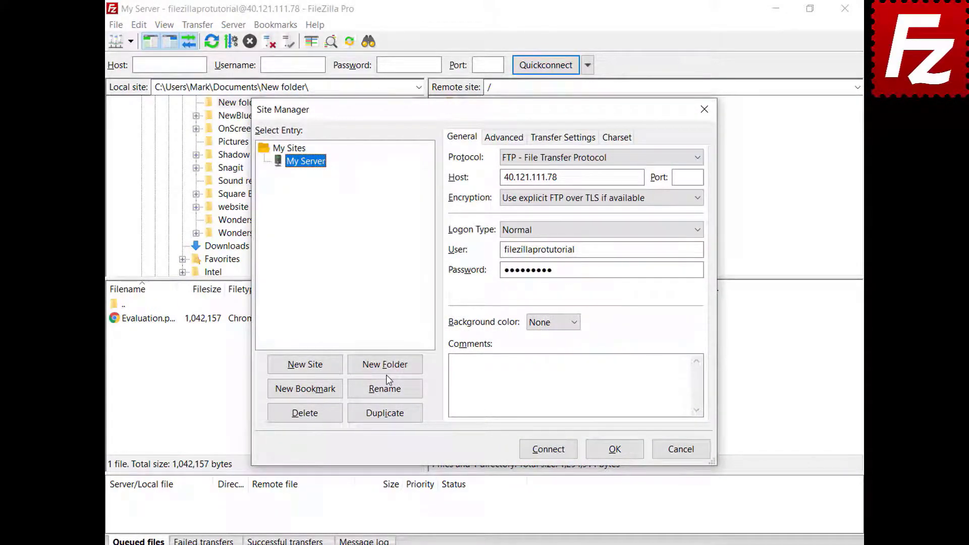
# - Create a folder named Sites in the Site Manager, move My Server into it and save the change
pyautogui.click(387, 374)
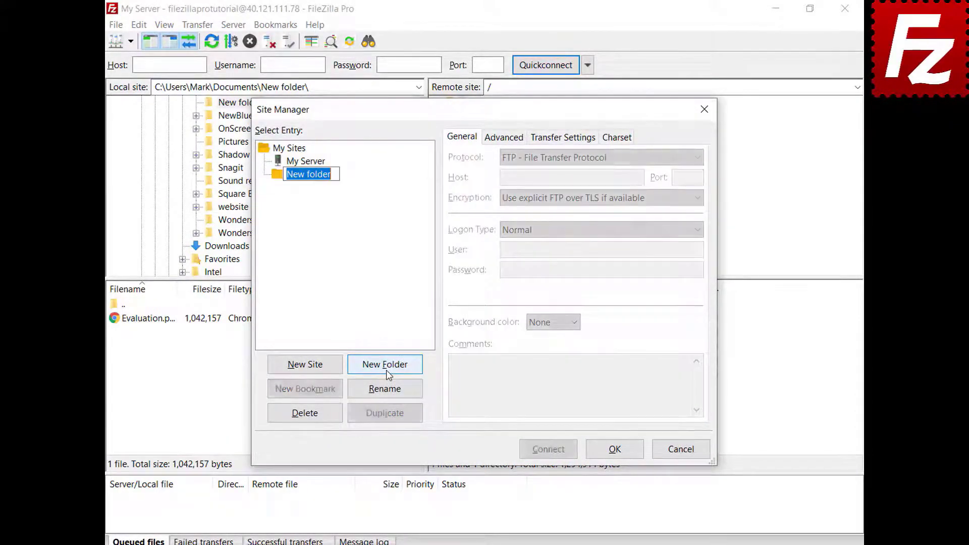
pyautogui.write('Sites')
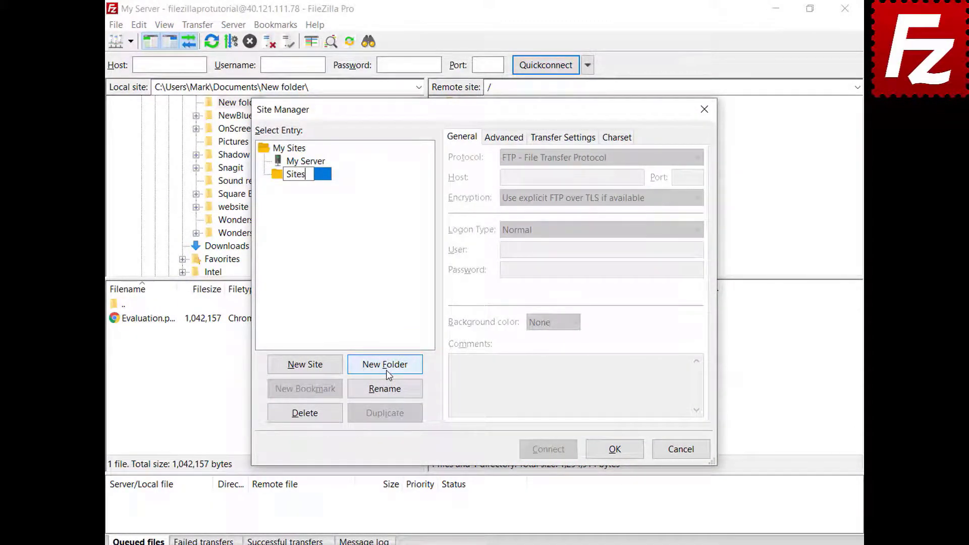
pyautogui.press('Return')
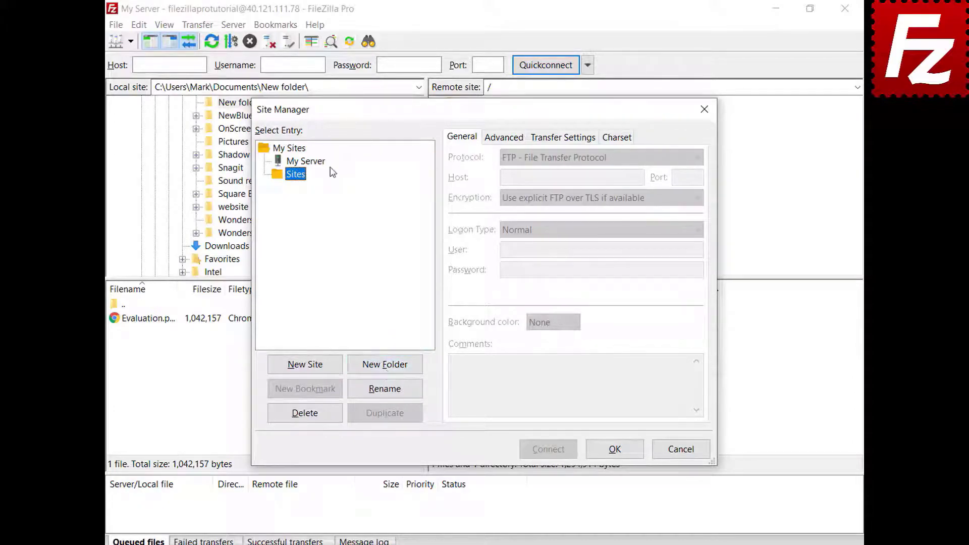
pyautogui.click(318, 163)
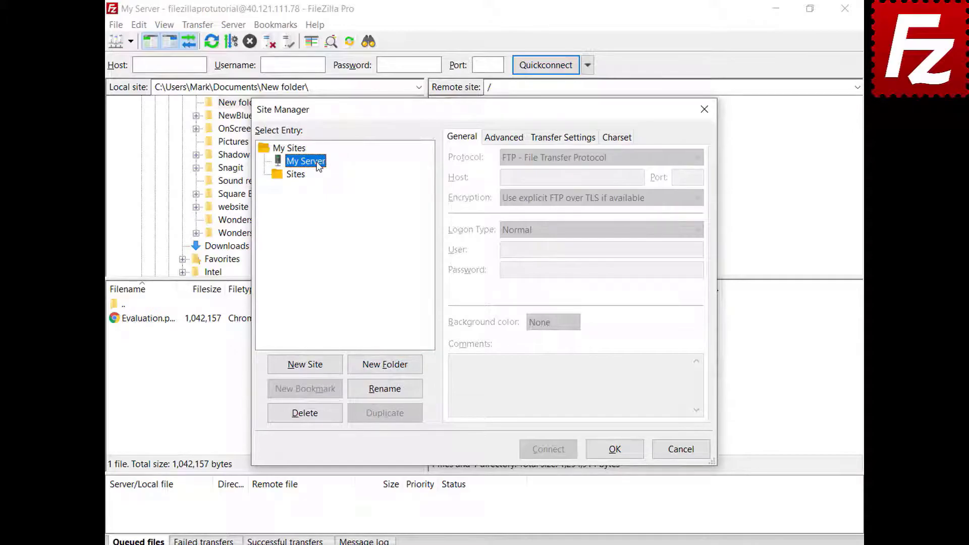
pyautogui.moveTo(318, 167); pyautogui.dragTo(304, 179)
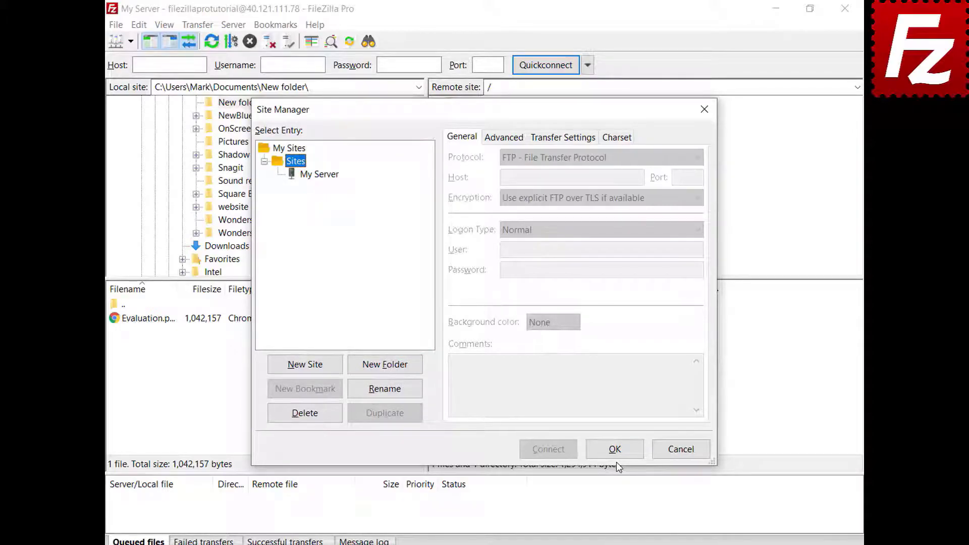
pyautogui.click(614, 449)
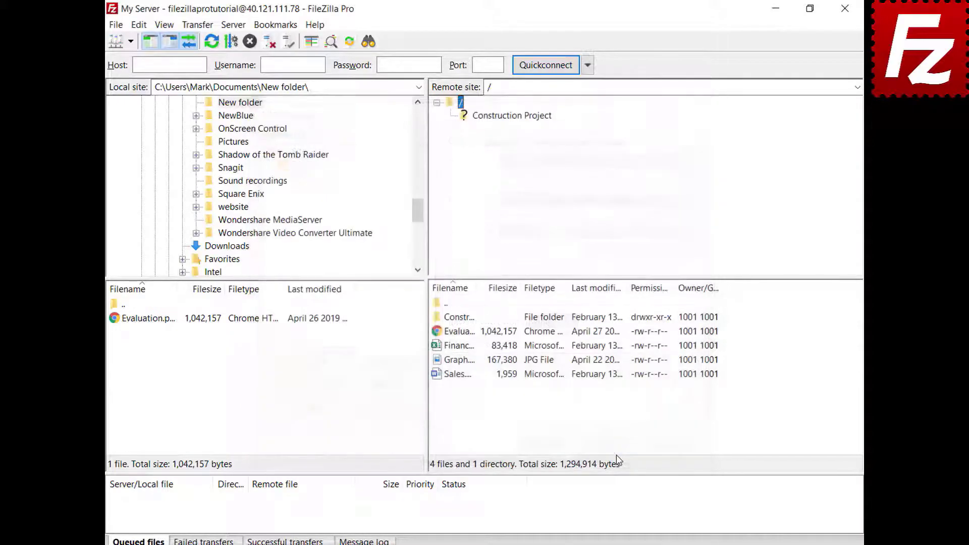
# - Check the Sites folder in the saved-sites list, and view the My Server entry in the Site Manager
pyautogui.click(130, 43)
pyautogui.moveTo(132, 61)
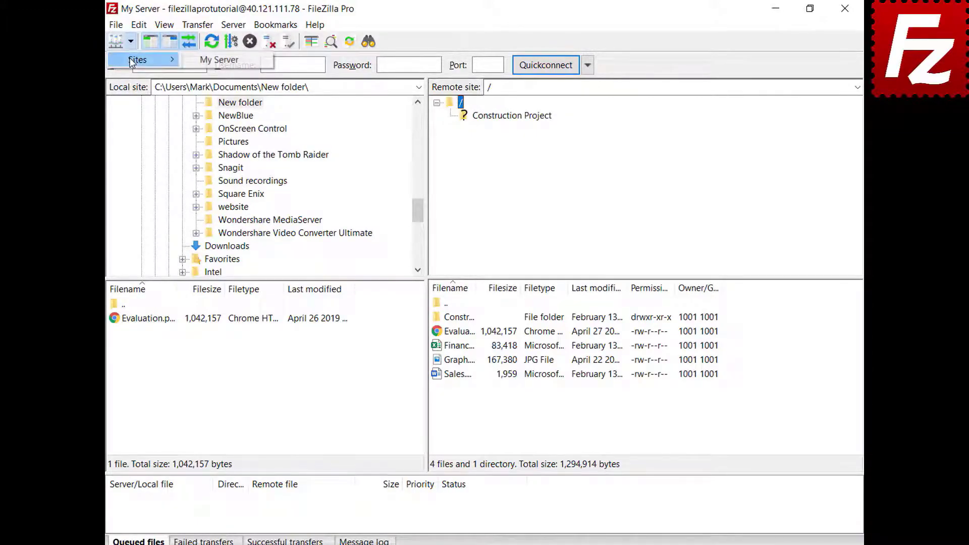
pyautogui.press('Escape')
pyautogui.hotkey('ctrl', 's')
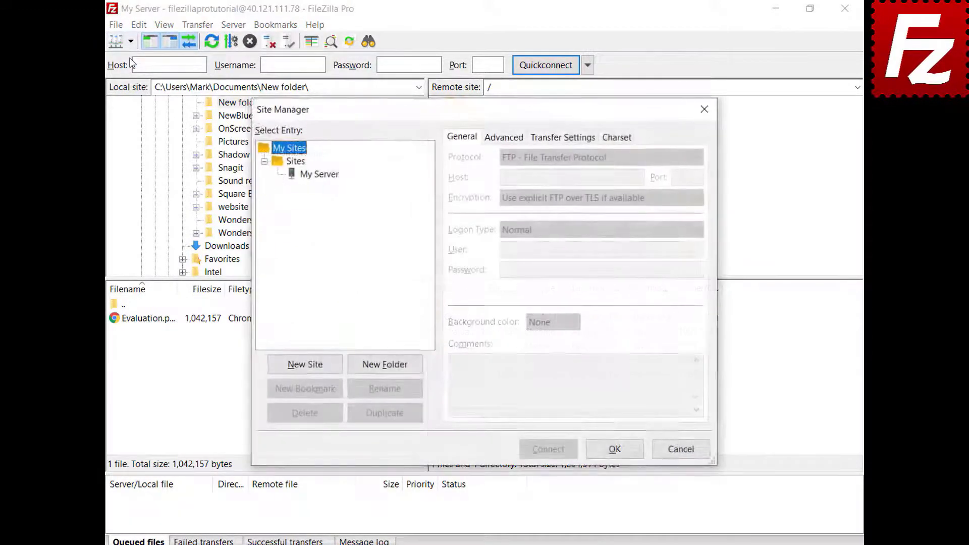
pyautogui.click(320, 174)
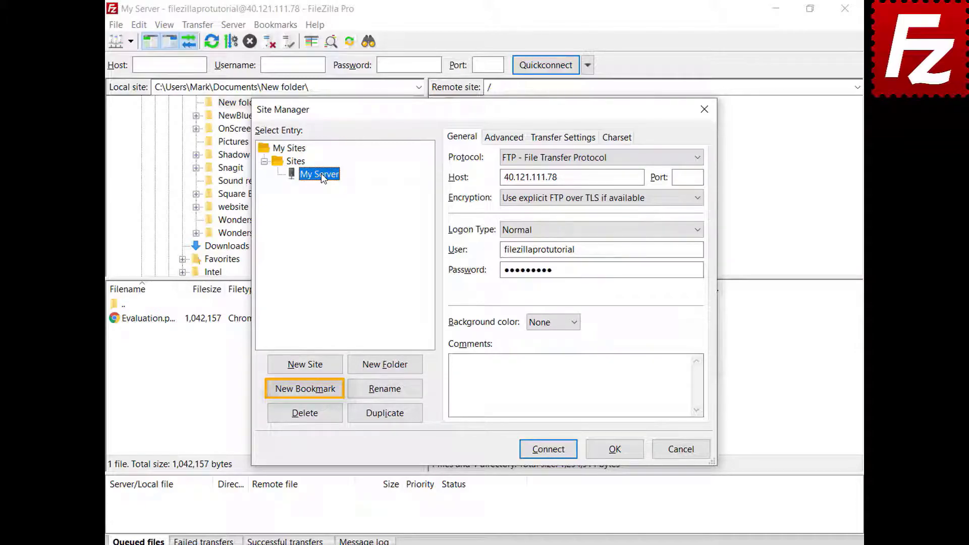
pyautogui.click(620, 453)
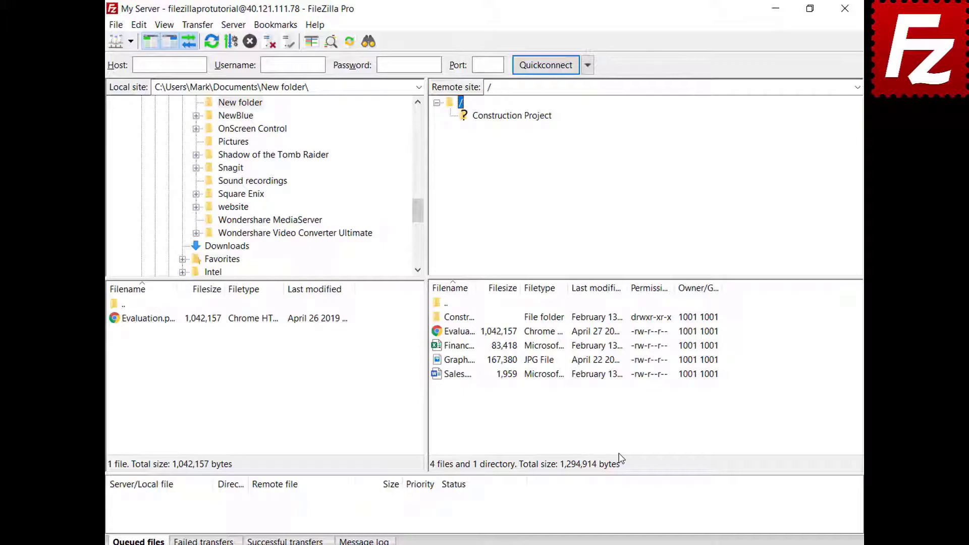
# - Open the program settings and go to the Interface page
pyautogui.click(139, 29)
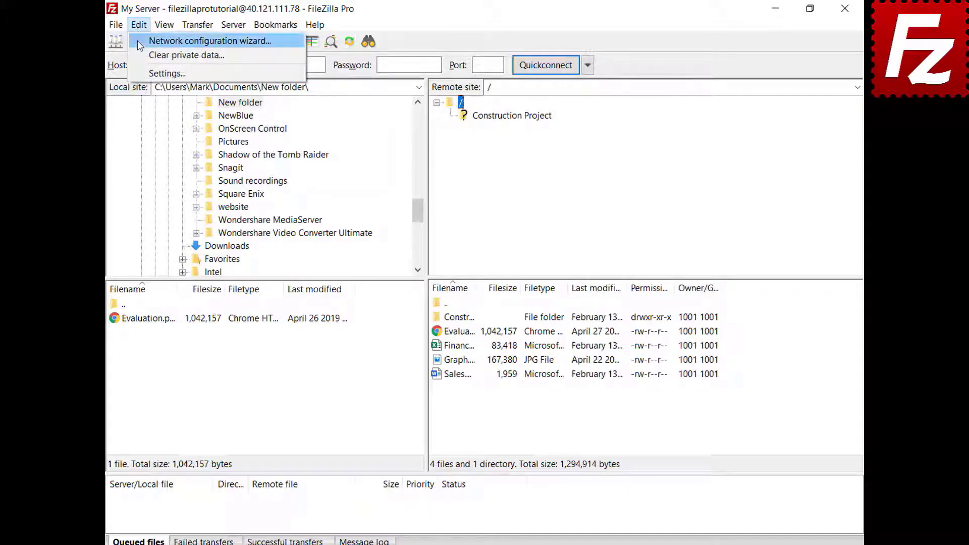
pyautogui.click(143, 73)
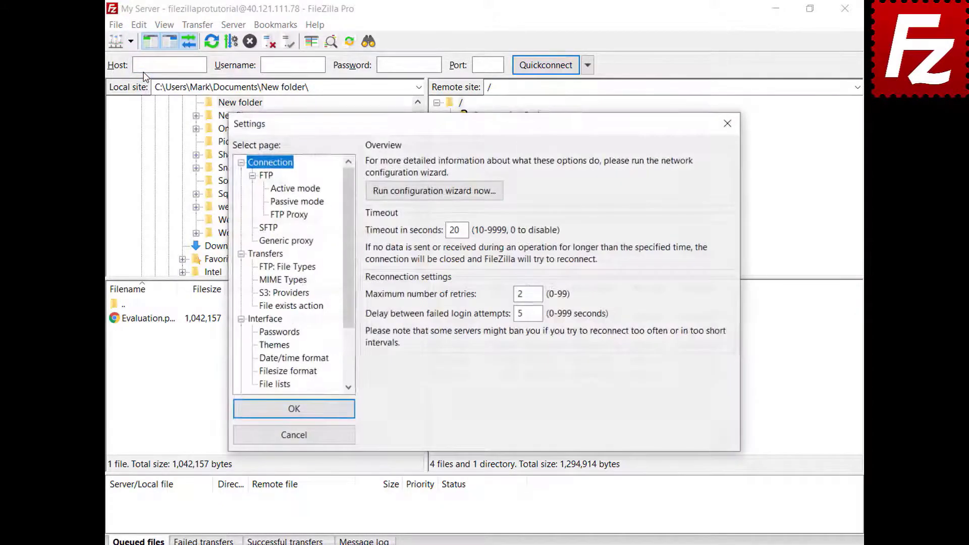
pyautogui.click(252, 320)
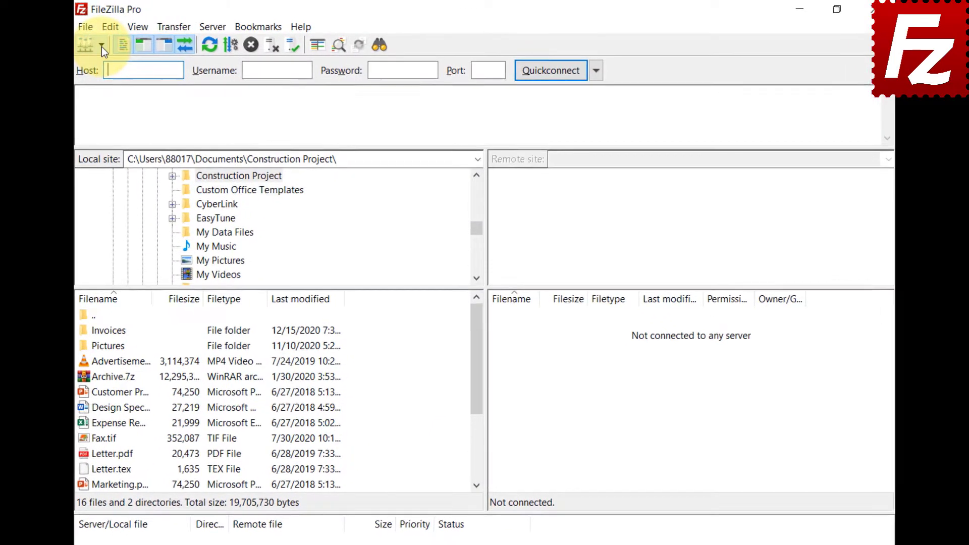
# - Create a folder named Google Drive under My Sites in the Site Manager
pyautogui.click(101, 46)
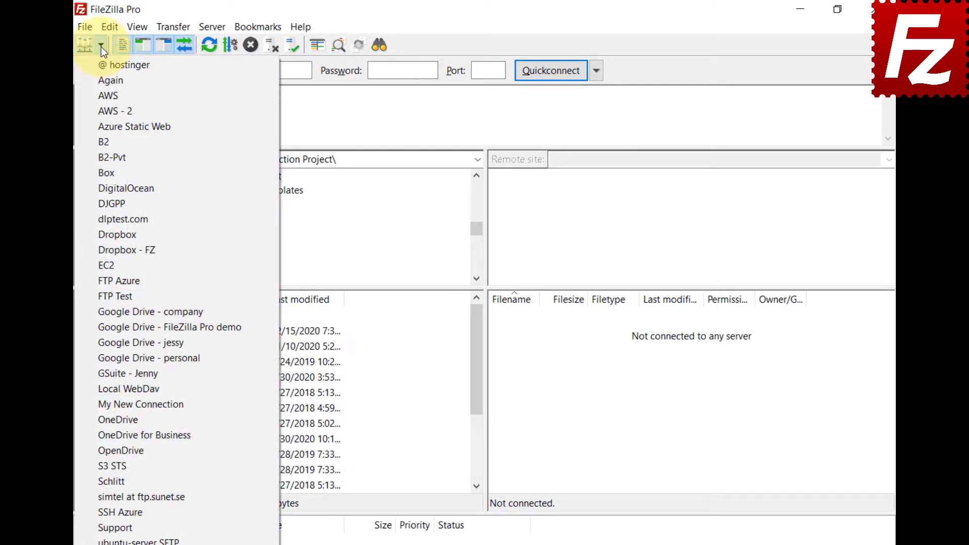
pyautogui.click(88, 26)
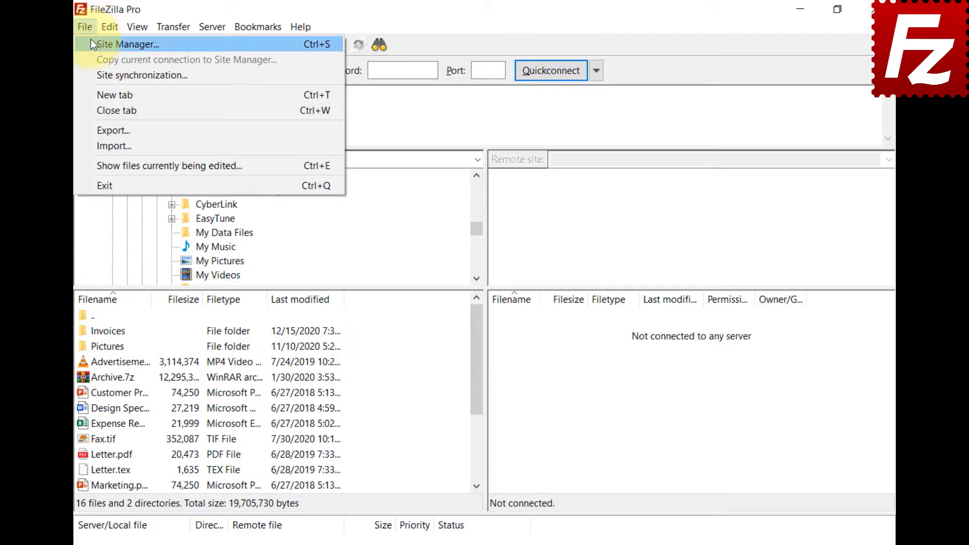
pyautogui.click(93, 44)
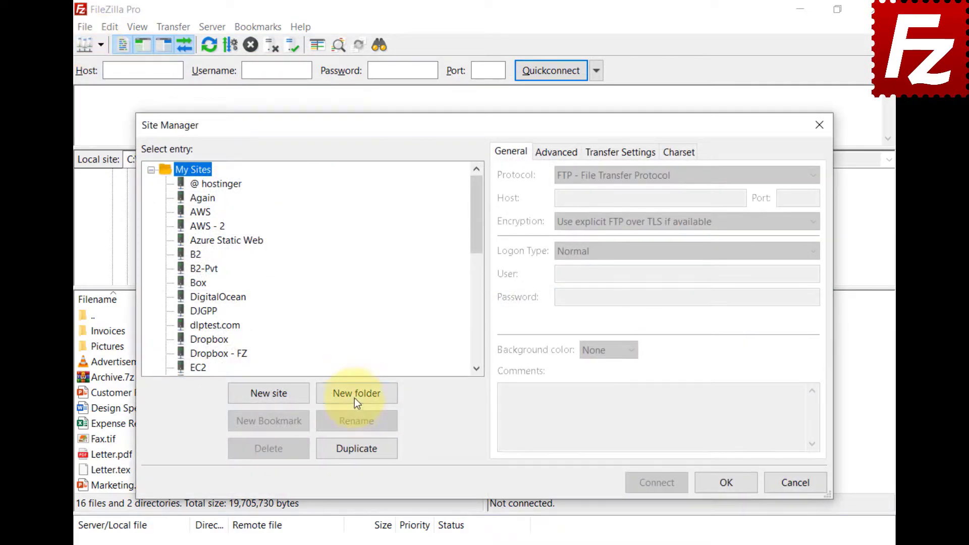
pyautogui.click(355, 398)
pyautogui.write('Go')
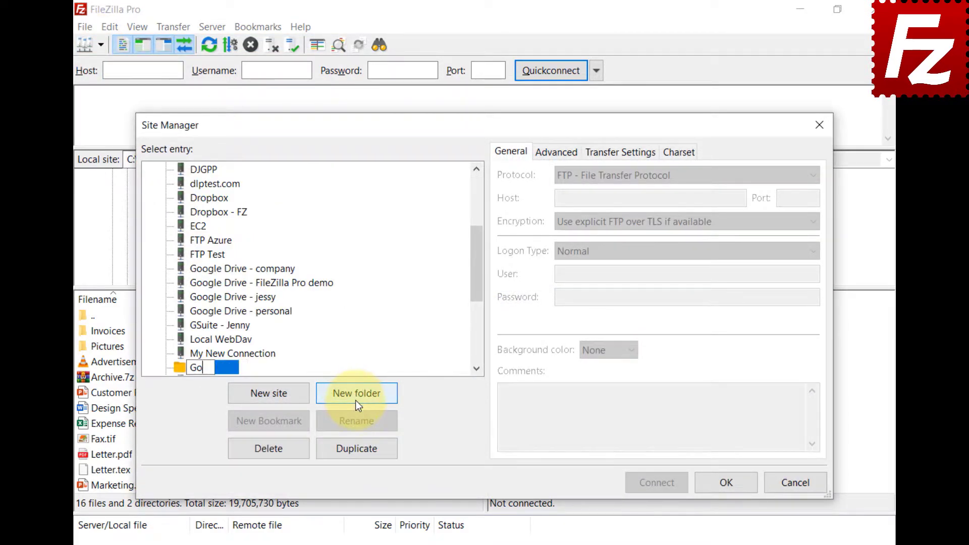
pyautogui.write('ogle Drive')
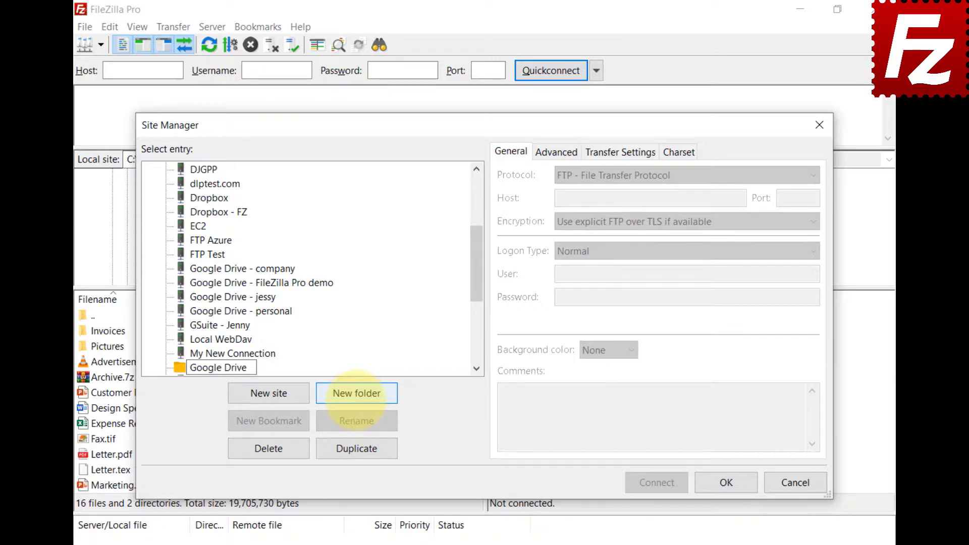
pyautogui.press('Return')
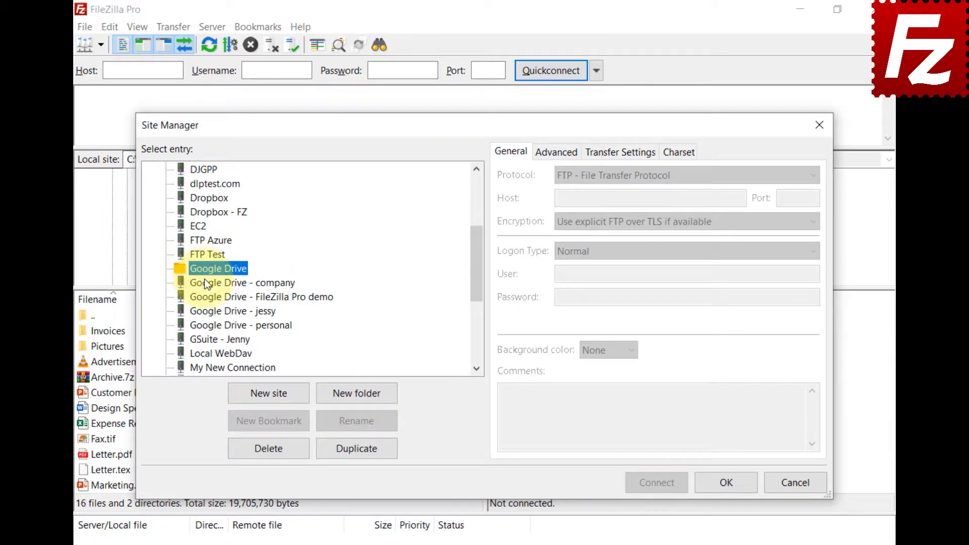
# - Move the four individual Google Drive site entries into the Google Drive folder, save, and check the folder in the saved-sites list
pyautogui.click(204, 283)
pyautogui.keyDown('shift'); pyautogui.click(218, 327); pyautogui.keyUp('shift')
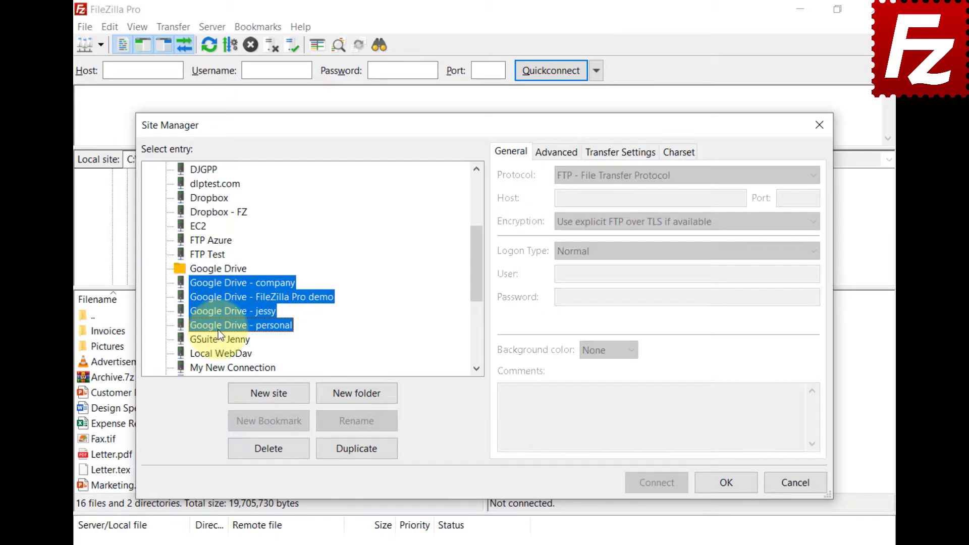
pyautogui.moveTo(218, 330); pyautogui.dragTo(217, 269)
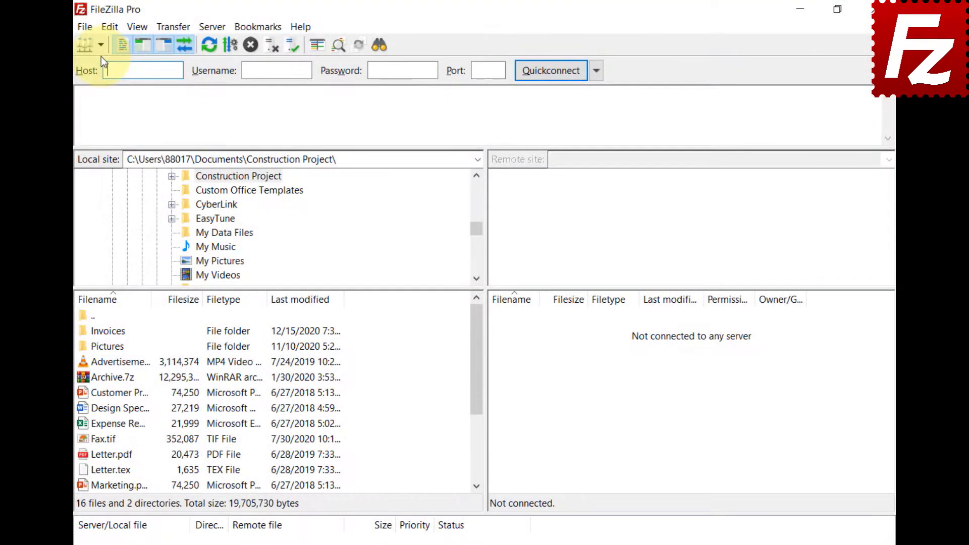
pyautogui.click(101, 45)
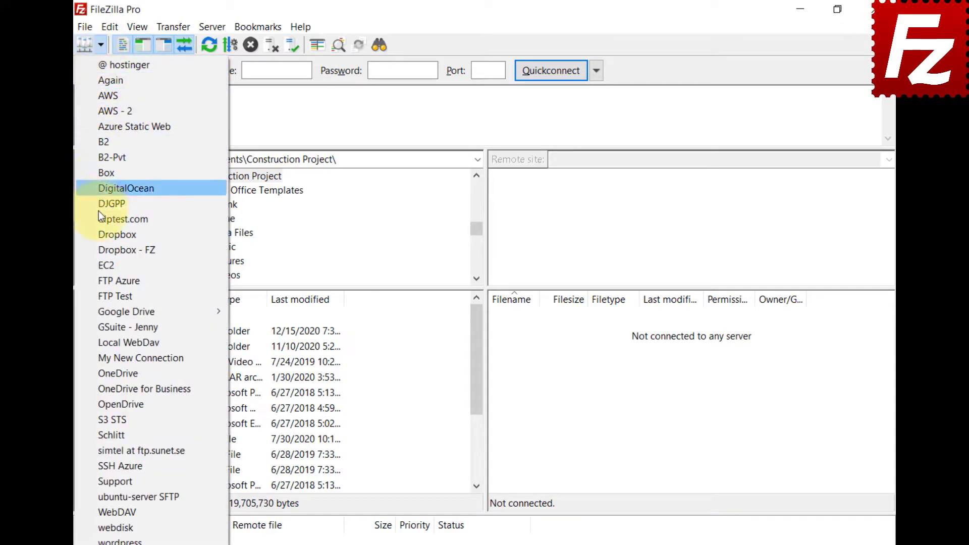
pyautogui.moveTo(104, 316)
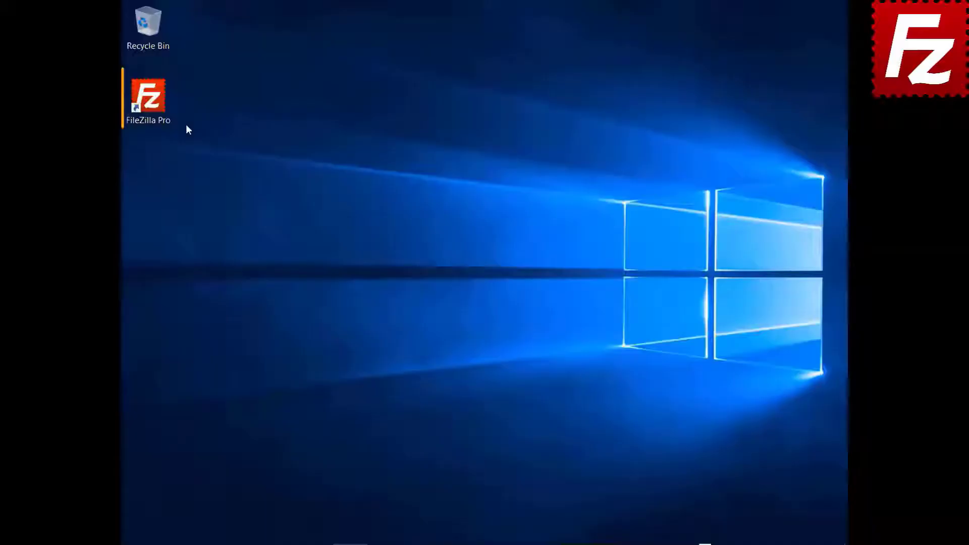
# - Launch FileZilla Pro from the desktop and connect to the saved site FTP Tutorial
pyautogui.doubleClick(147, 103)
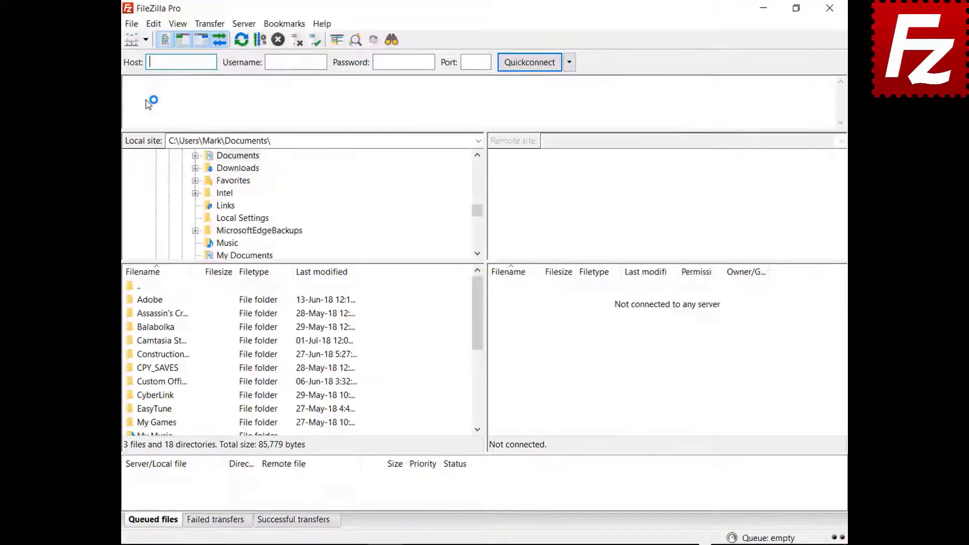
pyautogui.click(146, 39)
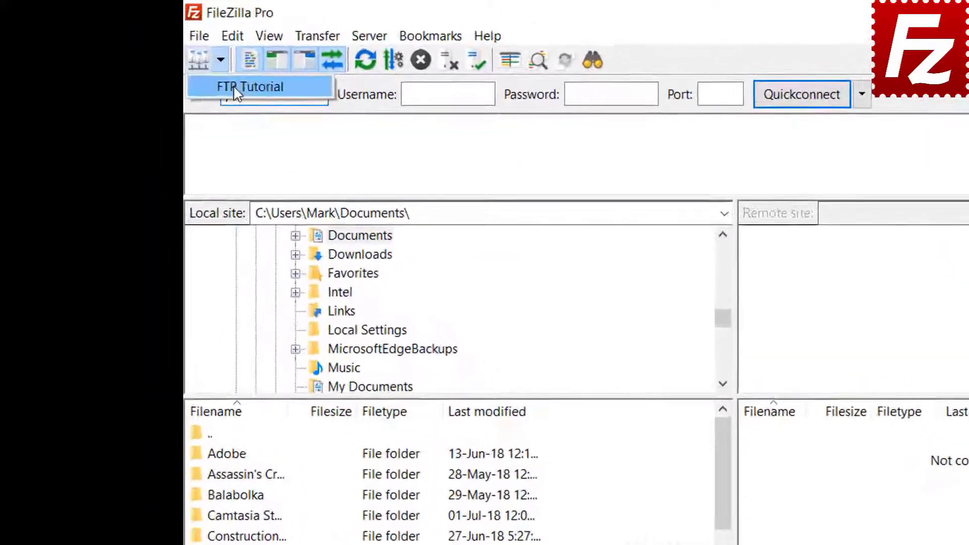
pyautogui.click(166, 54)
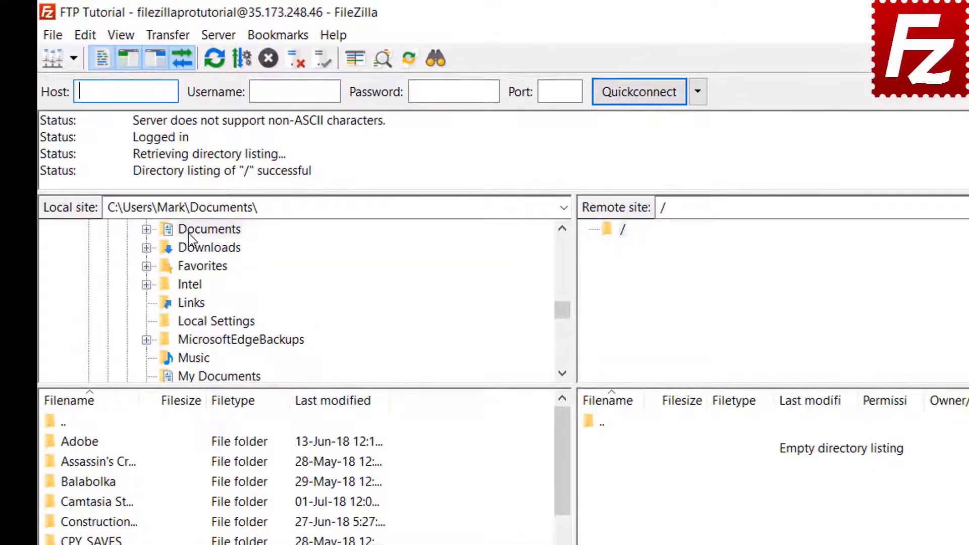
# - Open the local Construction Project folder inside Documents and upload Budget.xlsx to the server's root folder
pyautogui.doubleClick(223, 156)
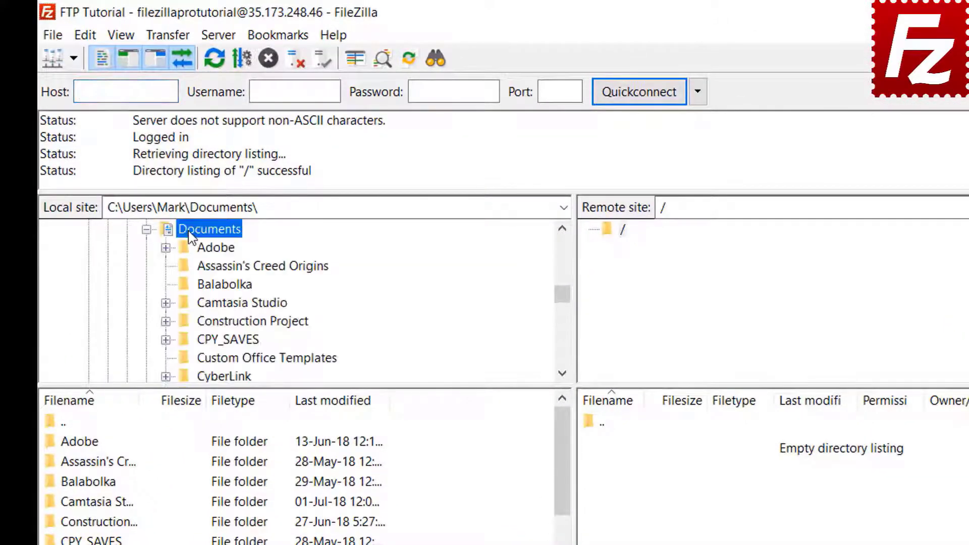
pyautogui.doubleClick(199, 325)
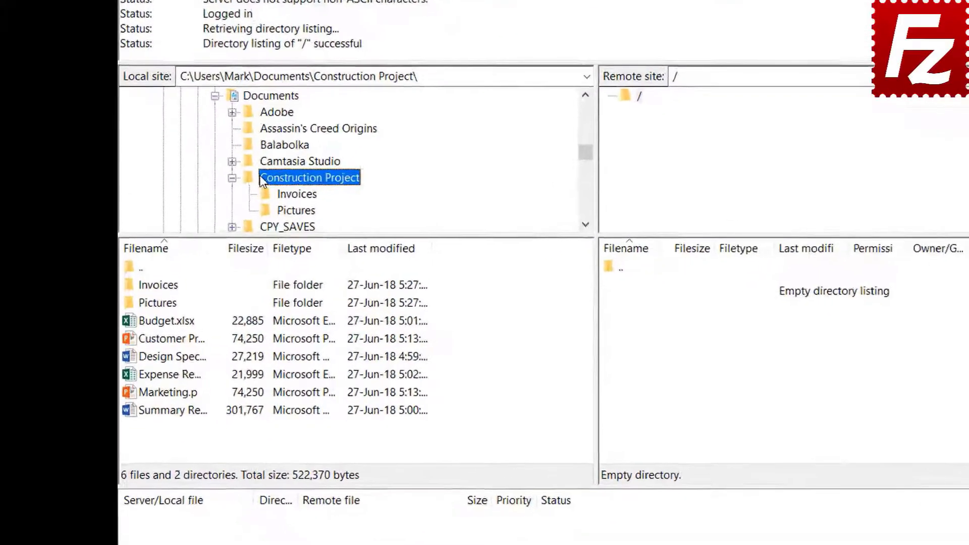
pyautogui.doubleClick(182, 322)
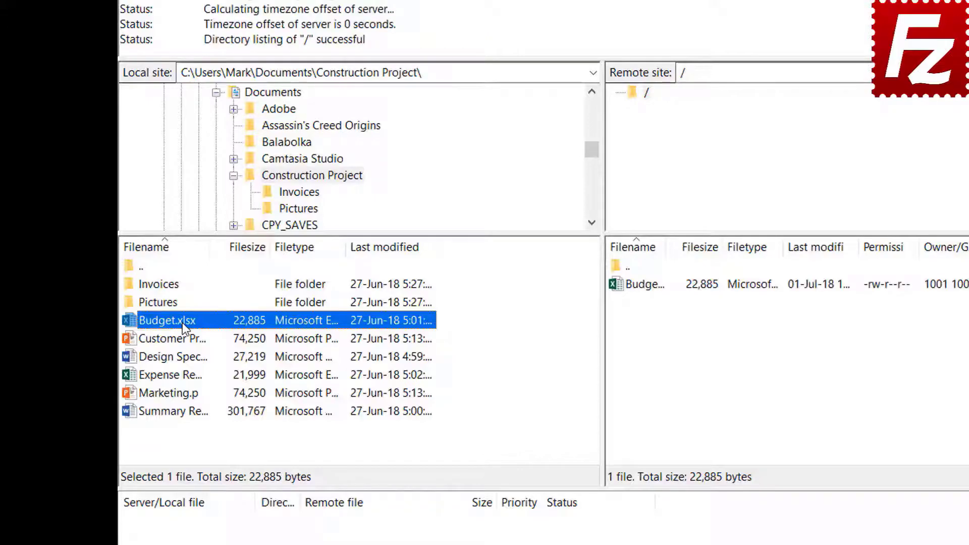
# - Upload the Customer Presentation file from the local Construction Project folder to the server
pyautogui.click(184, 339)
pyautogui.rightClick(183, 339)
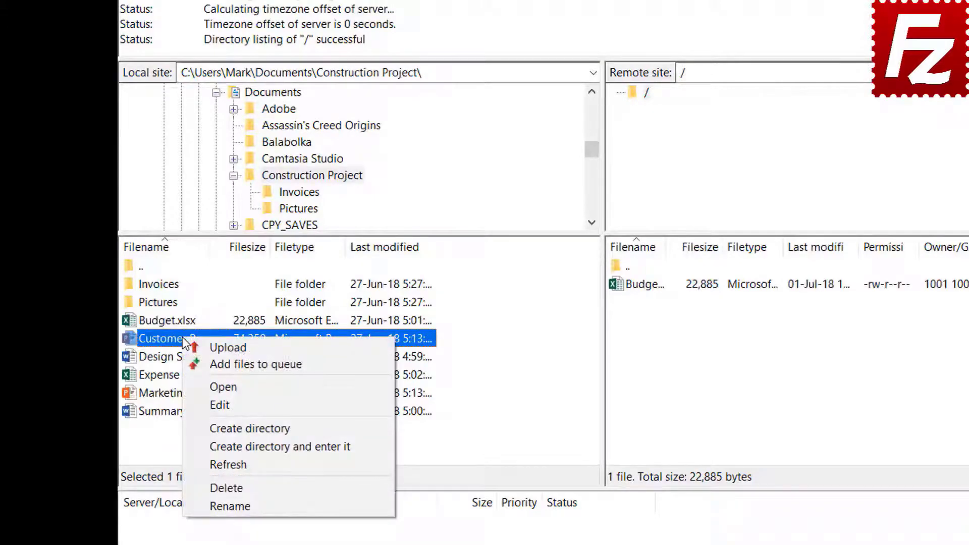
pyautogui.click(213, 346)
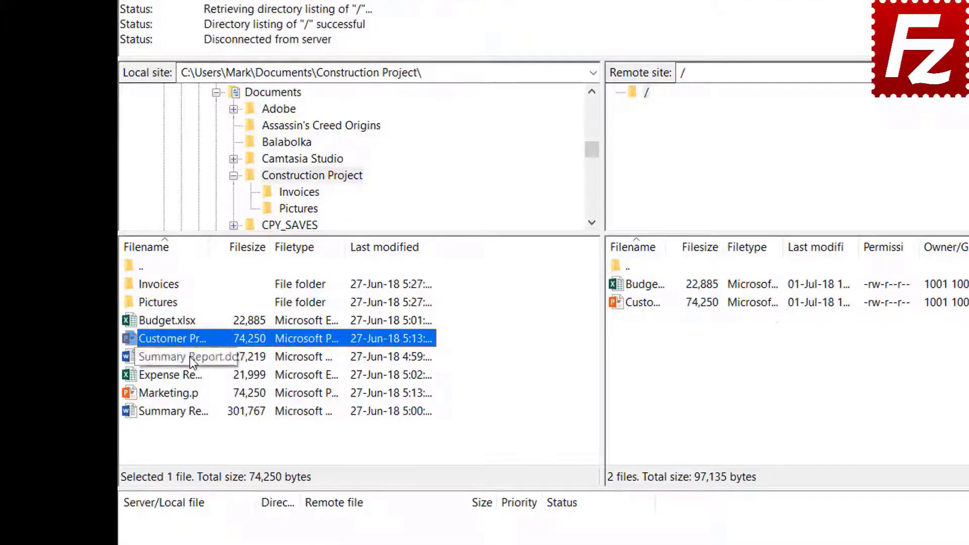
# - Upload the Design Spec, Expense Re and Marketing files together to the server
pyautogui.click(190, 356)
pyautogui.keyDown('ctrl'); pyautogui.click(184, 375); pyautogui.keyUp('ctrl')
pyautogui.keyDown('ctrl'); pyautogui.click(186, 393); pyautogui.keyUp('ctrl')
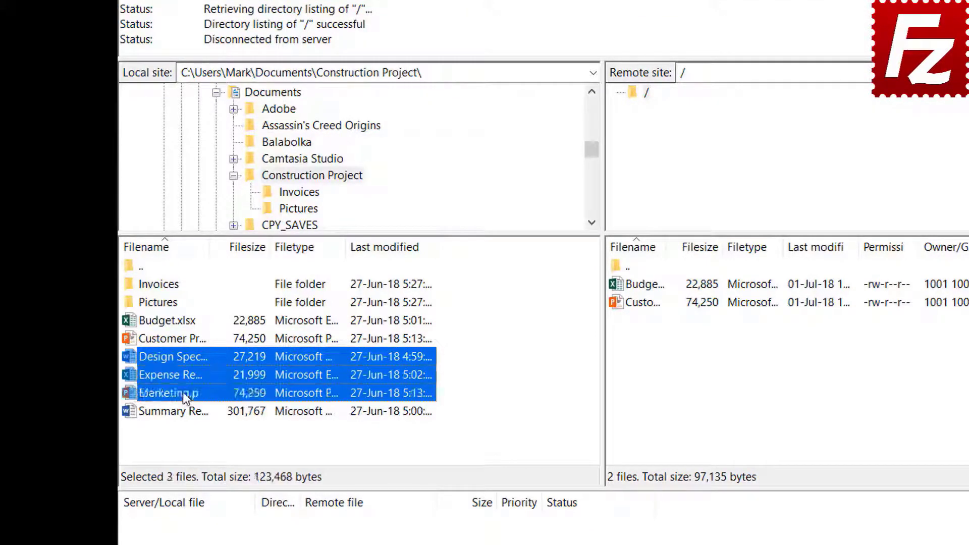
pyautogui.rightClick(201, 373)
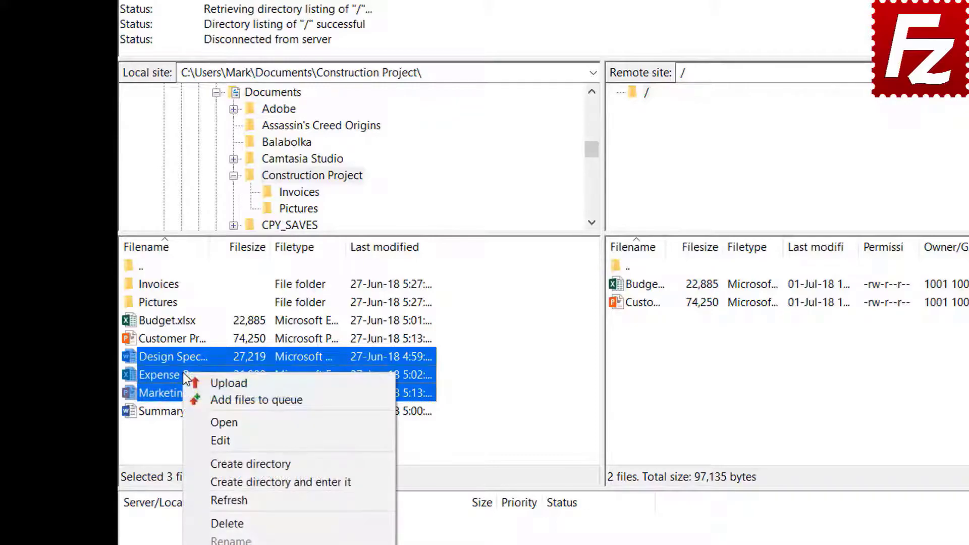
pyautogui.click(210, 383)
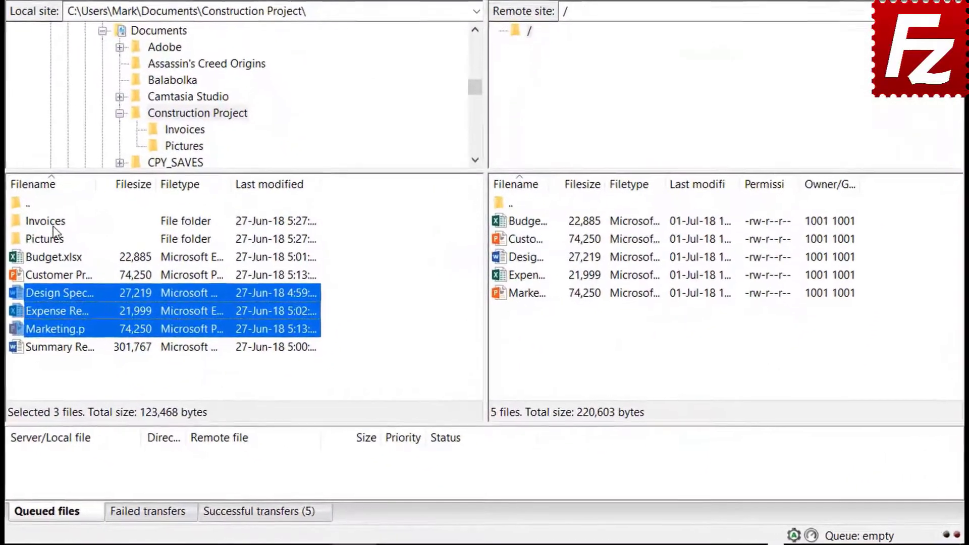
# - Add the local Invoices and Pictures folders and the Summary Report file to the transfer queue, and process the queue
pyautogui.rightClick(158, 303)
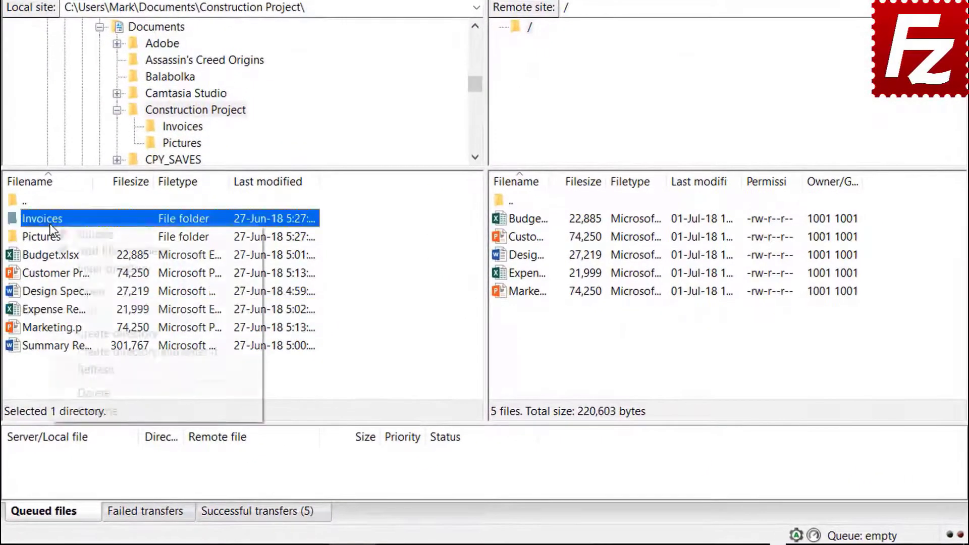
pyautogui.click(80, 247)
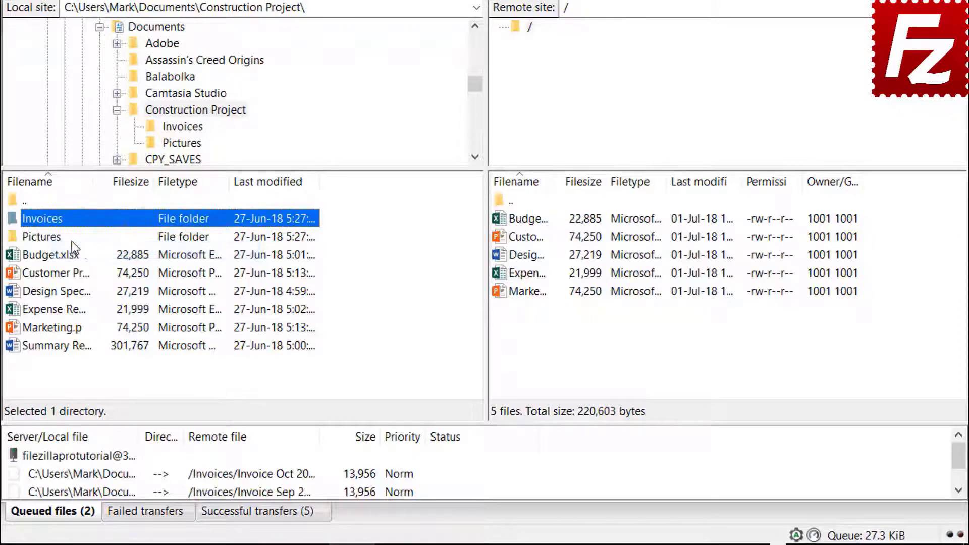
pyautogui.rightClick(57, 240)
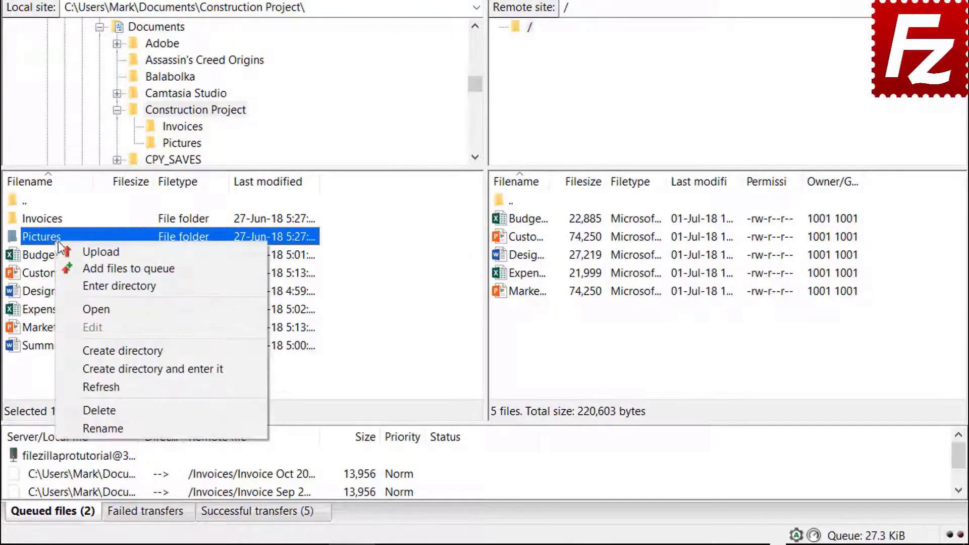
pyautogui.click(85, 268)
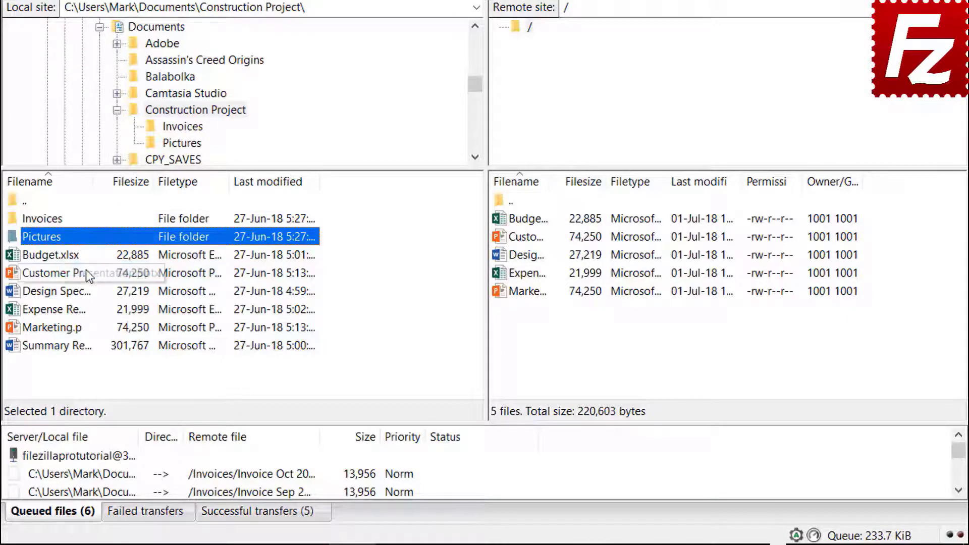
pyautogui.rightClick(74, 347)
pyautogui.click(104, 379)
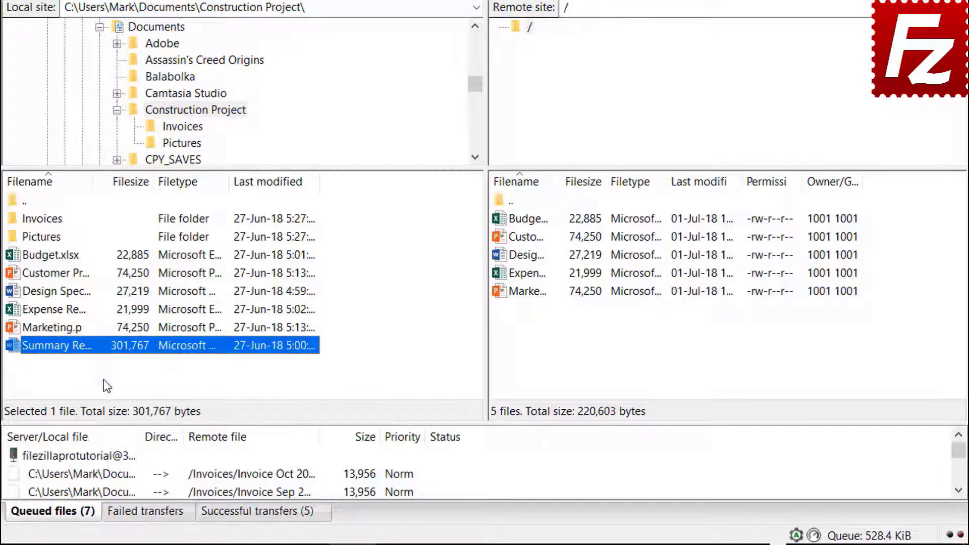
pyautogui.rightClick(102, 456)
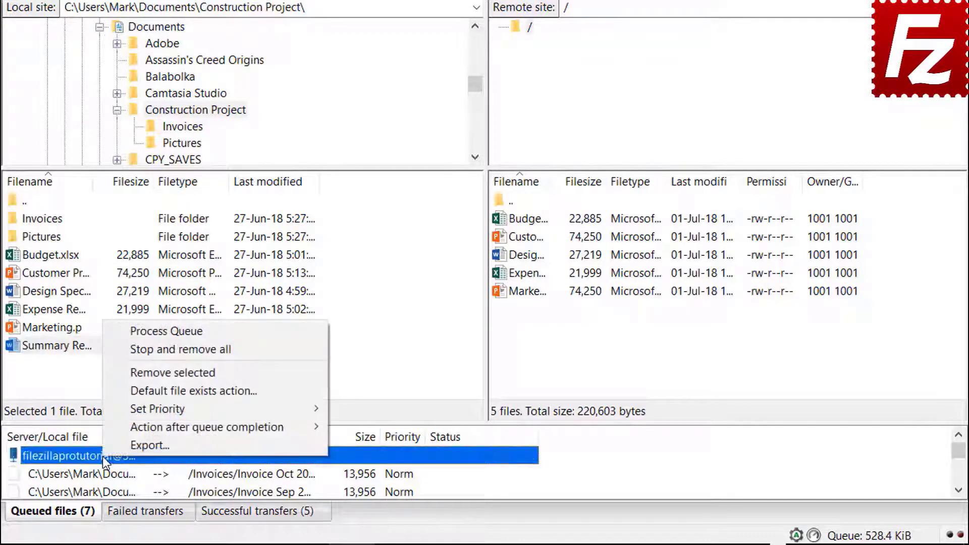
pyautogui.click(137, 332)
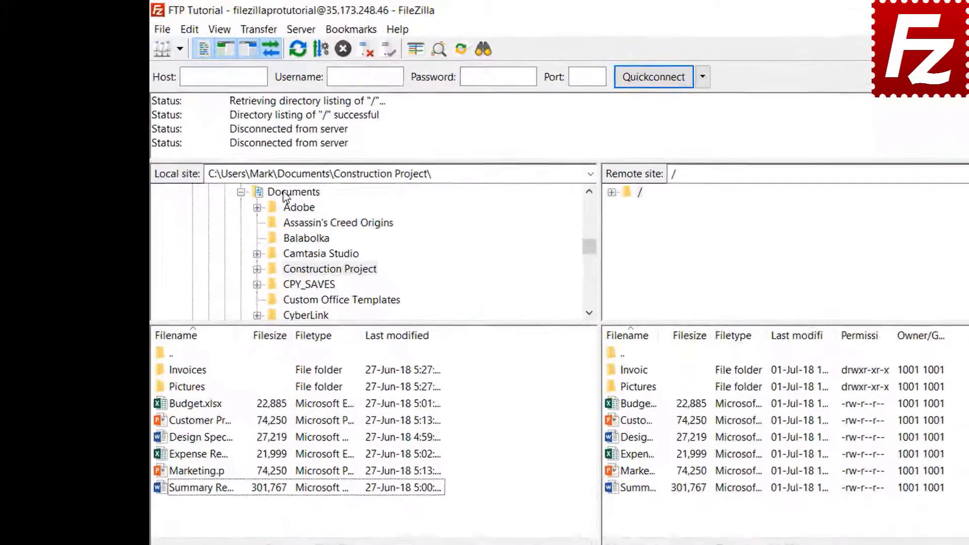
# - Create and enter a directory named Backup in the local Documents folder, and download Budget.xlsx from the server into it
pyautogui.click(231, 156)
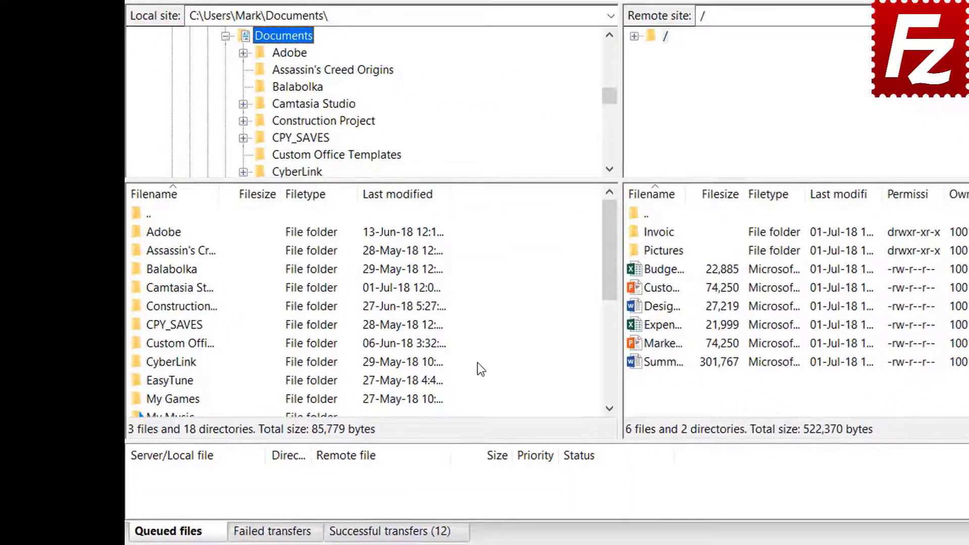
pyautogui.rightClick(481, 425)
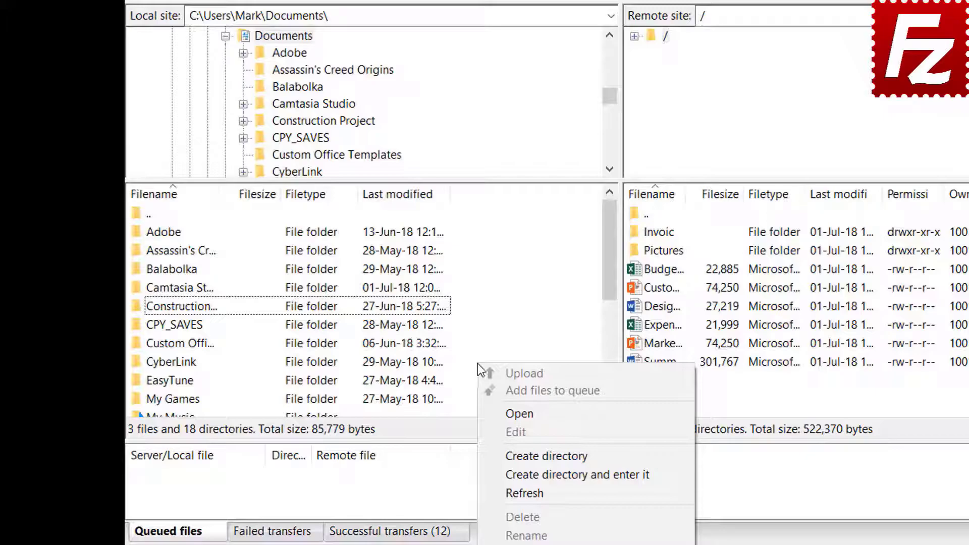
pyautogui.click(527, 473)
pyautogui.write('Backup')
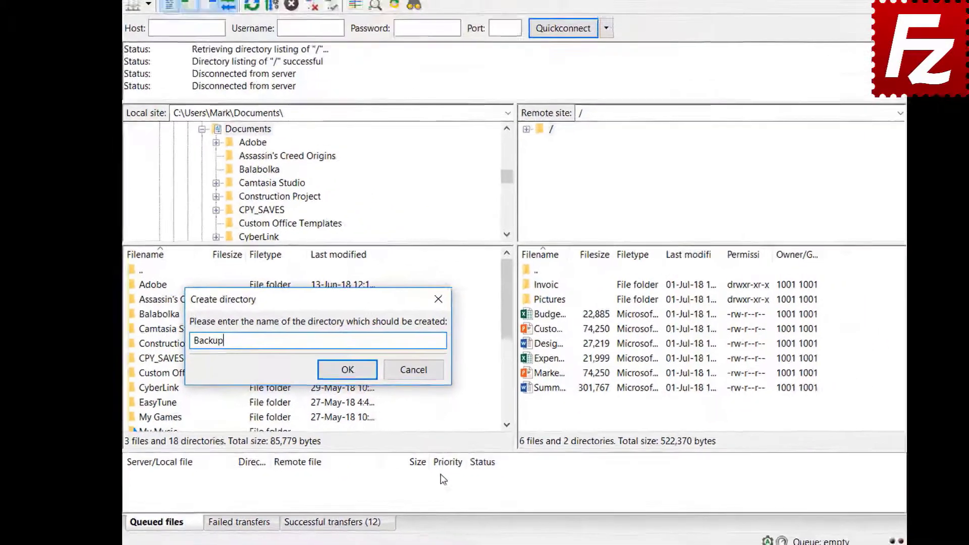
pyautogui.press('Return')
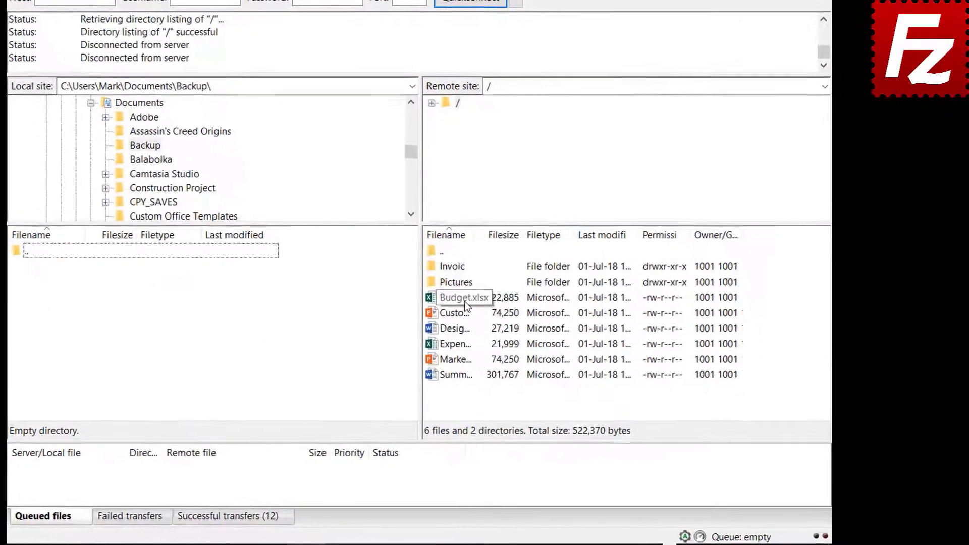
pyautogui.doubleClick(525, 329)
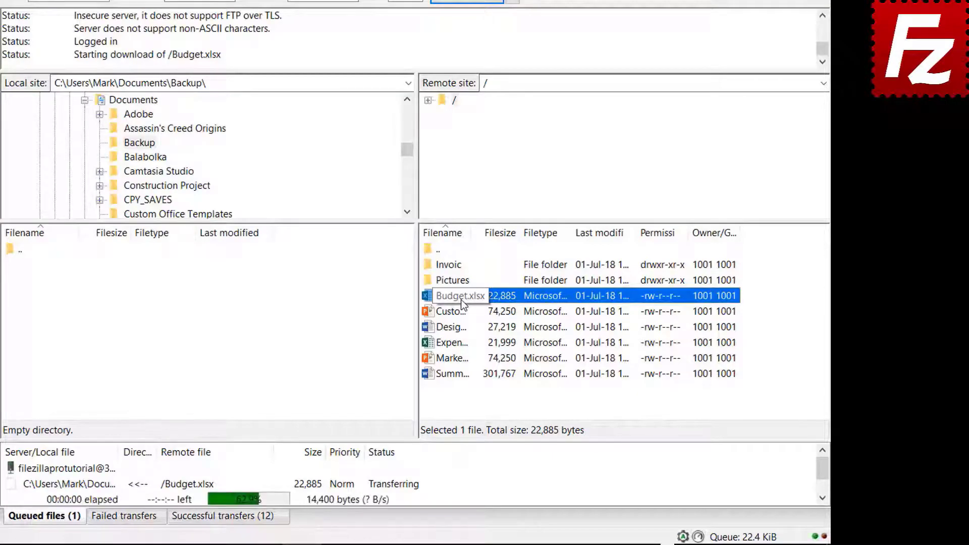
# - Download the Customer Presentation, Design Spec, Expense Re and Marketing files together from the server into the local Backup folder
pyautogui.click(462, 311)
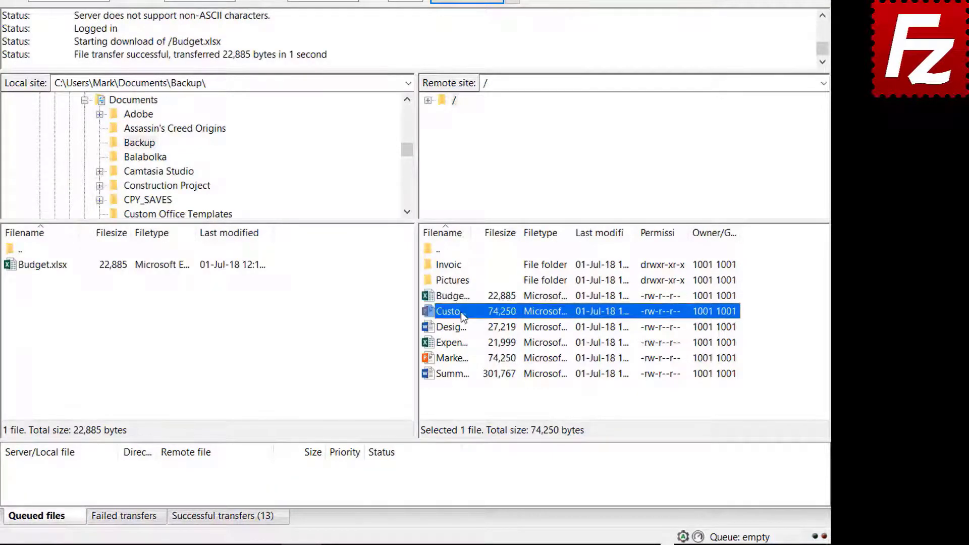
pyautogui.keyDown('shift'); pyautogui.click(459, 327); pyautogui.keyUp('shift')
pyautogui.keyDown('shift'); pyautogui.click(461, 343); pyautogui.keyUp('shift')
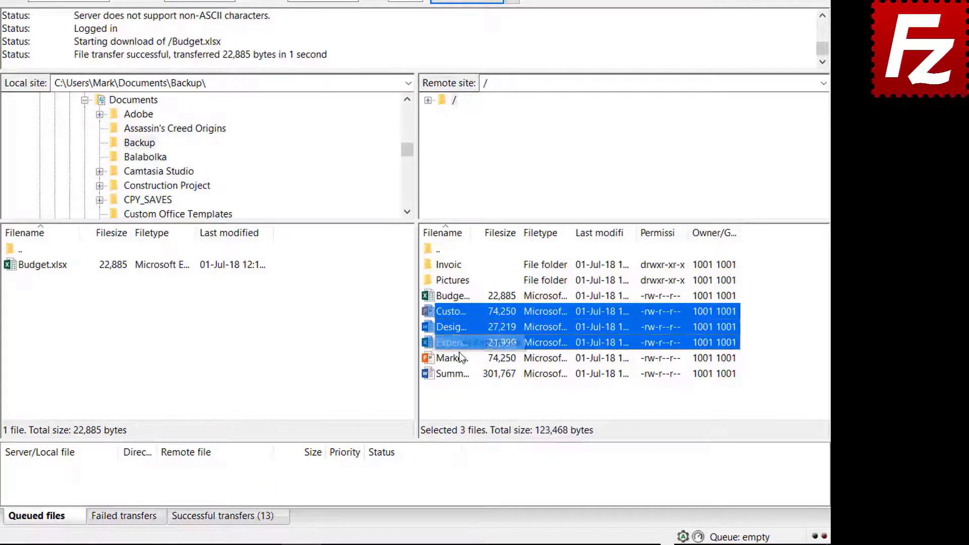
pyautogui.keyDown('shift'); pyautogui.click(459, 358); pyautogui.keyUp('shift')
pyautogui.rightClick(458, 358)
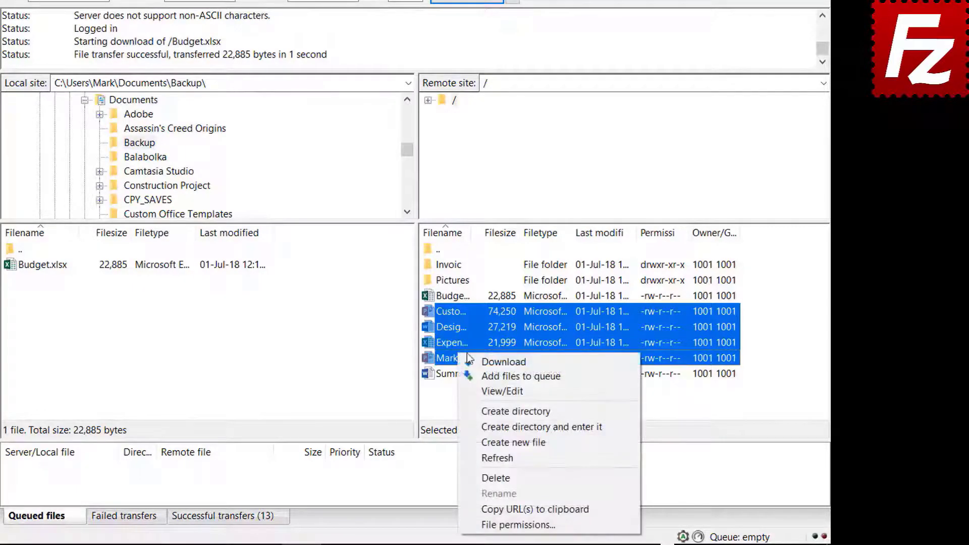
pyautogui.click(487, 362)
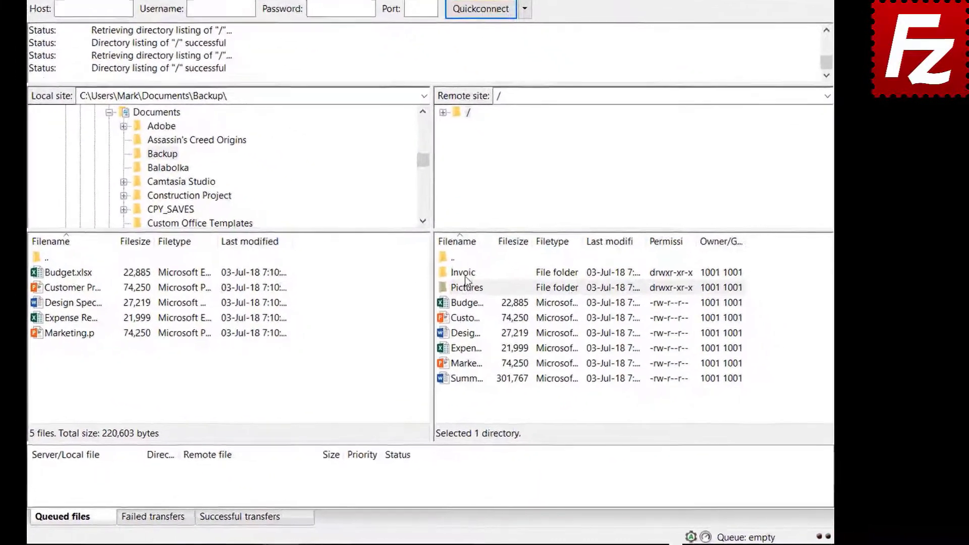
# - Add the server's Invoices and Pictures folders and the Summary file to the transfer queue, and process the queue
pyautogui.rightClick(465, 275)
pyautogui.click(474, 300)
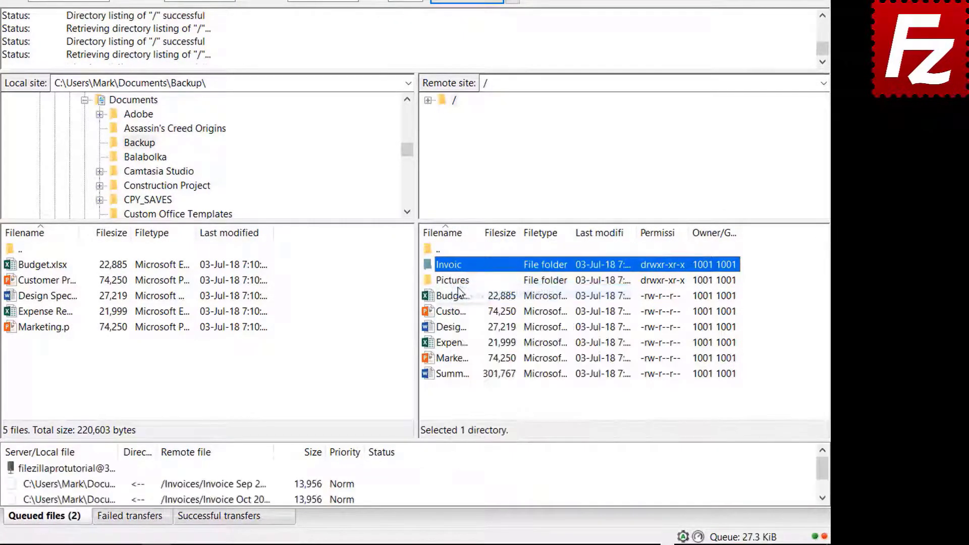
pyautogui.rightClick(452, 281)
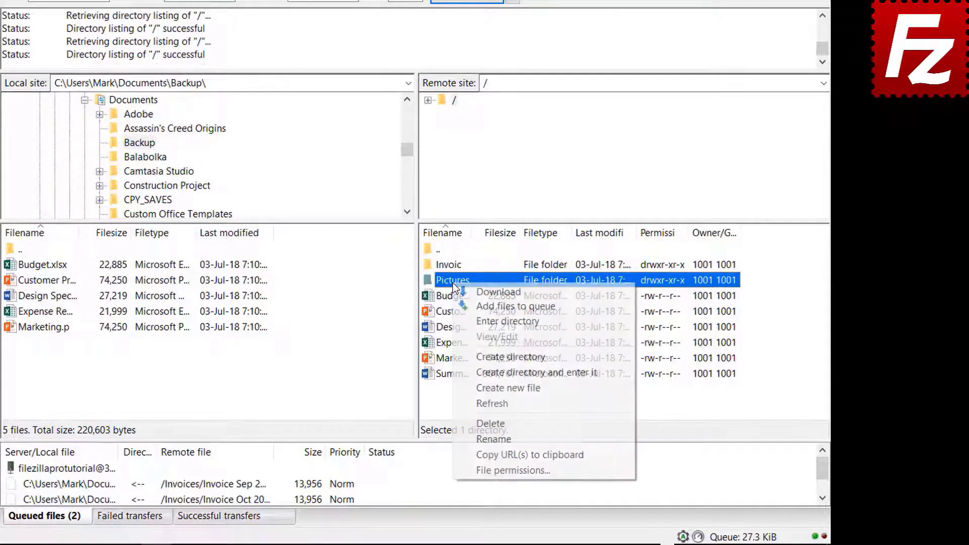
pyautogui.click(474, 304)
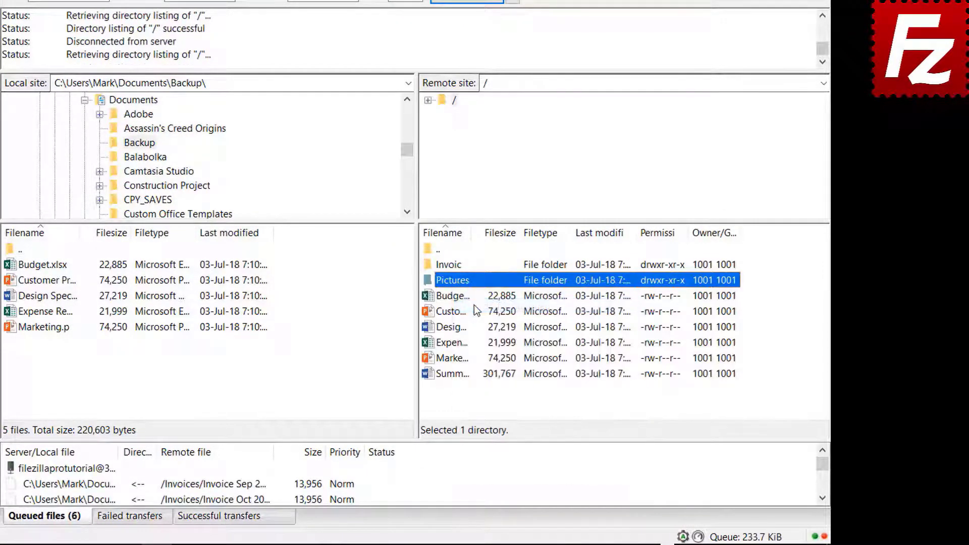
pyautogui.rightClick(458, 377)
pyautogui.click(489, 219)
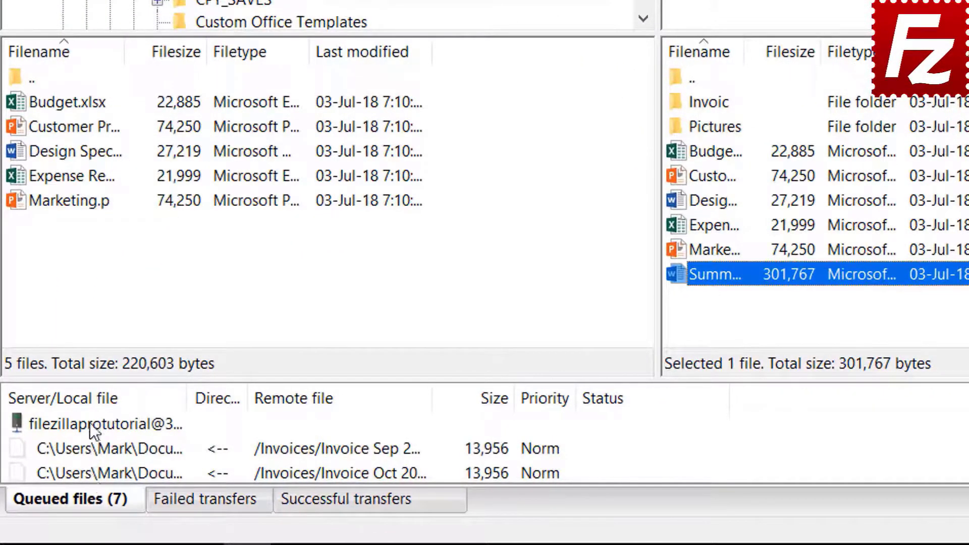
pyautogui.rightClick(90, 423)
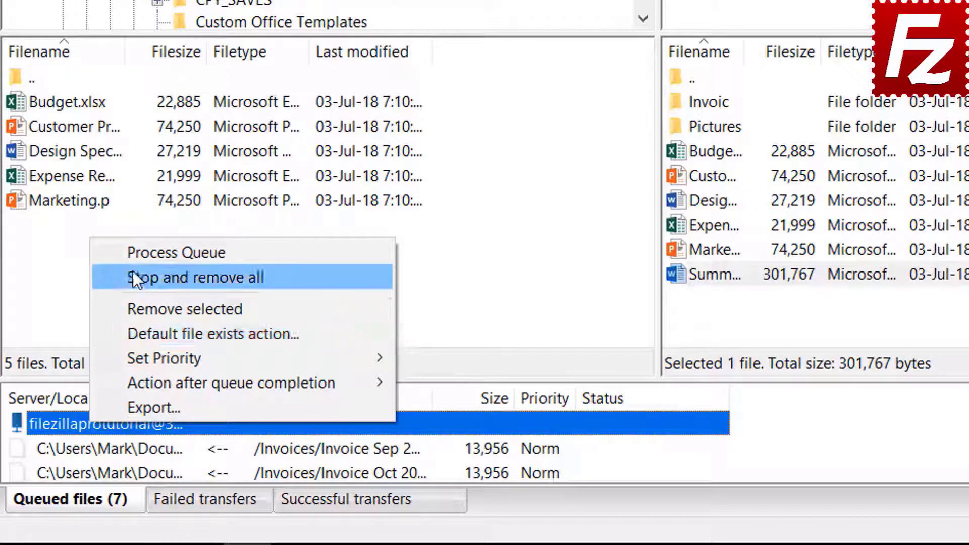
pyautogui.click(138, 253)
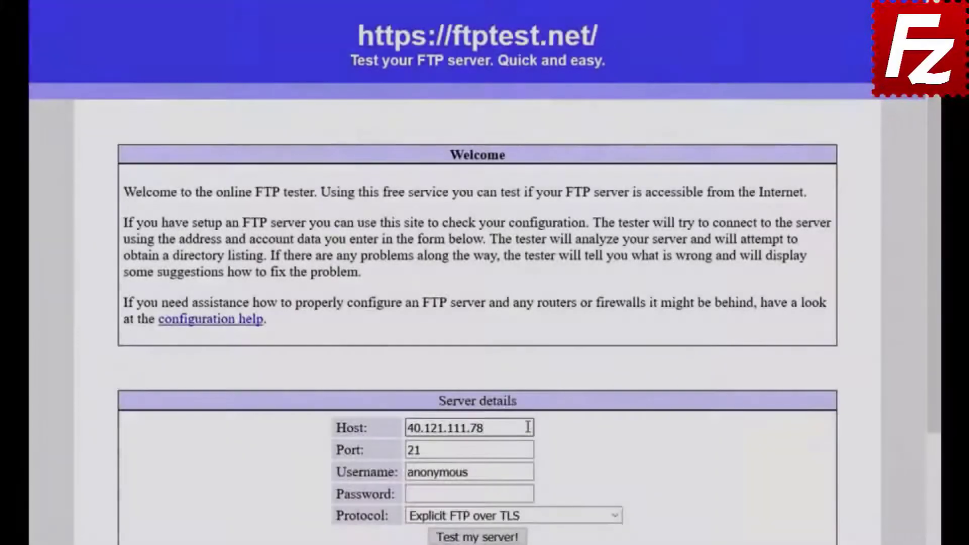
# - Replace the anonymous username in the ftptest.net server details with the FTP account's username and enter its password
pyautogui.tripleClick(470, 472)
pyautogui.press('BackSpace')
pyautogui.write('filezillaprotutorial')
pyautogui.press('Tab')
pyautogui.write('•••••••••')
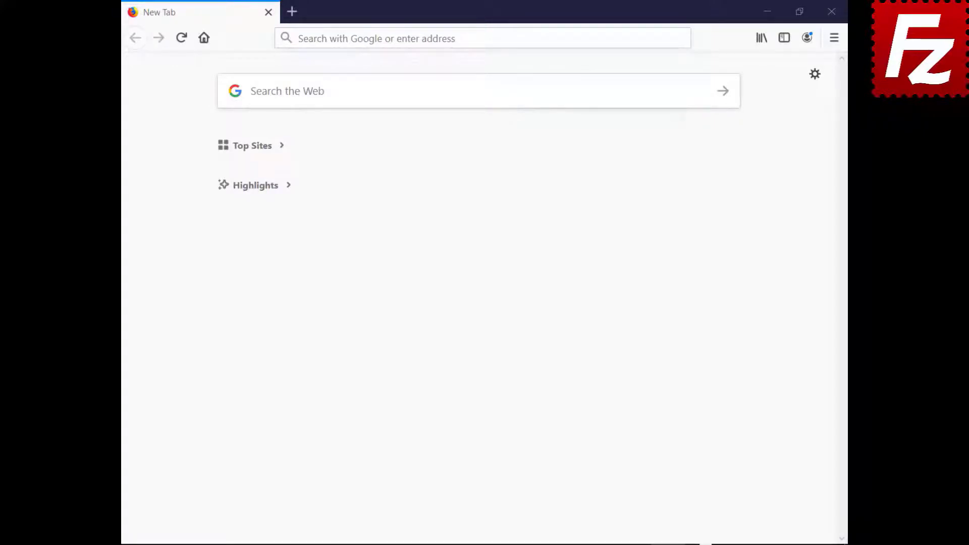
pyautogui.write('https://br622.hostgator.com.br:2083/')
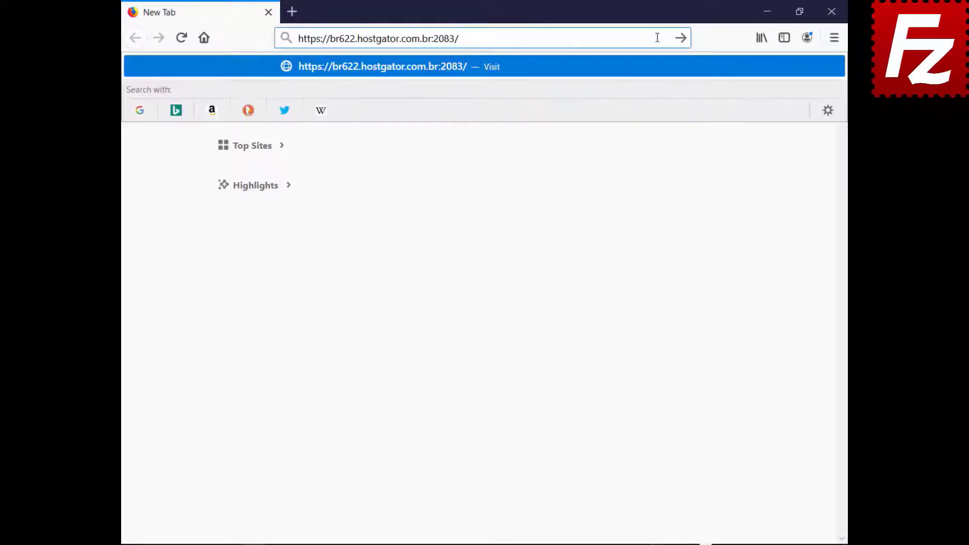
pyautogui.press('Return')
pyautogui.hotkey('ctrl', 'v')
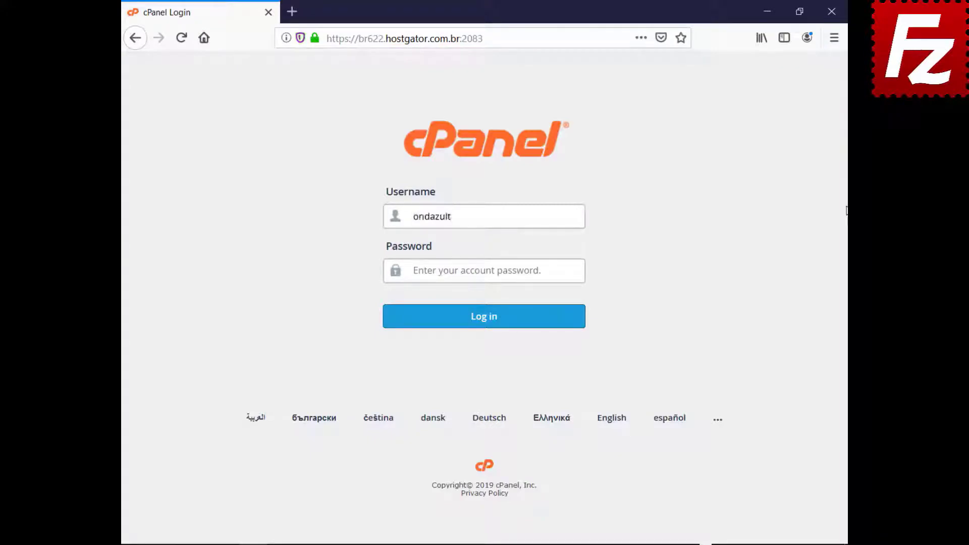
pyautogui.press('Tab')
pyautogui.hotkey('ctrl', 'v')
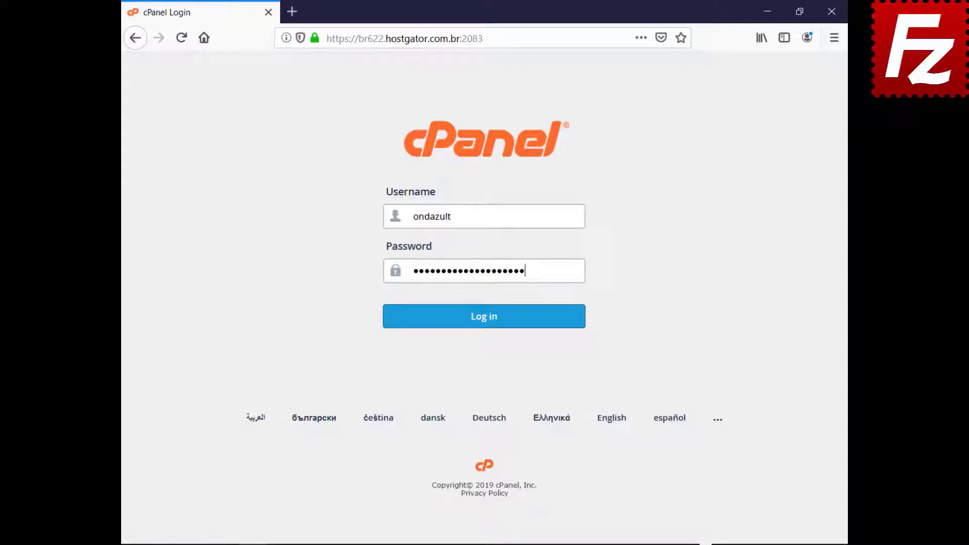
pyautogui.click(482, 331)
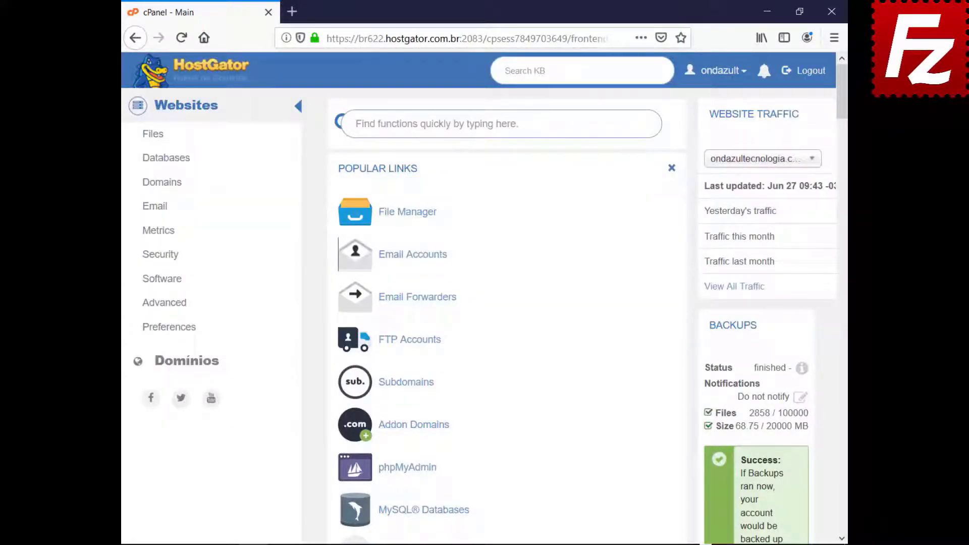
# - Create an FTP account with the login wordpressftp, a password and the directory public_html/wordpress
pyautogui.click(404, 344)
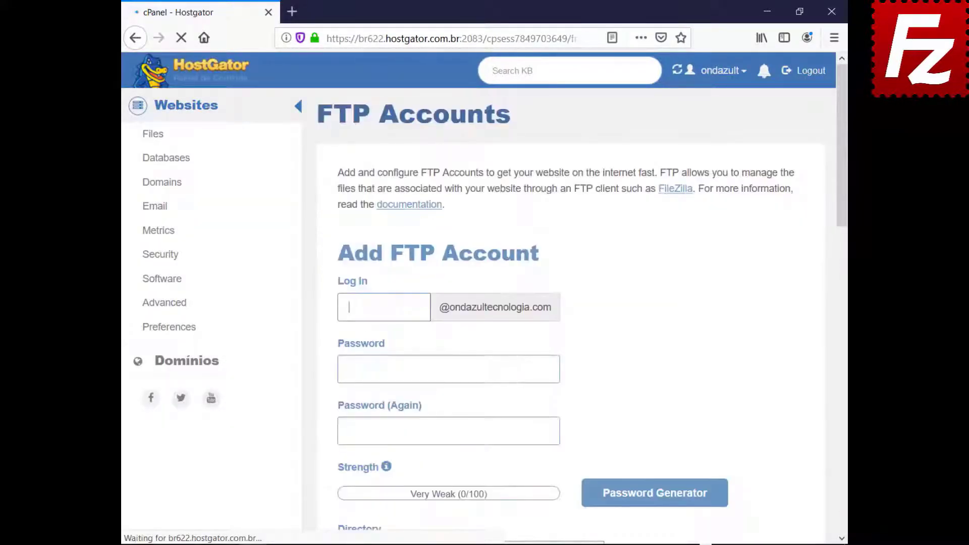
pyautogui.write('wordpressftp')
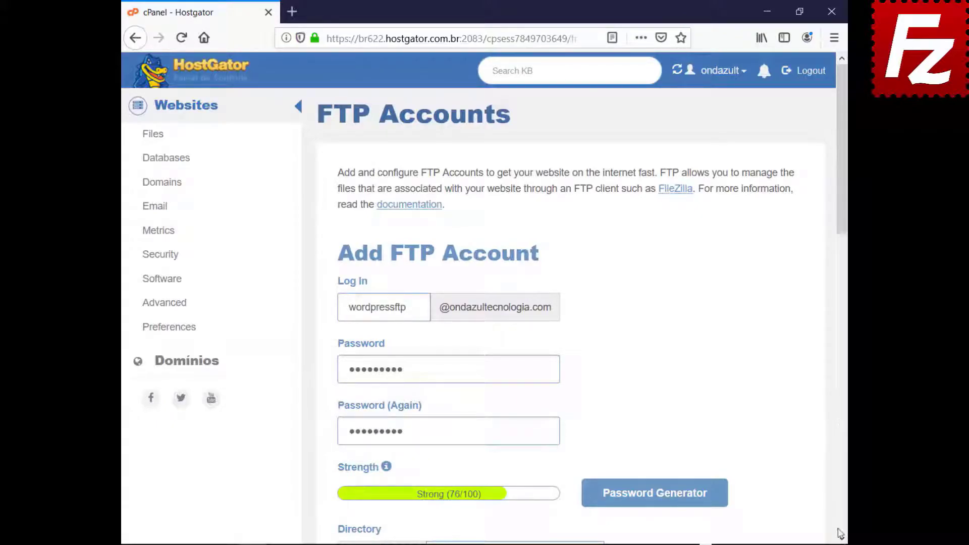
pyautogui.scroll(-7, 842, 539)
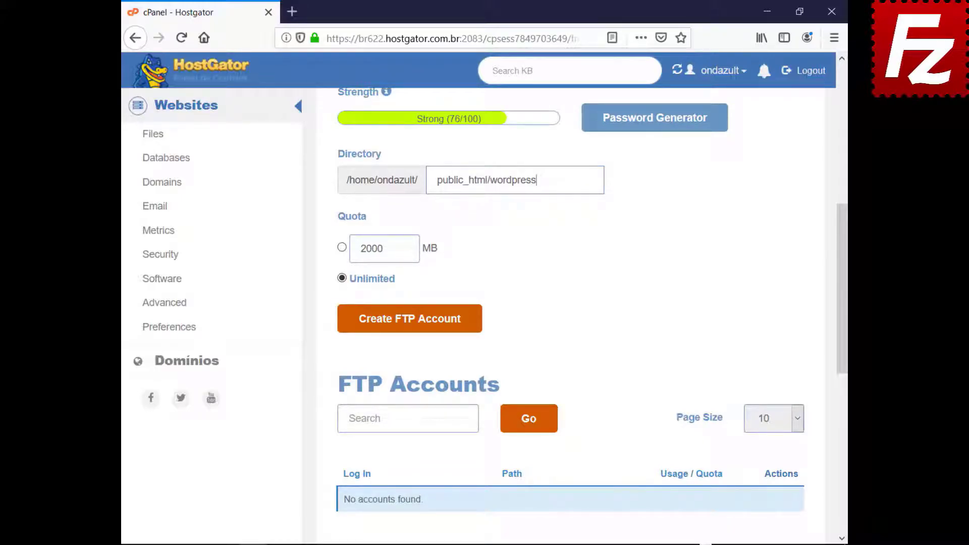
pyautogui.click(407, 328)
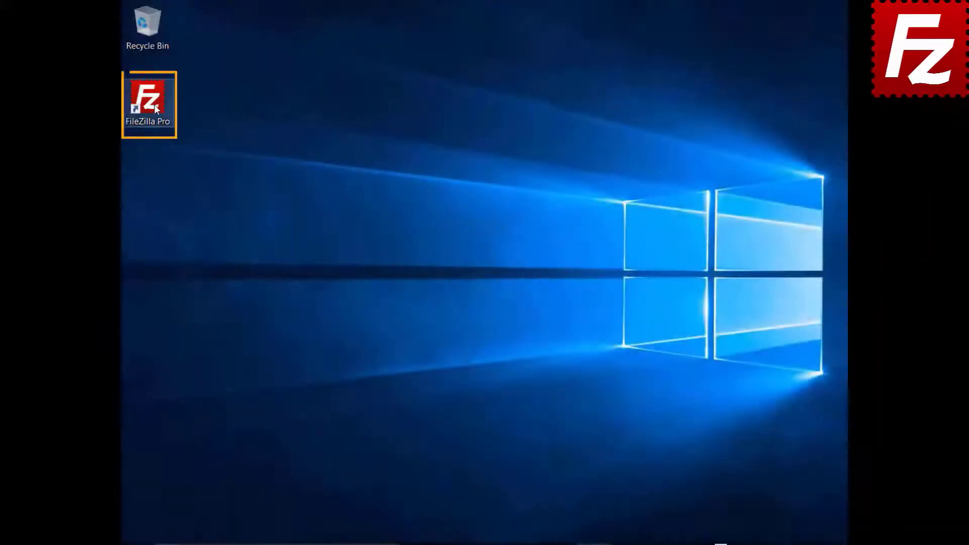
# - Launch FileZilla Pro and add a site named Wordpress in the Site Manager with the host ftp.ondazultecnologia.com
pyautogui.doubleClick(154, 105)
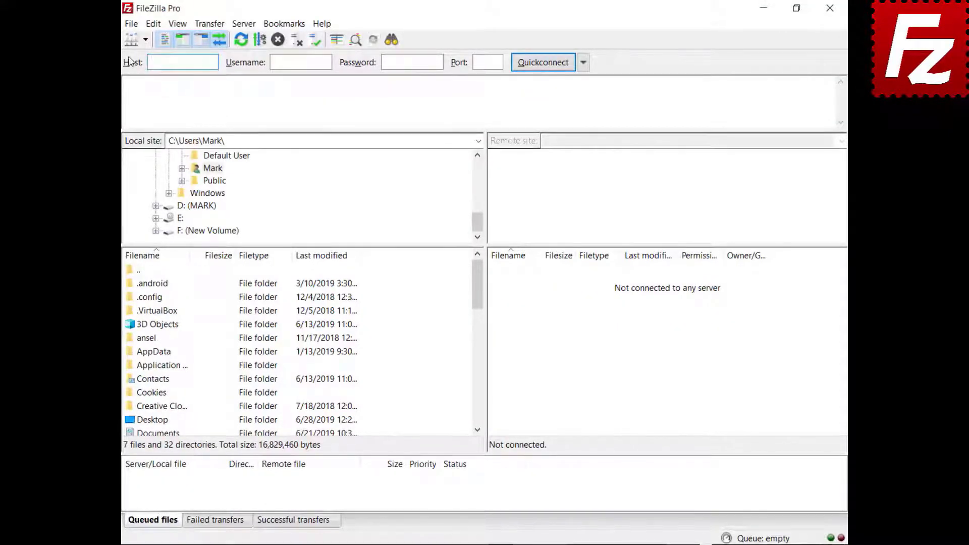
pyautogui.click(114, 25)
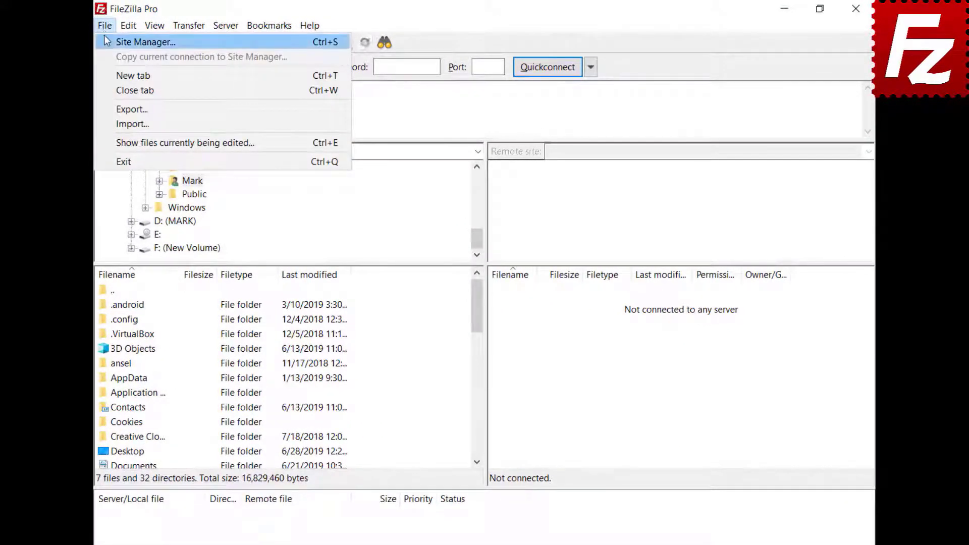
pyautogui.click(116, 39)
pyautogui.click(303, 379)
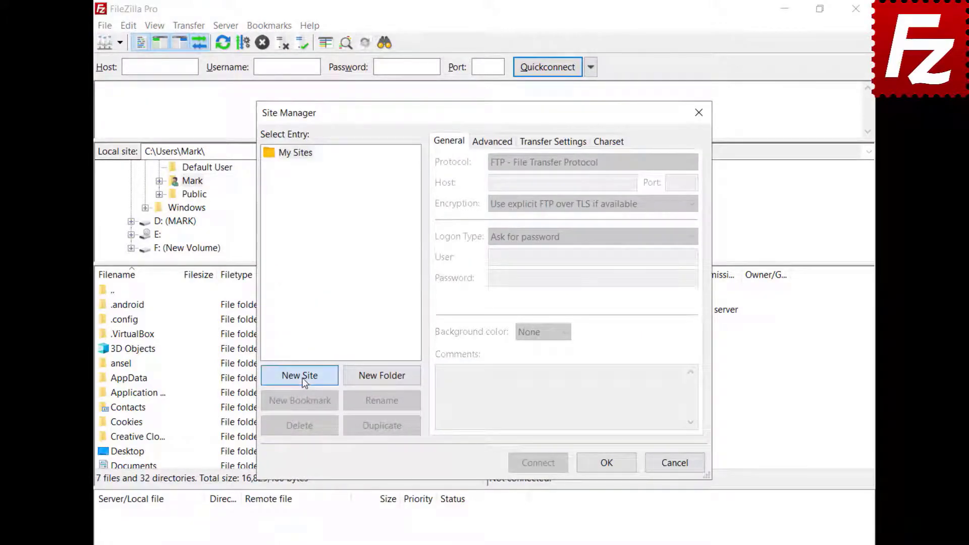
pyautogui.write('Wordpress')
pyautogui.click(562, 183)
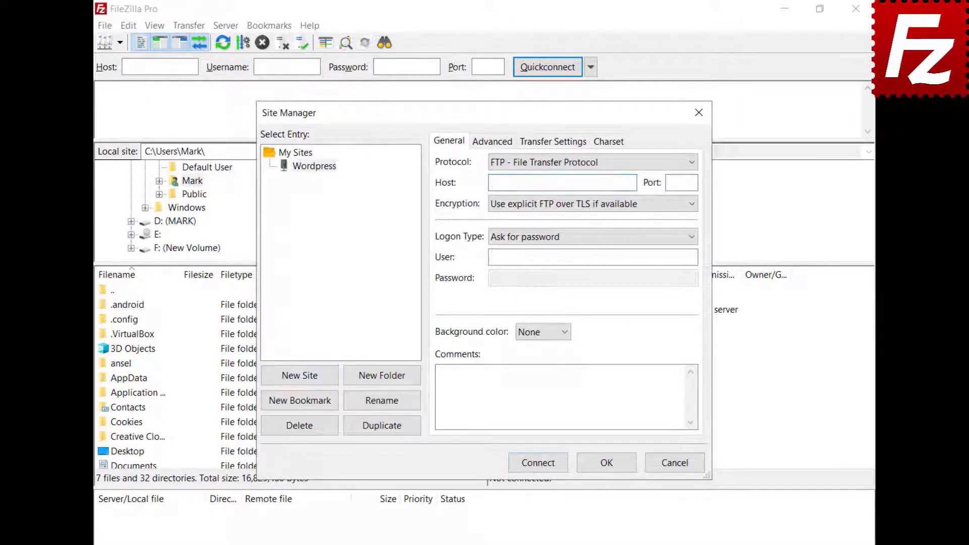
pyautogui.write('ftp.ondazultecnologia.com')
# - Set the Wordpress site's logon type to Normal and enter the FTP account's user name and password
pyautogui.click(593, 257)
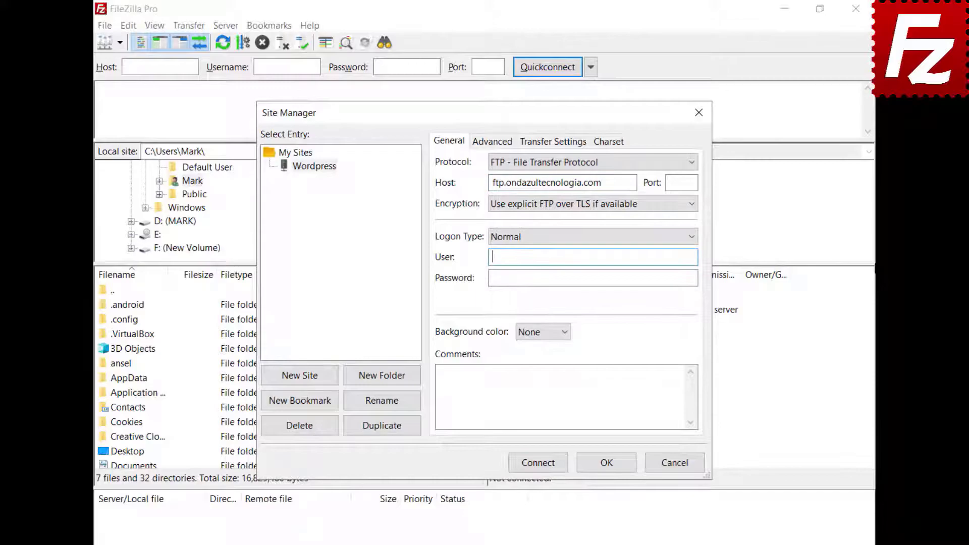
pyautogui.hotkey('ctrl', 'v')
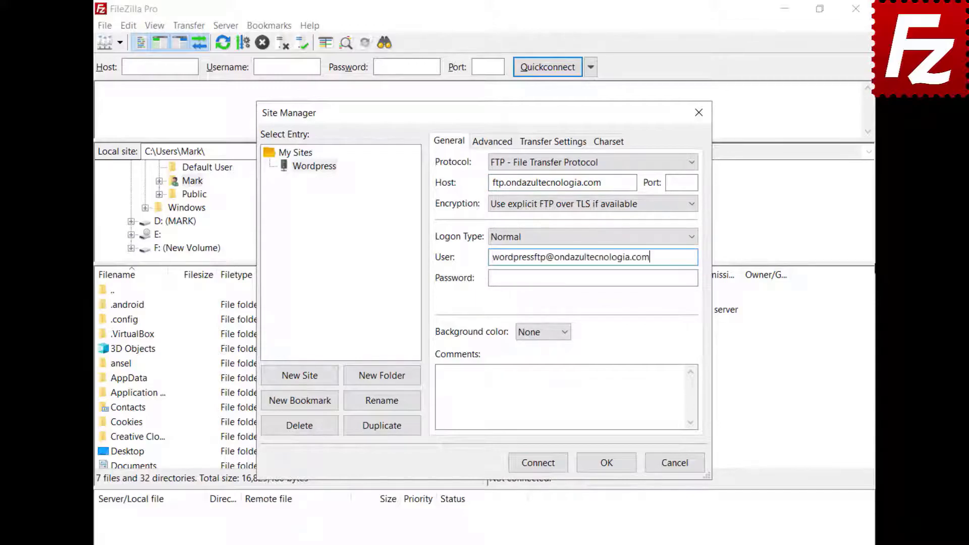
pyautogui.click(593, 278)
pyautogui.hotkey('ctrl', 'v')
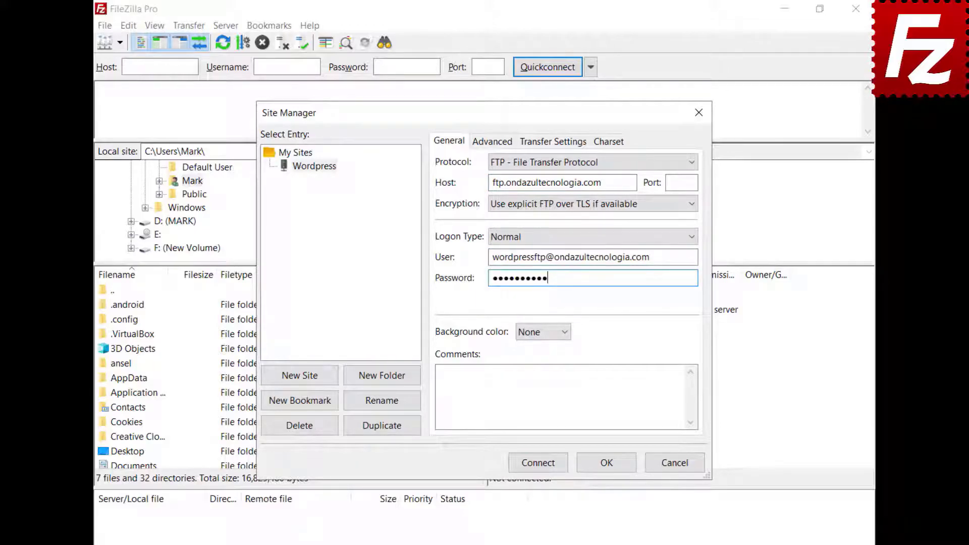
# - Connect to the Wordpress site and accept its certificate, always trusting it in future sessions
pyautogui.click(538, 463)
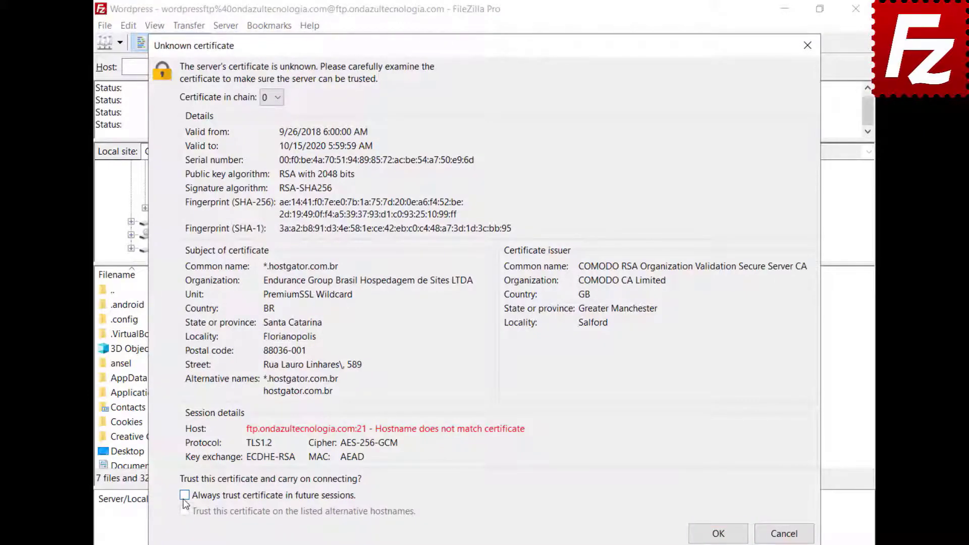
pyautogui.click(184, 495)
pyautogui.click(718, 534)
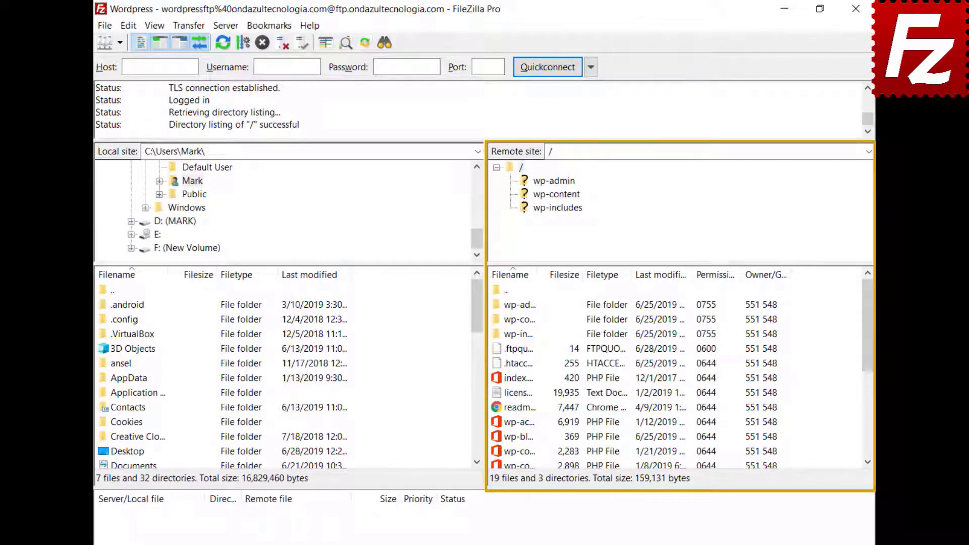
# - Edit wp-blog-header.php from the server by adding the first line "Enter a new line here", and save and upload it back
pyautogui.rightClick(498, 439)
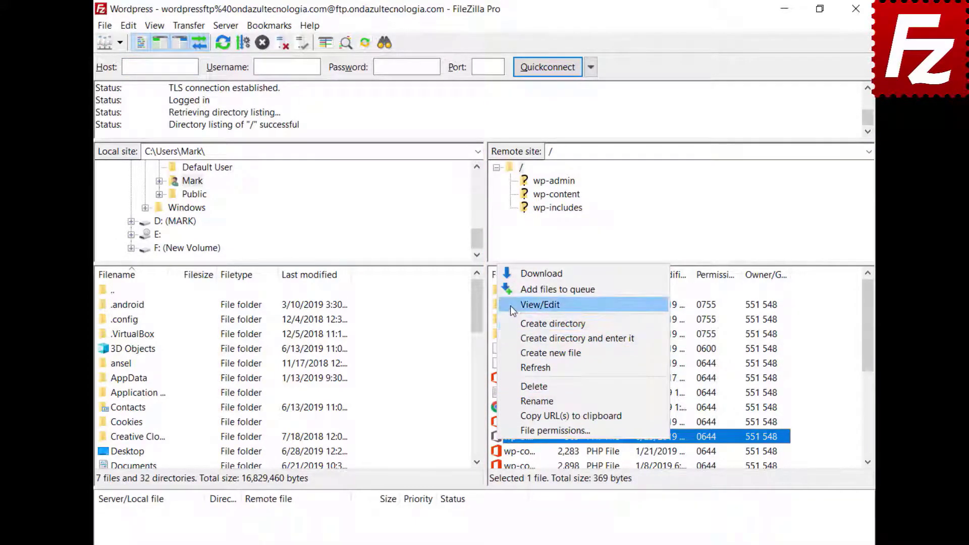
pyautogui.click(510, 305)
pyautogui.write('Enter a new line here')
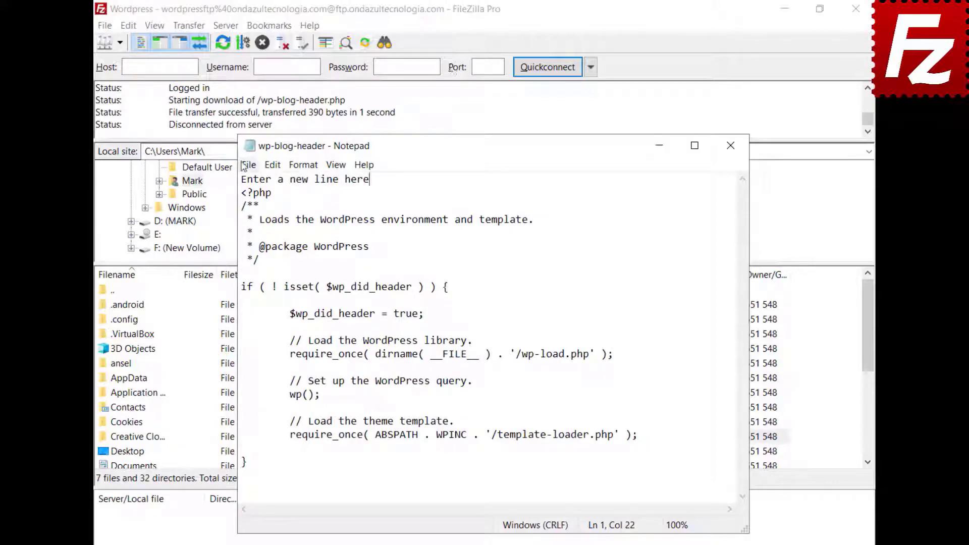
pyautogui.click(249, 165)
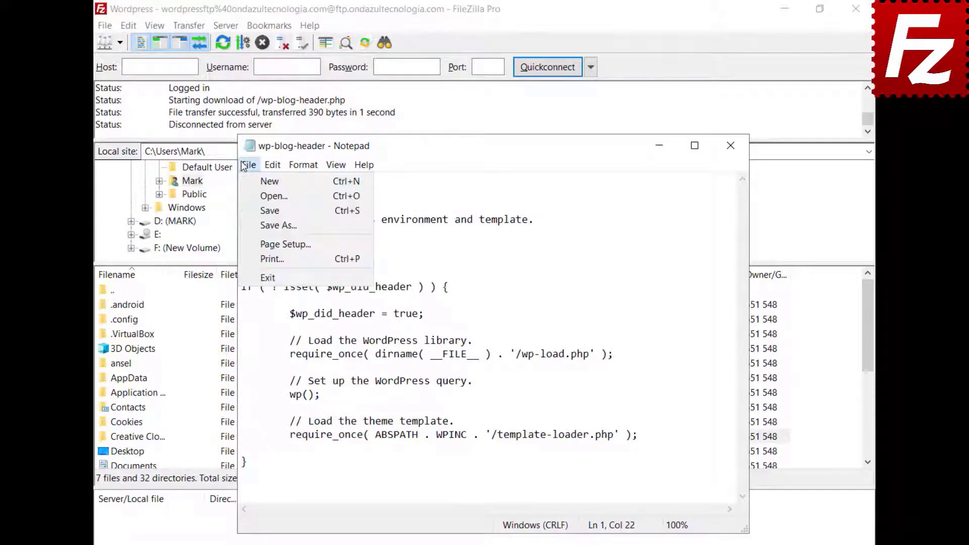
pyautogui.click(263, 277)
pyautogui.click(446, 312)
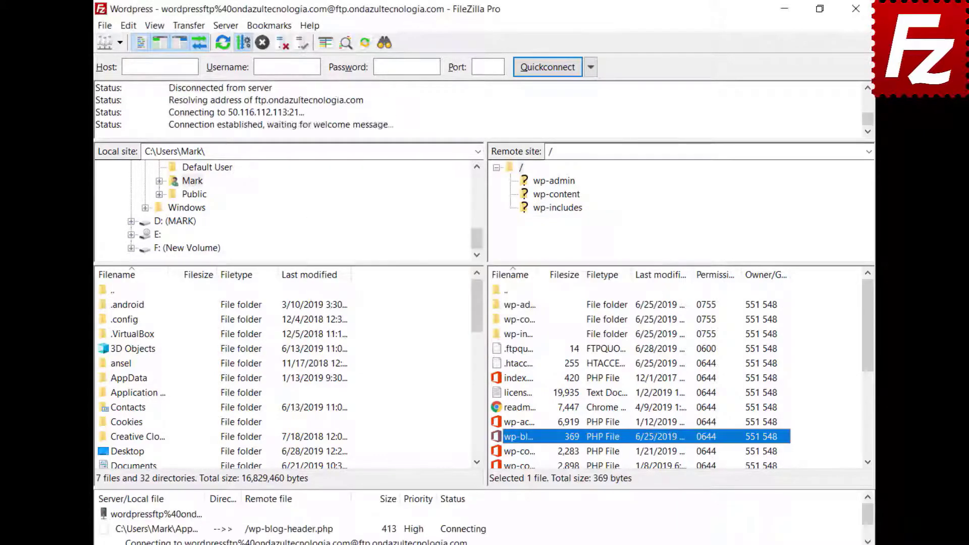
pyautogui.click(556, 351)
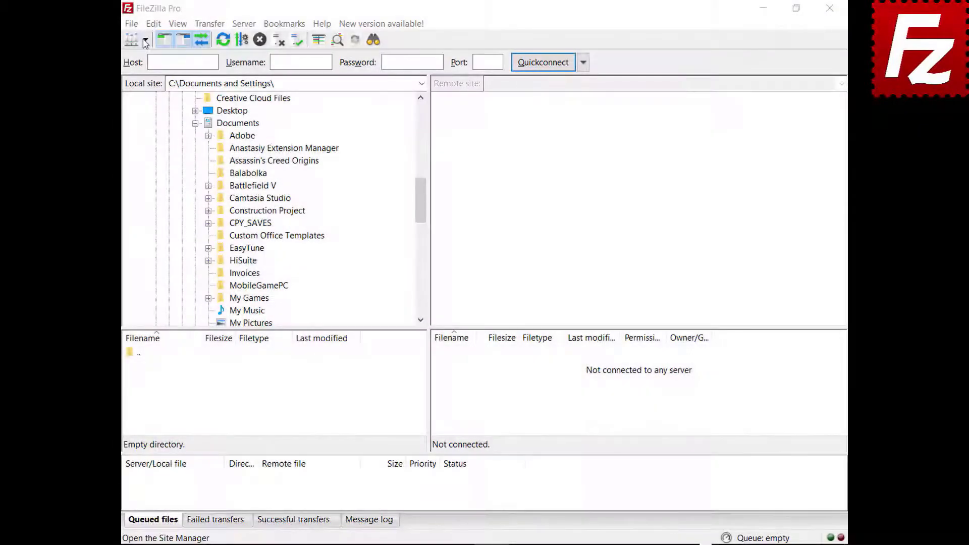
# - Connect to the saved FTP site and download the remote Excel file whose name starts with Financ to the local Documents folder
pyautogui.click(146, 39)
pyautogui.click(150, 71)
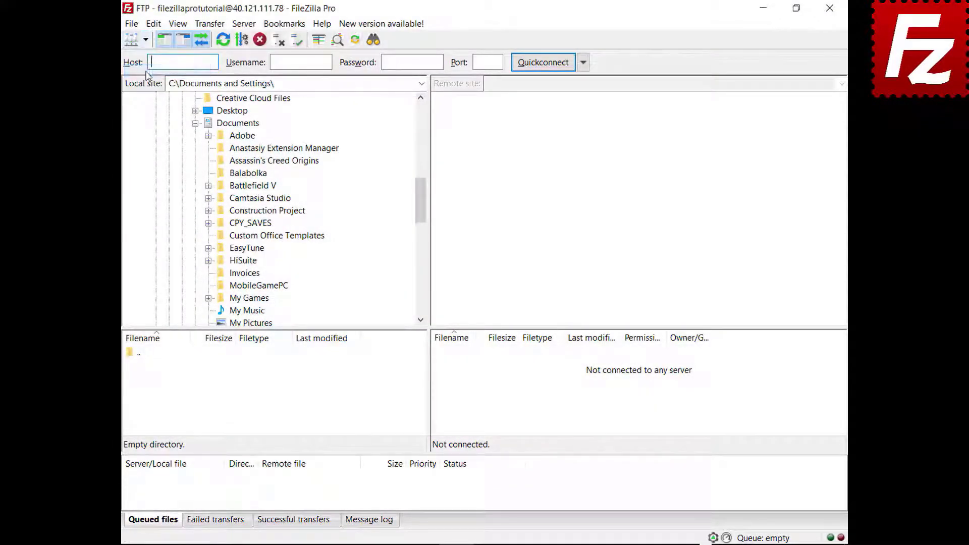
pyautogui.click(443, 381)
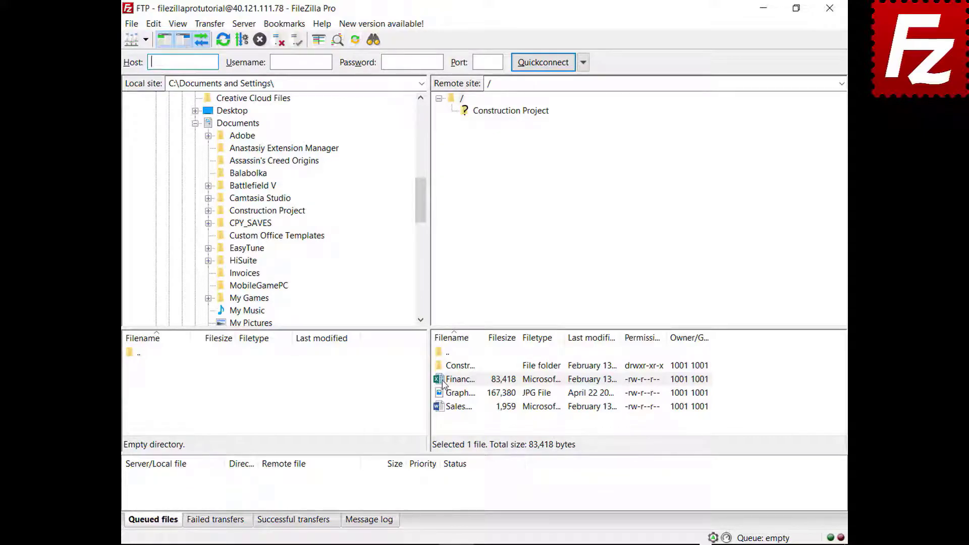
pyautogui.moveTo(443, 384); pyautogui.dragTo(271, 127)
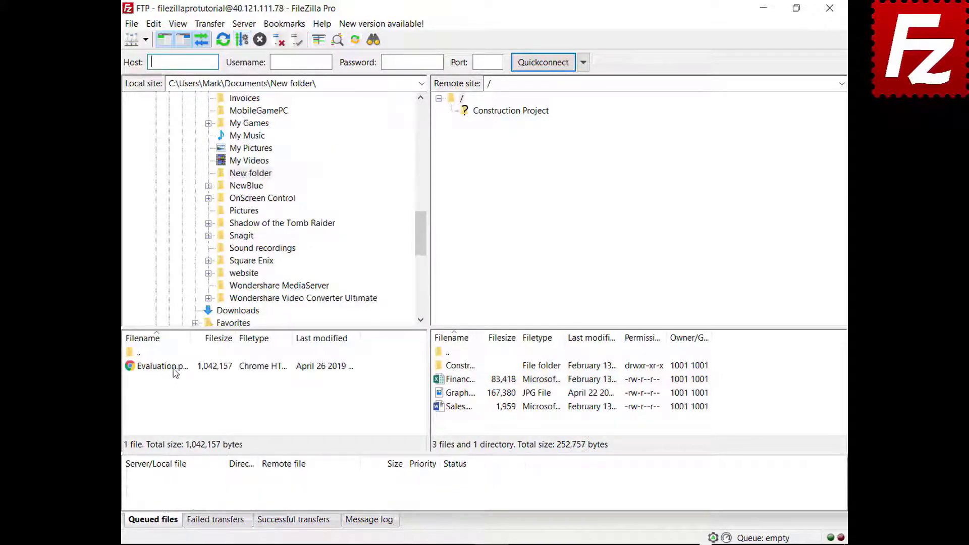
# - Upload the Evaluation file from the local New folder to the FTP server's root directory
pyautogui.click(174, 367)
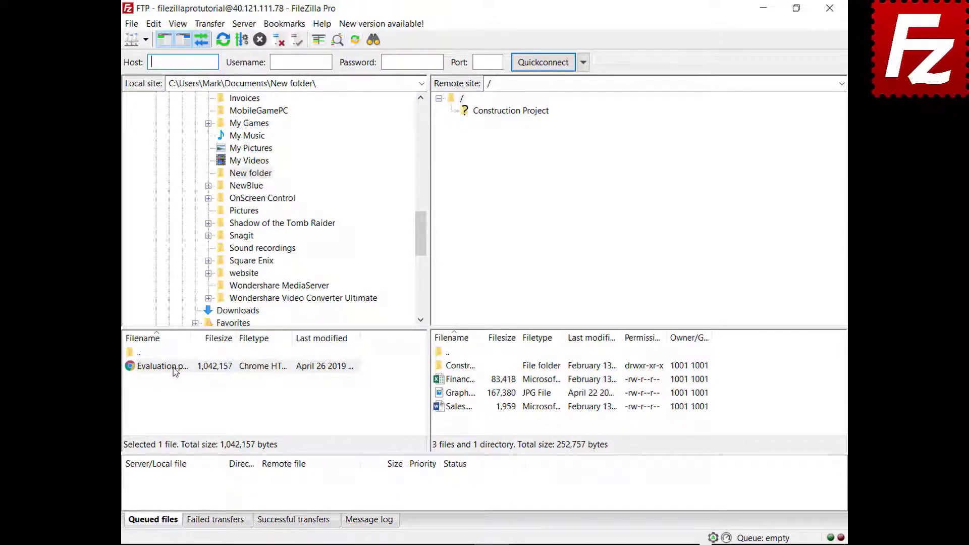
pyautogui.moveTo(174, 371); pyautogui.dragTo(471, 425)
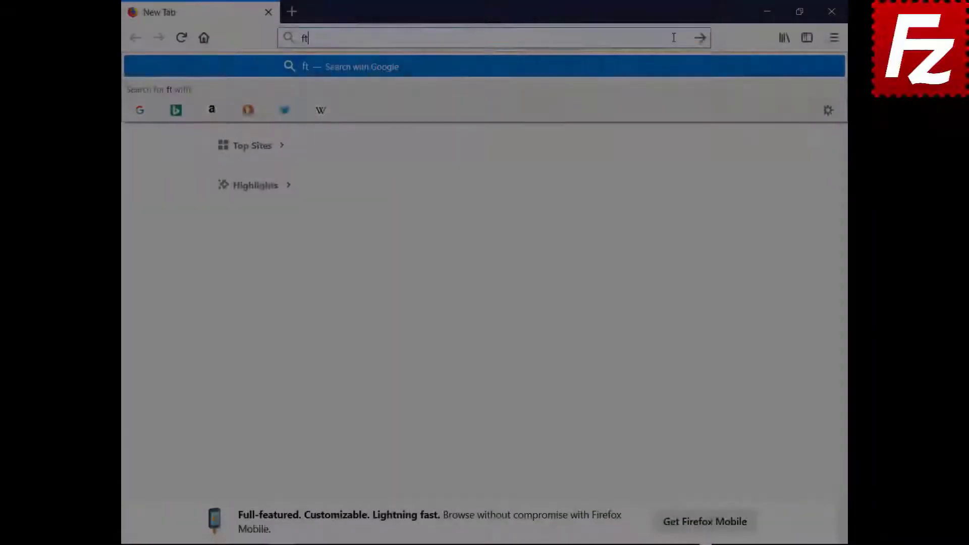
# - Switch to Firefox, open ftptest.net and set the host of the server to test to 40.121.111.78
pyautogui.write('test.net')
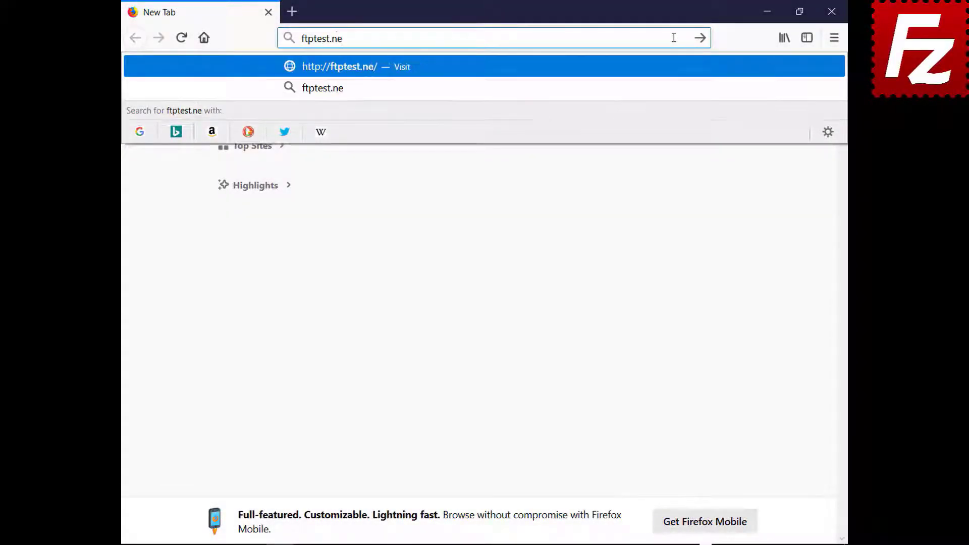
pyautogui.press('Return')
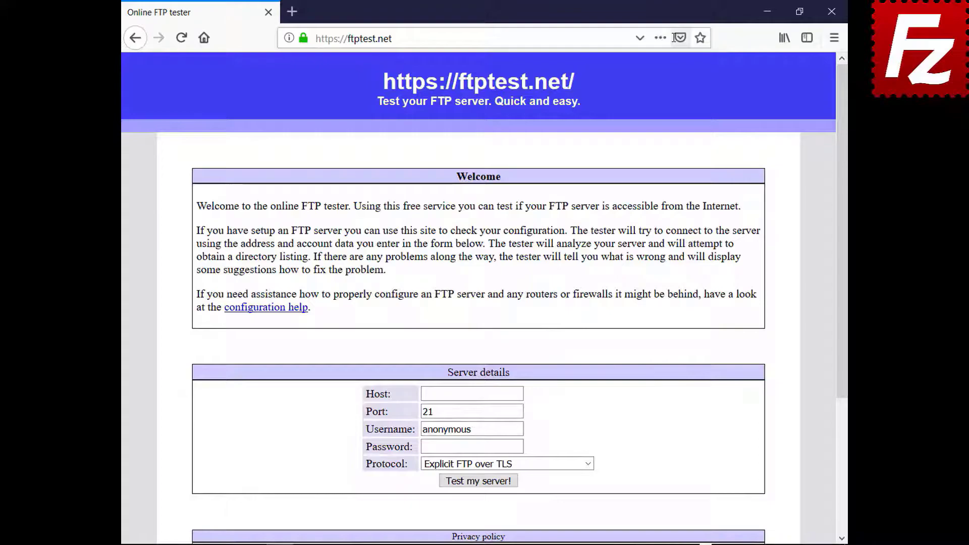
pyautogui.click(520, 394)
pyautogui.write('40.121.111.78')
# - Replace the FTP tester's username with filezillaprotutorial and enter the account password
pyautogui.click(520, 429)
pyautogui.press('BackSpace')
pyautogui.press('BackSpace')
pyautogui.press('BackSpace')
pyautogui.press('BackSpace')
pyautogui.press('BackSpace')
pyautogui.press('BackSpace')
pyautogui.press('BackSpace')
pyautogui.press('BackSpace')
pyautogui.press('BackSpace')
pyautogui.write('filezillaprotutorial')
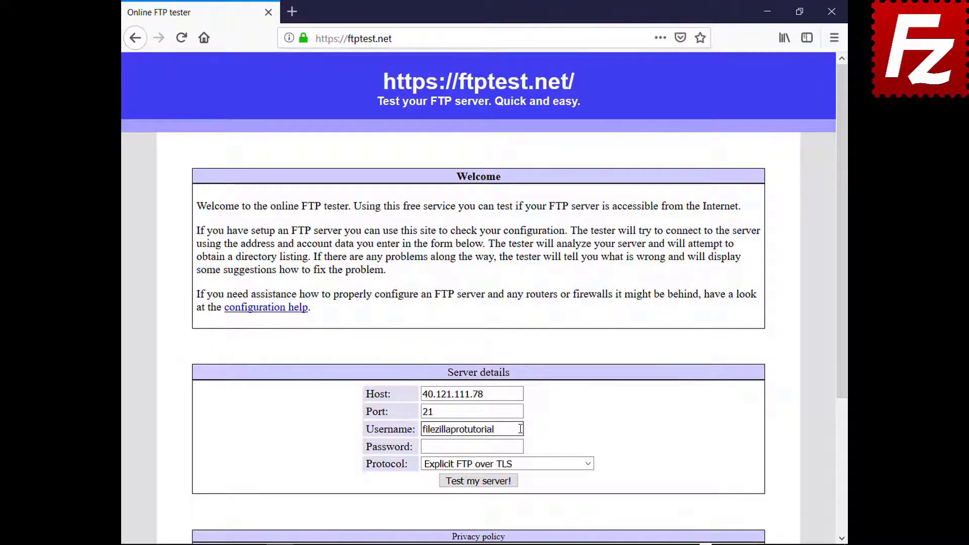
pyautogui.click(521, 447)
pyautogui.write('•••••••••')
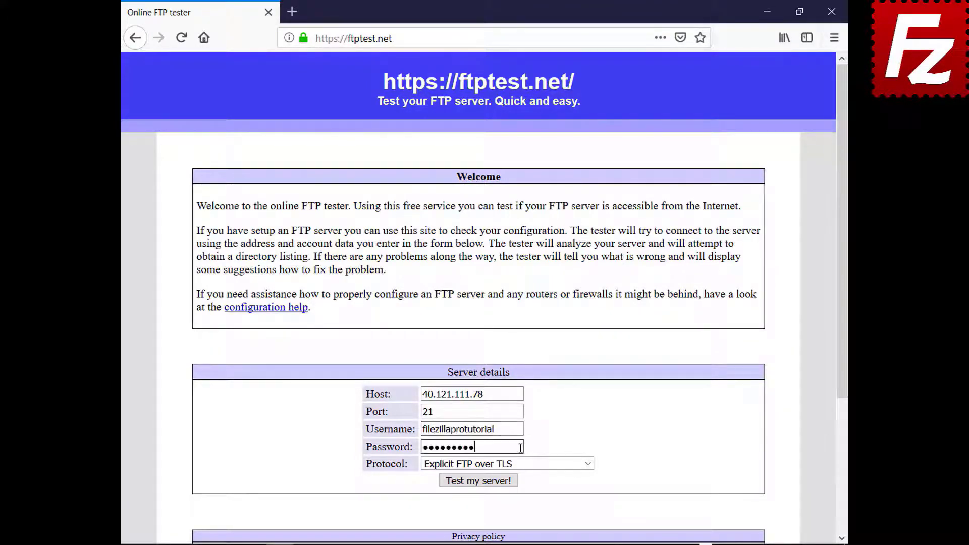
# - Test the server with the protocol Allow fallback to plain FTP (insecure) and look through the test results
pyautogui.click(586, 464)
pyautogui.click(583, 502)
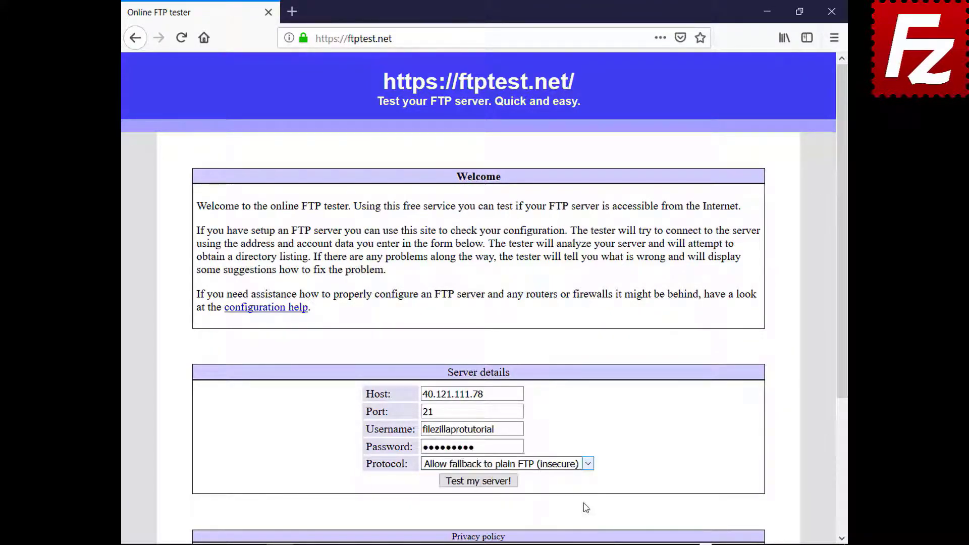
pyautogui.click(482, 481)
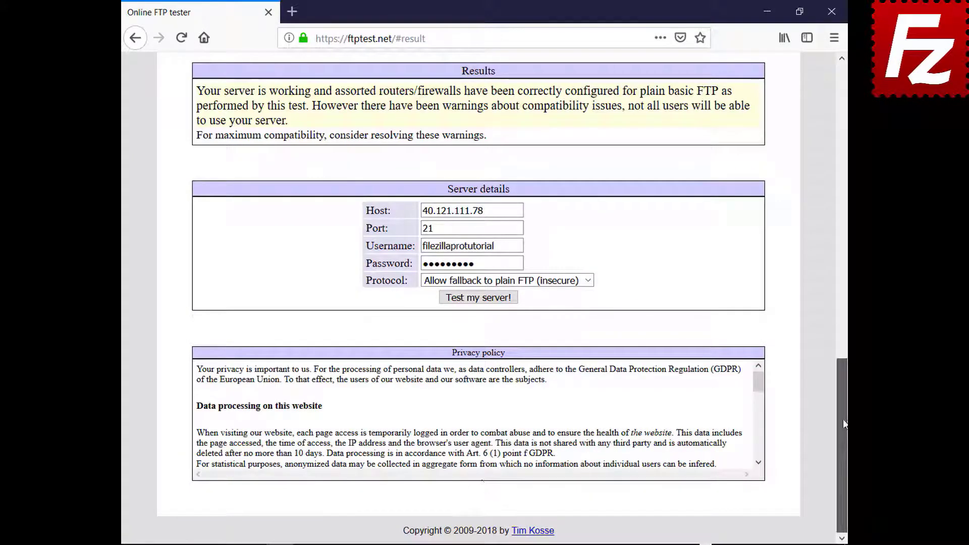
pyautogui.scroll(3, 843, 419)
pyautogui.moveTo(834, 377); pyautogui.dragTo(795, 126)
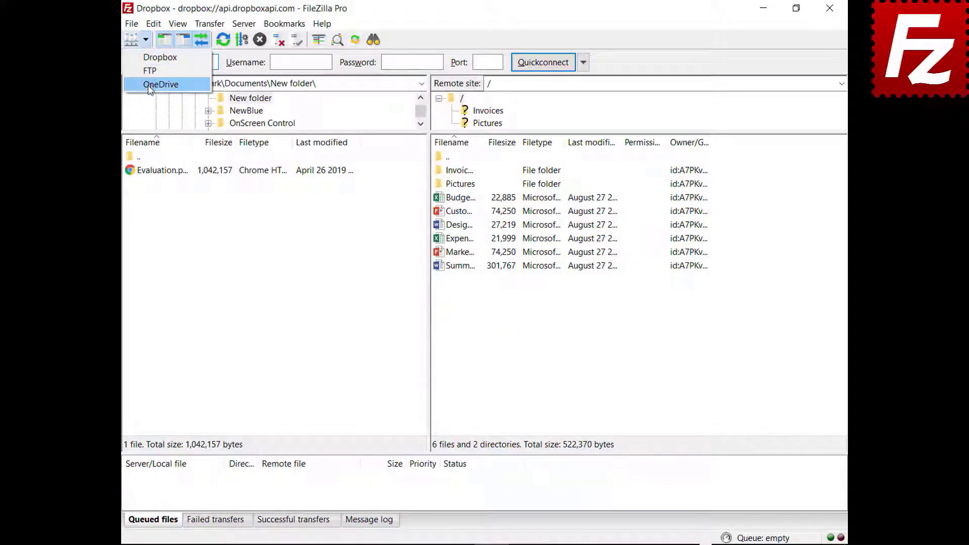
# - In FileZilla Pro, connect to the saved OneDrive site in a new tab and switch back to the Dropbox connection
pyautogui.click(150, 86)
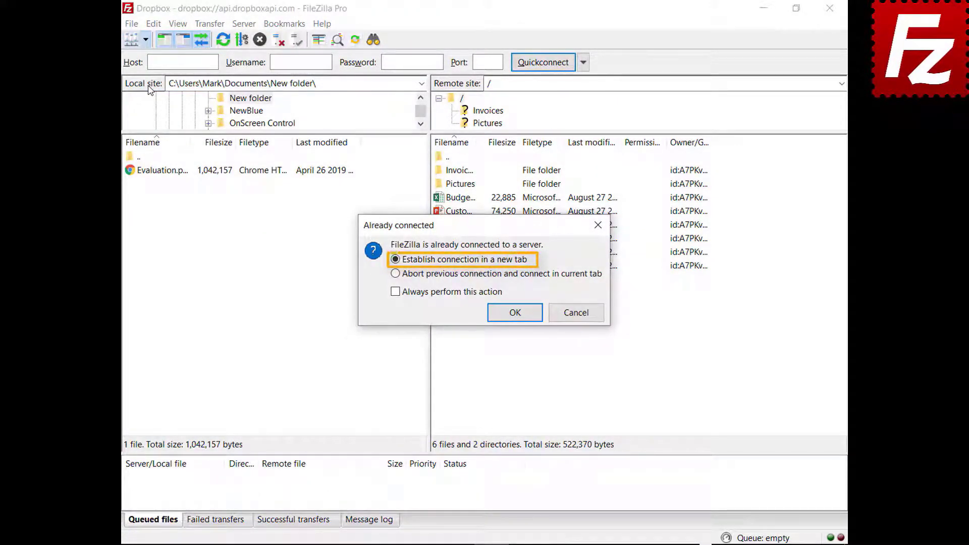
pyautogui.click(515, 314)
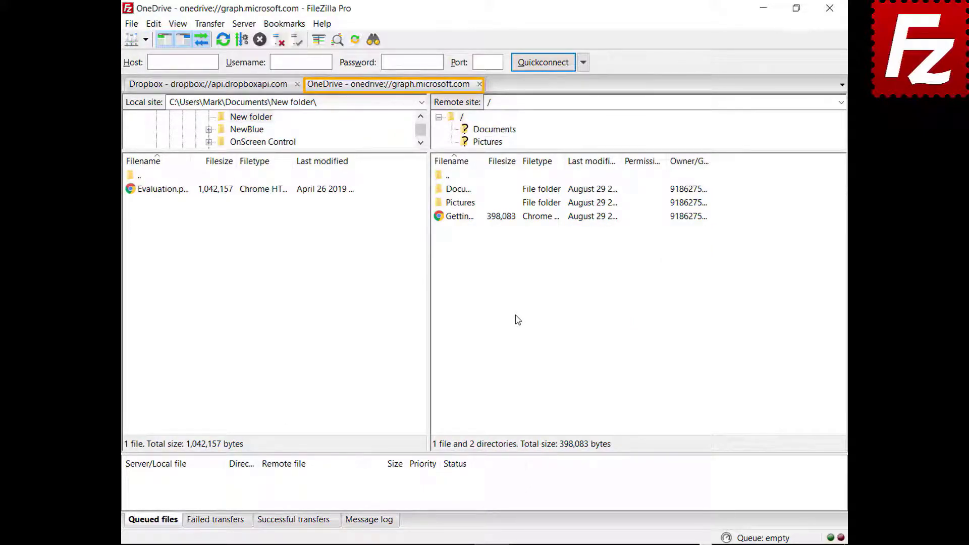
pyautogui.click(207, 84)
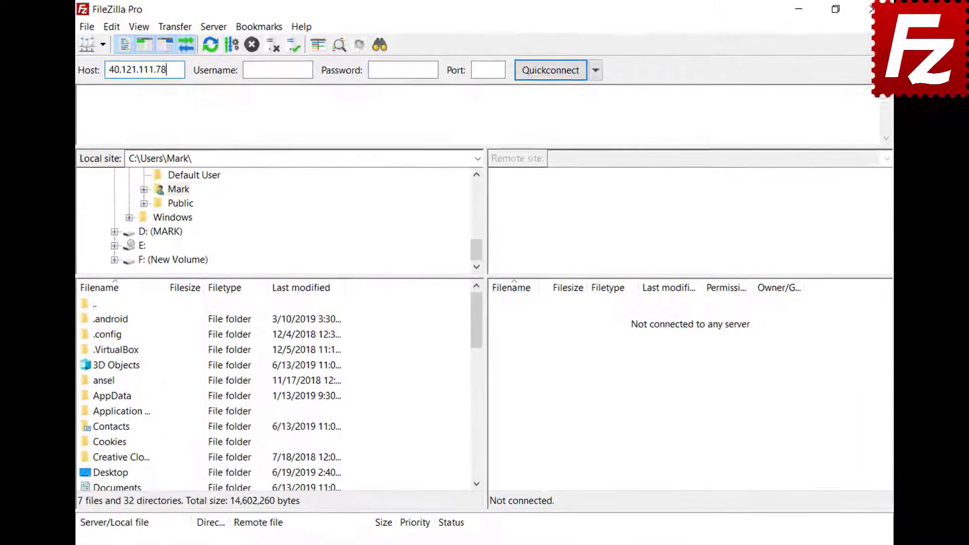
# - Quick-connect to host 40.121.111.78 with the username filezillaprotutorial and the account password
pyautogui.press('Tab')
pyautogui.write('filezillaprotutorial')
pyautogui.press('Tab')
pyautogui.write('•••••••••')
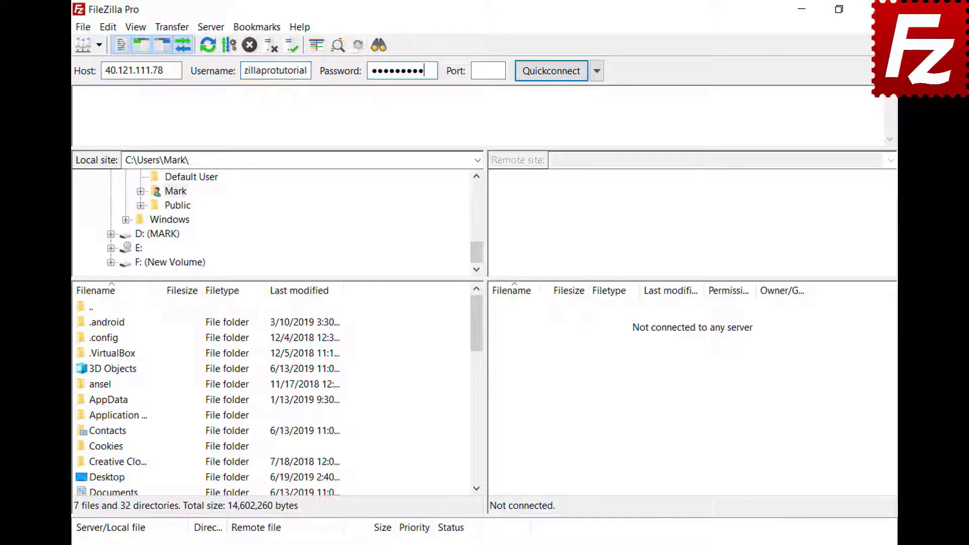
pyautogui.press('Return')
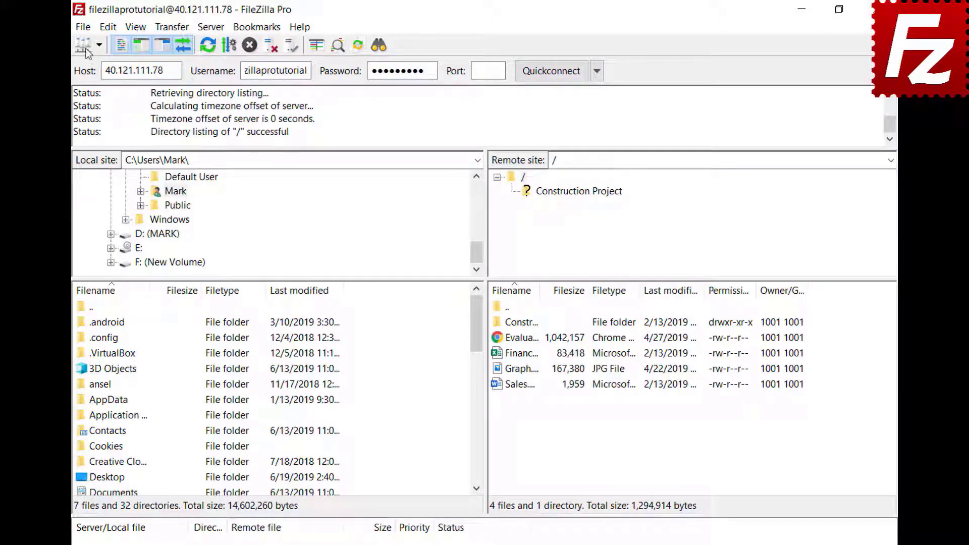
# - Copy the current connection to the Site Manager and save it under the name New connection
pyautogui.click(84, 28)
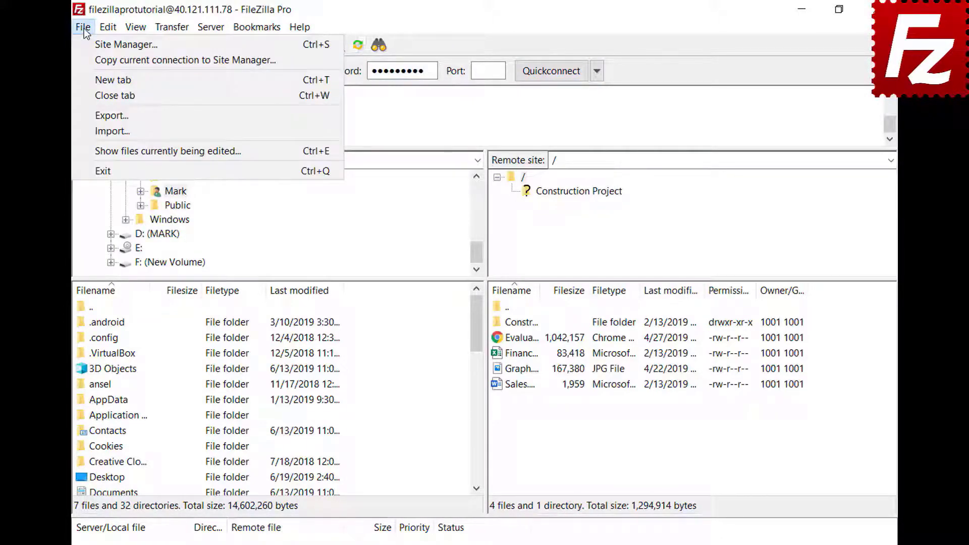
pyautogui.click(87, 58)
pyautogui.write('Ne')
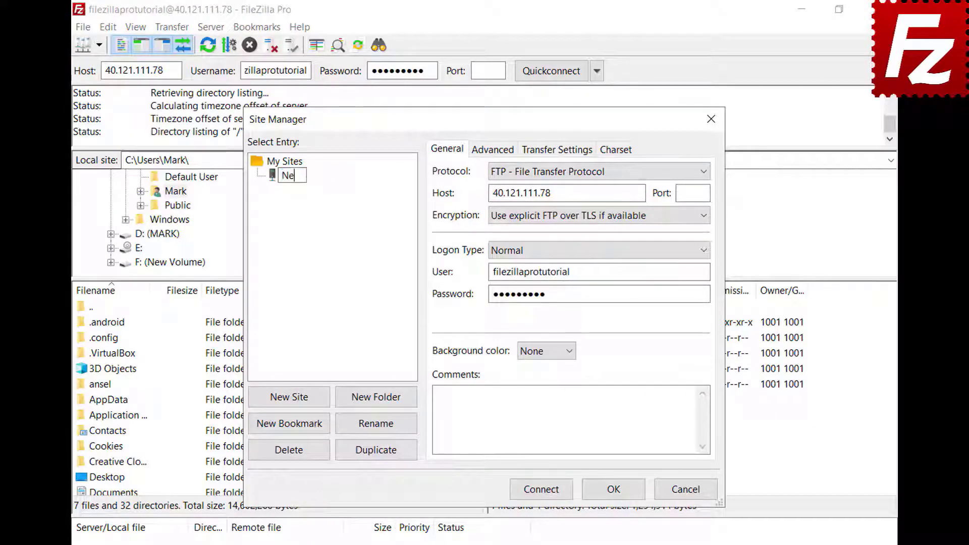
pyautogui.write('w connection')
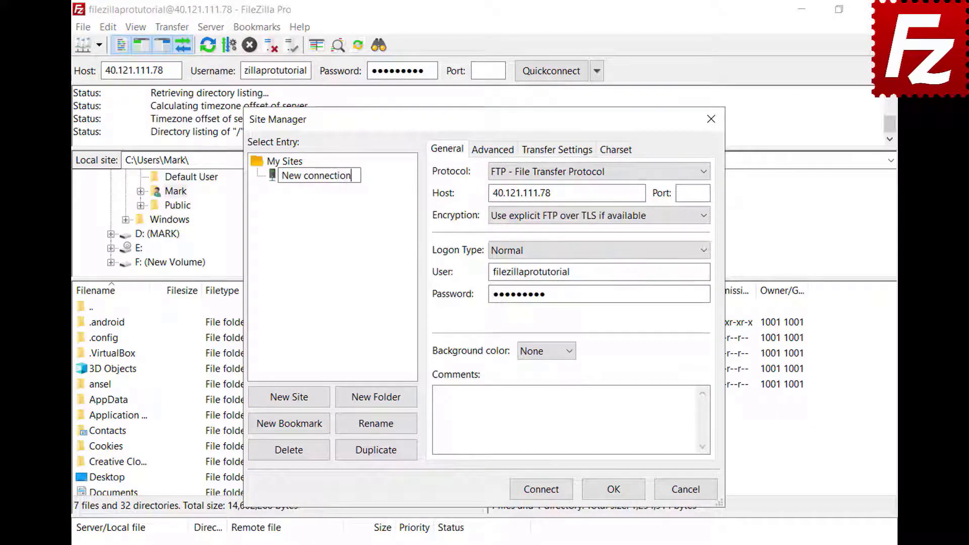
pyautogui.press('Return')
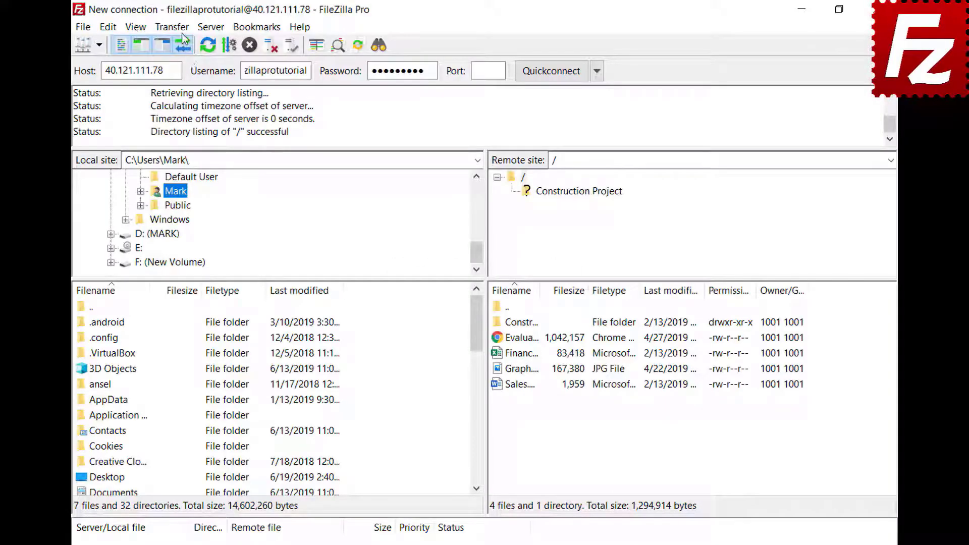
# - Open the manual transfer dialog for the current connection
pyautogui.click(180, 28)
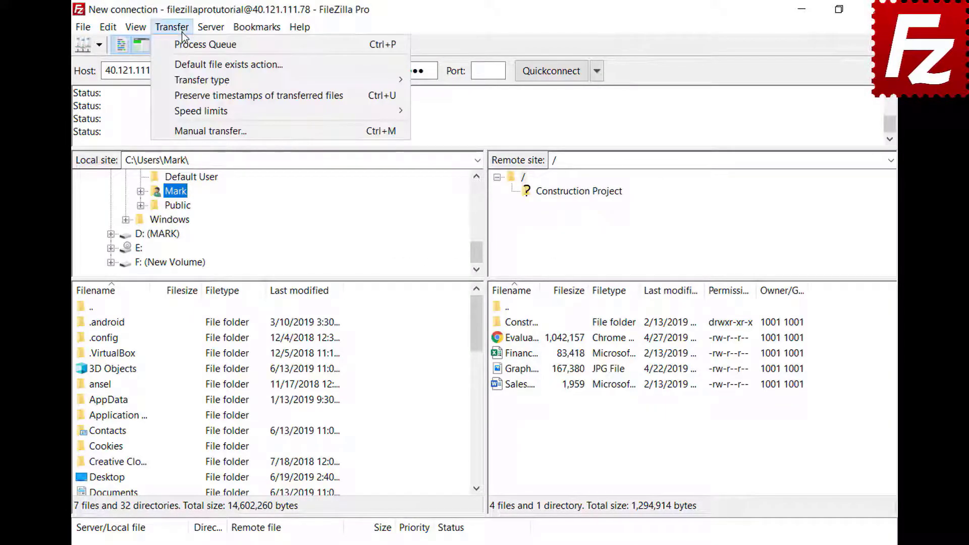
pyautogui.click(196, 131)
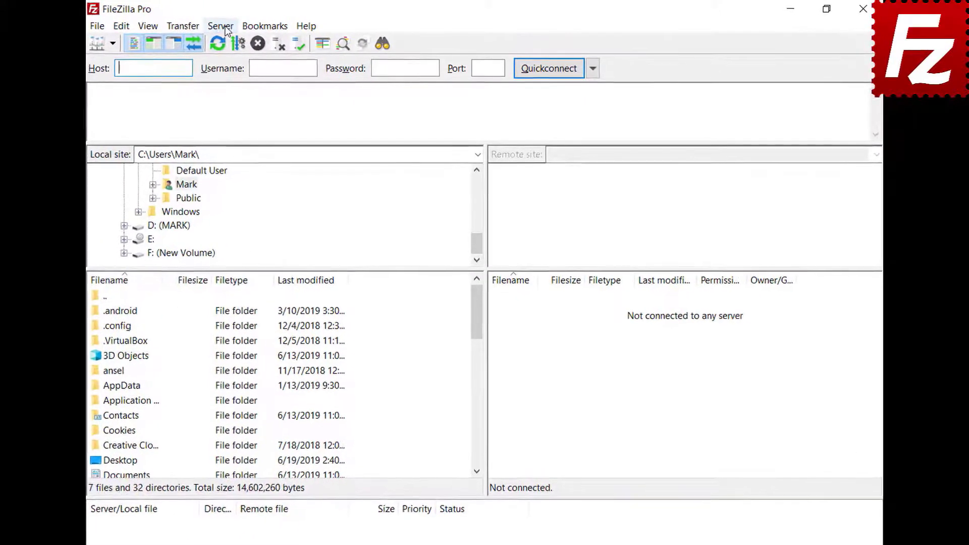
# - Reconnect to the last used FTP server
pyautogui.click(227, 25)
pyautogui.click(231, 59)
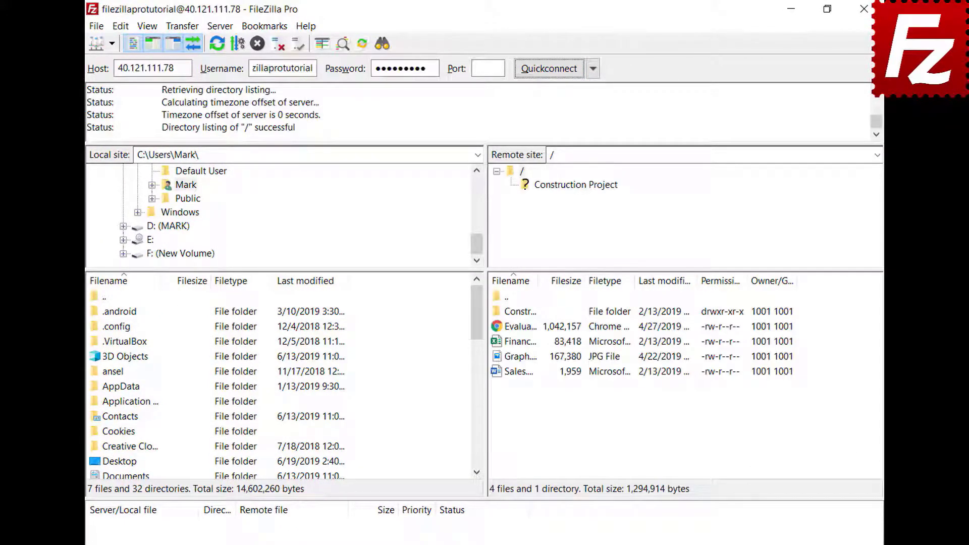
# - Disconnect from the current FTP server and reconnect to it
pyautogui.click(219, 26)
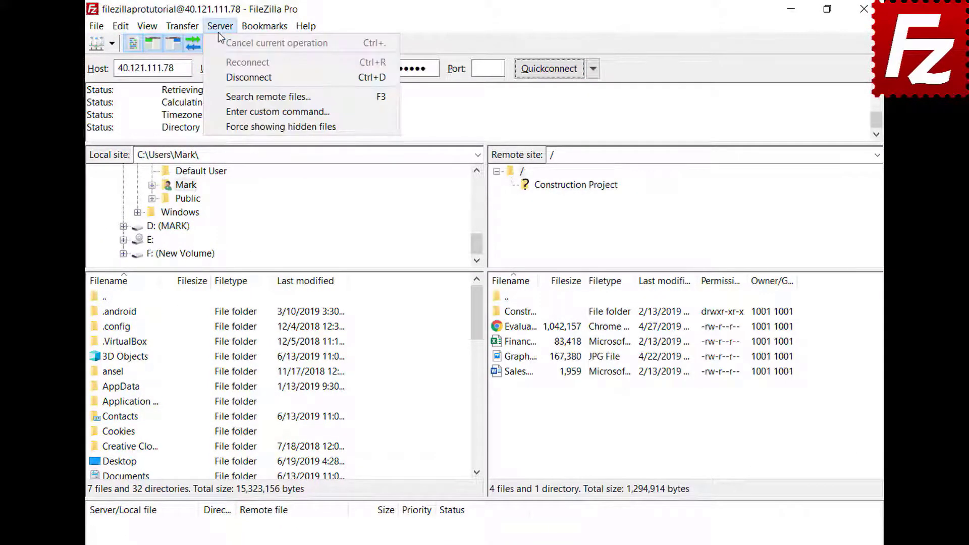
pyautogui.click(223, 77)
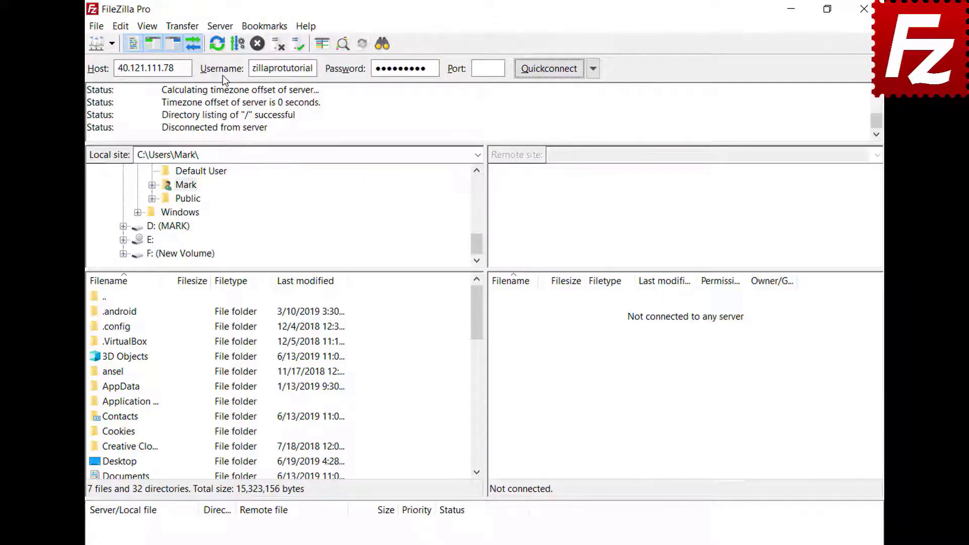
pyautogui.click(220, 26)
pyautogui.click(230, 61)
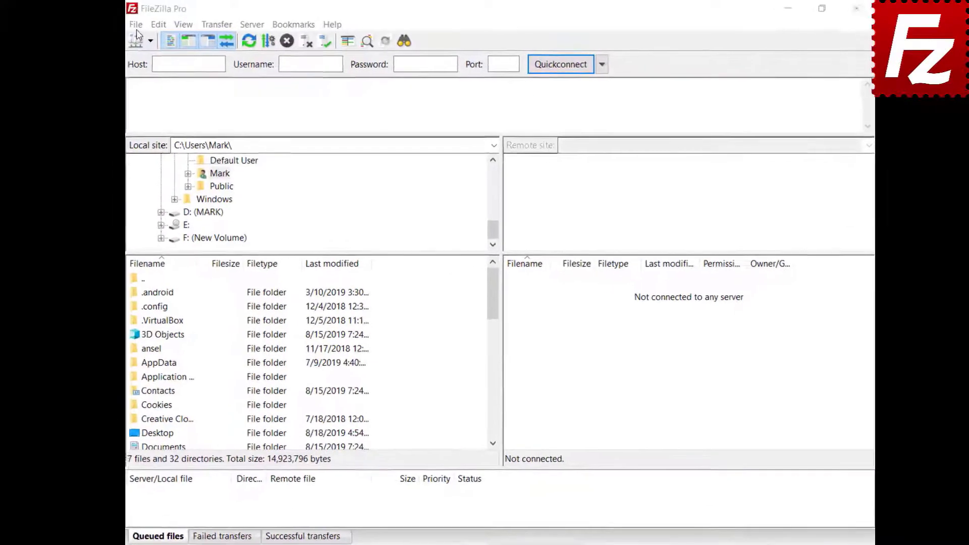
# - Add a new site named Google Drive in the Site Manager
pyautogui.click(143, 27)
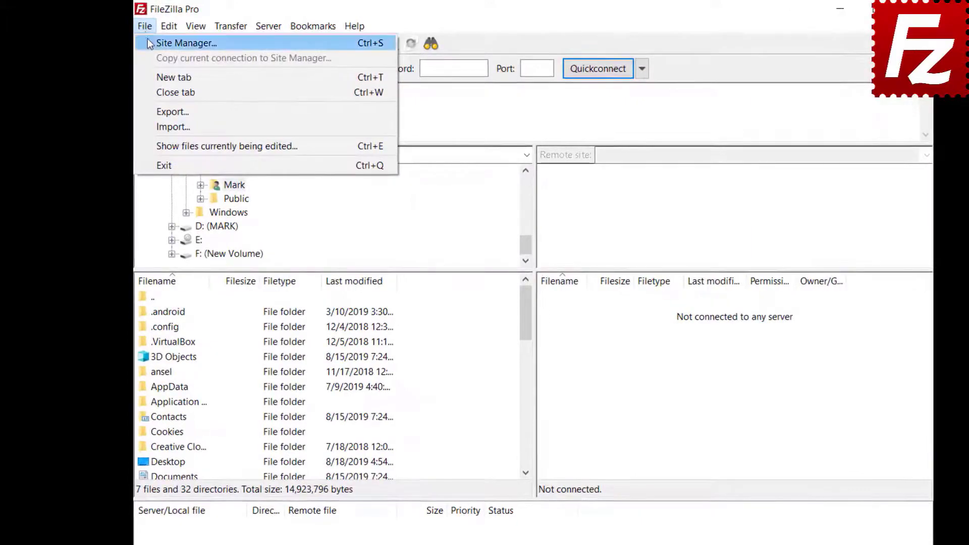
pyautogui.click(147, 39)
pyautogui.click(348, 390)
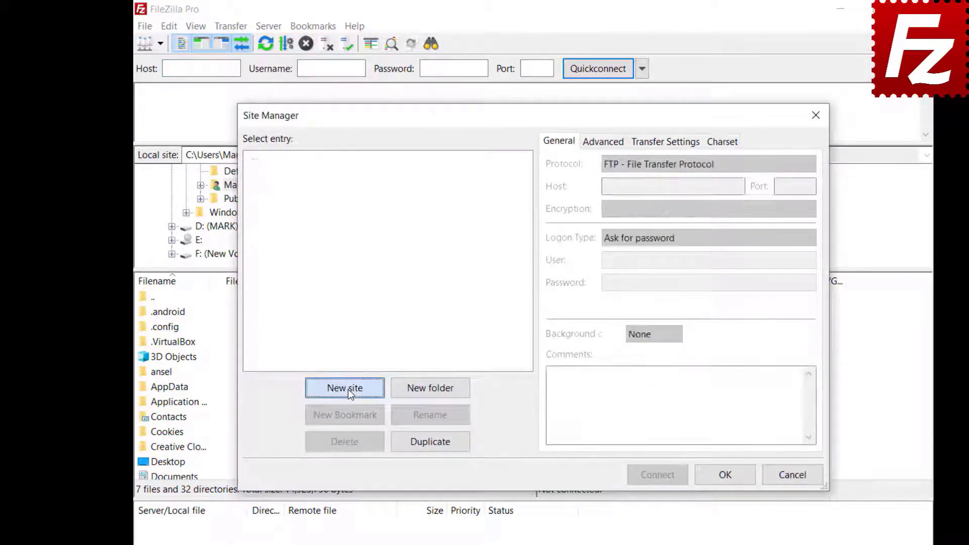
pyautogui.write('Google Drive')
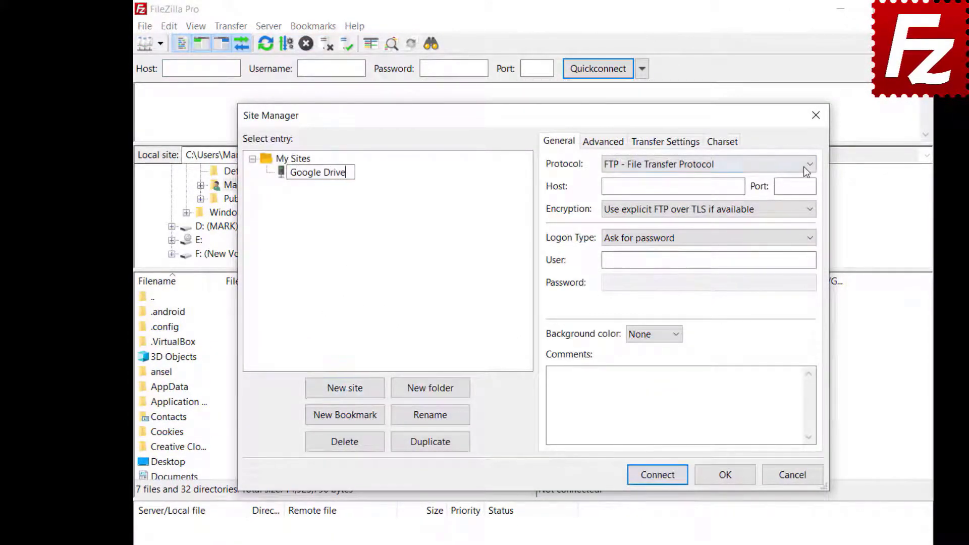
# - Set the Google Drive site's protocol to Google Drive and enter the account's e-mail address as the user
pyautogui.click(804, 168)
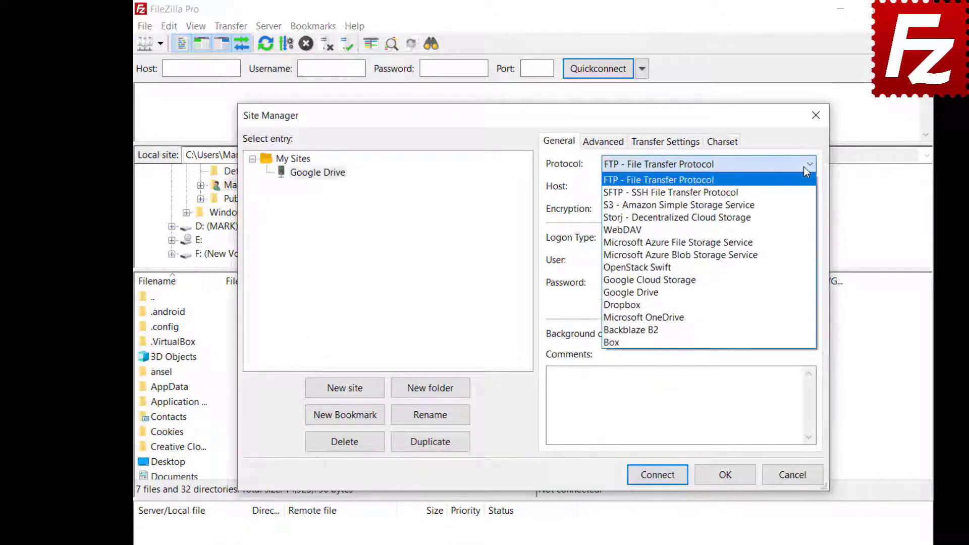
pyautogui.click(805, 293)
pyautogui.click(709, 260)
pyautogui.hotkey('ctrl', 'v')
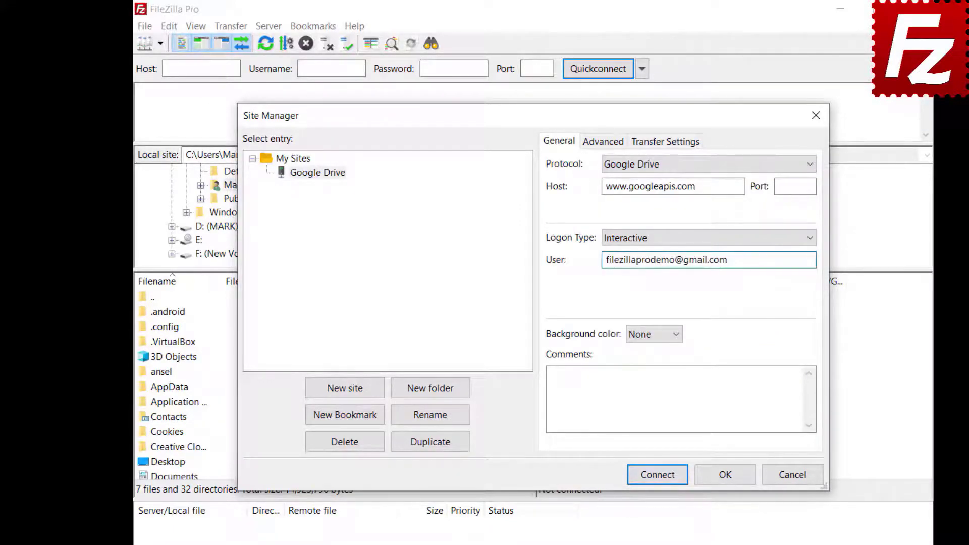
# - Set the Google Drive site's default local directory to Documents\Construction Project and default remote directory to /My Drive/Construction Project
pyautogui.click(593, 145)
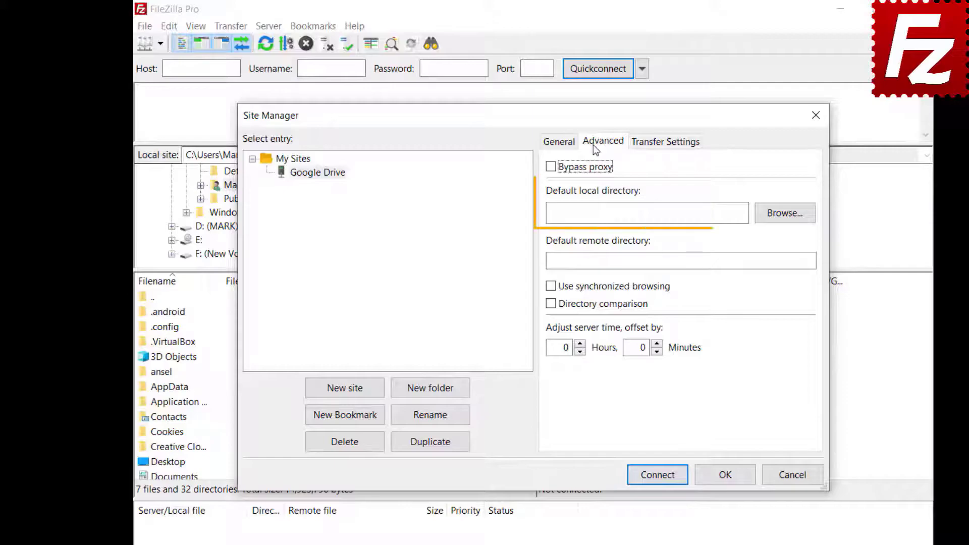
pyautogui.click(782, 219)
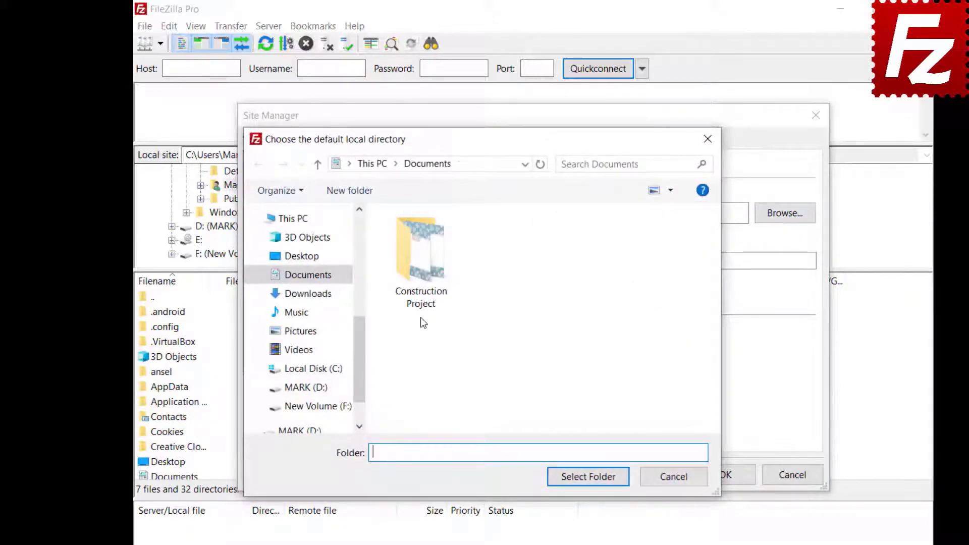
pyautogui.doubleClick(420, 303)
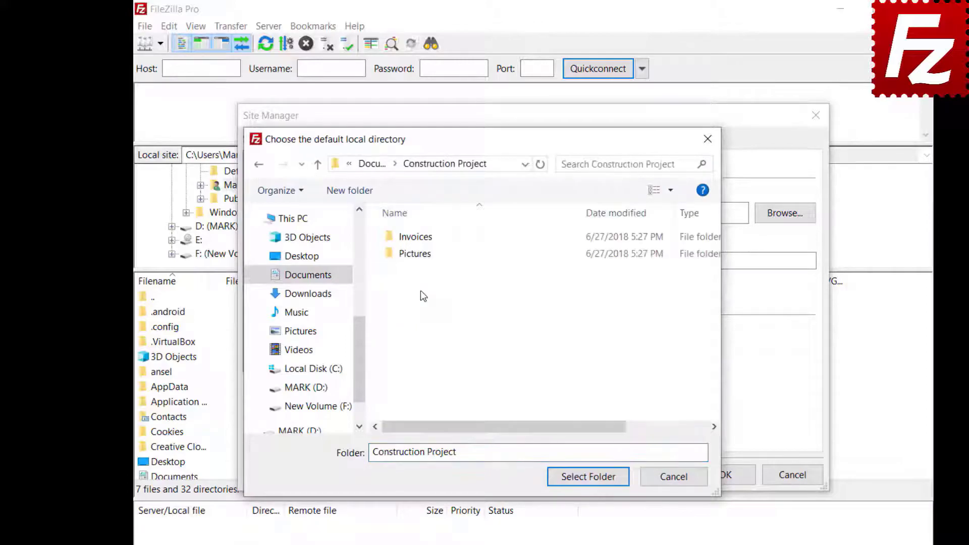
pyautogui.click(586, 476)
pyautogui.write('/My Drive/Construction Project')
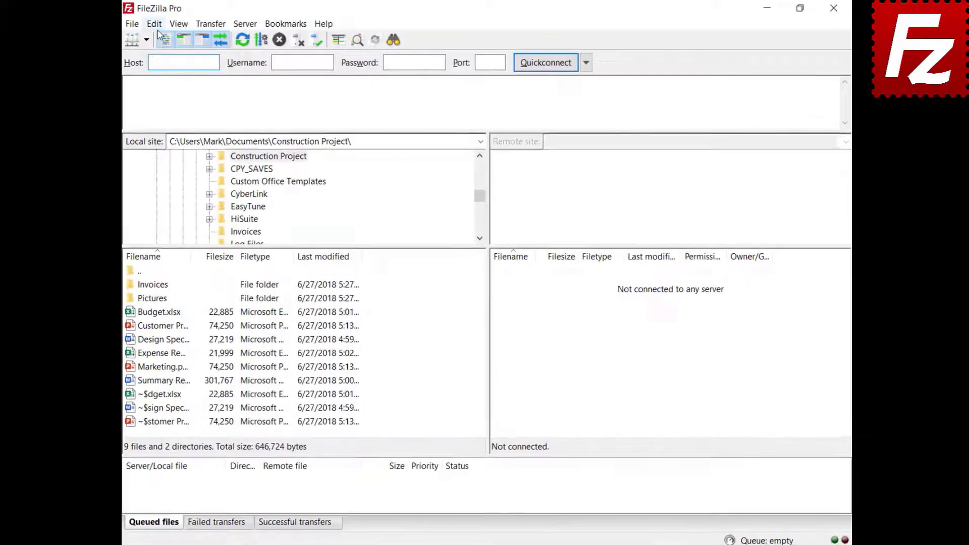
# - Examine the update settings for the automatic check frequency and the versions to check for
pyautogui.click(161, 25)
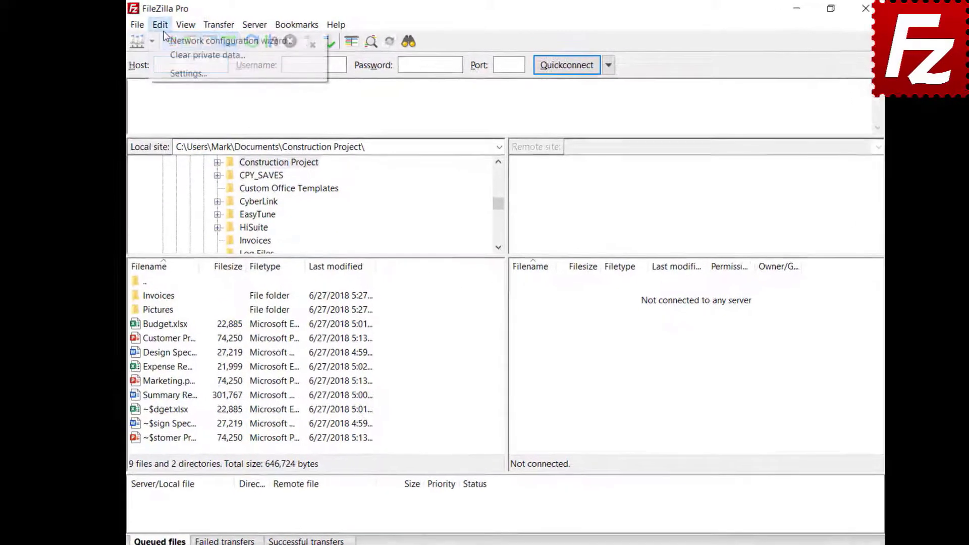
pyautogui.click(177, 73)
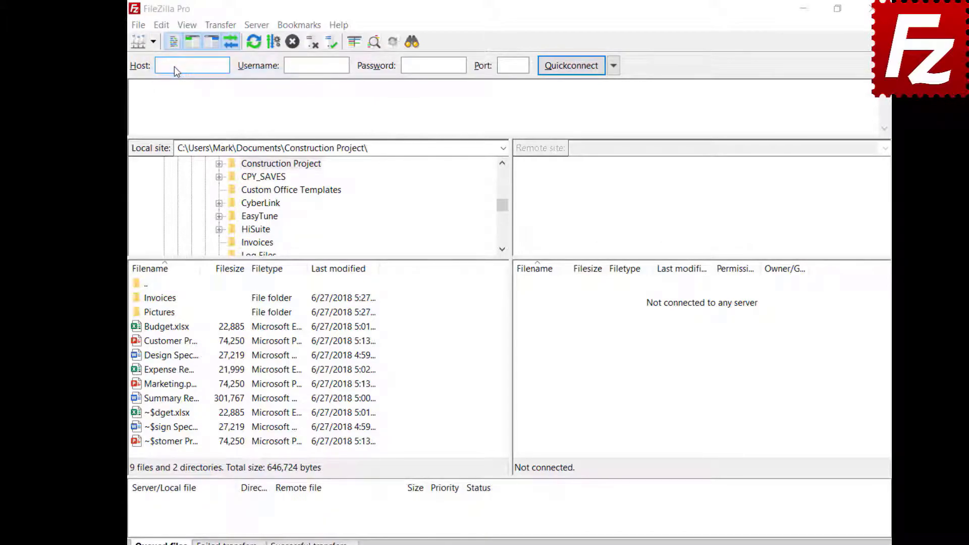
pyautogui.scroll(-2, 377, 319)
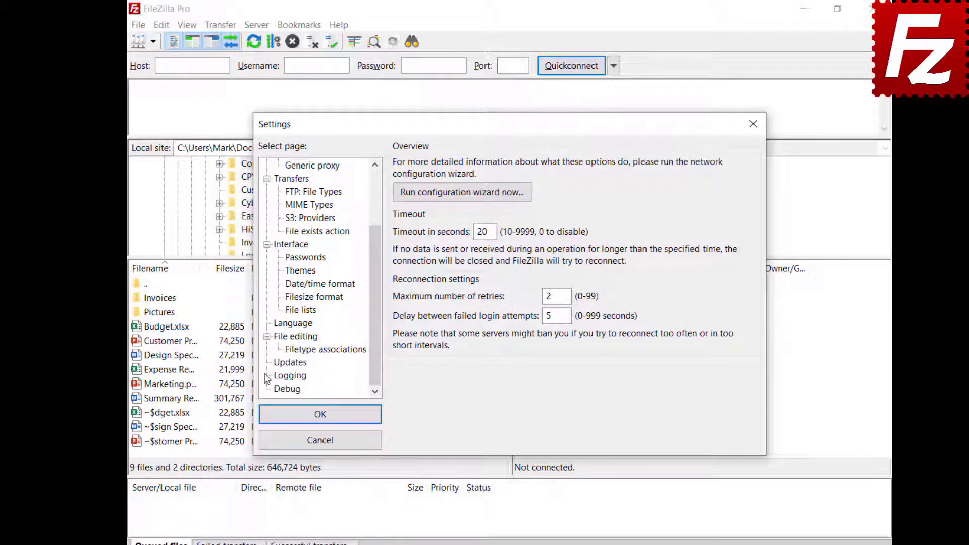
pyautogui.click(283, 363)
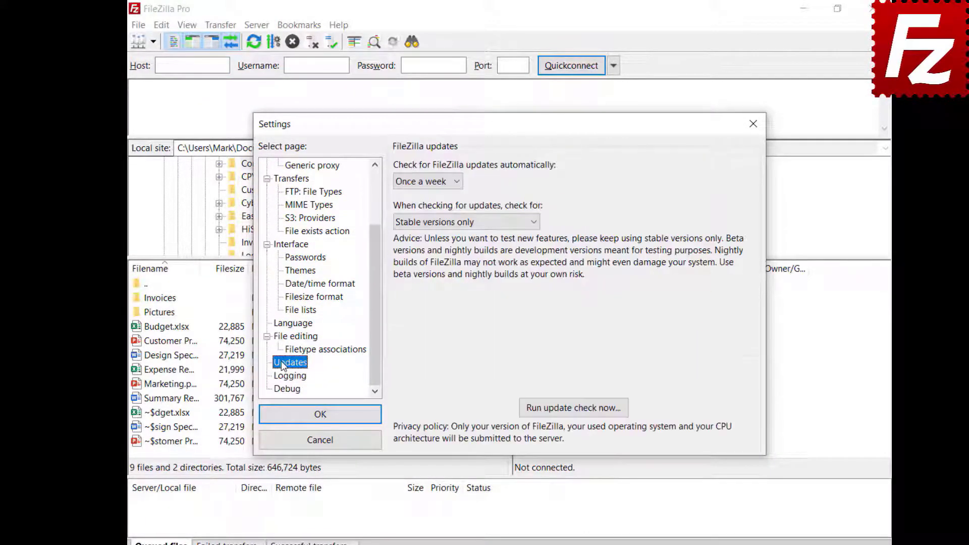
pyautogui.click(457, 182)
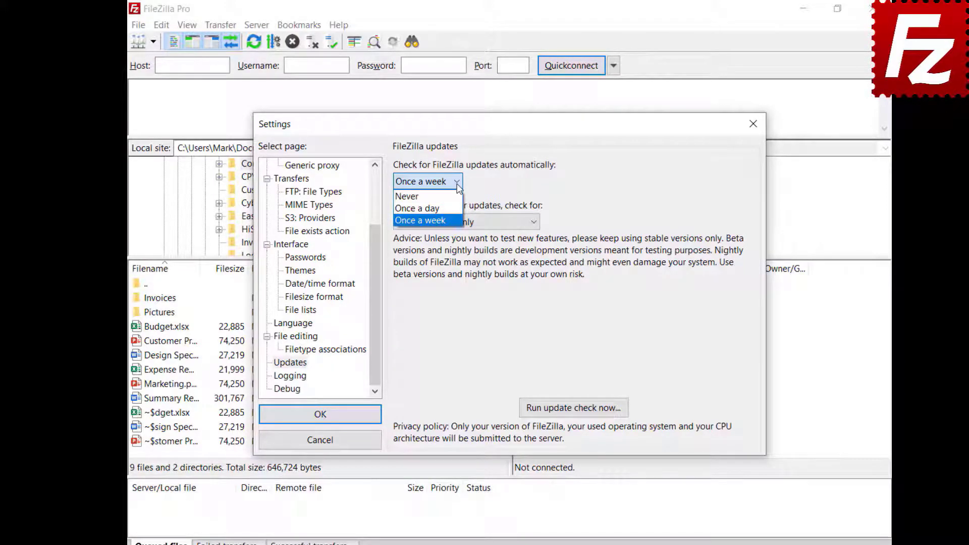
pyautogui.click(457, 183)
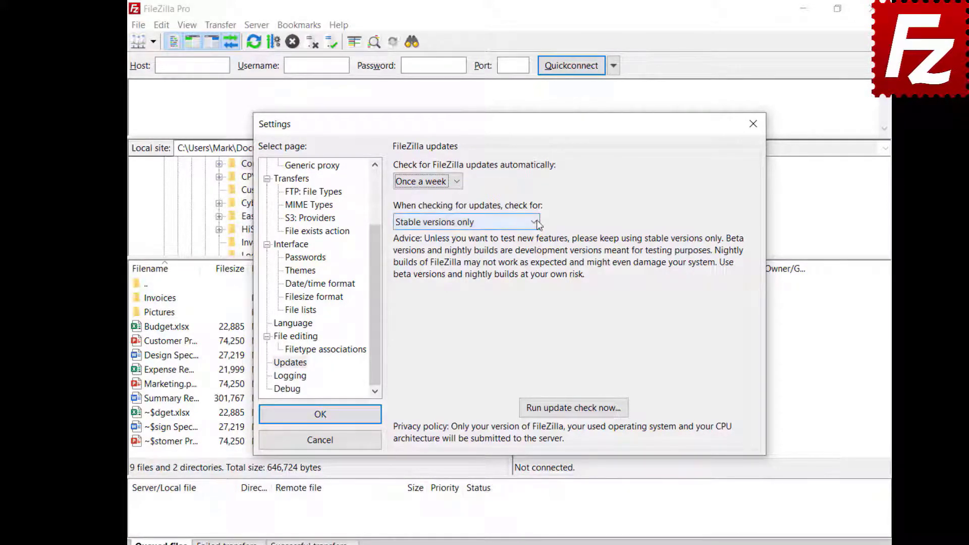
pyautogui.click(534, 223)
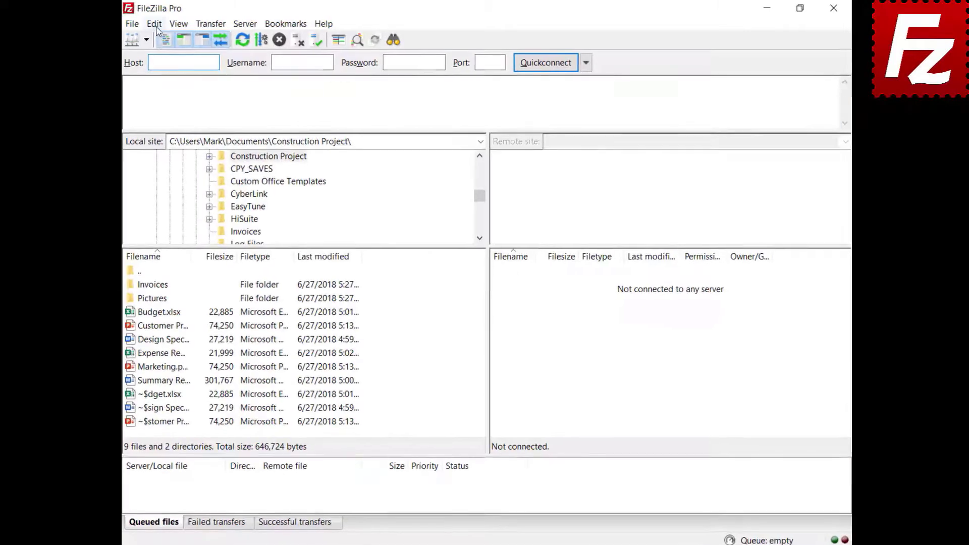
# - Enable limiting the local ports used by FileZilla in the FTP active mode settings
pyautogui.click(160, 24)
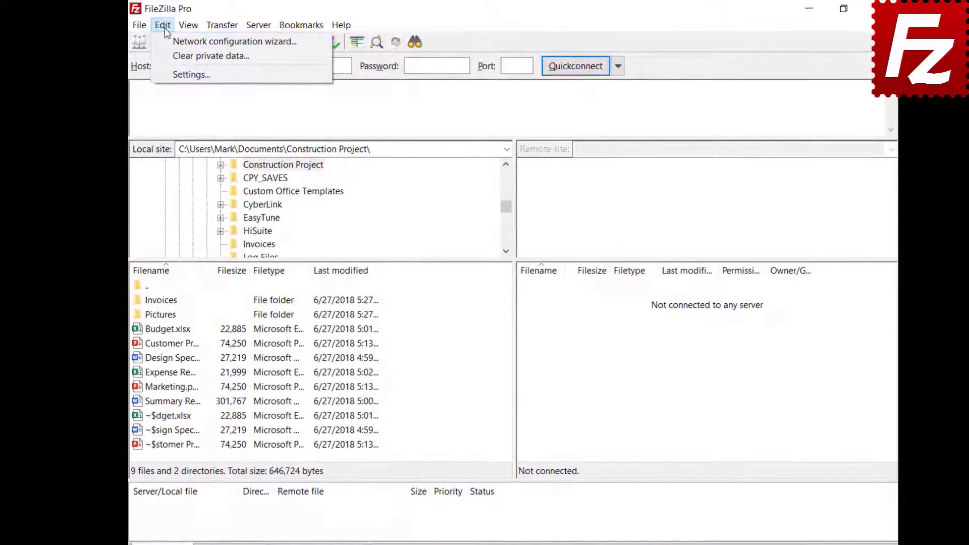
pyautogui.click(171, 75)
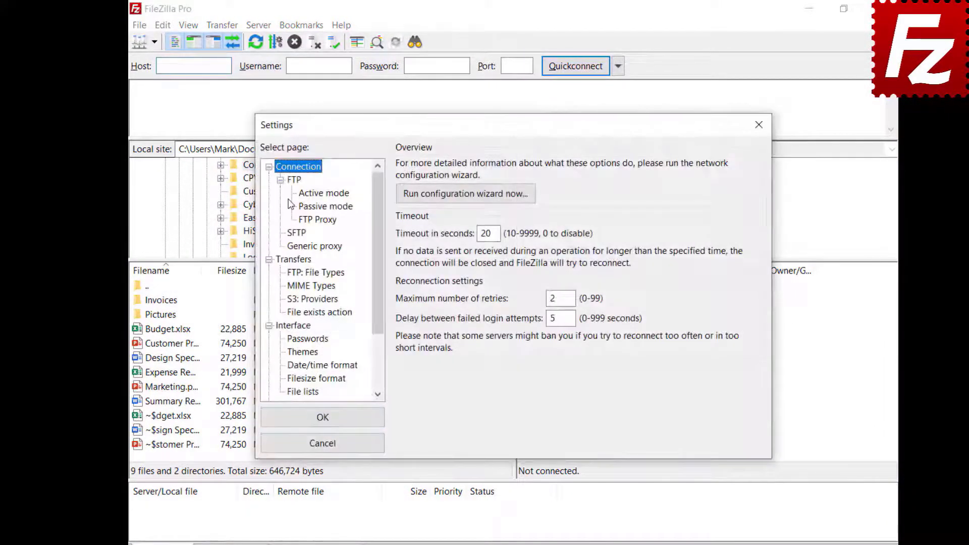
pyautogui.click(305, 195)
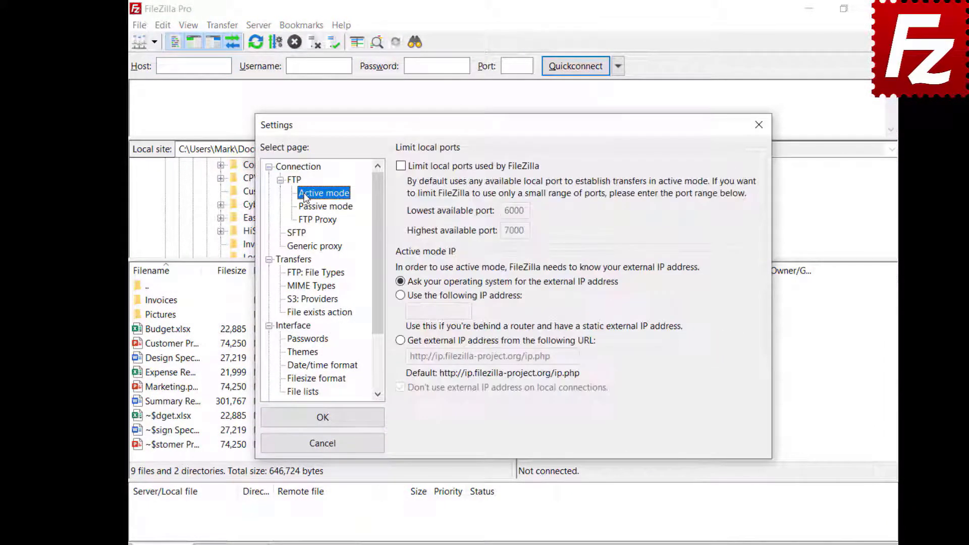
pyautogui.click(400, 166)
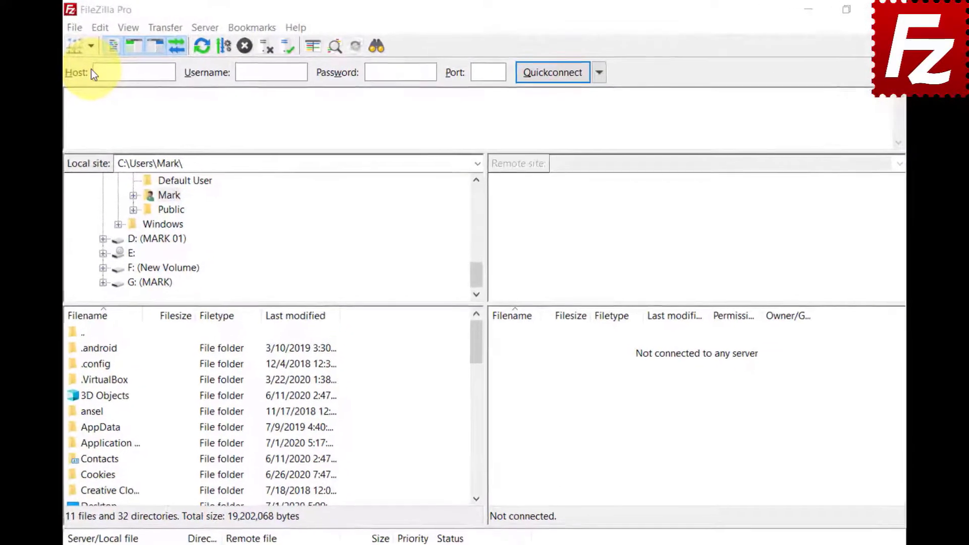
# - Create a new folder named Google Drive under My Sites in the Site Manager
pyautogui.click(90, 46)
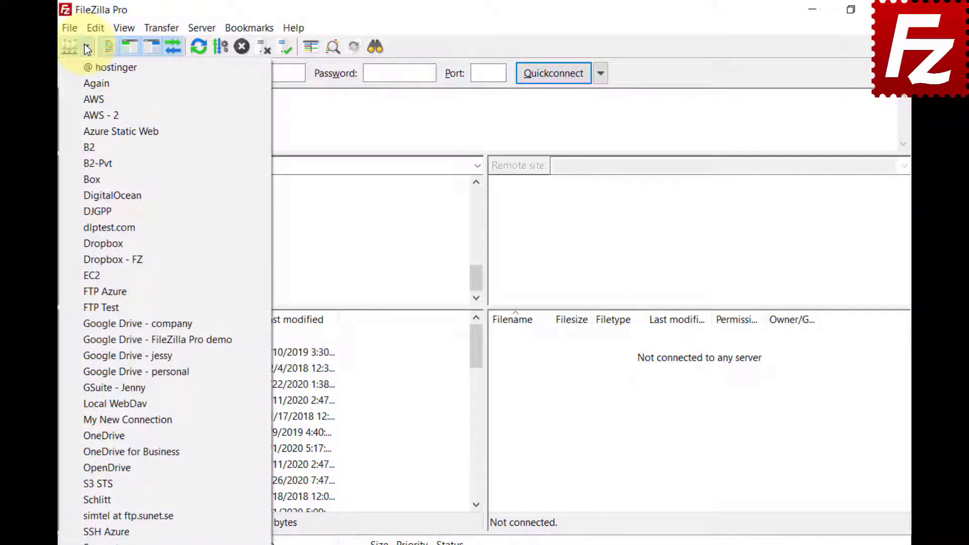
pyautogui.click(71, 25)
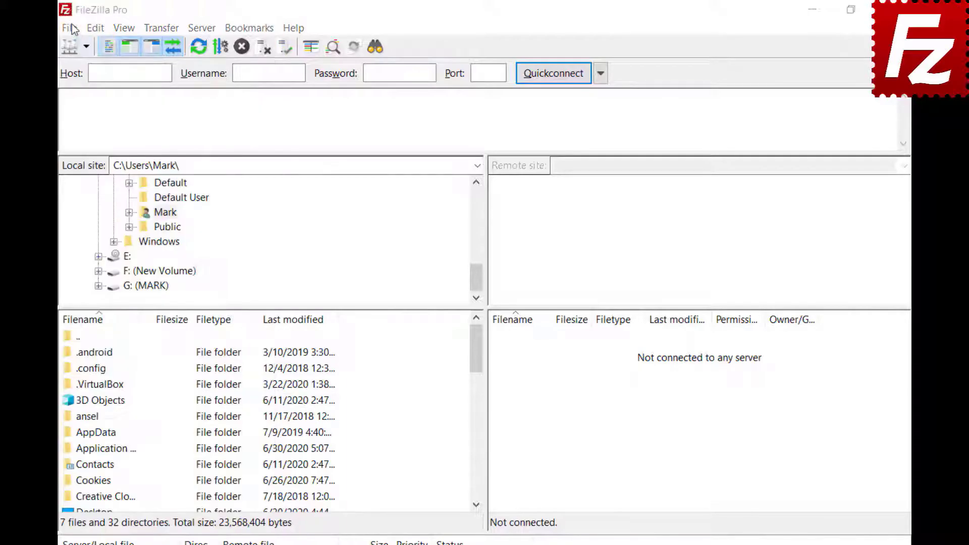
pyautogui.click(70, 28)
pyautogui.click(74, 43)
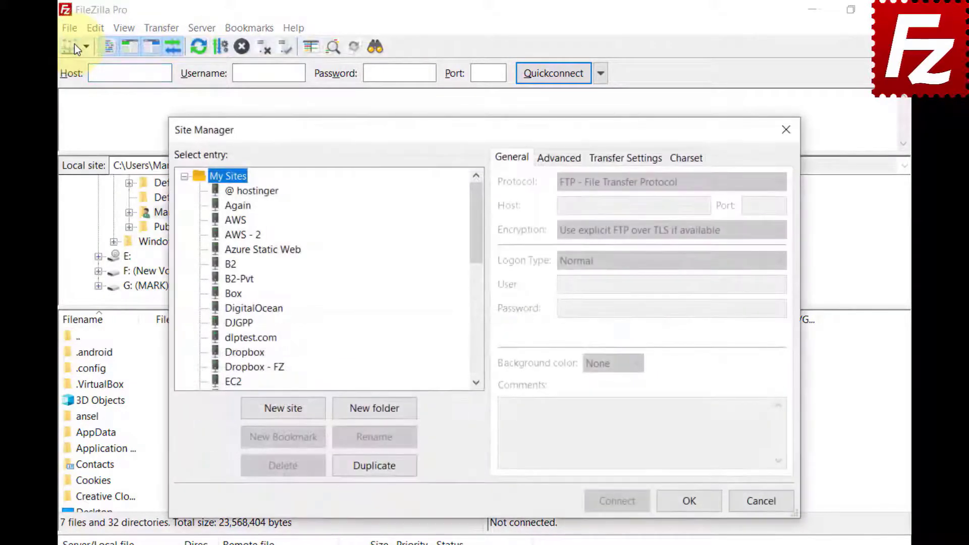
pyautogui.click(378, 414)
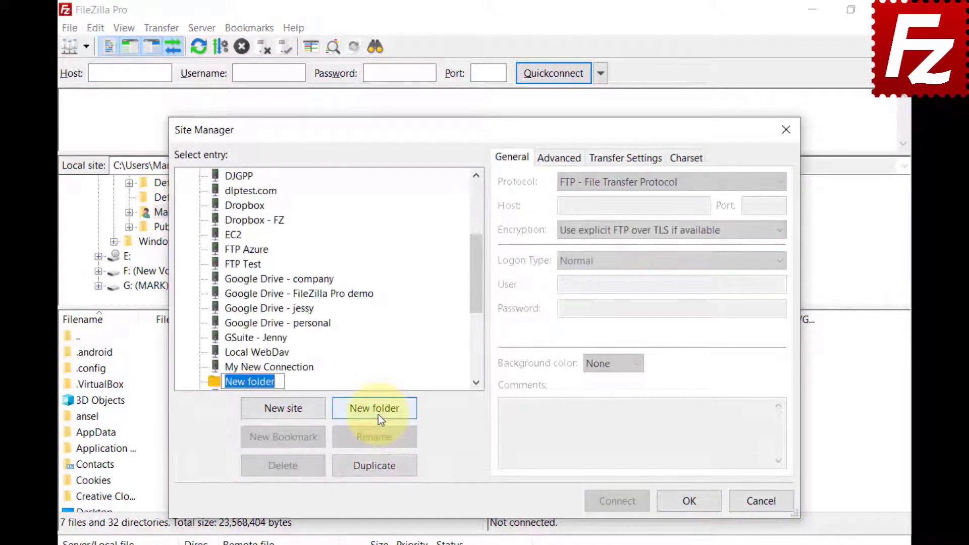
pyautogui.write('Google Drive')
pyautogui.press('Return')
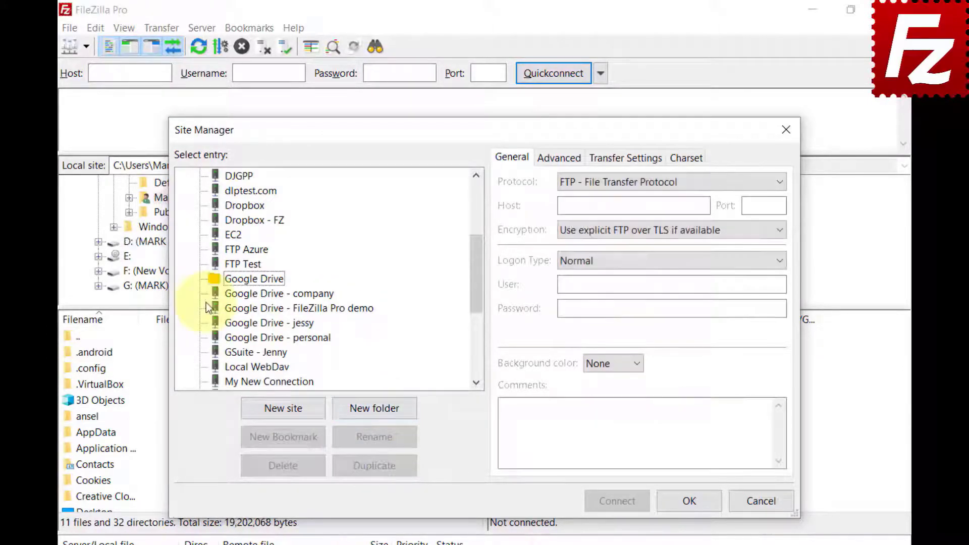
# - Move the four Google Drive sites into the Google Drive folder
pyautogui.click(233, 297)
pyautogui.keyDown('ctrl'); pyautogui.click(233, 308); pyautogui.keyUp('ctrl')
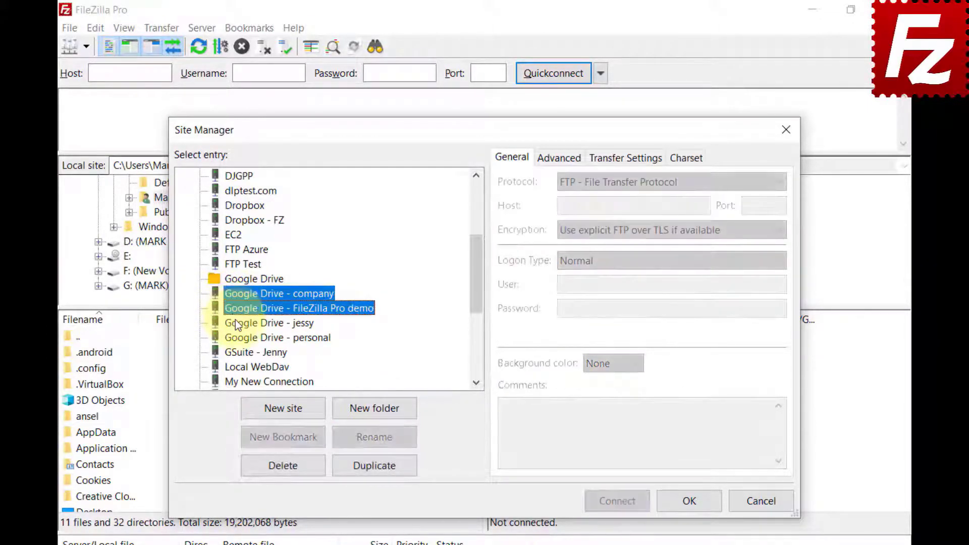
pyautogui.keyDown('ctrl'); pyautogui.click(235, 323); pyautogui.keyUp('ctrl')
pyautogui.keyDown('ctrl'); pyautogui.click(240, 338); pyautogui.keyUp('ctrl')
pyautogui.moveTo(240, 338); pyautogui.dragTo(237, 280)
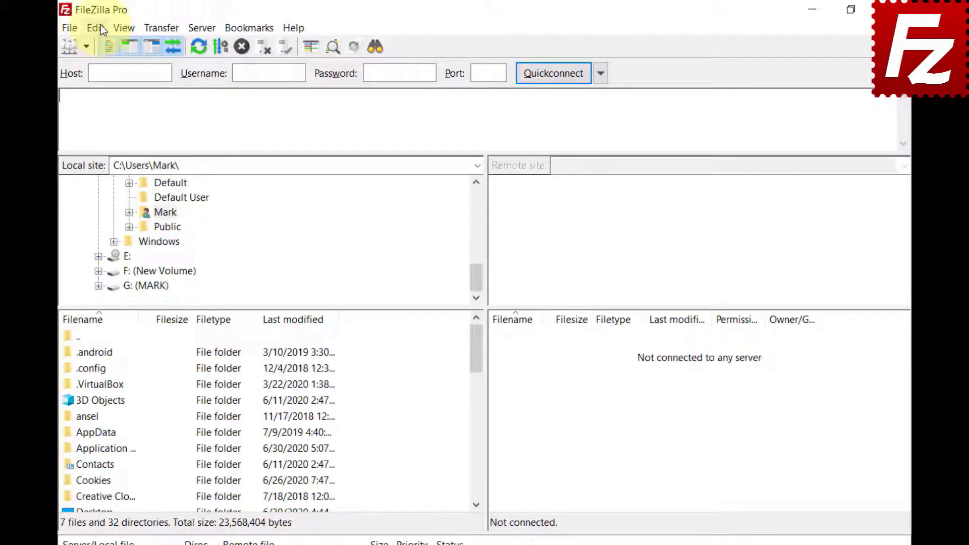
# - In the file list settings, try Keep directories on top and set the sorting mode to Sort directories inline
pyautogui.click(96, 28)
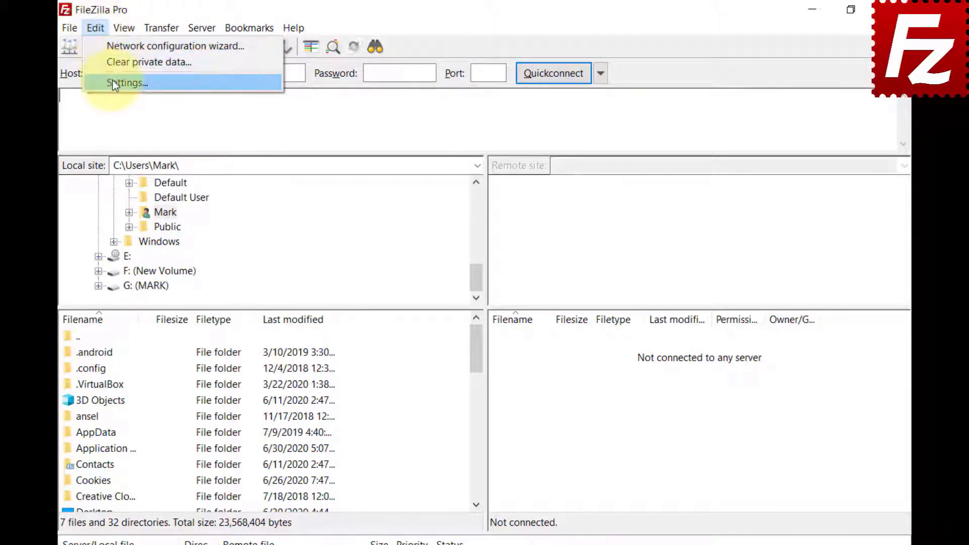
pyautogui.click(113, 81)
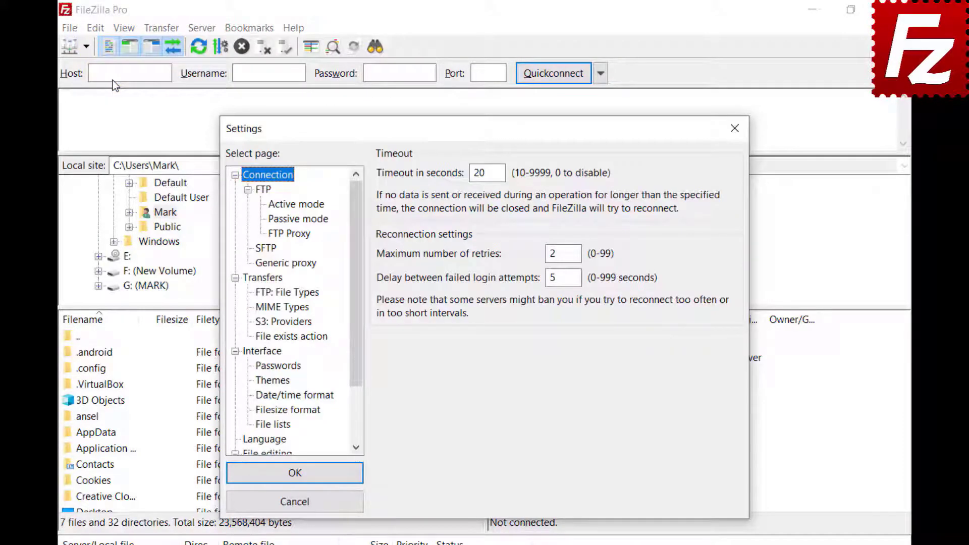
pyautogui.click(257, 351)
pyautogui.click(261, 425)
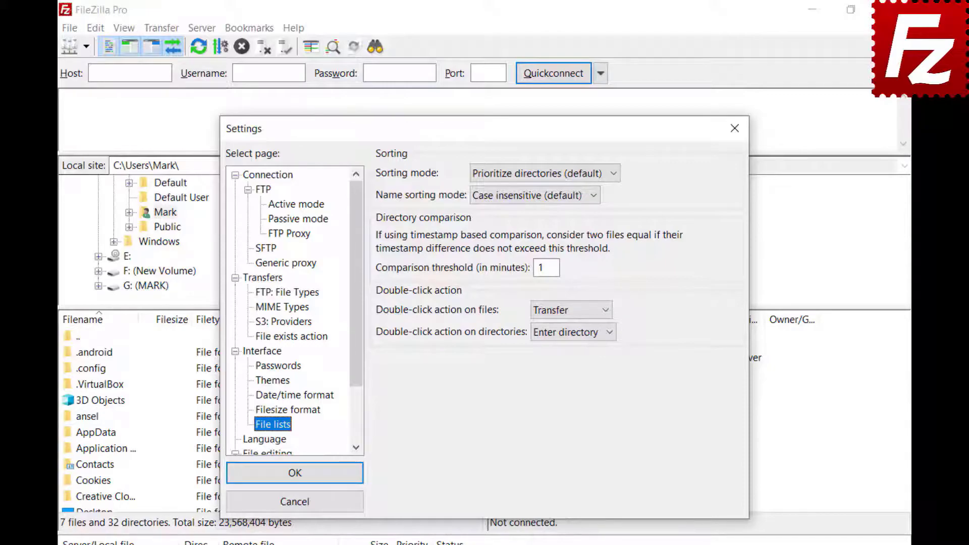
pyautogui.click(612, 173)
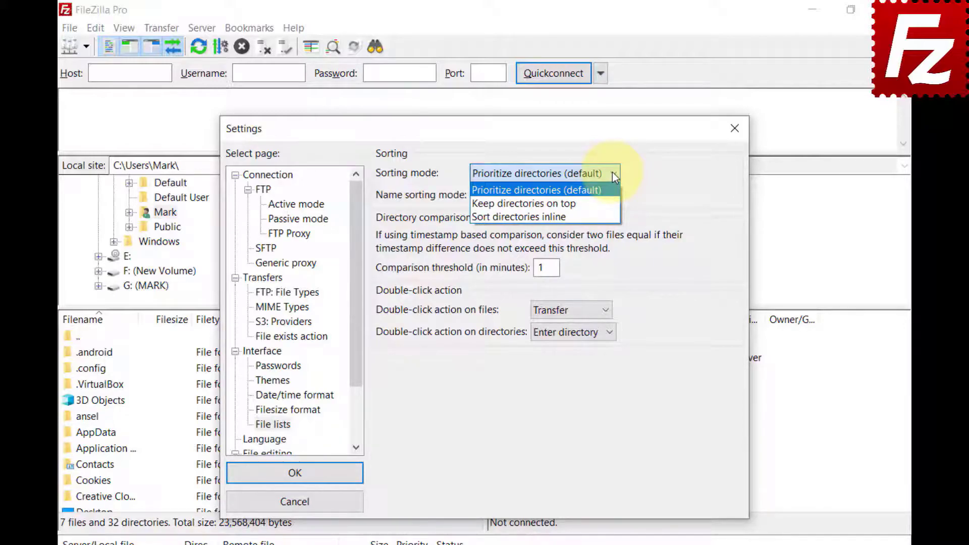
pyautogui.click(613, 202)
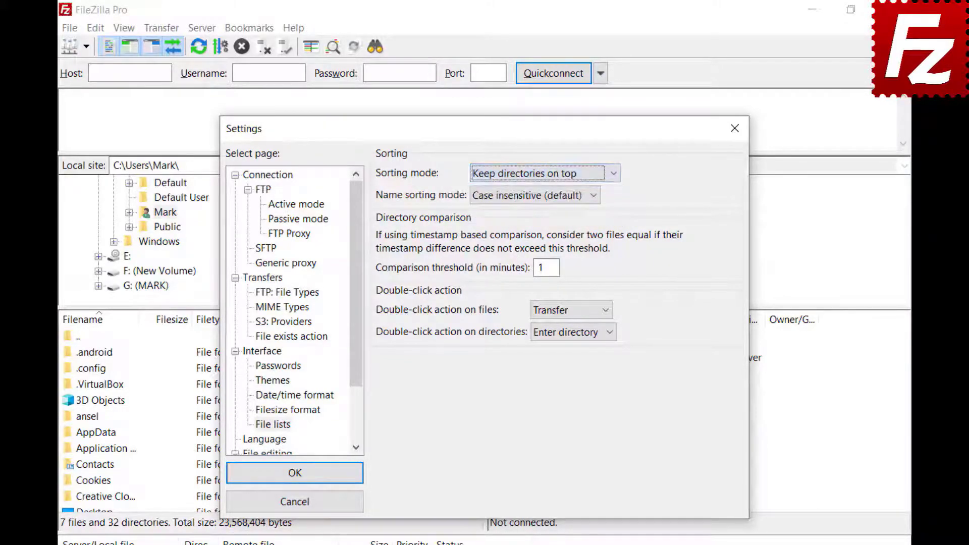
pyautogui.click(613, 173)
pyautogui.click(611, 217)
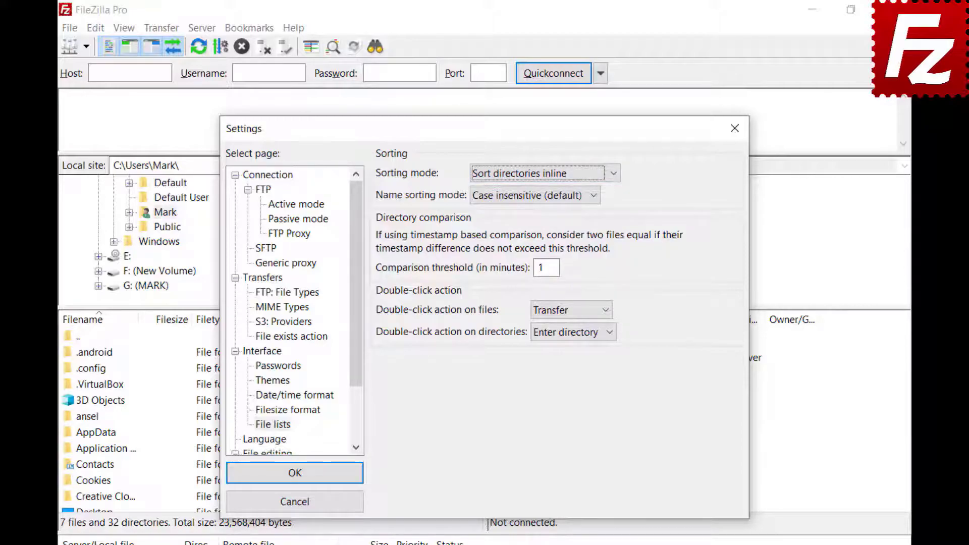
# - Try Case sensitive name sorting and set the name sorting mode to Natural sort
pyautogui.click(594, 196)
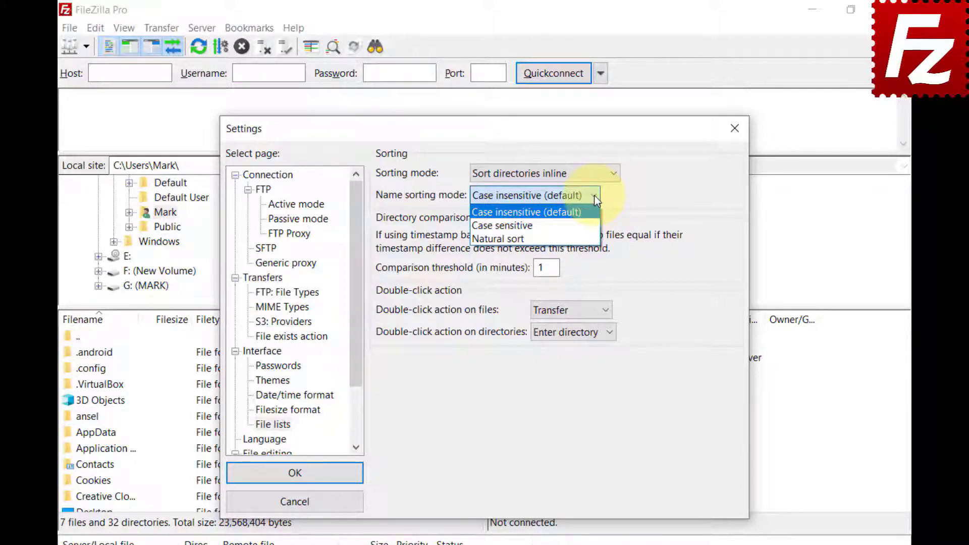
pyautogui.click(592, 224)
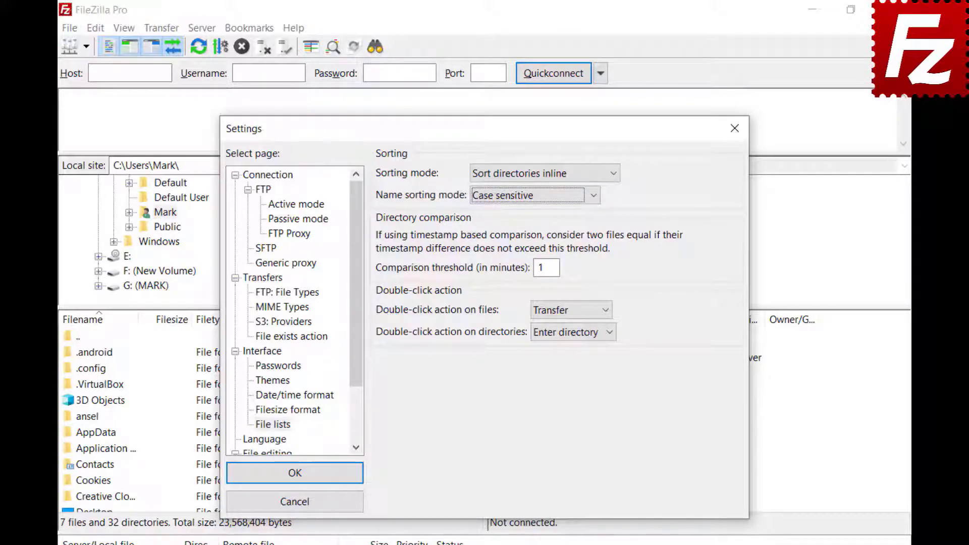
pyautogui.click(594, 196)
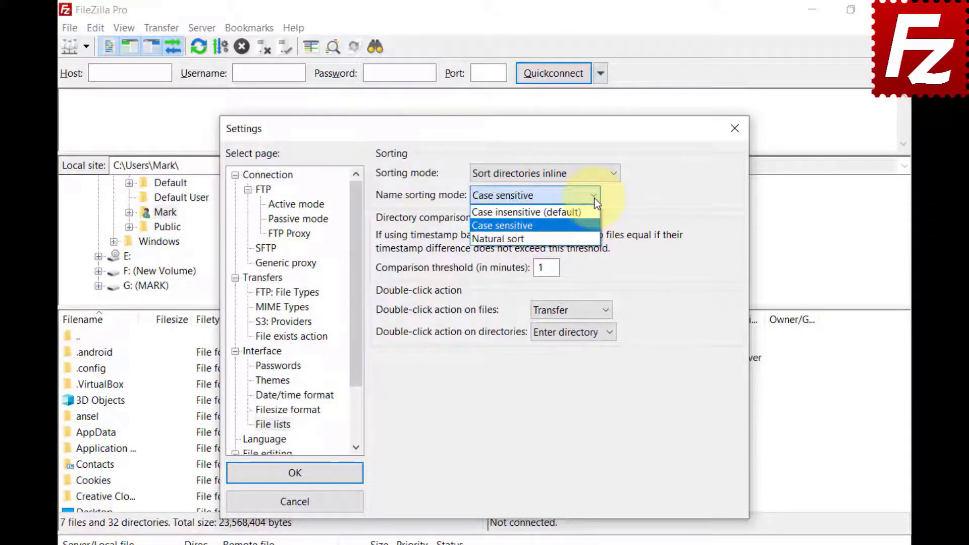
pyautogui.click(594, 236)
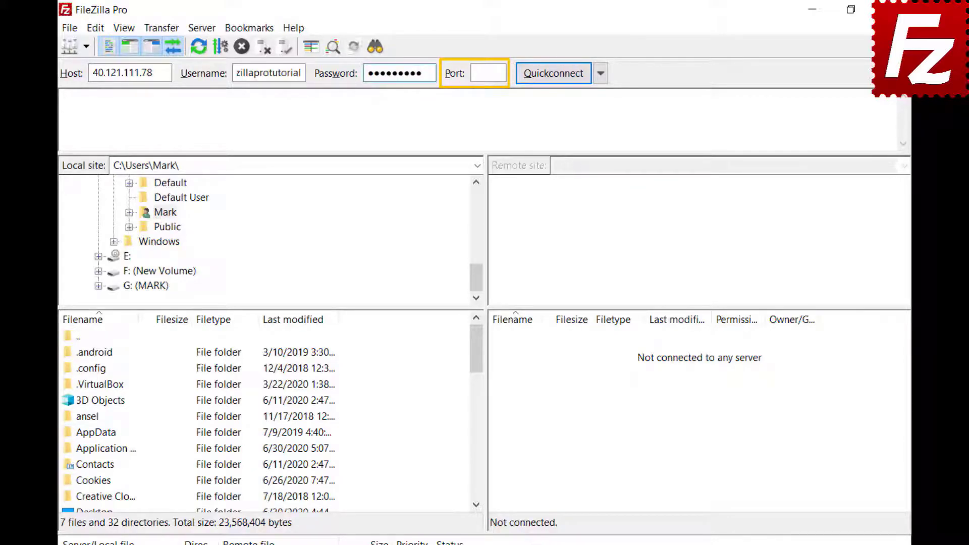
# - Connect to the server using the host, username and password entered for the quick connection
pyautogui.click(553, 74)
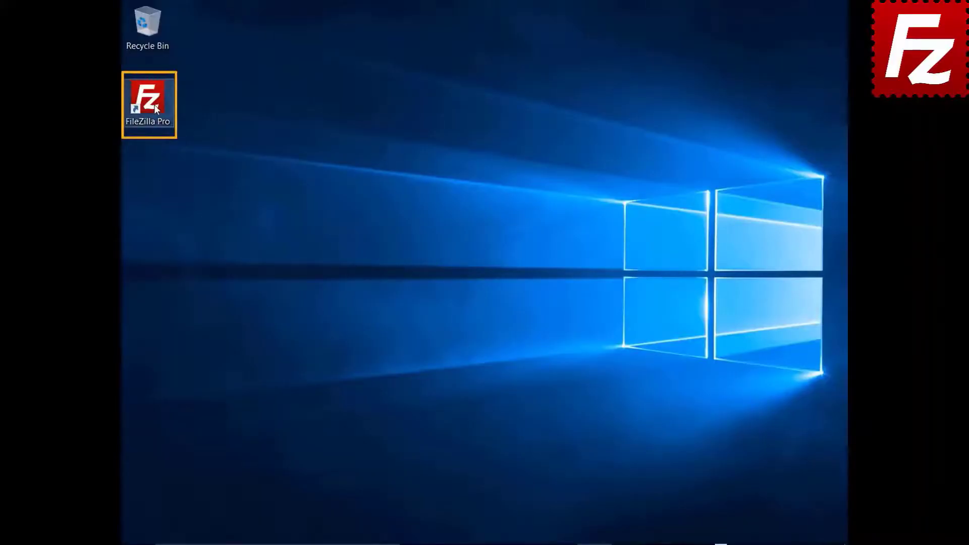
# - Launch FileZilla Pro from the desktop
pyautogui.doubleClick(155, 107)
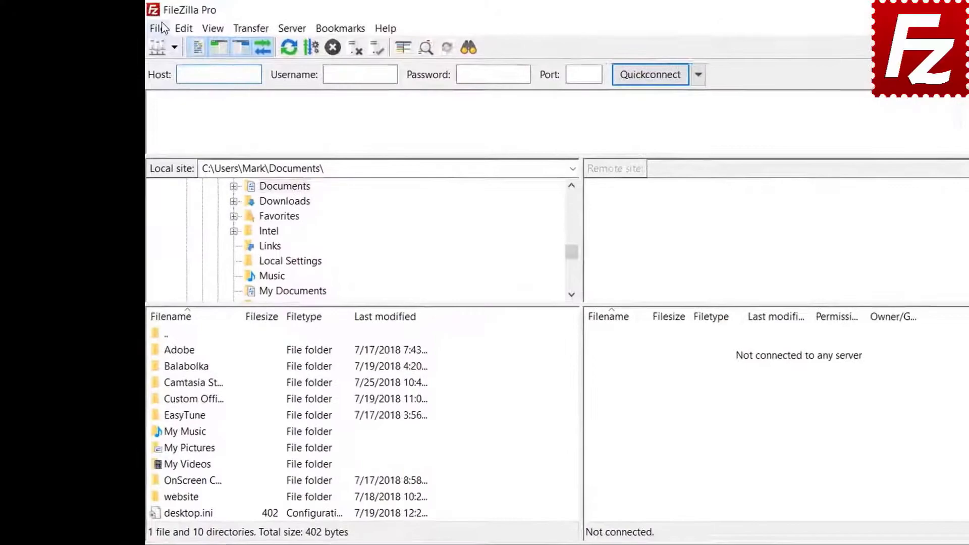
pyautogui.click(160, 28)
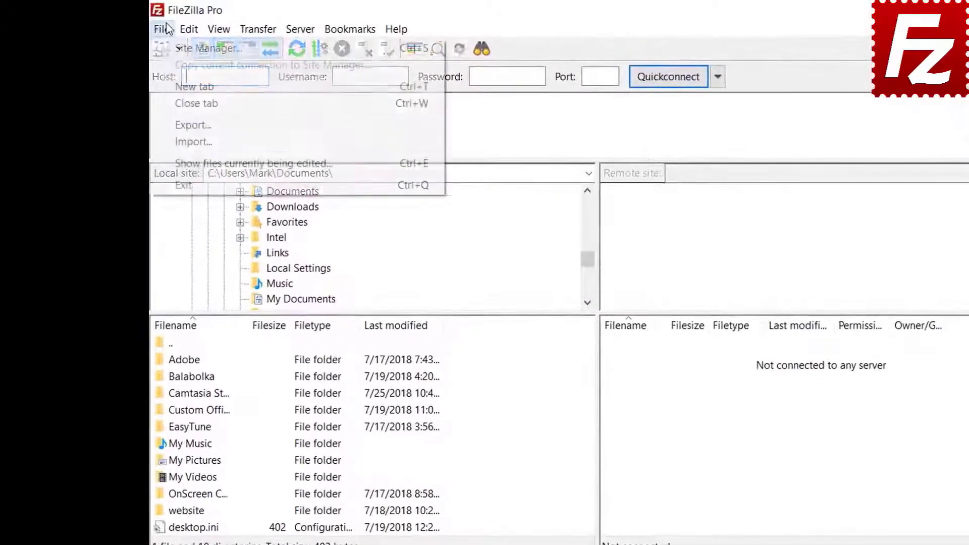
pyautogui.click(172, 48)
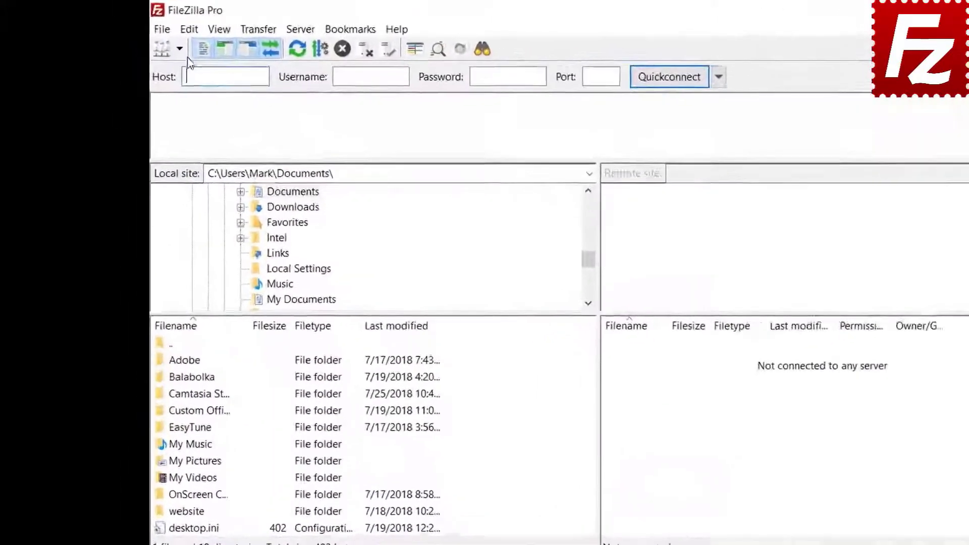
# - In the interface password settings, select Save passwords protected by a master password
pyautogui.click(155, 24)
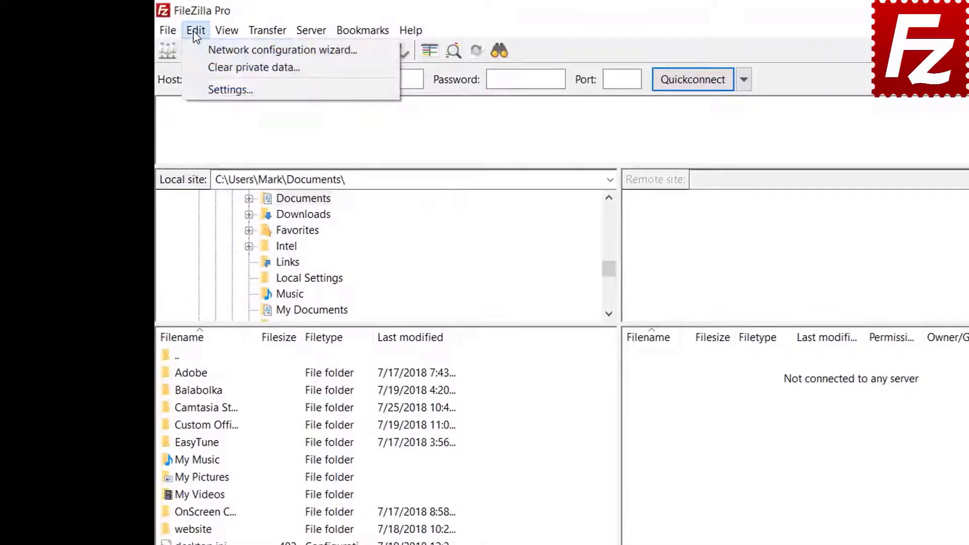
pyautogui.click(204, 88)
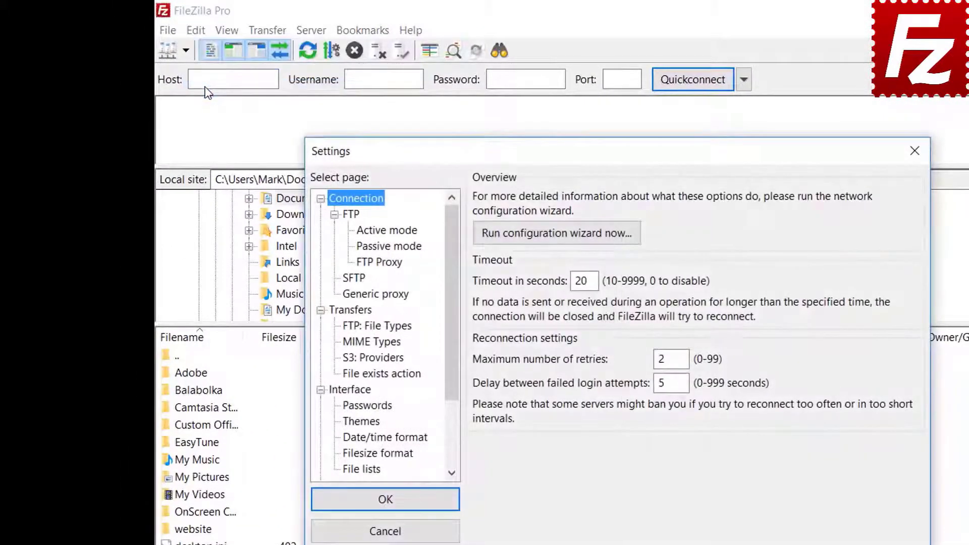
pyautogui.click(374, 409)
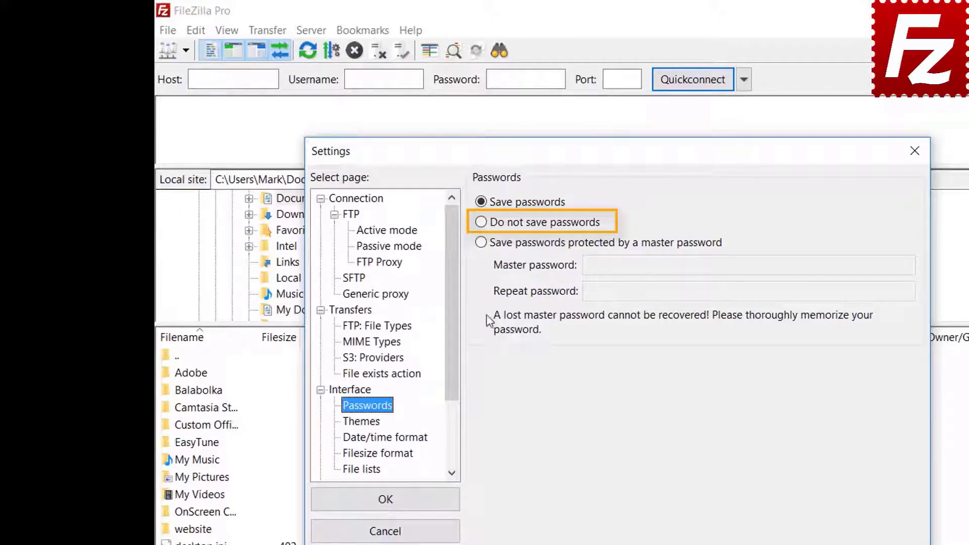
pyautogui.click(486, 245)
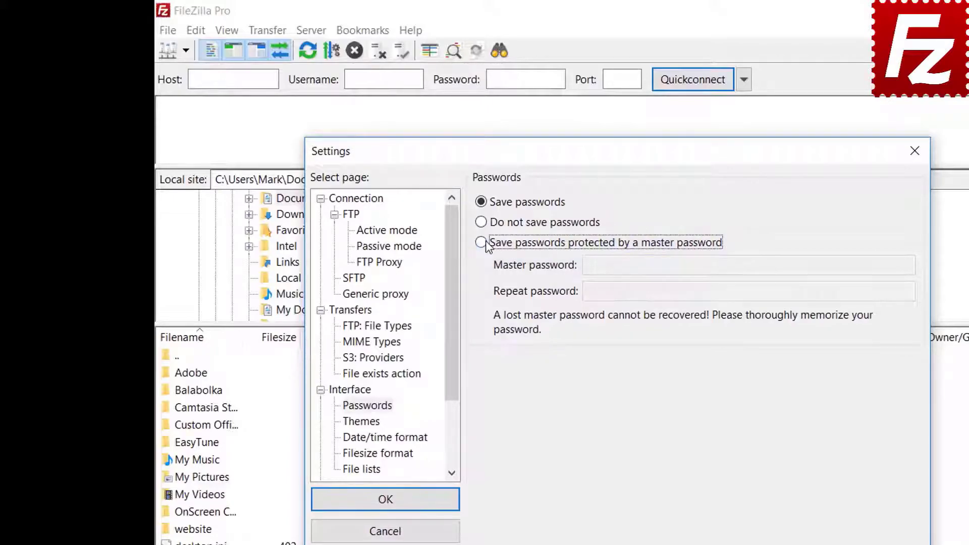
# - Enter the master password, repeat it in the confirmation field, and apply the settings
pyautogui.click(790, 265)
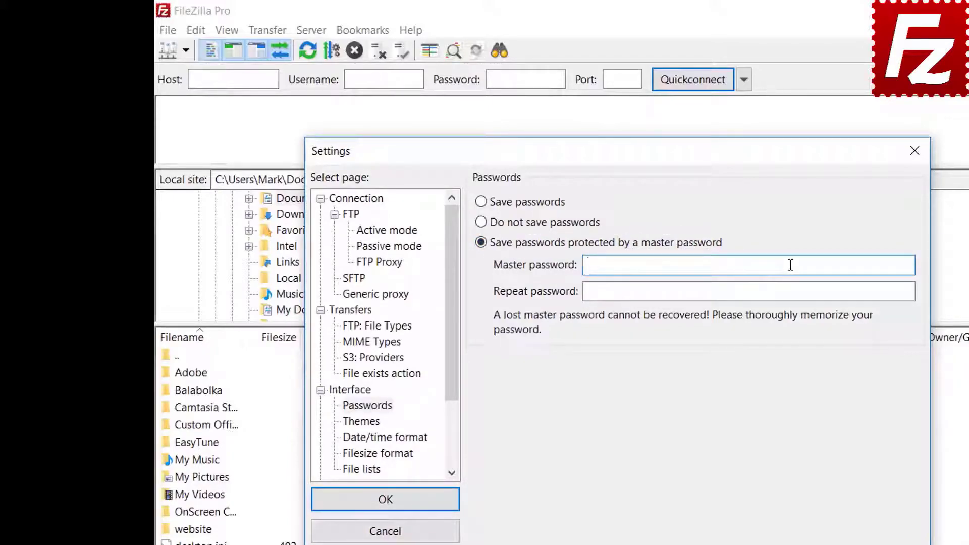
pyautogui.write('**********')
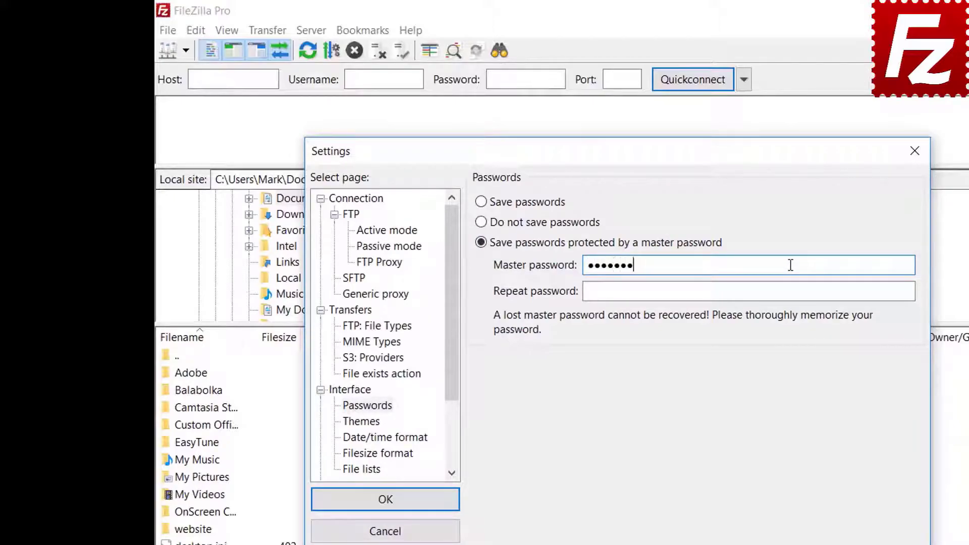
pyautogui.click(768, 292)
pyautogui.write('**********')
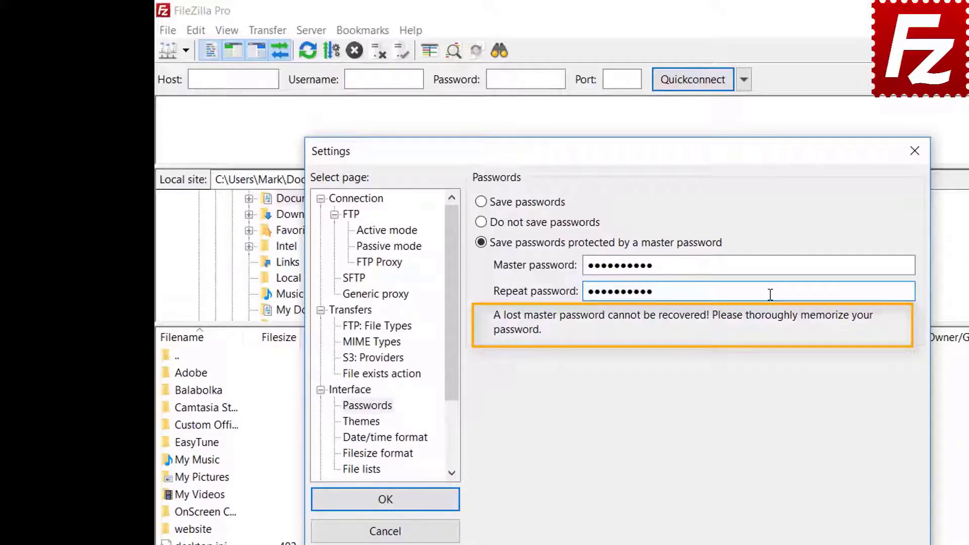
pyautogui.click(386, 500)
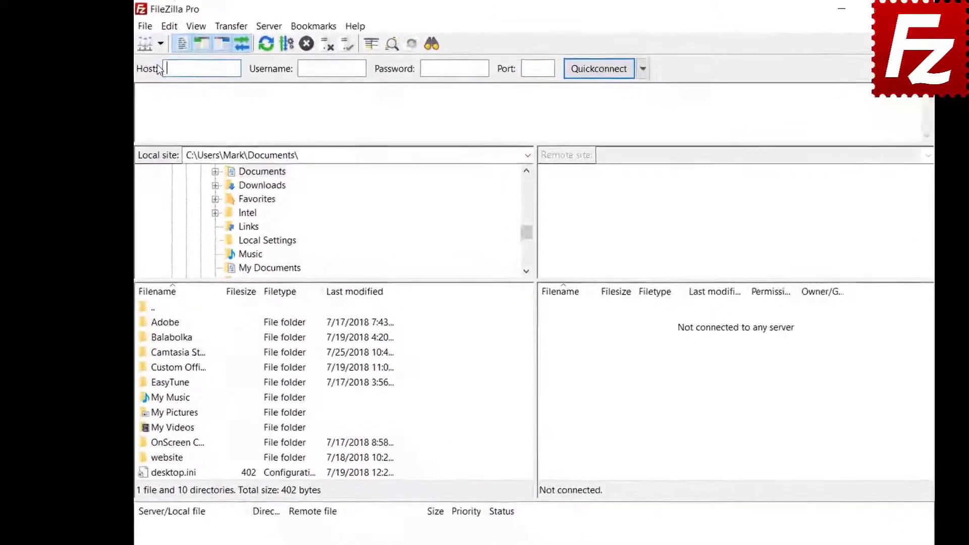
# - Connect to the saved FTP Tutorial site, entering the master password and keeping it remembered until FileZilla is closed
pyautogui.click(171, 48)
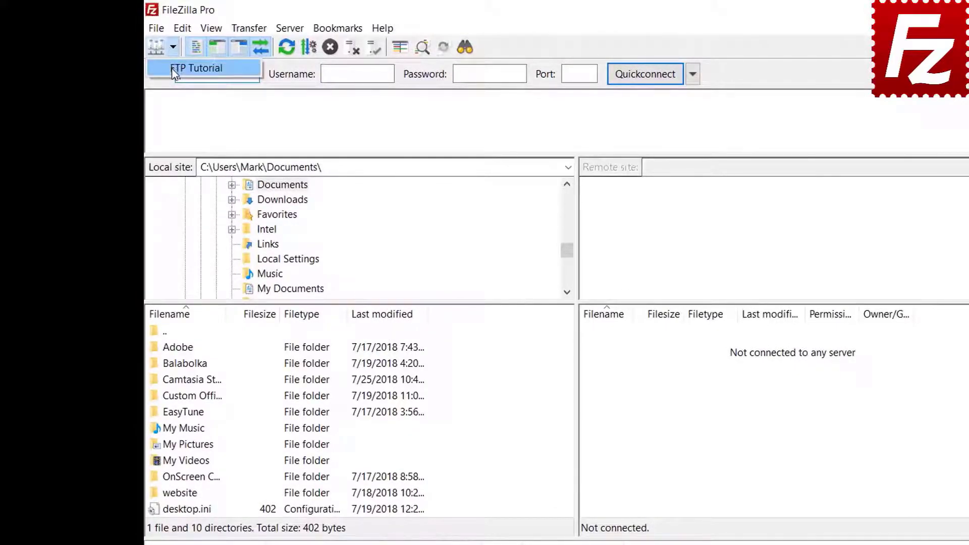
pyautogui.click(175, 71)
pyautogui.write('****')
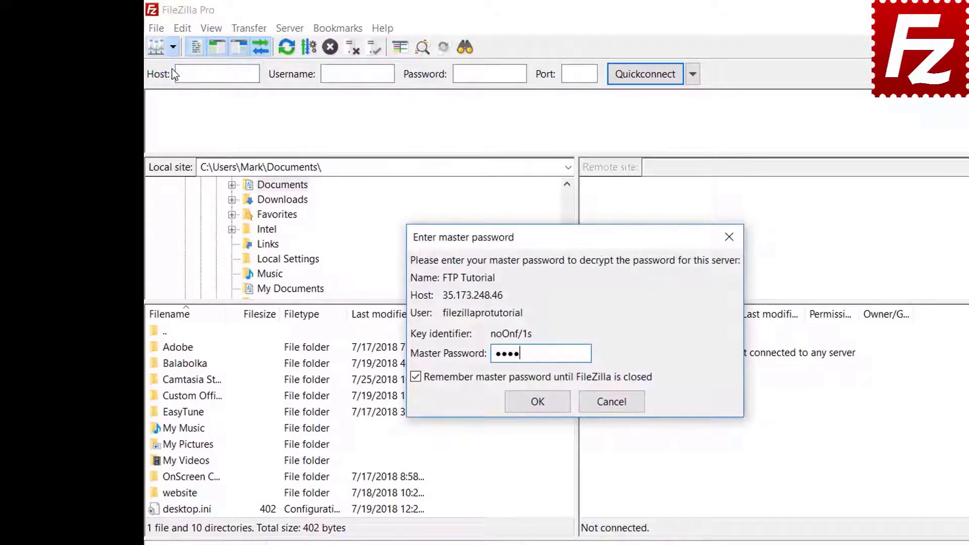
pyautogui.write('******')
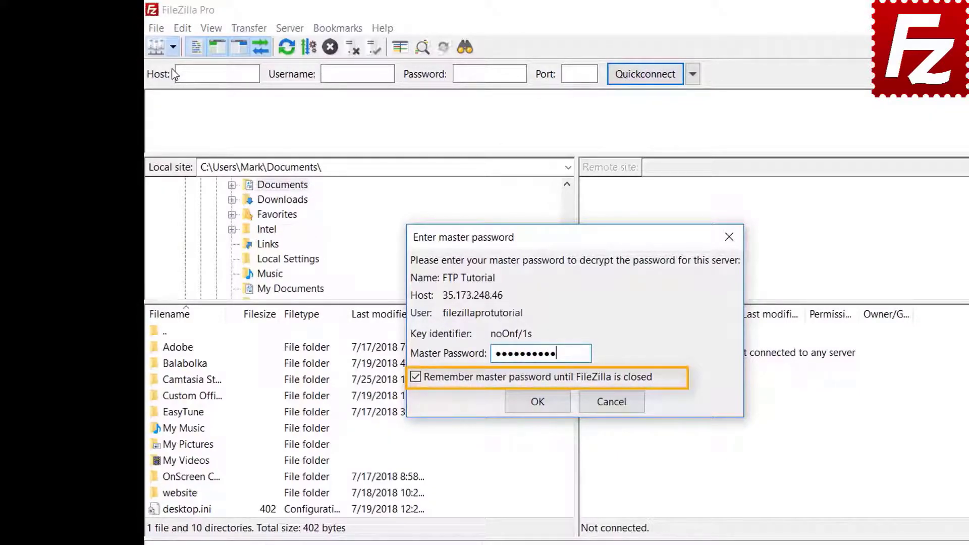
pyautogui.click(537, 402)
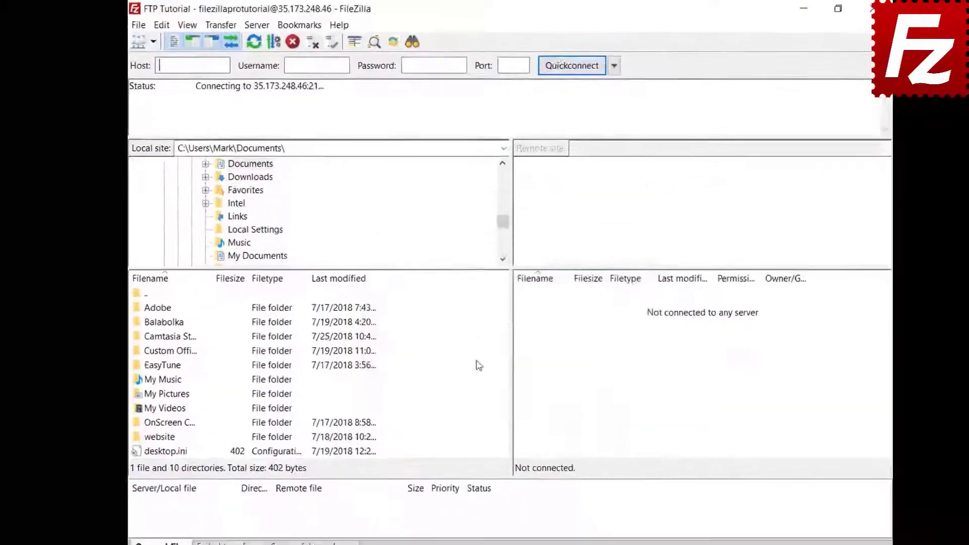
pyautogui.click(450, 348)
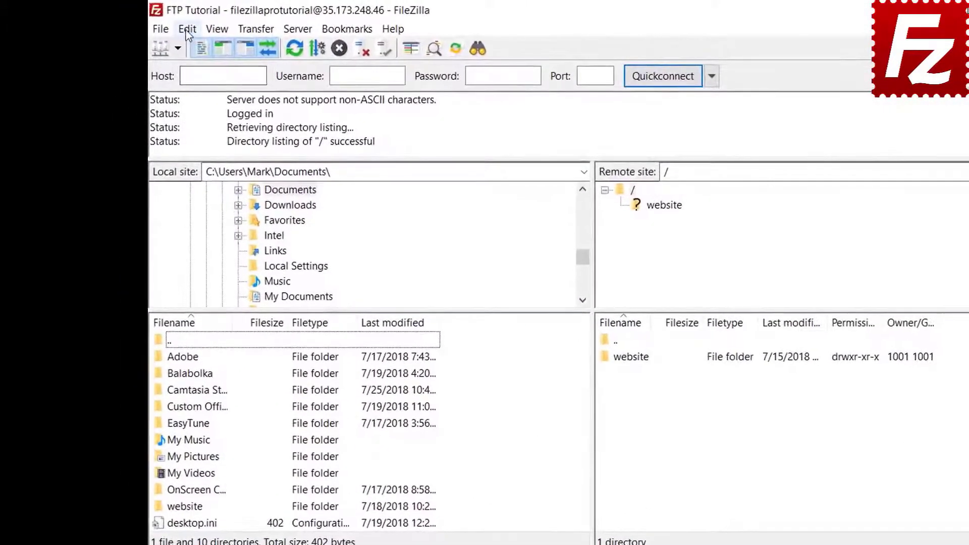
# - Try to switch the password settings to Save passwords, without master password protection
pyautogui.click(152, 25)
pyautogui.click(192, 85)
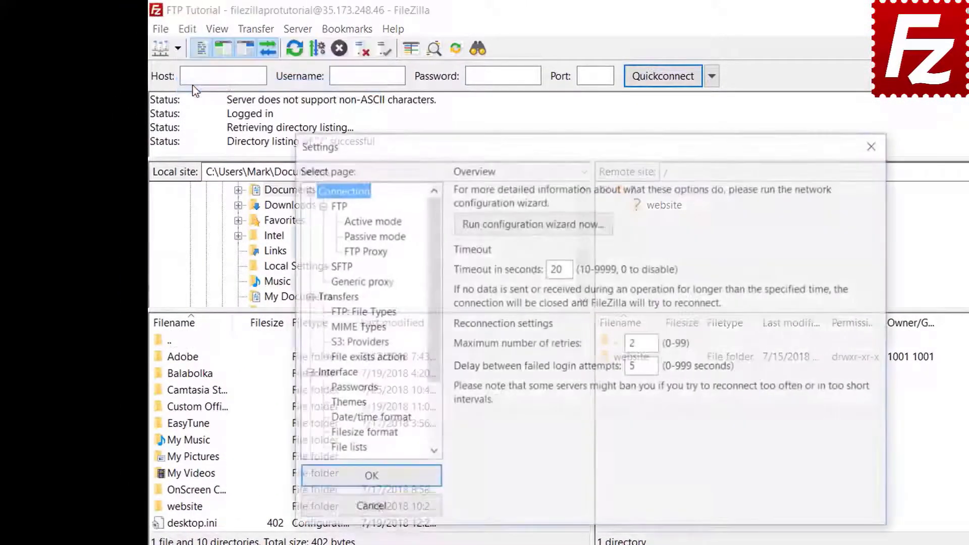
pyautogui.click(351, 387)
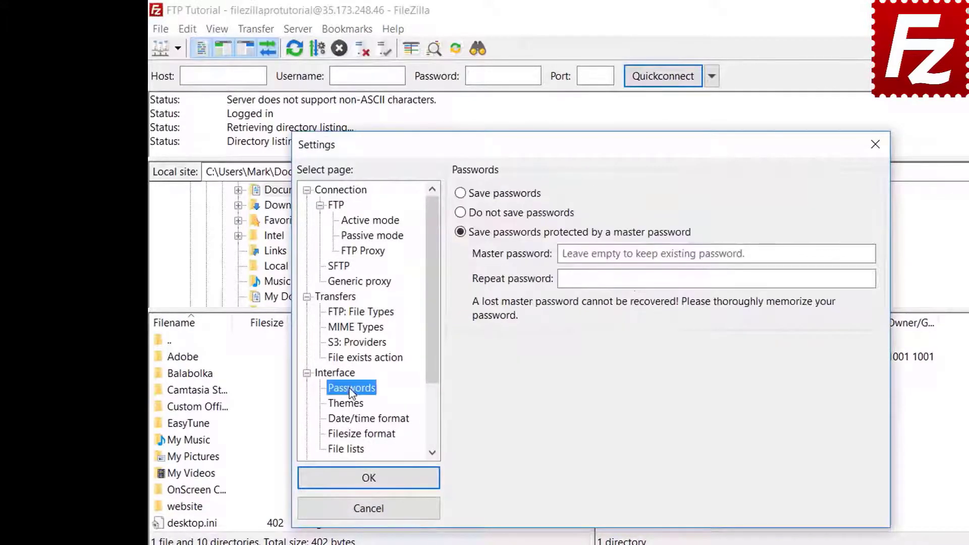
pyautogui.click(464, 197)
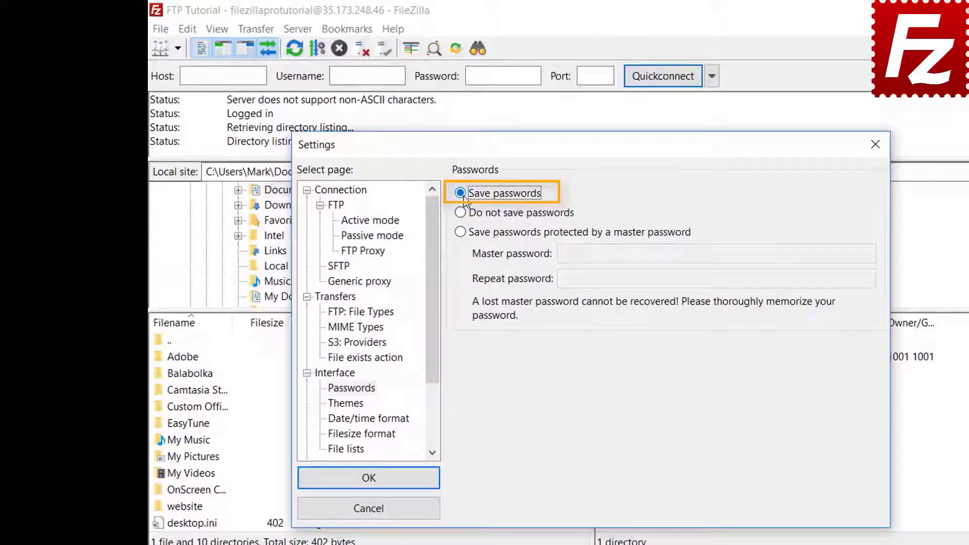
pyautogui.click(379, 482)
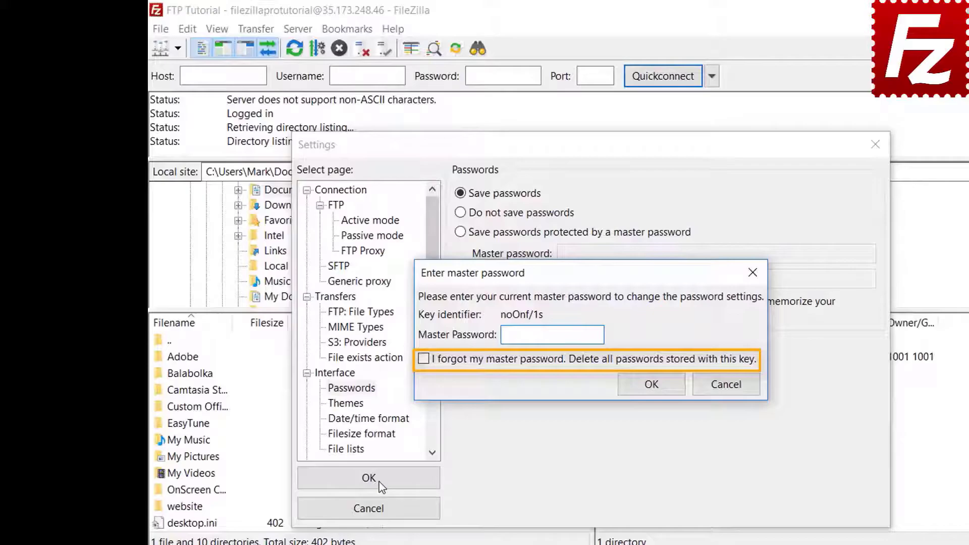
pyautogui.click(727, 387)
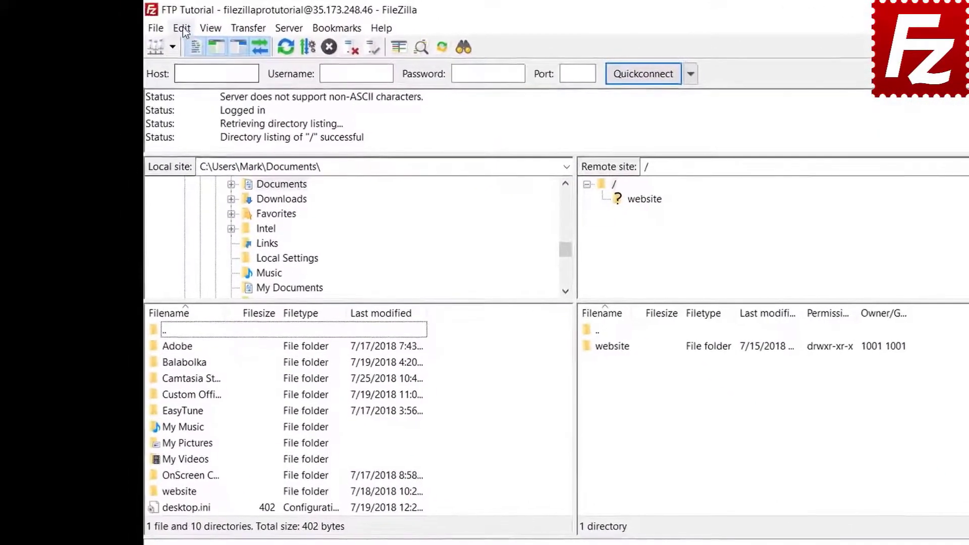
# - Clear the private data for Quickconnect history and Reconnect information
pyautogui.click(166, 26)
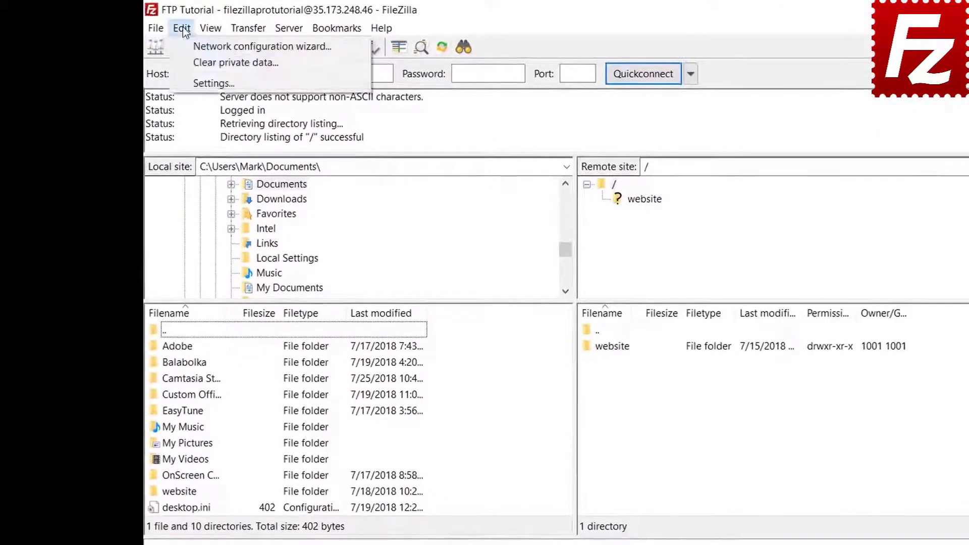
pyautogui.click(186, 62)
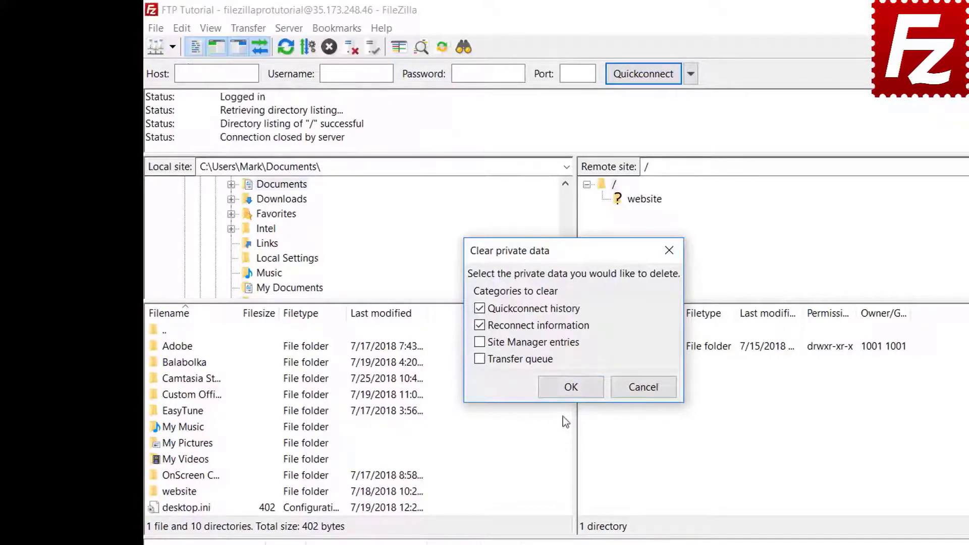
pyautogui.press('Return')
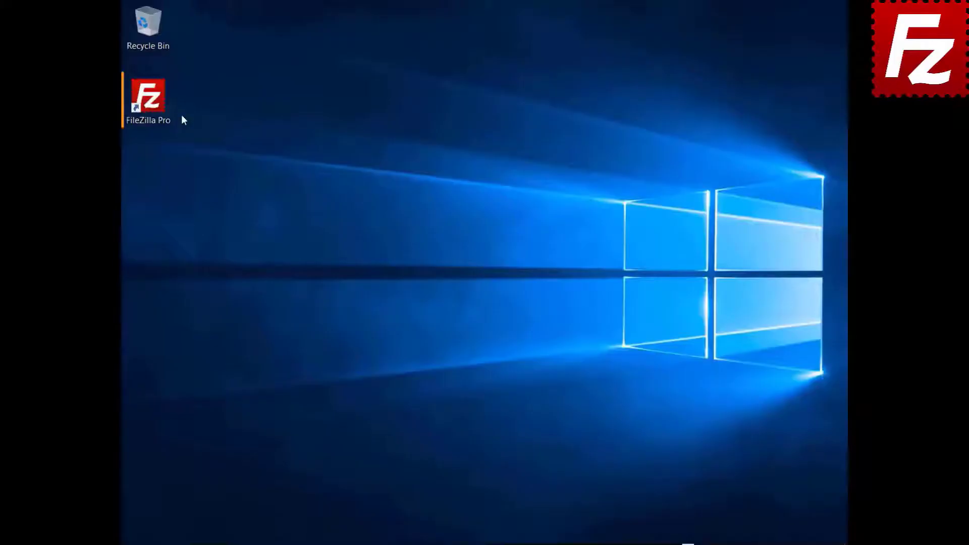
# - Start FileZilla Pro again from the desktop and connect to the saved FTP Tutorial site
pyautogui.doubleClick(154, 107)
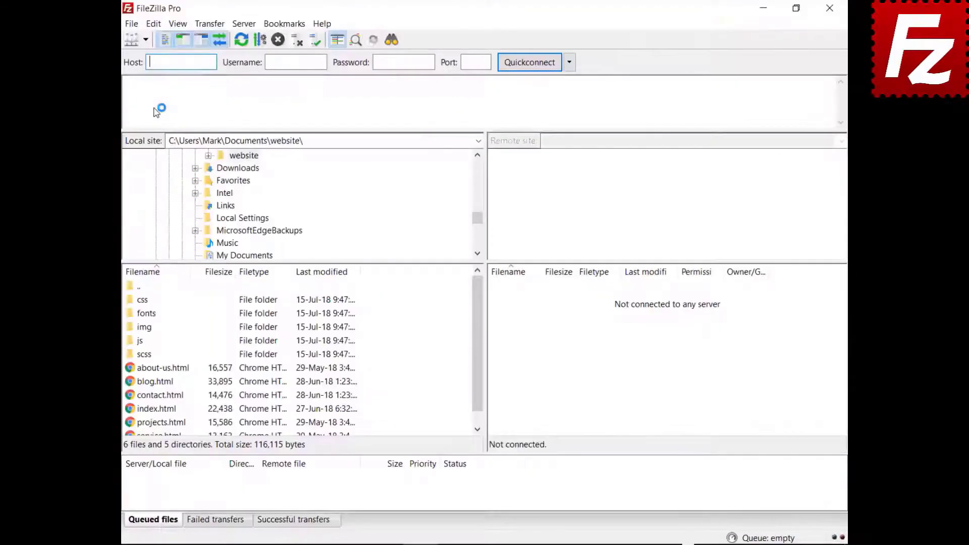
pyautogui.click(146, 42)
pyautogui.click(220, 76)
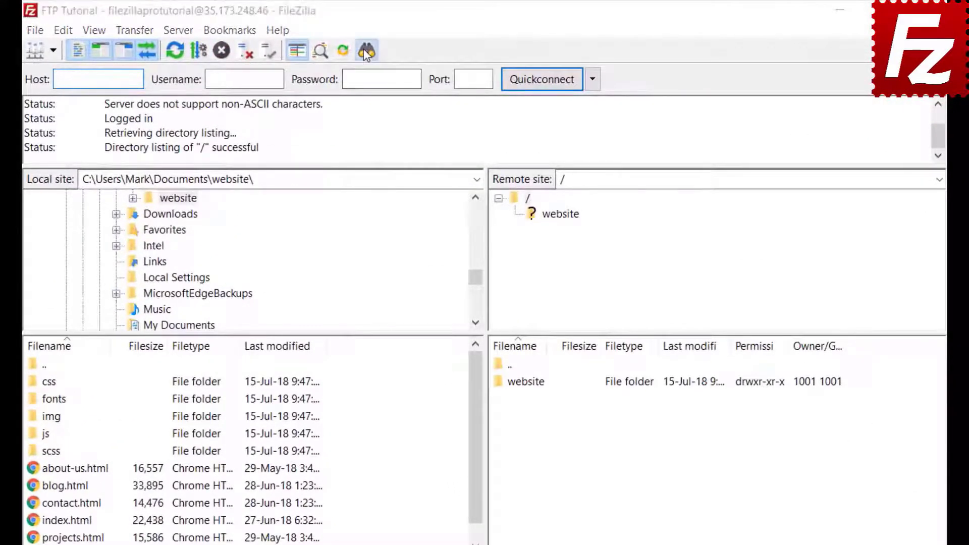
# - Open the file search and keep it as a remote search of / that matches all of the conditions
pyautogui.click(366, 51)
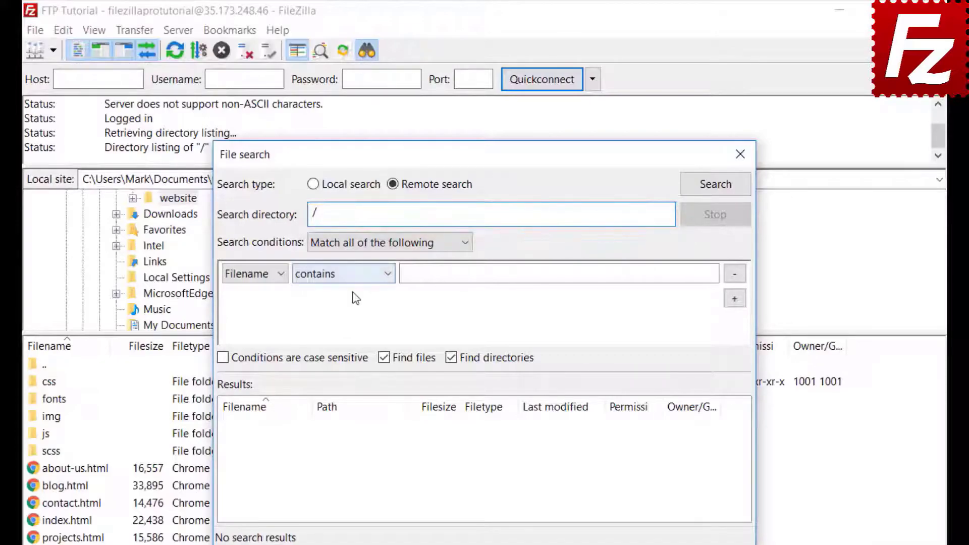
pyautogui.click(356, 243)
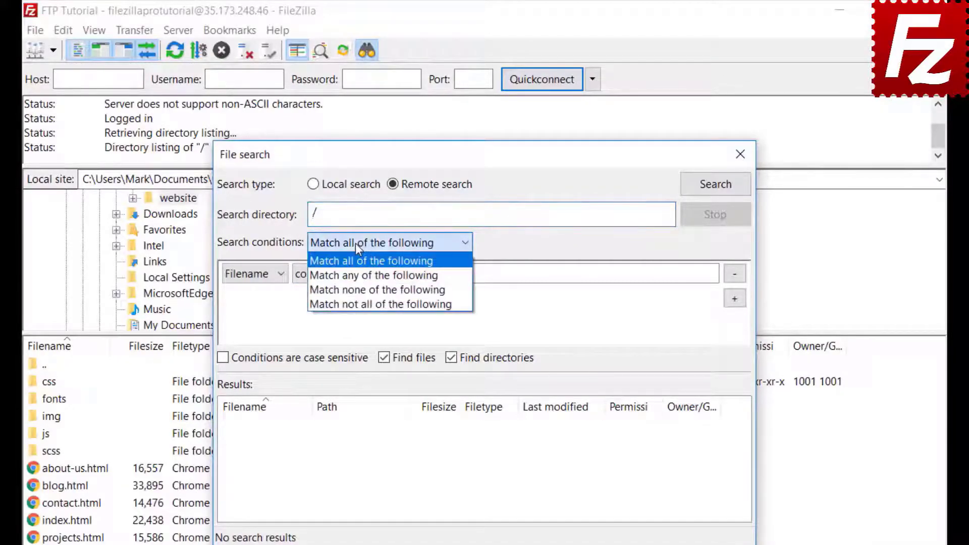
pyautogui.click(355, 243)
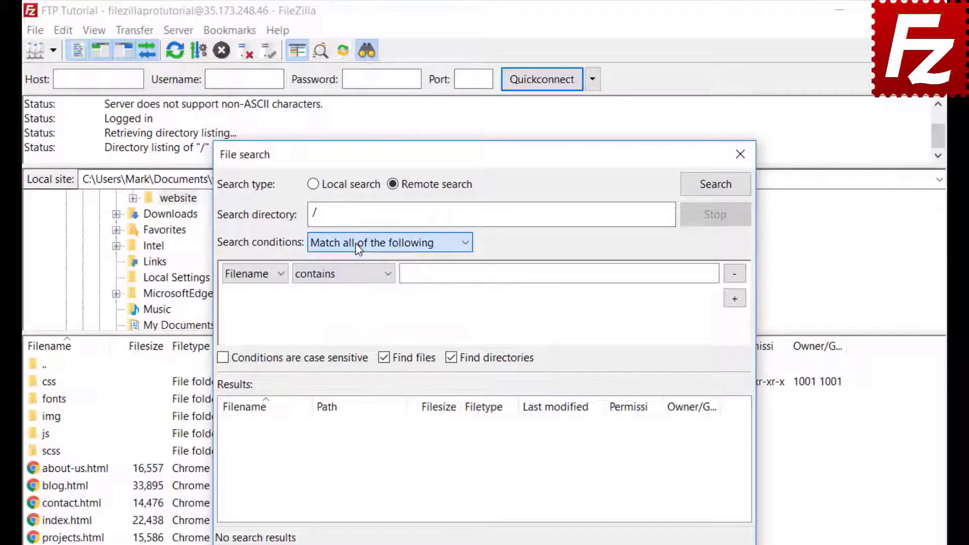
# - Set the first search condition to a filename that contains .jpg
pyautogui.click(248, 278)
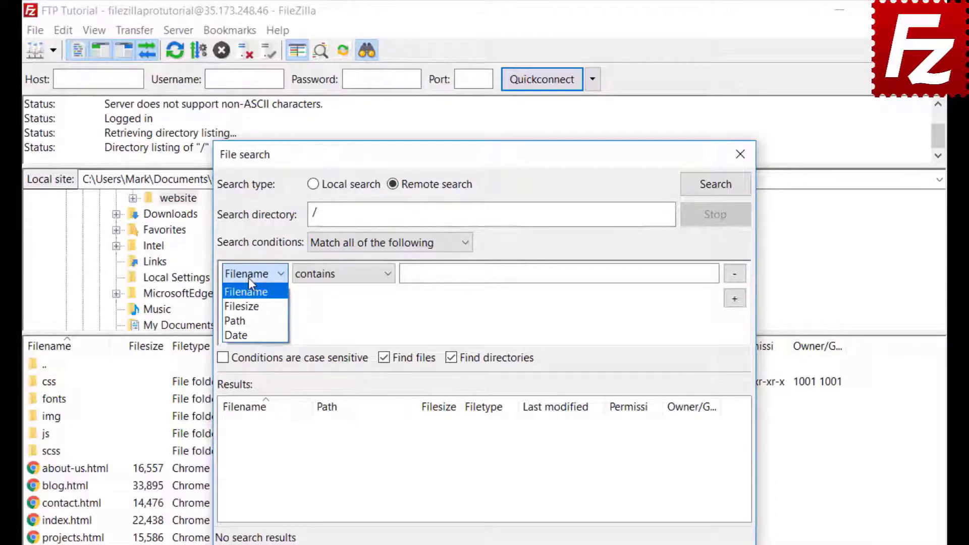
pyautogui.click(248, 278)
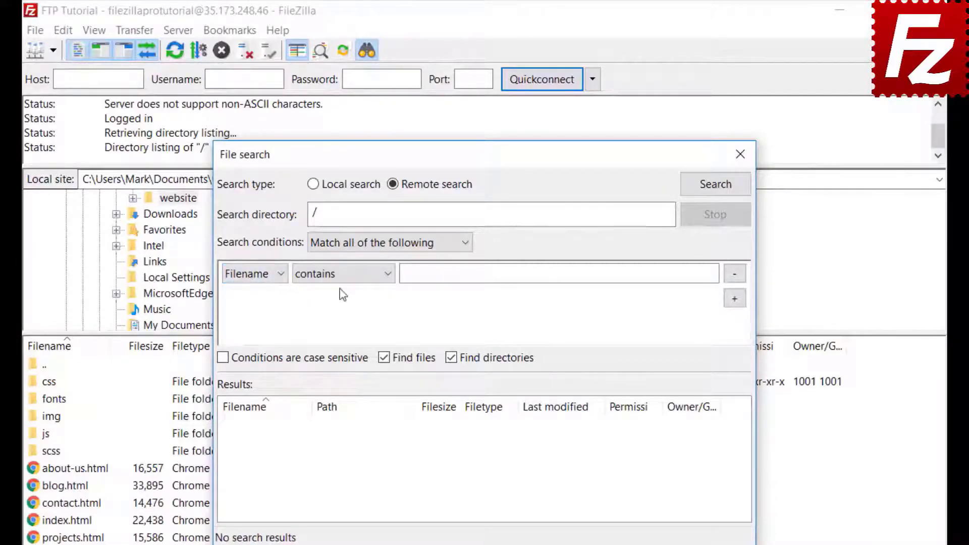
pyautogui.click(343, 286)
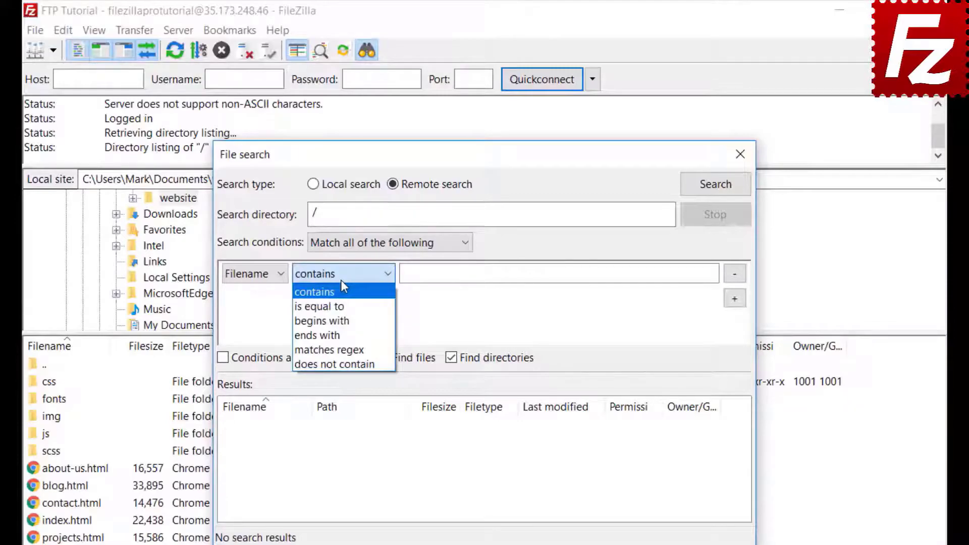
pyautogui.click(341, 280)
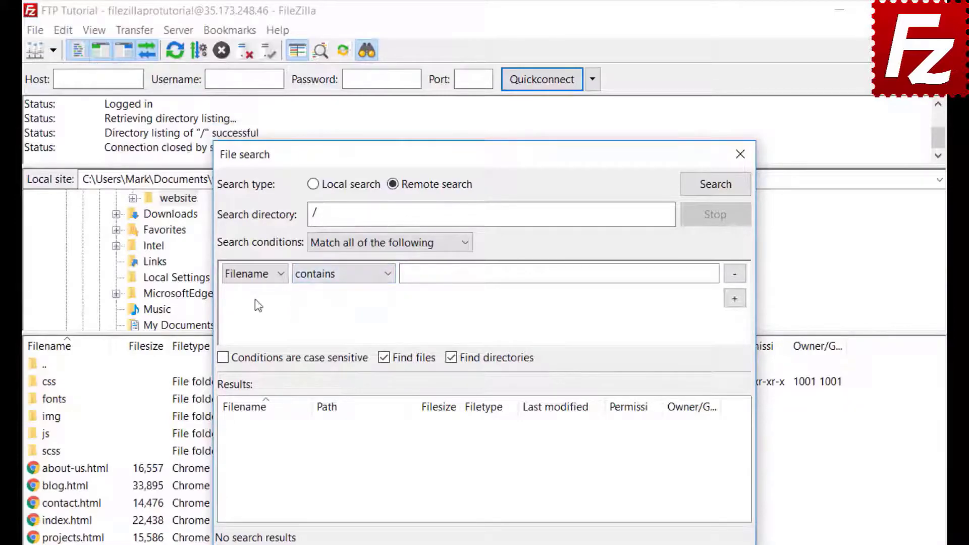
pyautogui.click(268, 276)
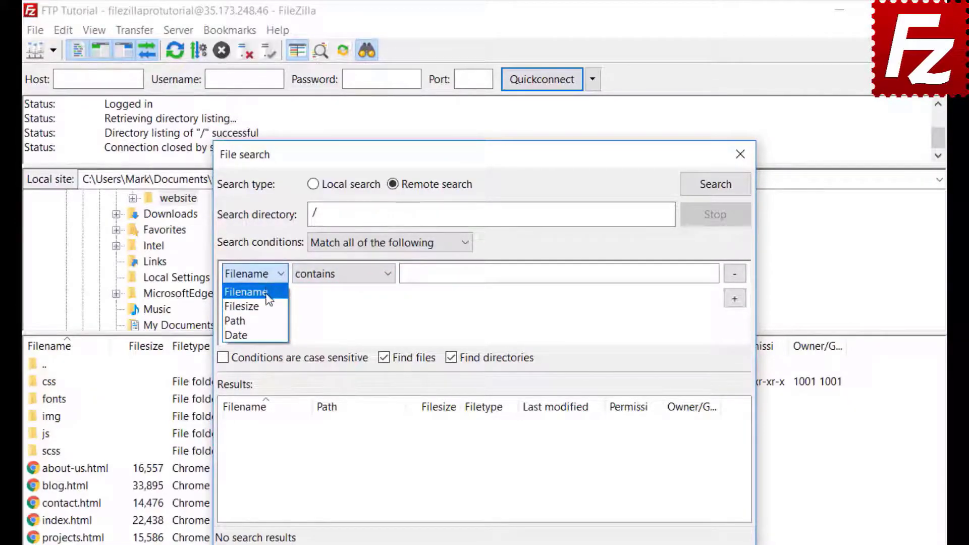
pyautogui.click(247, 293)
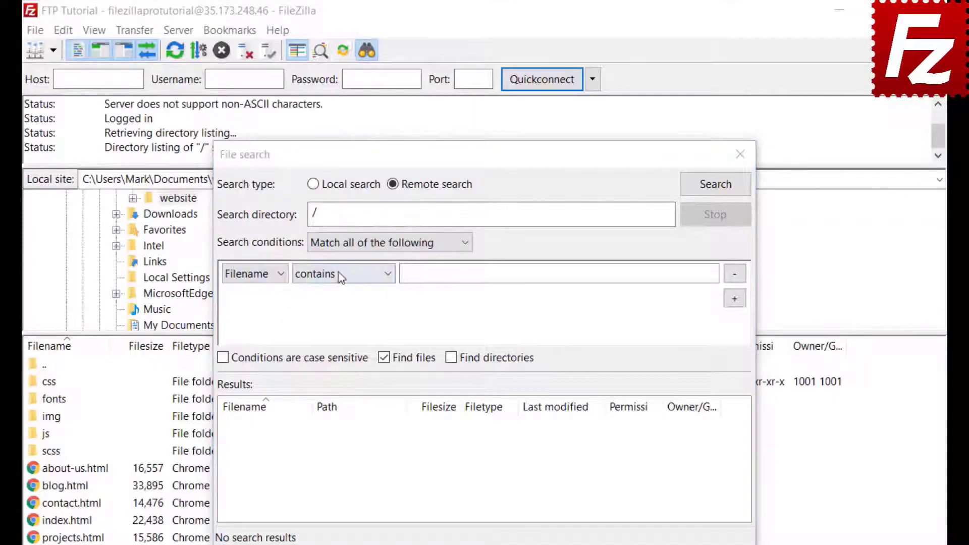
pyautogui.click(340, 275)
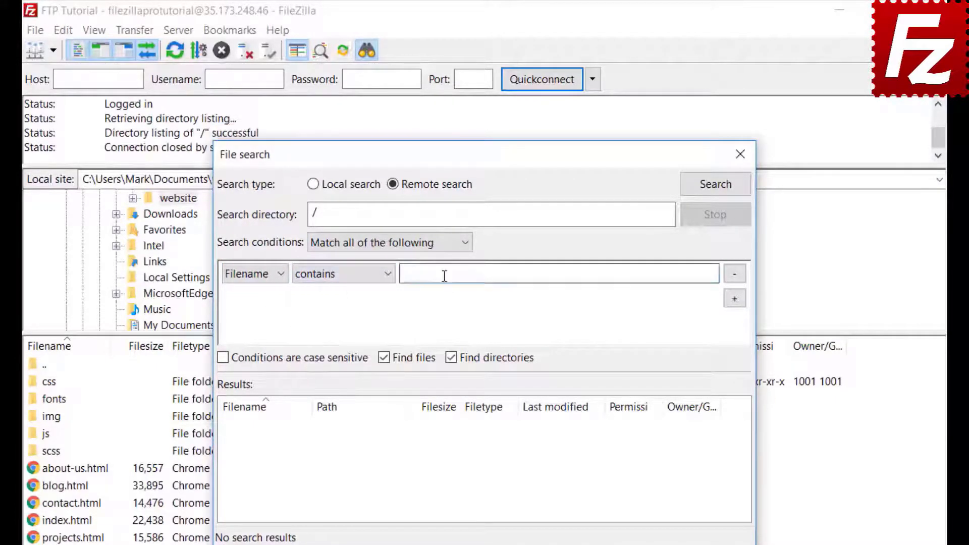
pyautogui.write('.jpg')
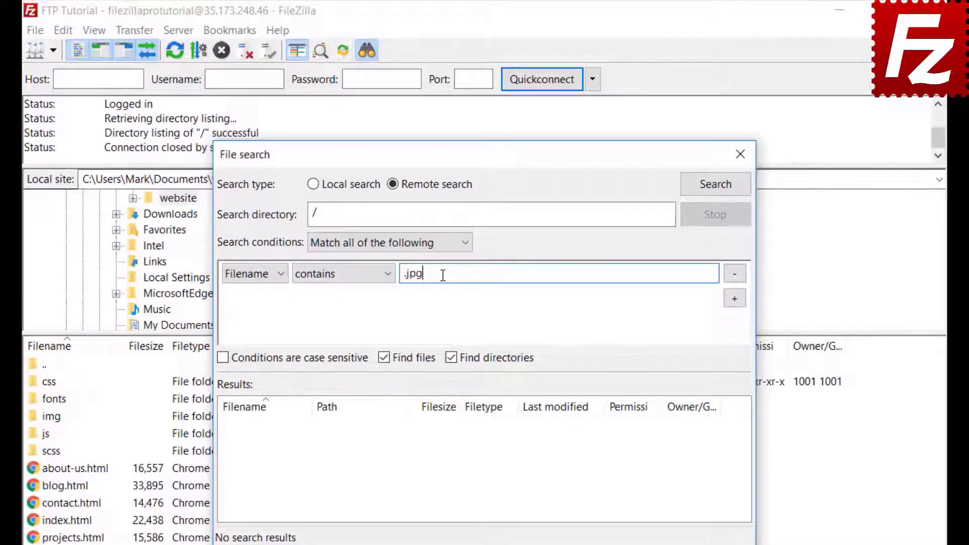
# - Add a second search condition for a filesize greater than 500000 bytes
pyautogui.click(734, 299)
pyautogui.click(256, 299)
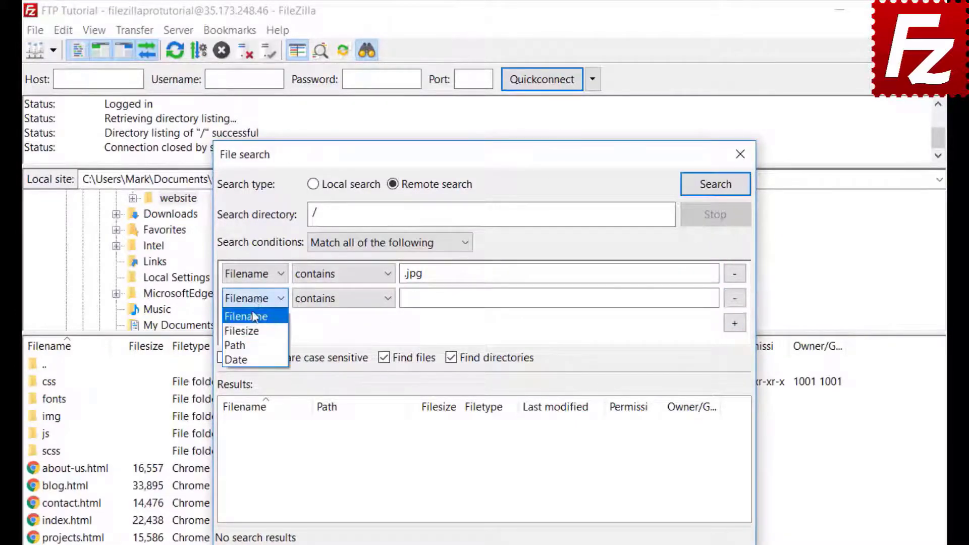
pyautogui.click(249, 332)
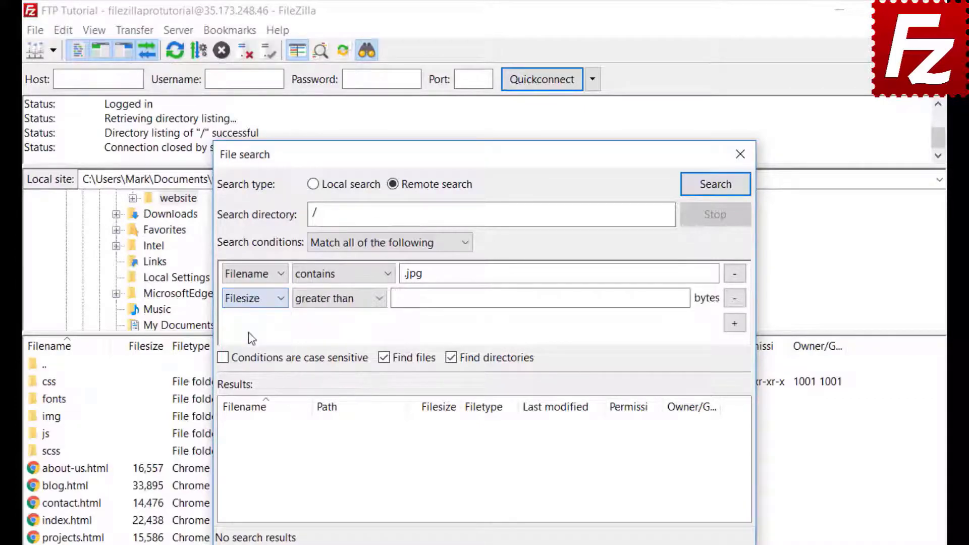
pyautogui.click(325, 299)
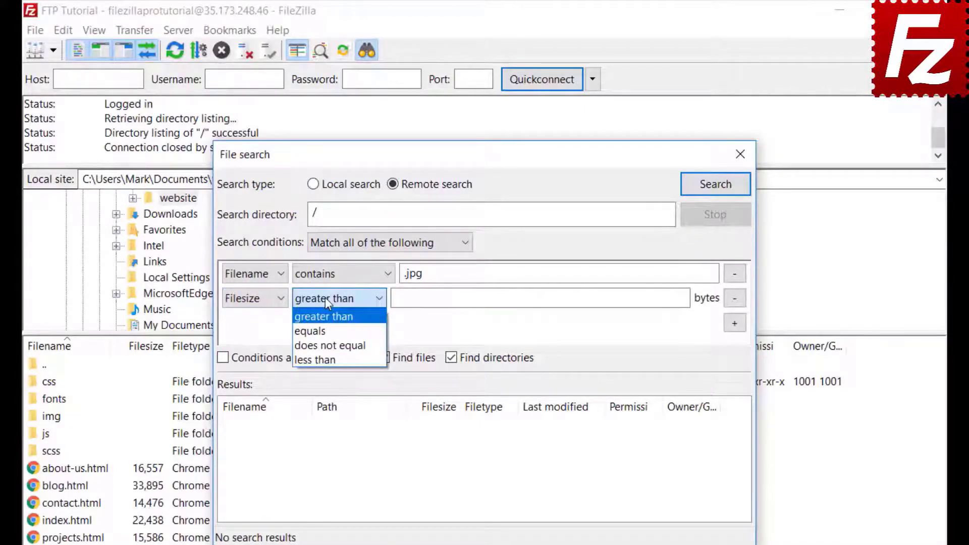
pyautogui.click(325, 298)
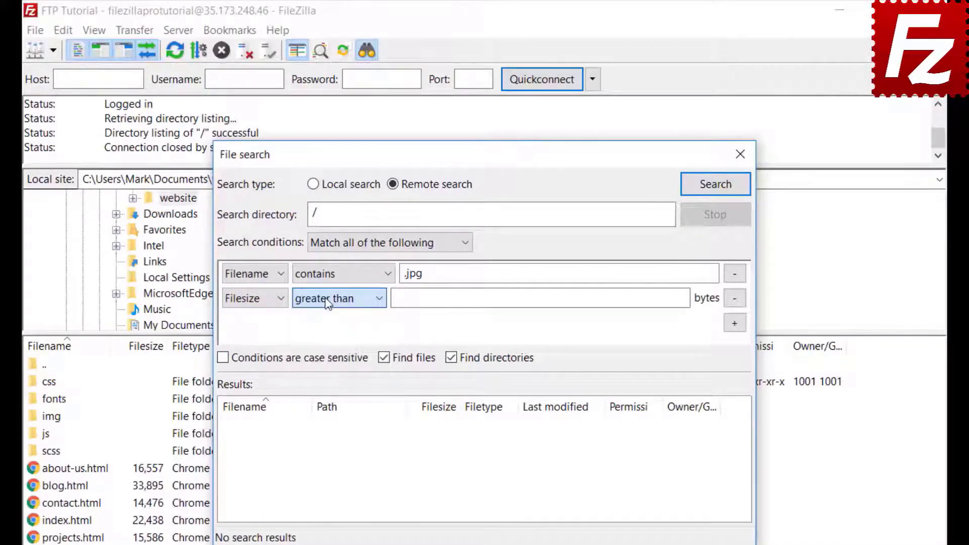
pyautogui.click(402, 297)
pyautogui.write('50000')
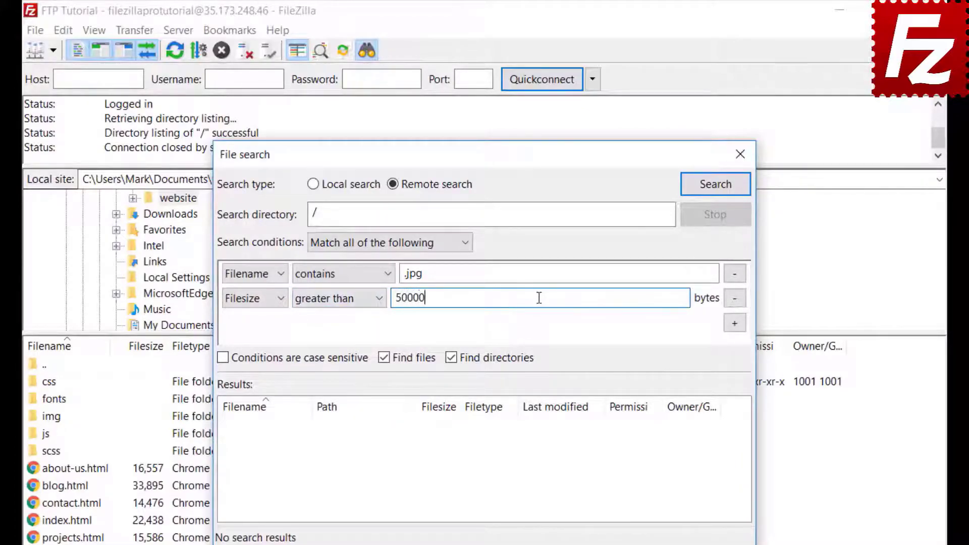
pyautogui.write('0')
# - Exclude directories from the search and run it on the remote server
pyautogui.click(452, 359)
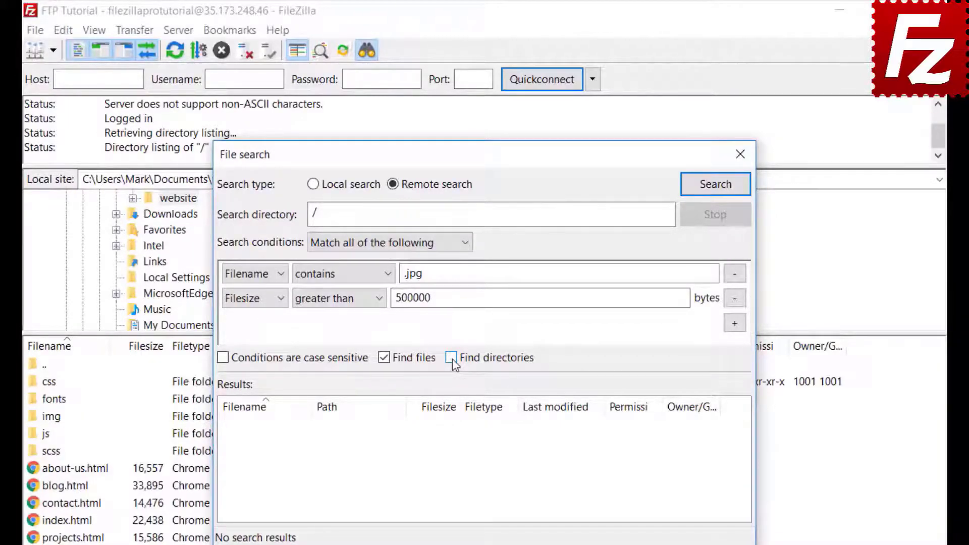
pyautogui.moveTo(458, 154); pyautogui.dragTo(639, 157)
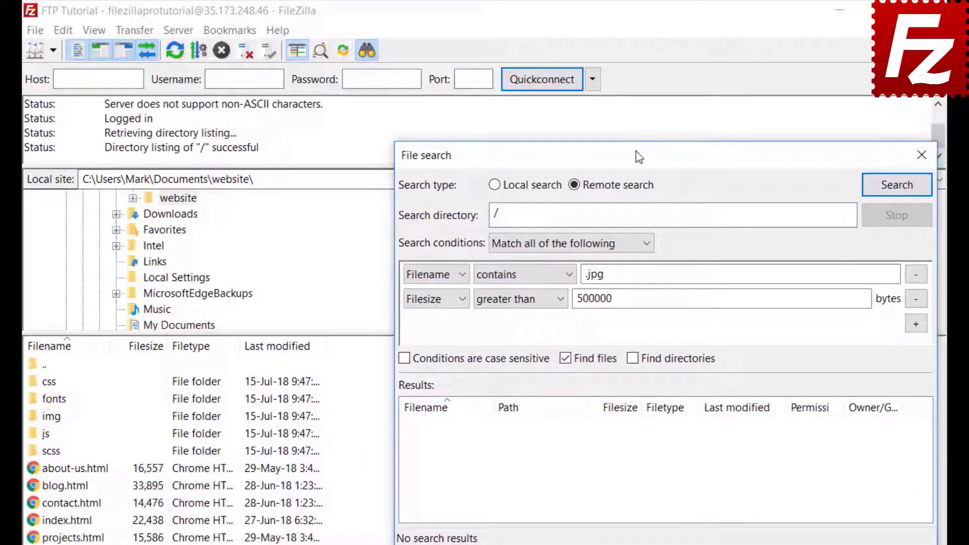
pyautogui.click(896, 186)
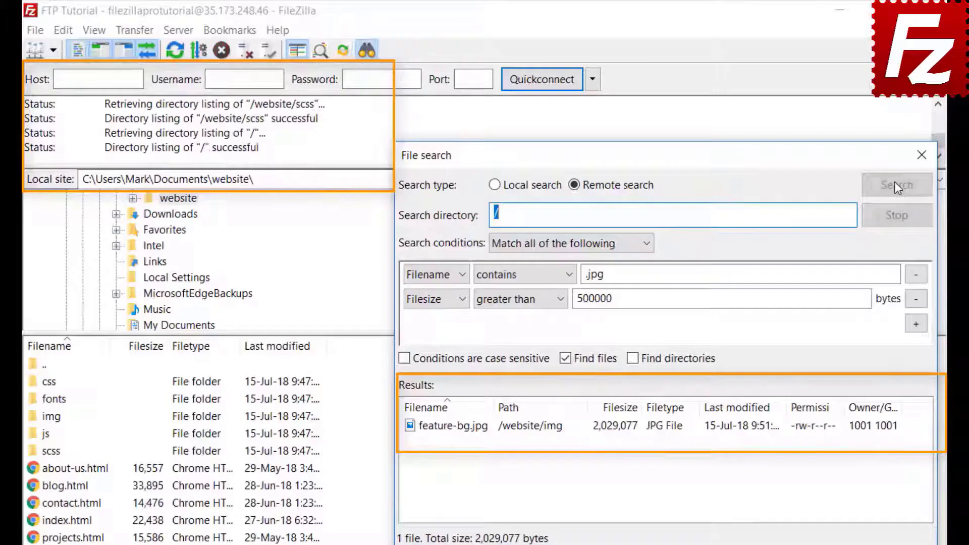
# - Add feature-bg.jpg from the search results to the download queue only, keeping the remote path structure, and close the file search
pyautogui.rightClick(484, 432)
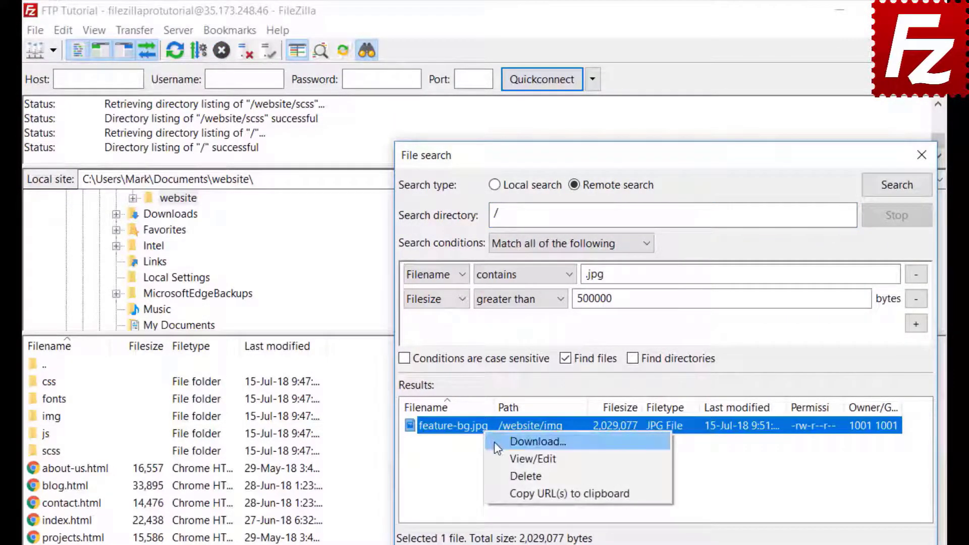
pyautogui.click(495, 442)
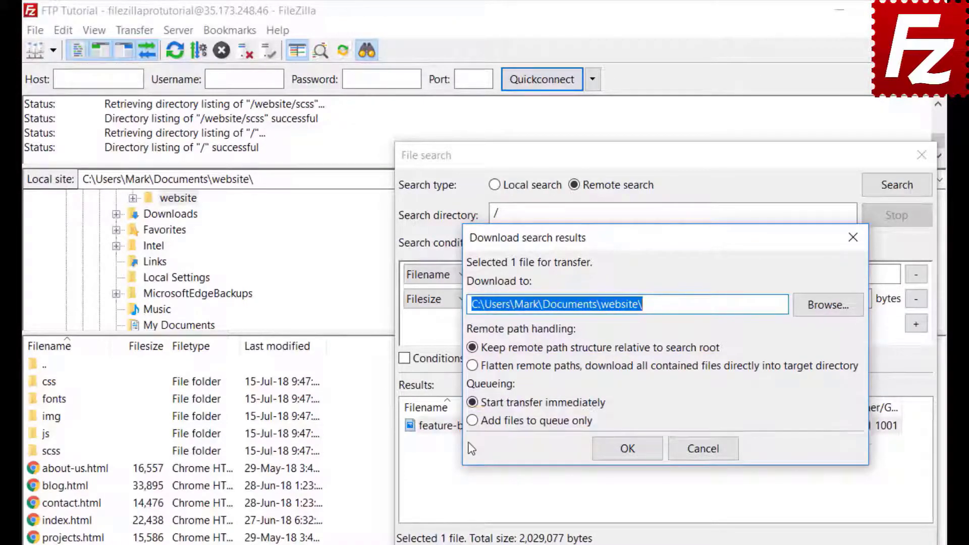
pyautogui.click(472, 421)
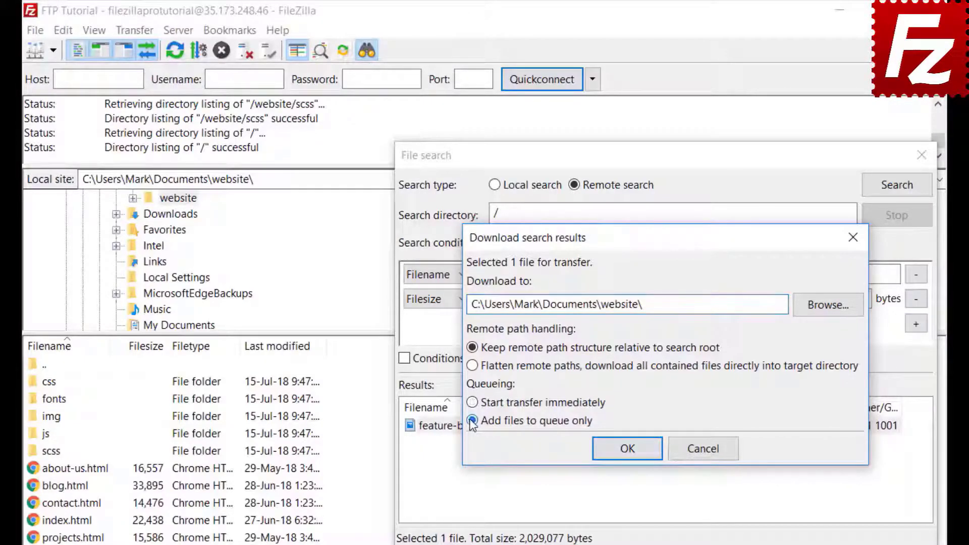
pyautogui.click(632, 453)
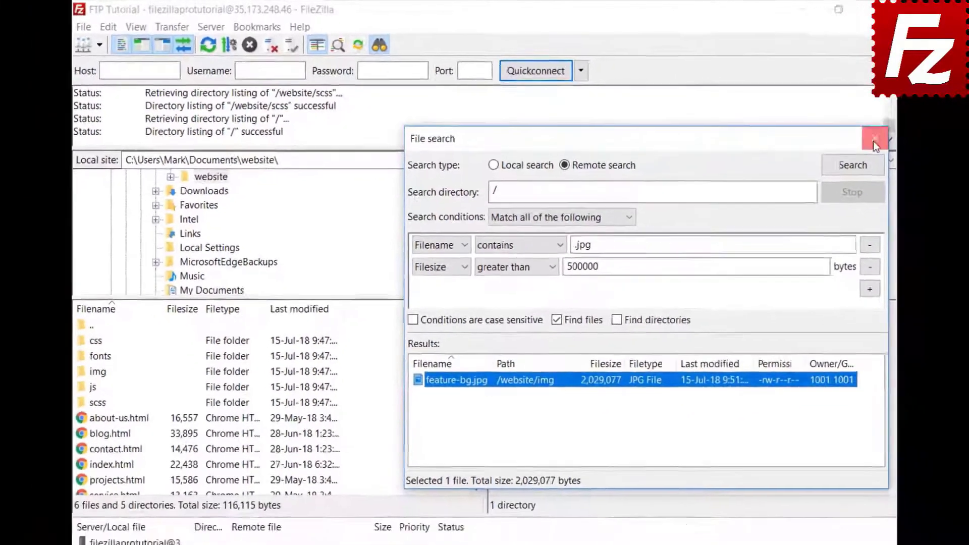
pyautogui.click(921, 161)
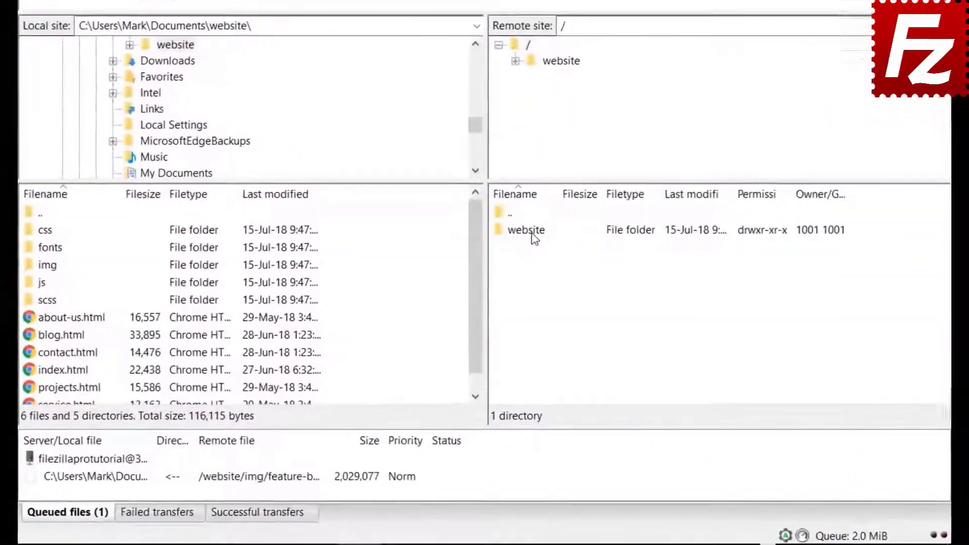
# - Open the css folder inside the remote website folder and select the file directly below bootstrap.css
pyautogui.doubleClick(528, 230)
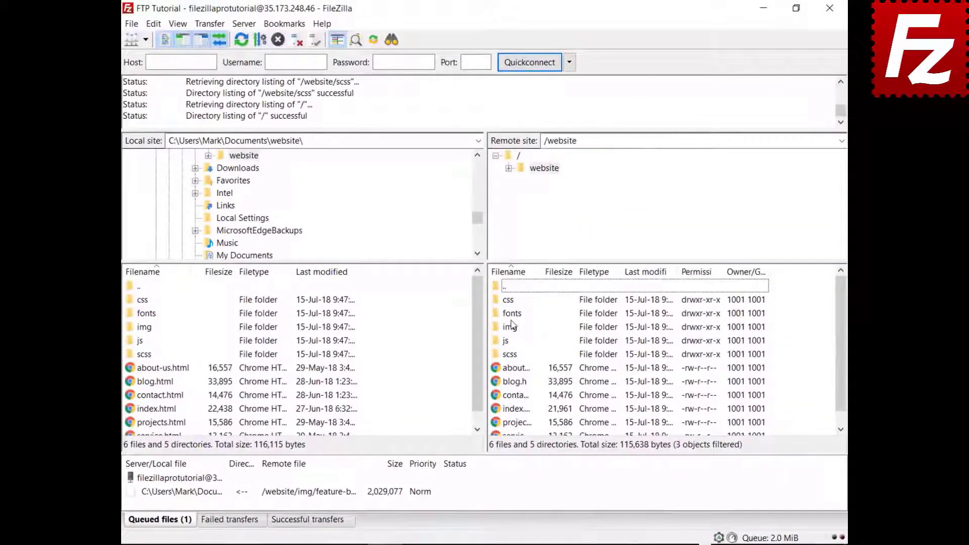
pyautogui.doubleClick(513, 301)
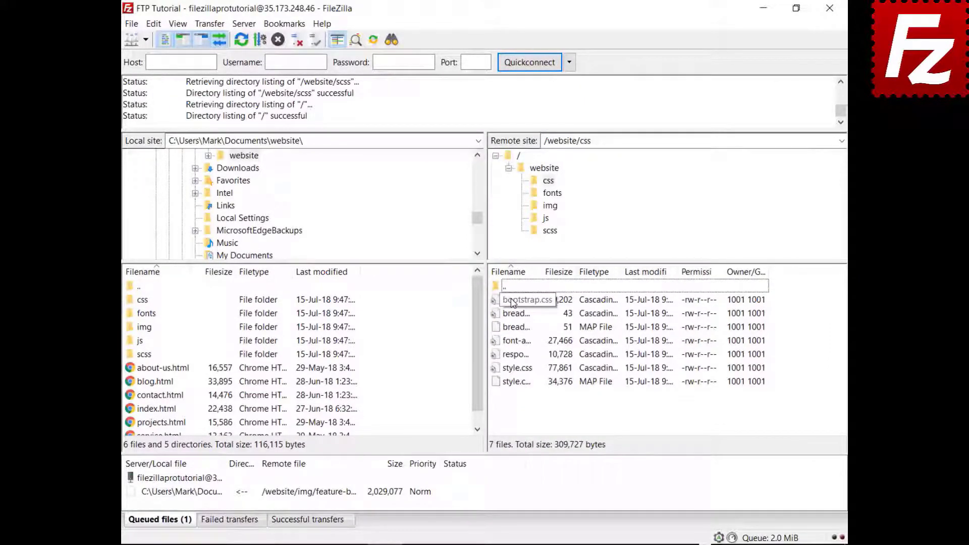
pyautogui.click(512, 301)
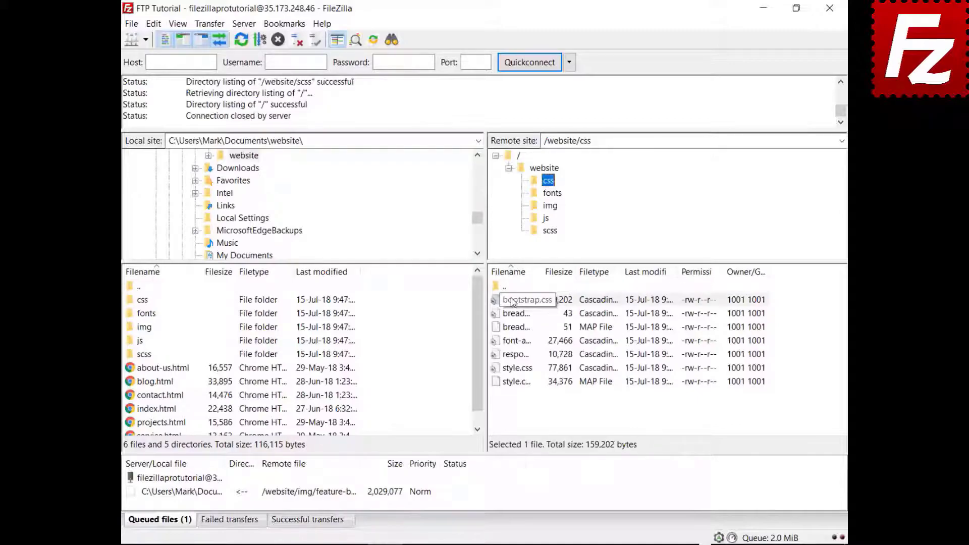
pyautogui.press('Down')
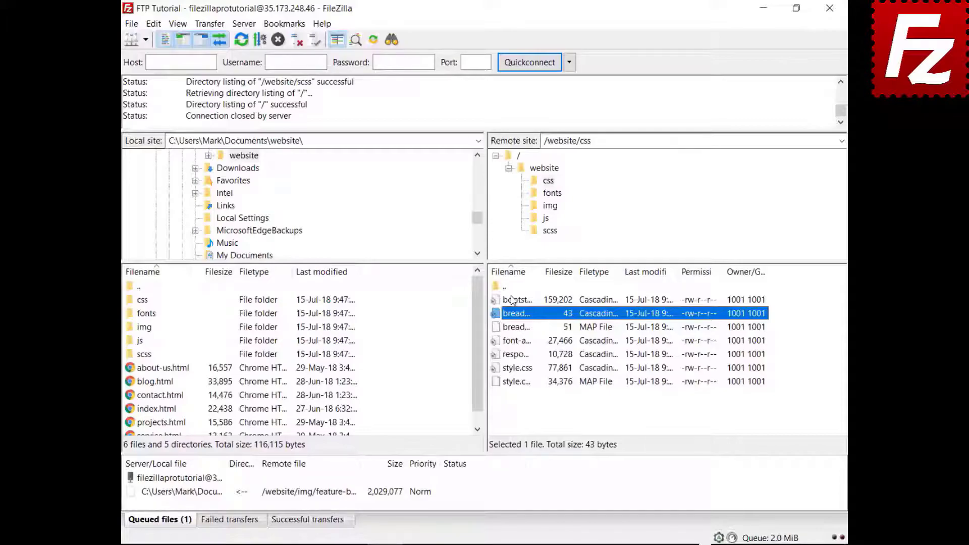
# - Quick search the remote css folder for "style" and view the quick search options
pyautogui.hotkey('ctrl', 'f')
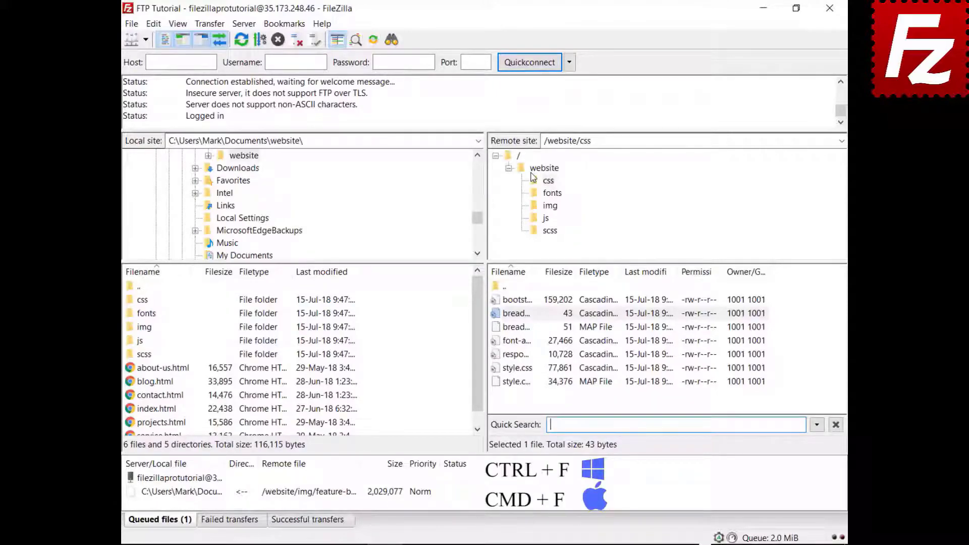
pyautogui.write('style')
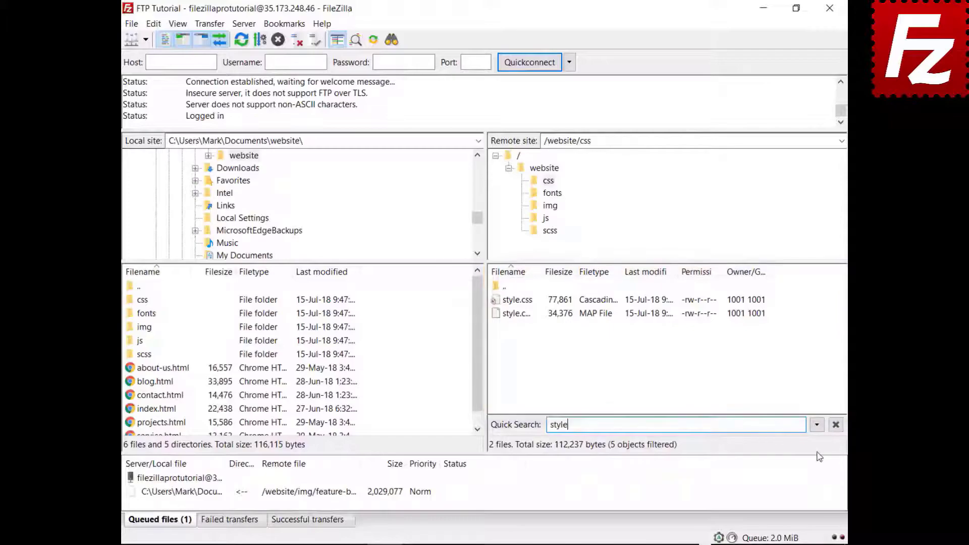
pyautogui.click(816, 427)
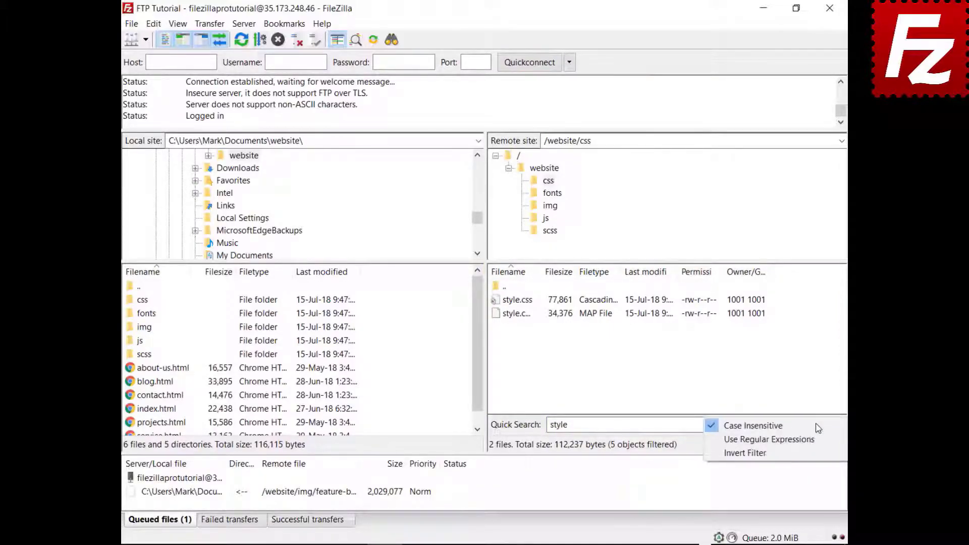
pyautogui.click(814, 453)
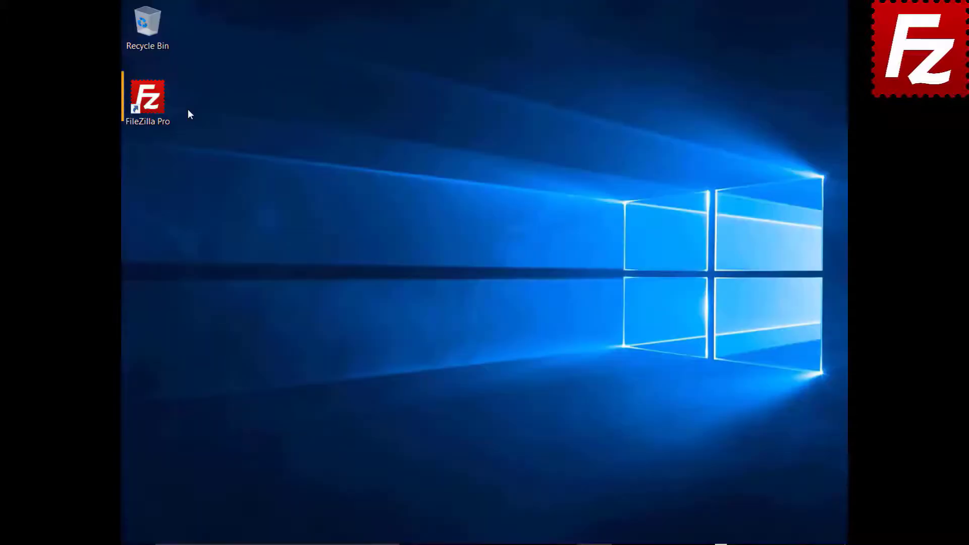
# - Launch FileZilla Pro and quick-connect to host 40.121.111.78 with the account's username and password, leaving the port empty
pyautogui.doubleClick(154, 104)
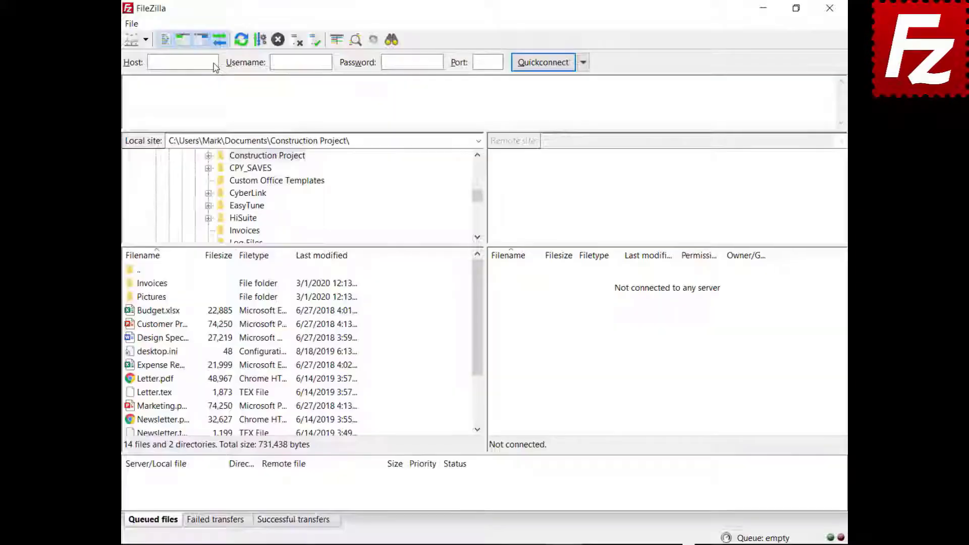
pyautogui.click(214, 64)
pyautogui.write('40.121.111.78')
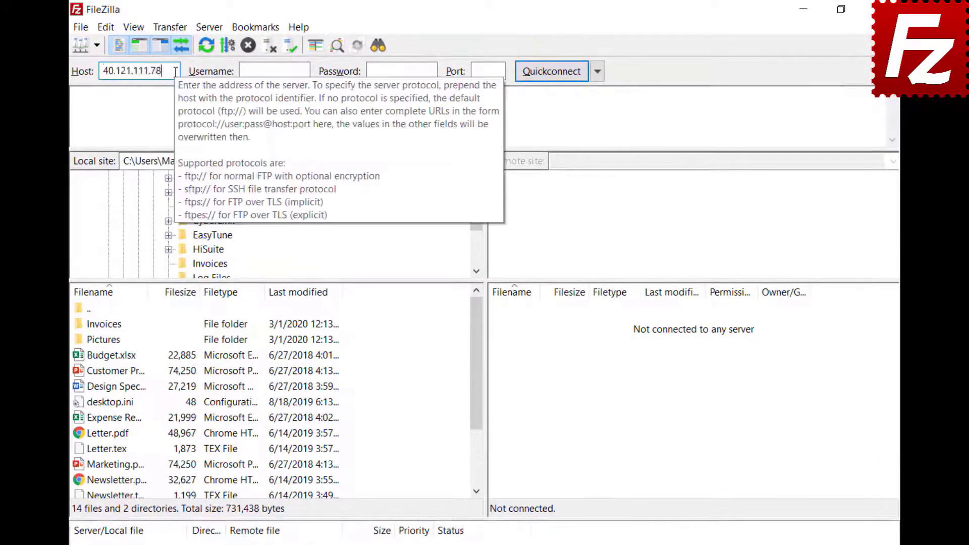
pyautogui.click(306, 71)
pyautogui.write('zillaprotutorial')
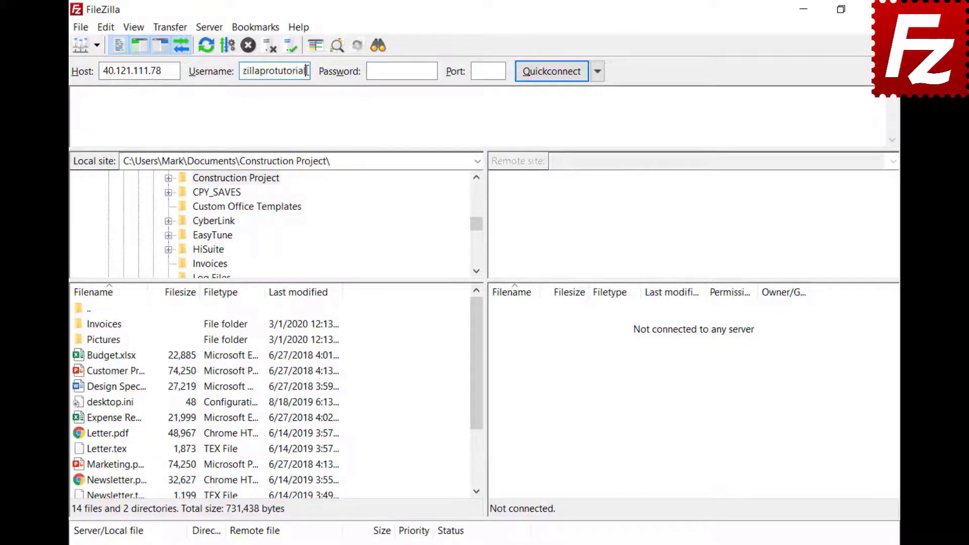
pyautogui.click(430, 70)
pyautogui.hotkey('ctrl', 'v')
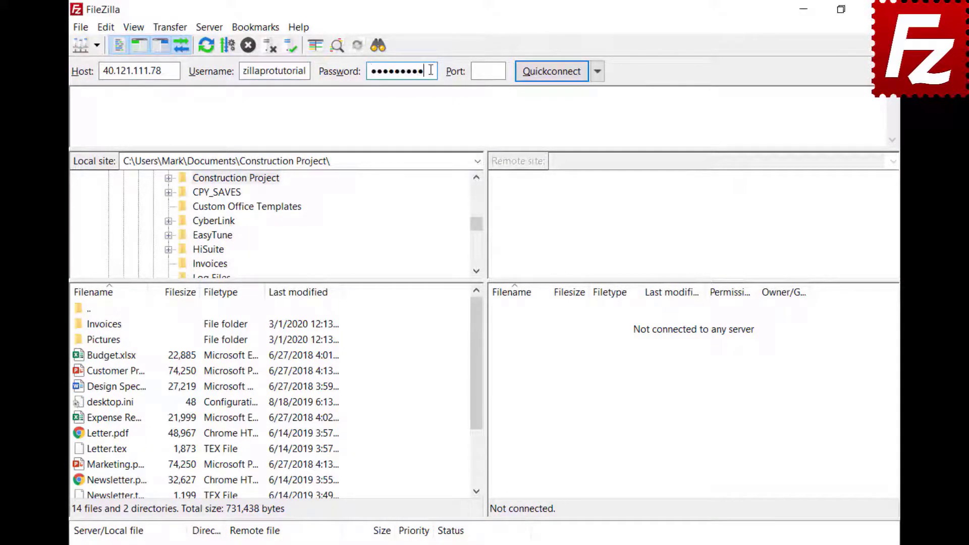
pyautogui.click(550, 72)
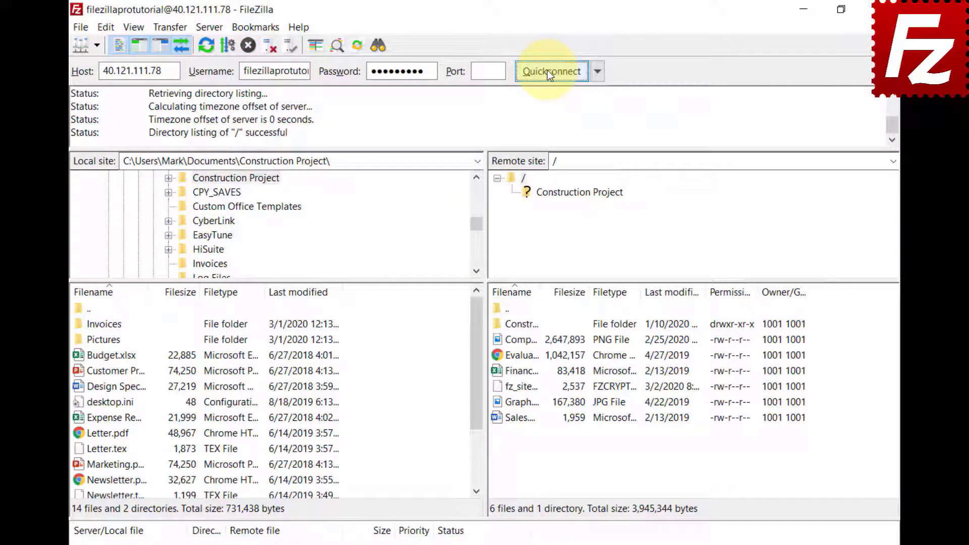
# - Set up a comparative file search between the local Documents\Construction Project\ folder and the remote /Construction Project directory
pyautogui.click(376, 47)
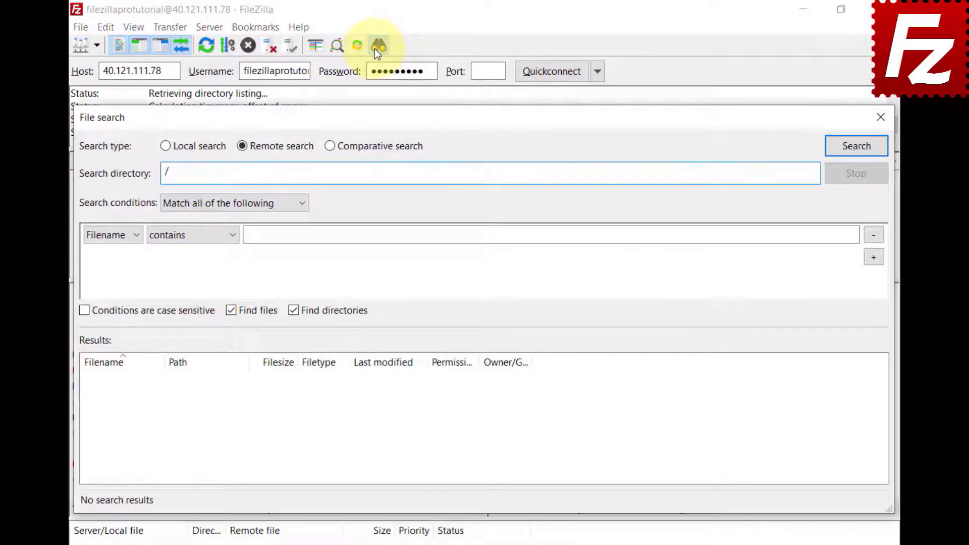
pyautogui.click(329, 147)
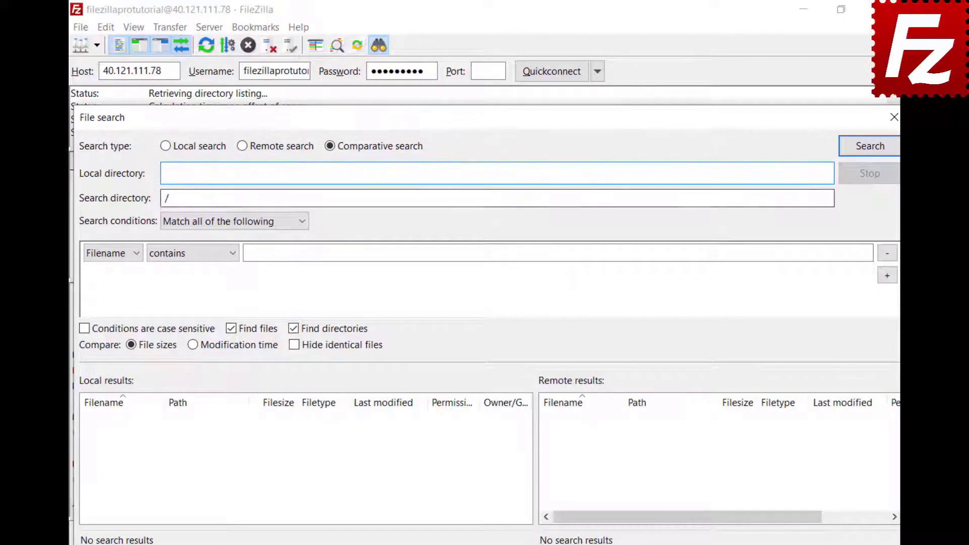
pyautogui.write('C:\\Users\\Mark\\Documents\\Construction Project\\')
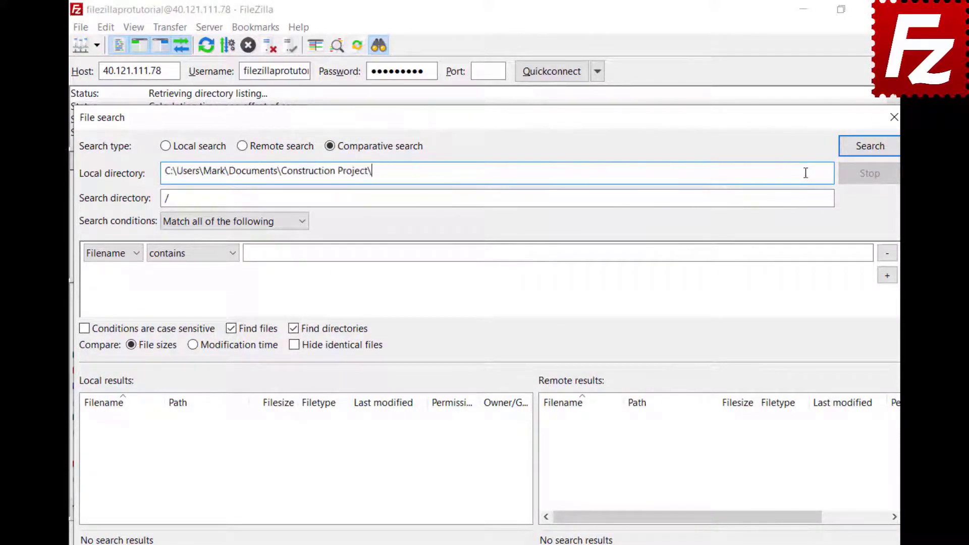
pyautogui.click(461, 199)
pyautogui.write('Construction Project')
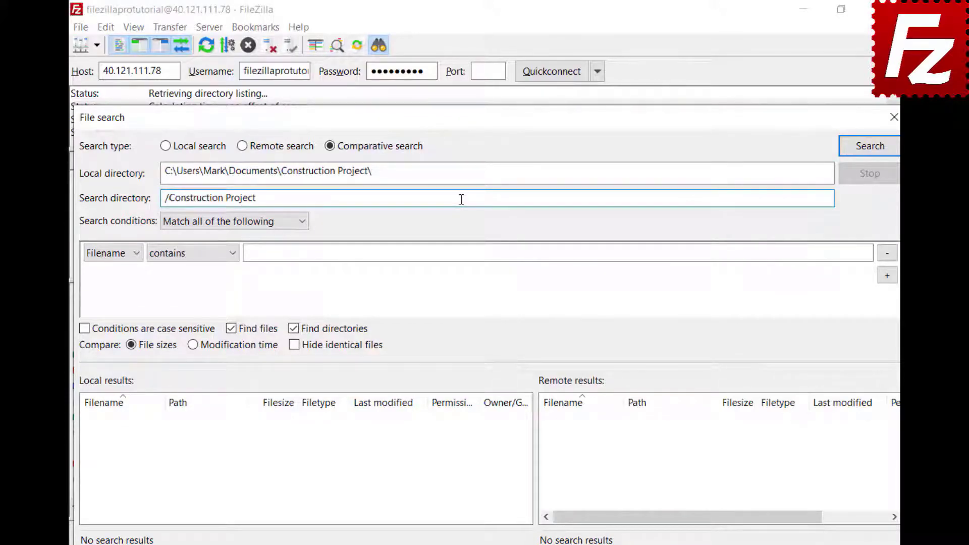
# - Run the comparative search matching all conditions, with a filename that begins with "DSC"
pyautogui.click(302, 227)
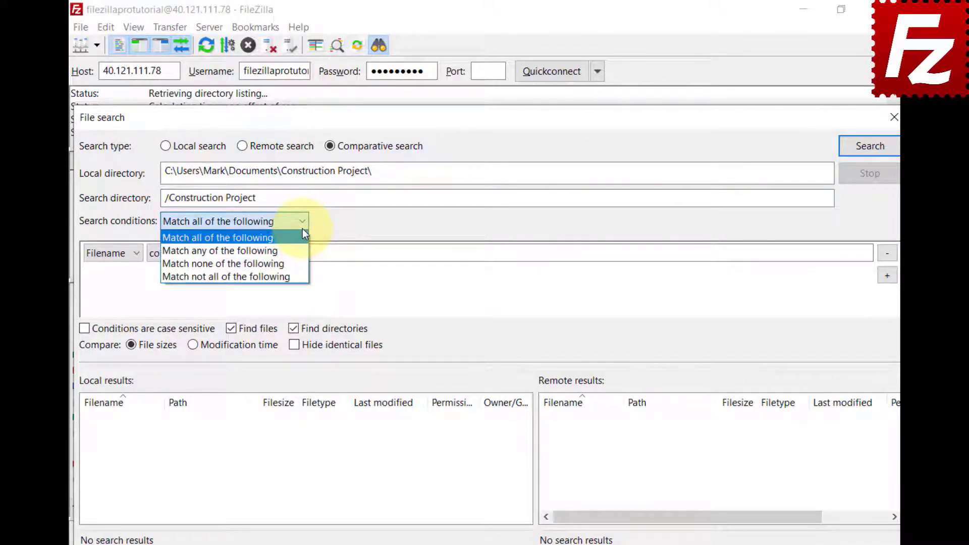
pyautogui.click(302, 231)
pyautogui.click(134, 255)
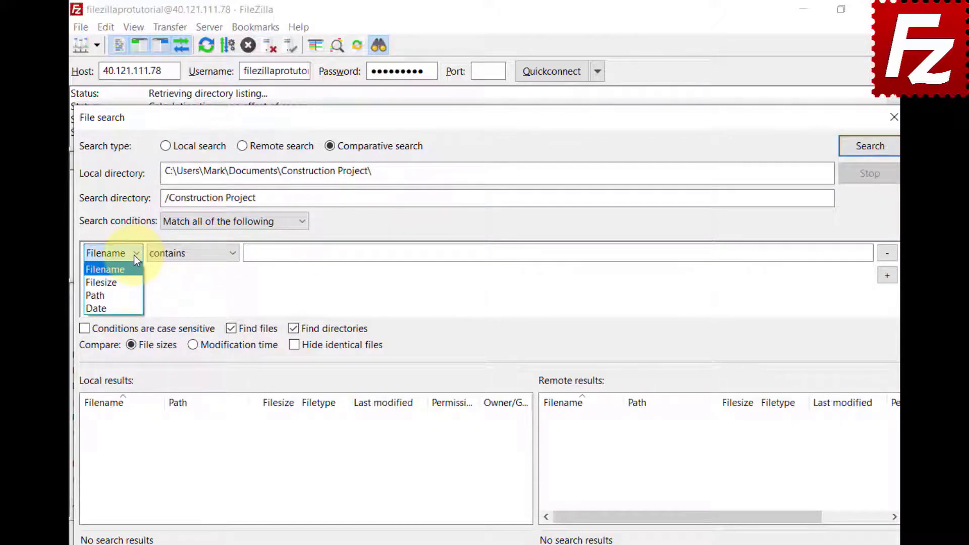
pyautogui.click(232, 255)
pyautogui.click(233, 257)
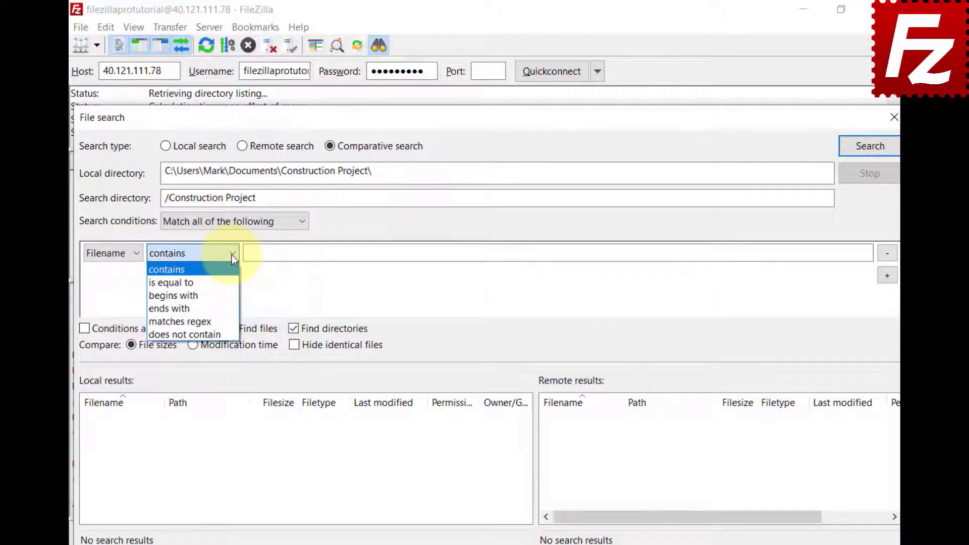
pyautogui.click(228, 295)
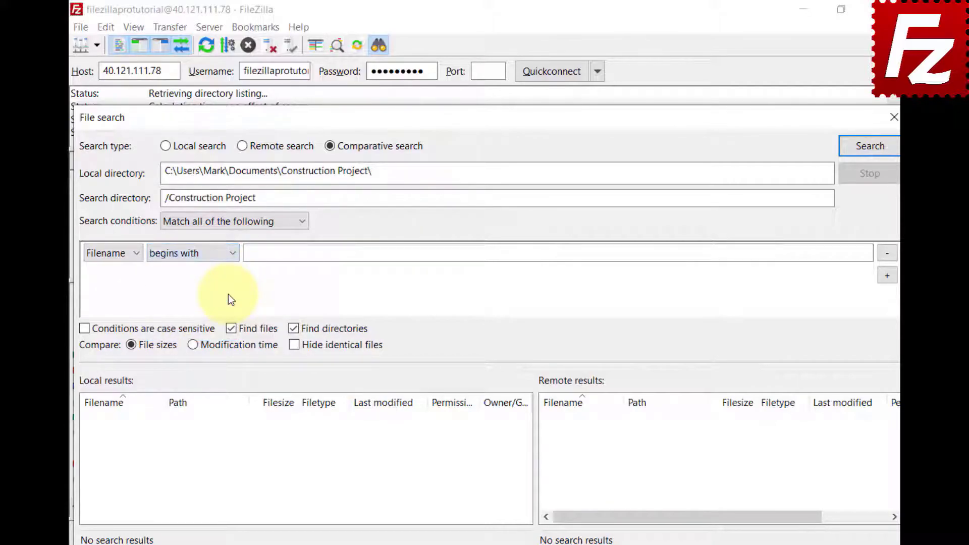
pyautogui.click(852, 252)
pyautogui.write('DSC')
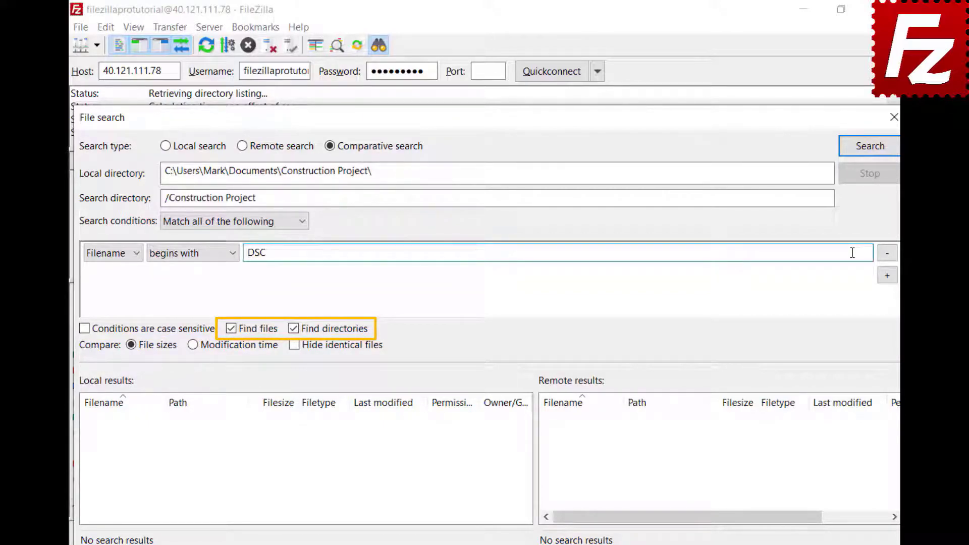
pyautogui.click(869, 151)
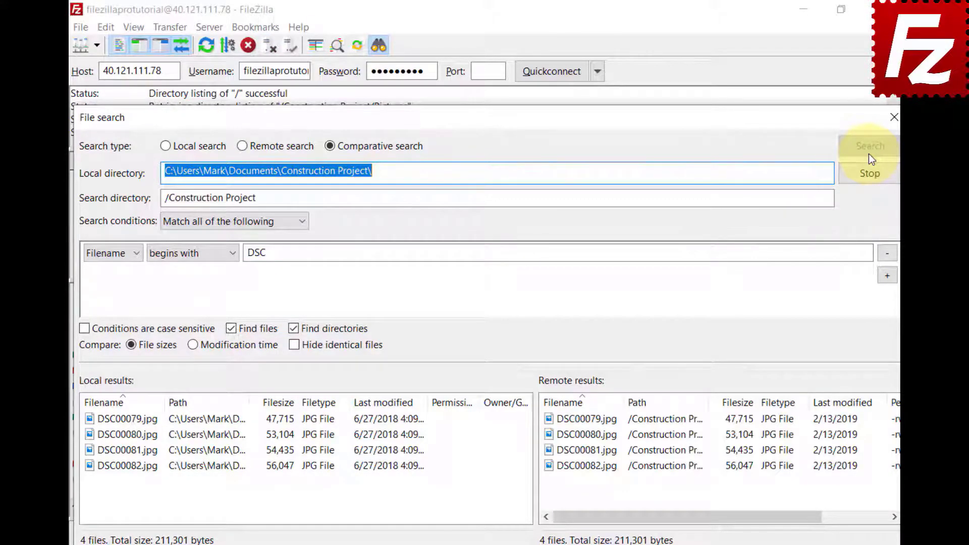
# - Remove the "DSC" filename condition and rerun the comparative search on all files and directories
pyautogui.click(883, 254)
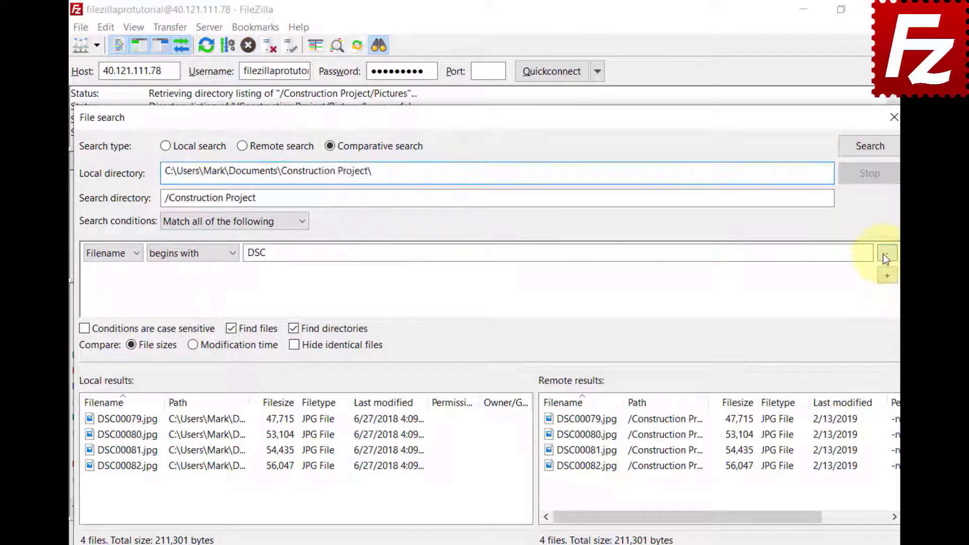
pyautogui.click(870, 156)
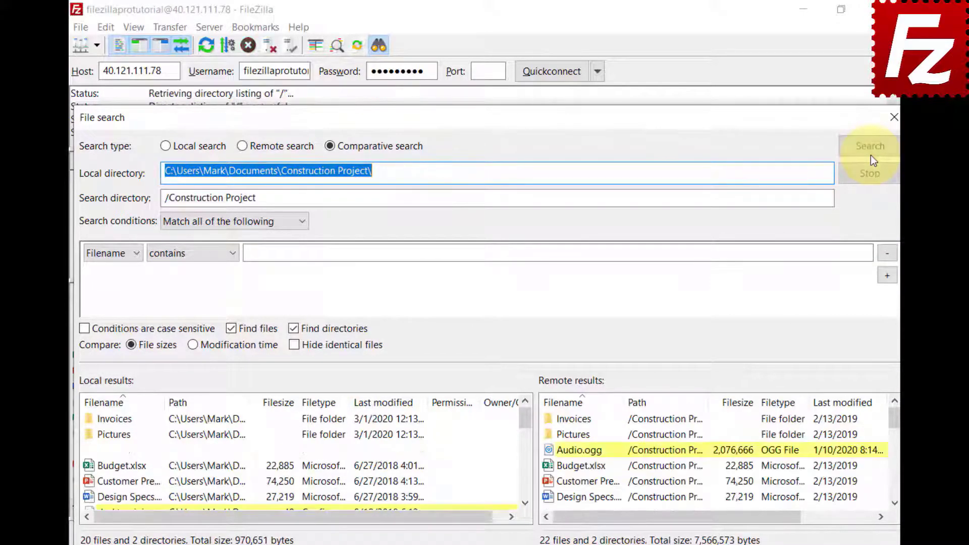
# - Compare the results by modification time, return to file sizes, and switch hiding of identical files on and off again
pyautogui.click(193, 350)
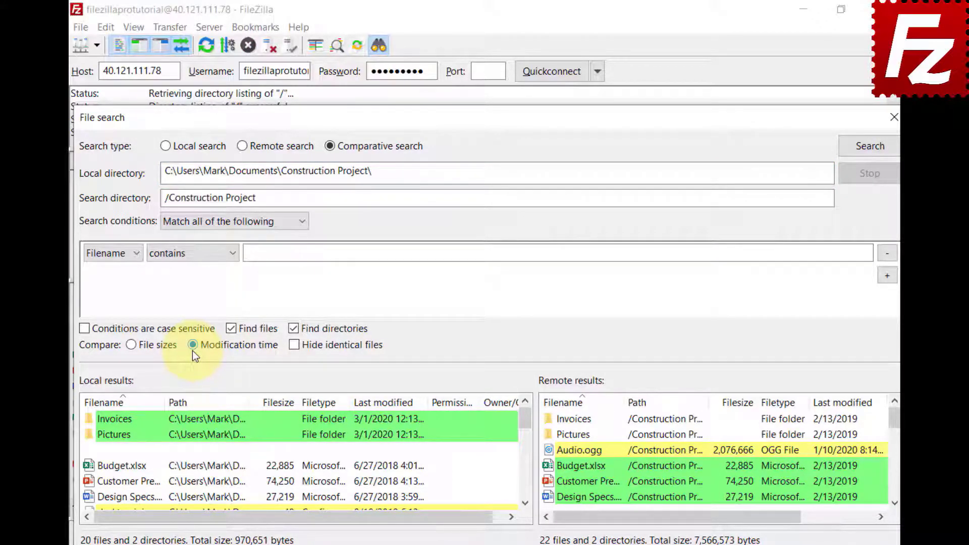
pyautogui.click(131, 346)
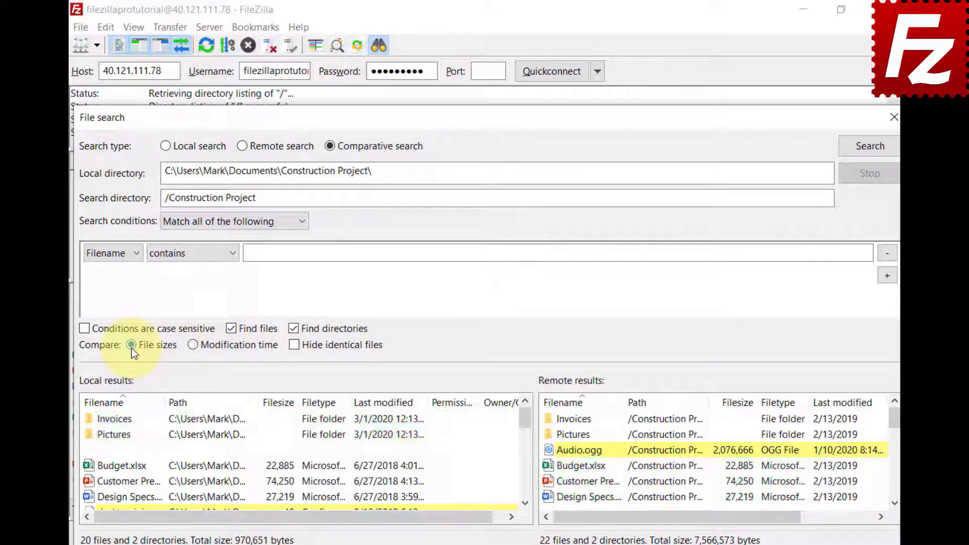
pyautogui.click(296, 346)
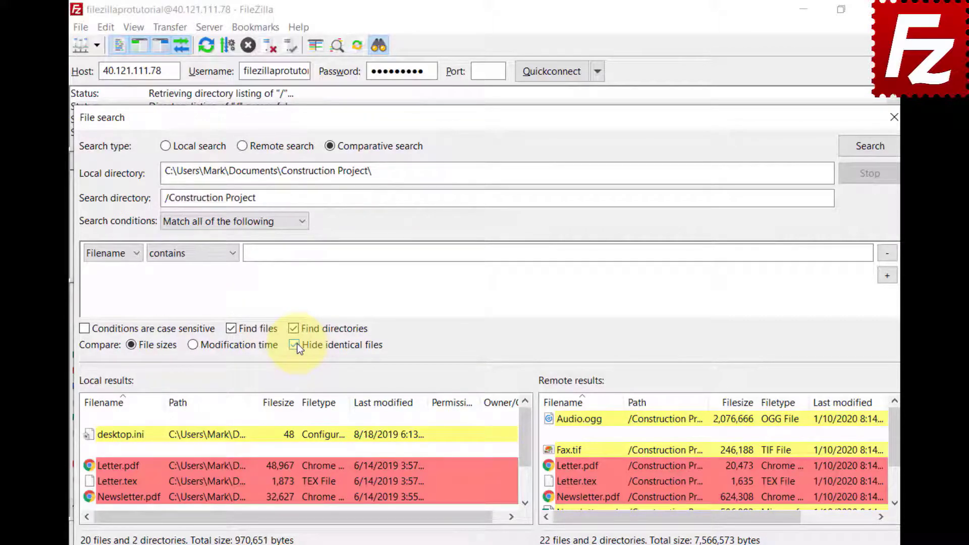
pyautogui.click(294, 345)
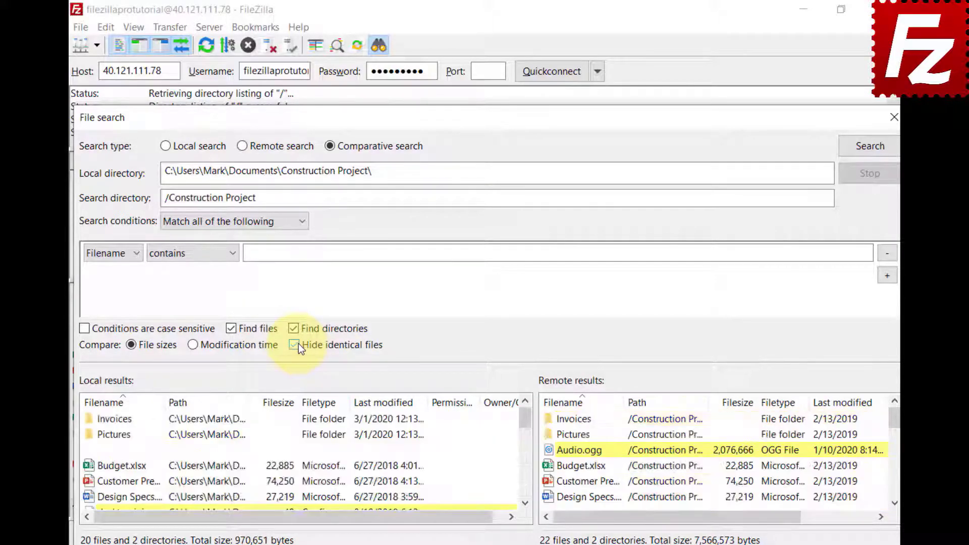
# - Examine the actions available for the local result Newsletter.tex and the remote result Video.mp4
pyautogui.click(524, 503)
pyautogui.click(524, 503)
pyautogui.click(525, 504)
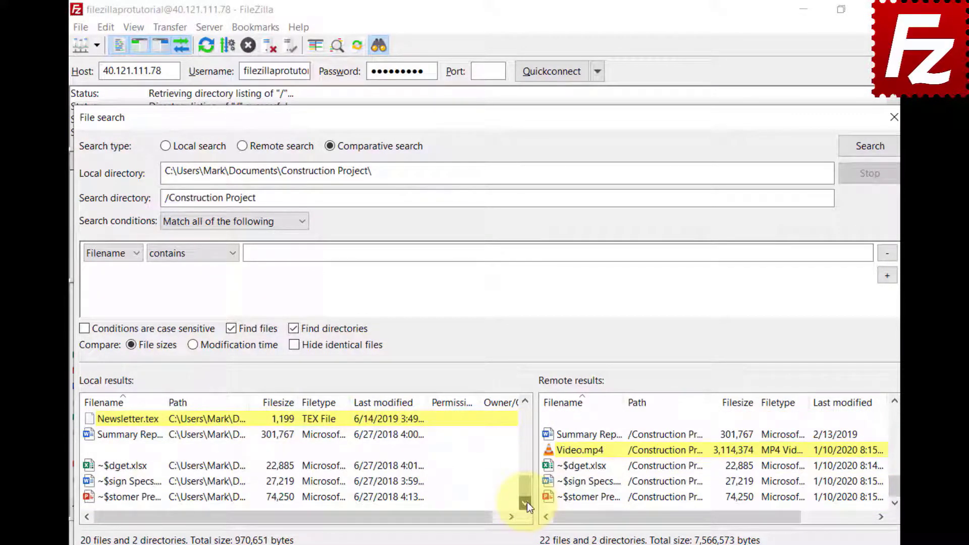
pyautogui.rightClick(91, 420)
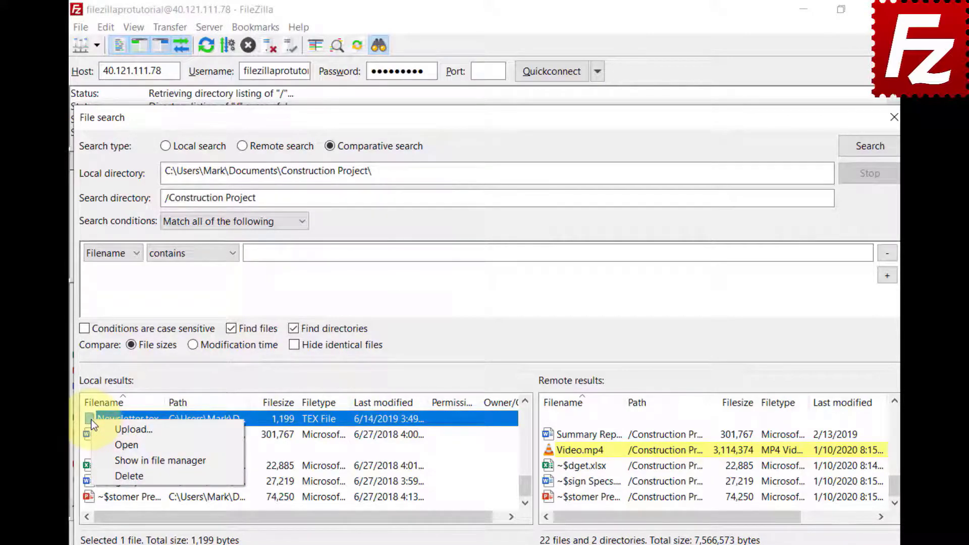
pyautogui.press('Escape')
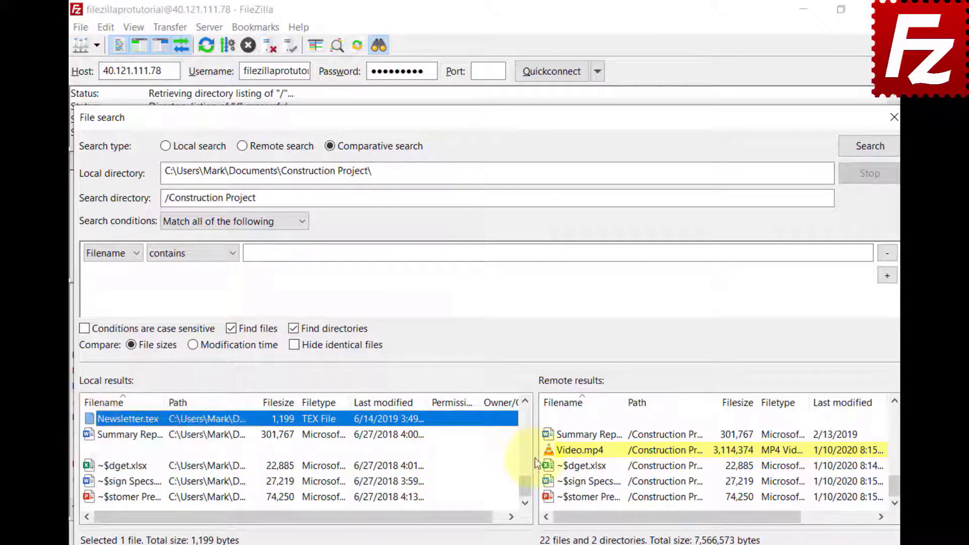
pyautogui.rightClick(556, 447)
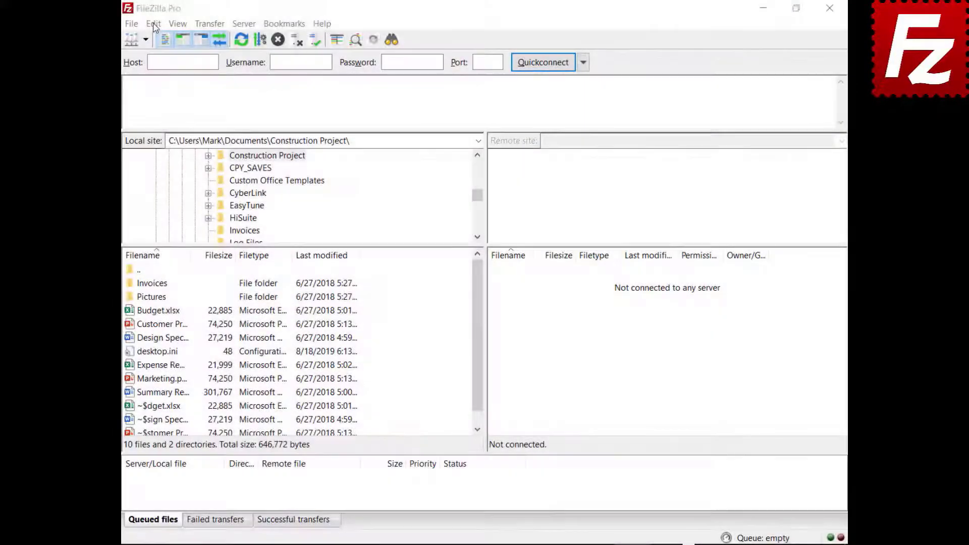
# - Set the maximum simultaneous transfers to 10 in the transfer settings
pyautogui.click(129, 27)
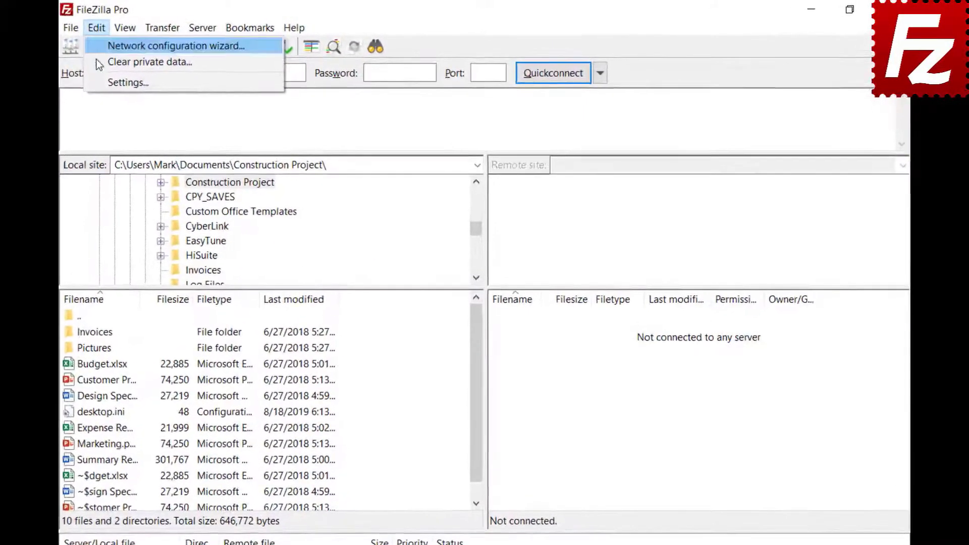
pyautogui.click(138, 74)
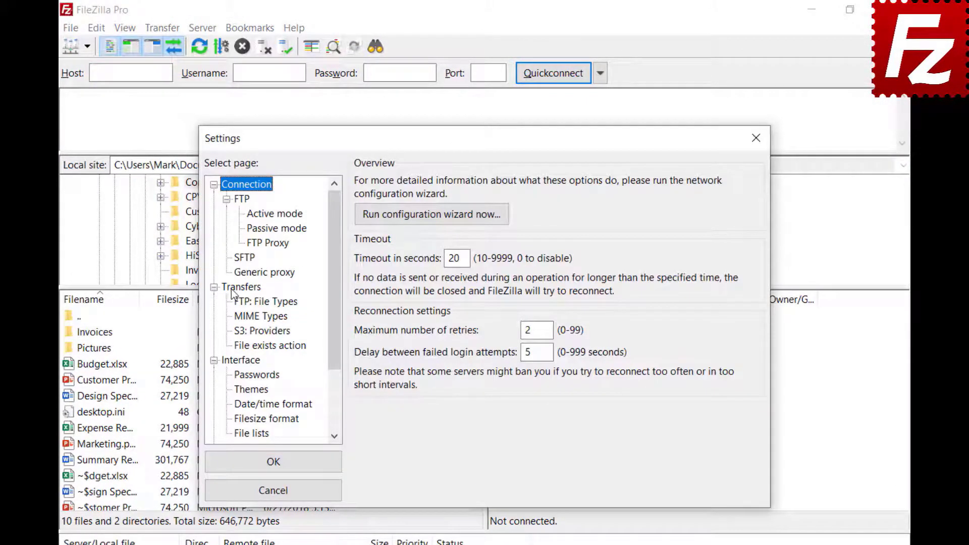
pyautogui.click(231, 289)
pyautogui.press('Tab')
pyautogui.write('10')
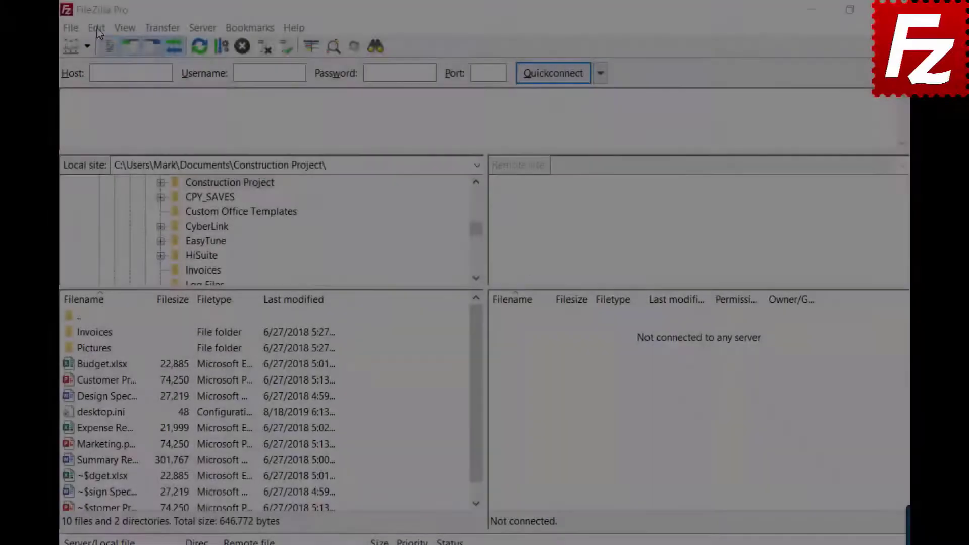
# - Enter 2 as the maximum simultaneous transfers in the transfer settings and close the settings without saving
pyautogui.click(97, 28)
pyautogui.click(106, 83)
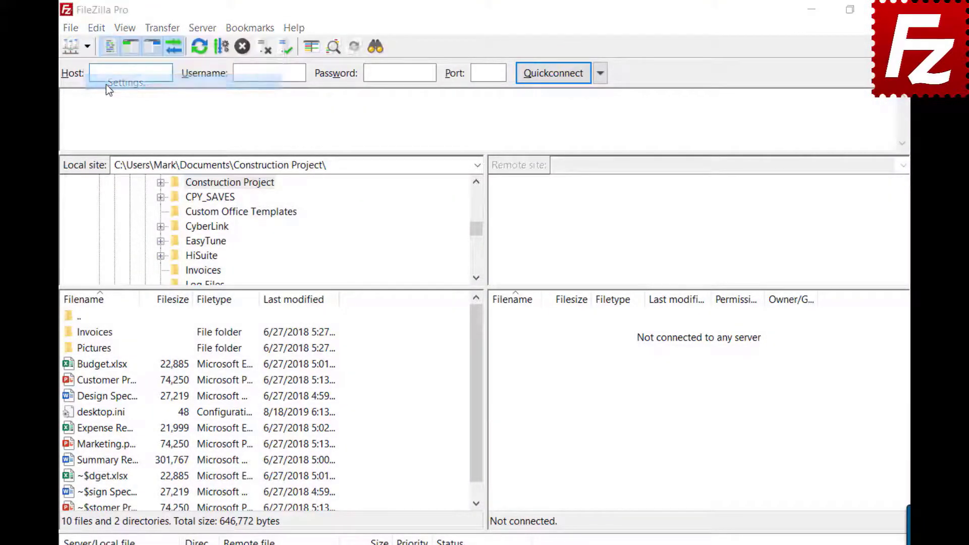
pyautogui.click(238, 291)
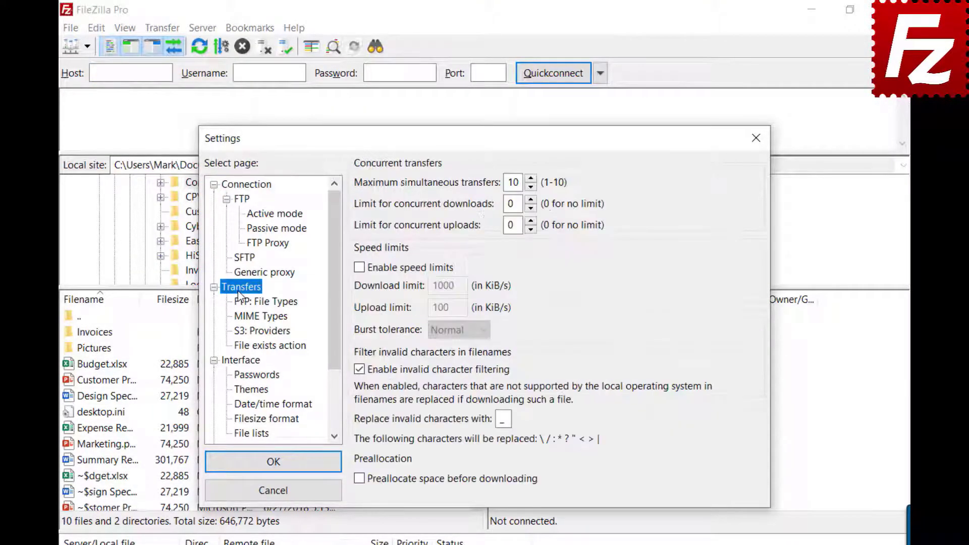
pyautogui.doubleClick(512, 183)
pyautogui.press('BackSpace')
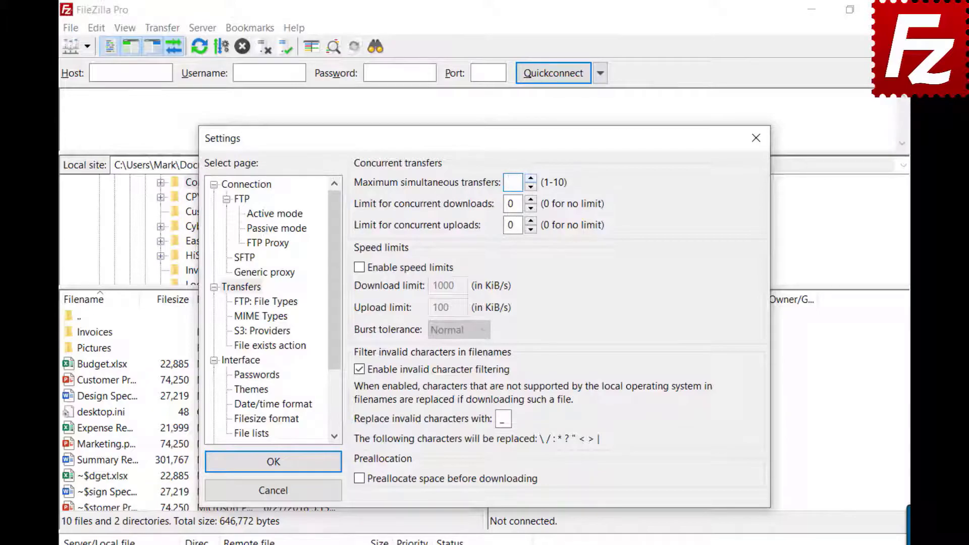
pyautogui.write('2')
pyautogui.click(757, 137)
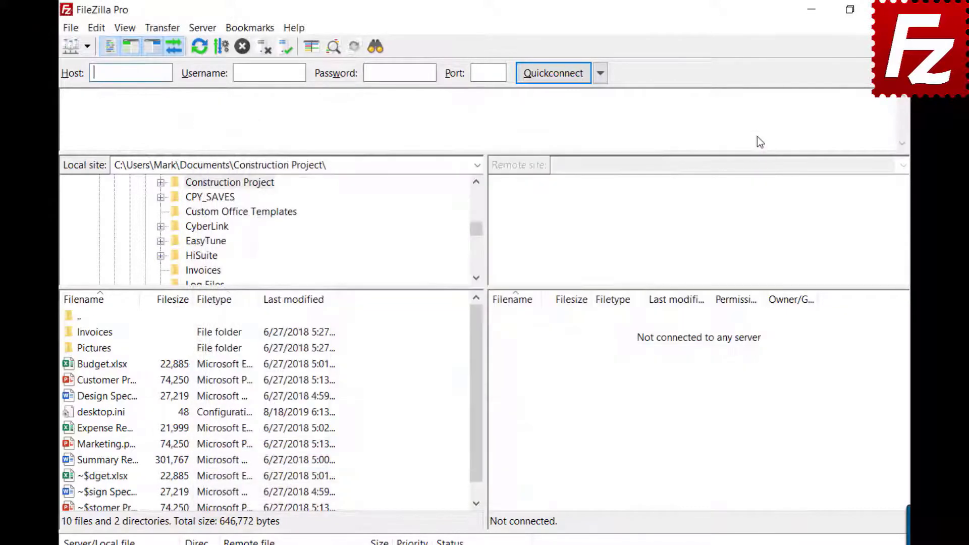
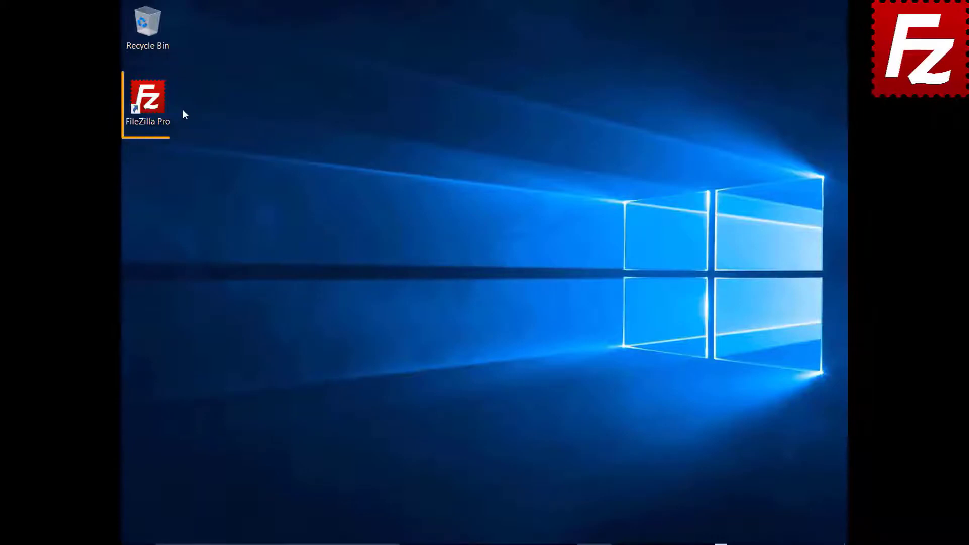
# - Launch FileZilla Pro and open the Site Manager
pyautogui.doubleClick(154, 104)
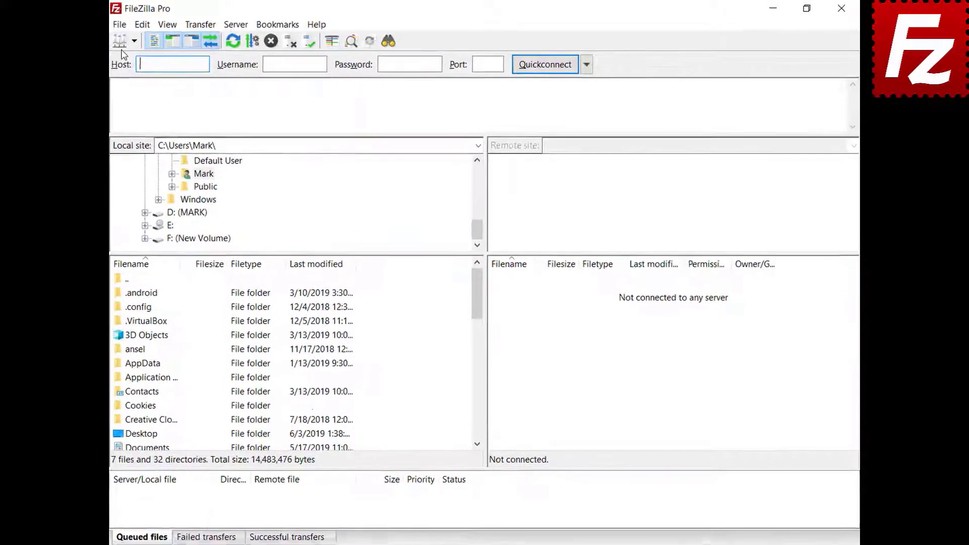
pyautogui.click(131, 24)
pyautogui.click(108, 40)
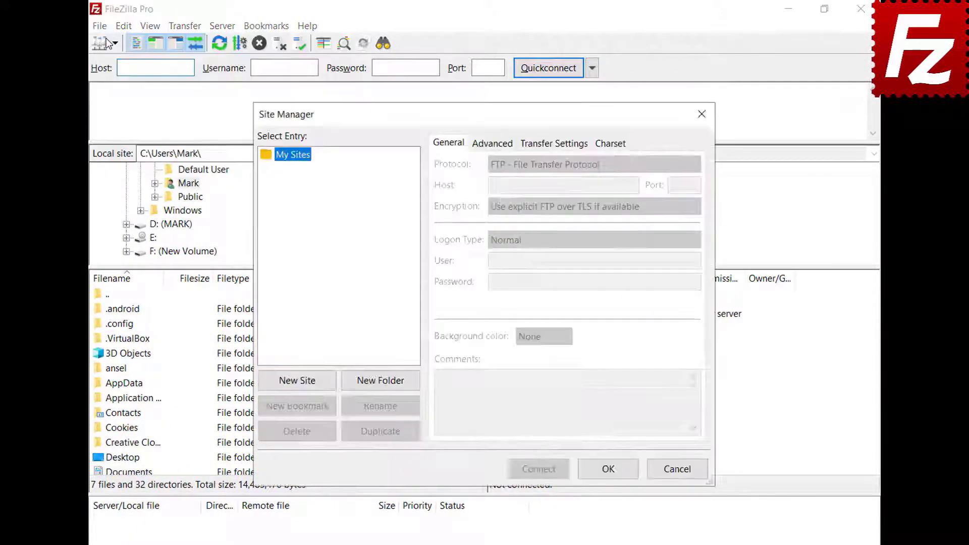
# - Create a site named SFTP using SFTP - SSH File Transfer Protocol with host 3.209.179.104
pyautogui.click(296, 382)
pyautogui.write('SFTP')
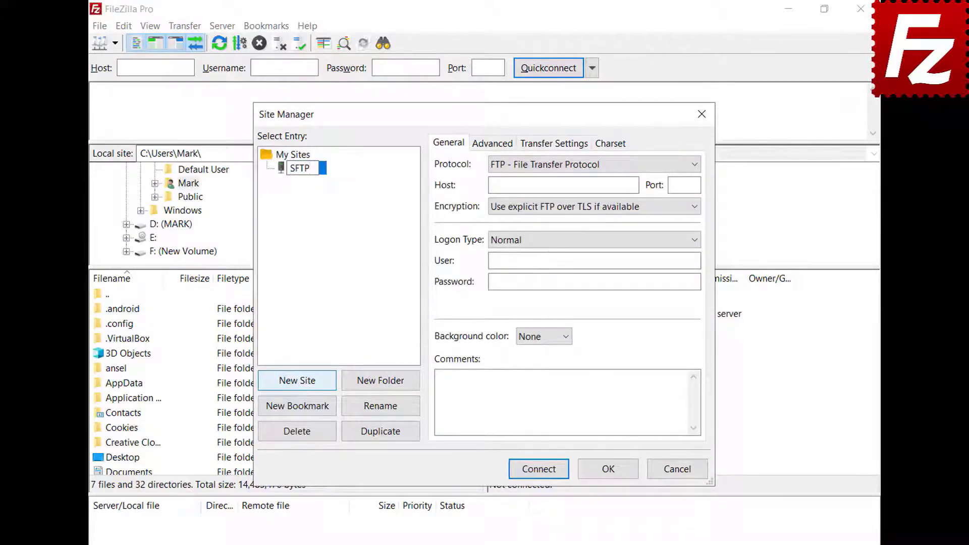
pyautogui.press('Return')
pyautogui.click(695, 165)
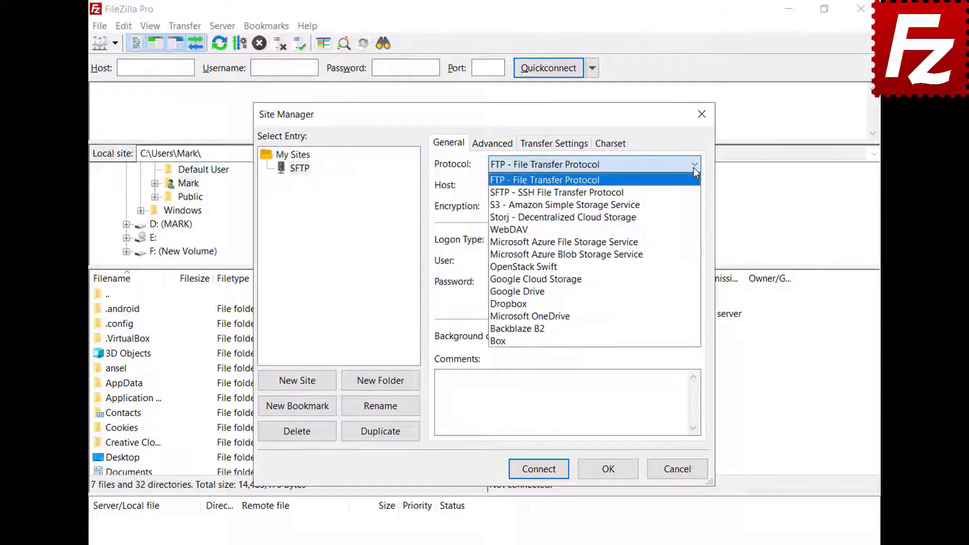
pyautogui.click(695, 195)
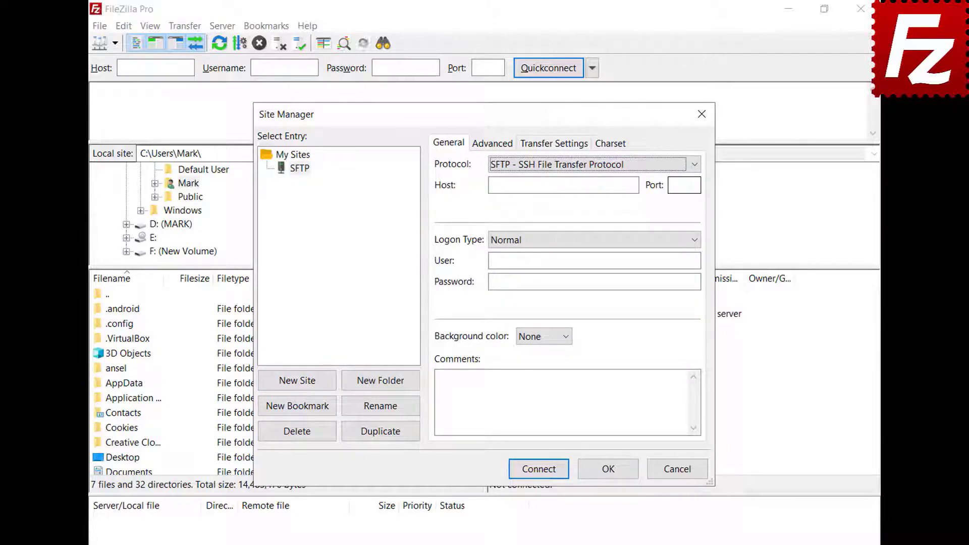
pyautogui.click(635, 186)
pyautogui.write('3.209.179.104')
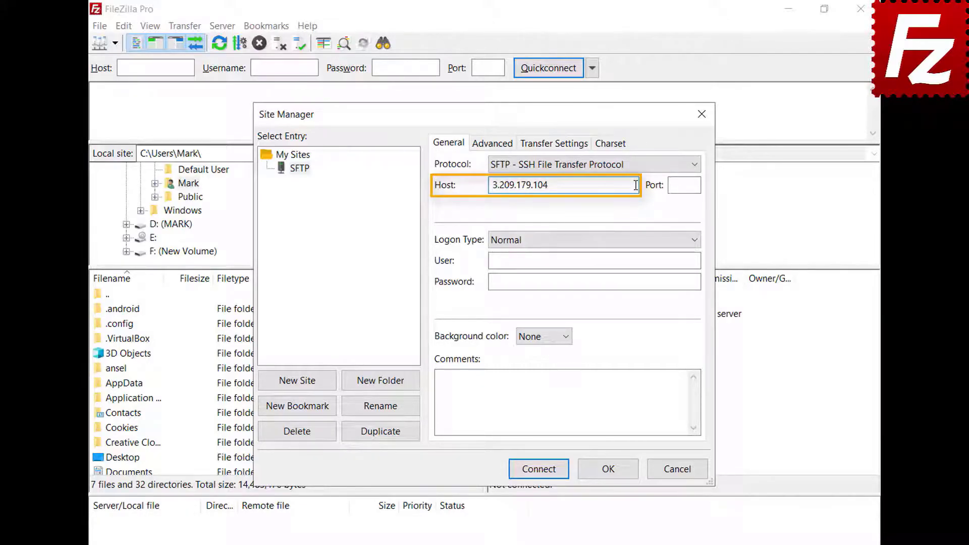
# - Set the SFTP site's logon type to Key file, with user ubuntu and key.ppk from Documents as the key file
pyautogui.click(694, 241)
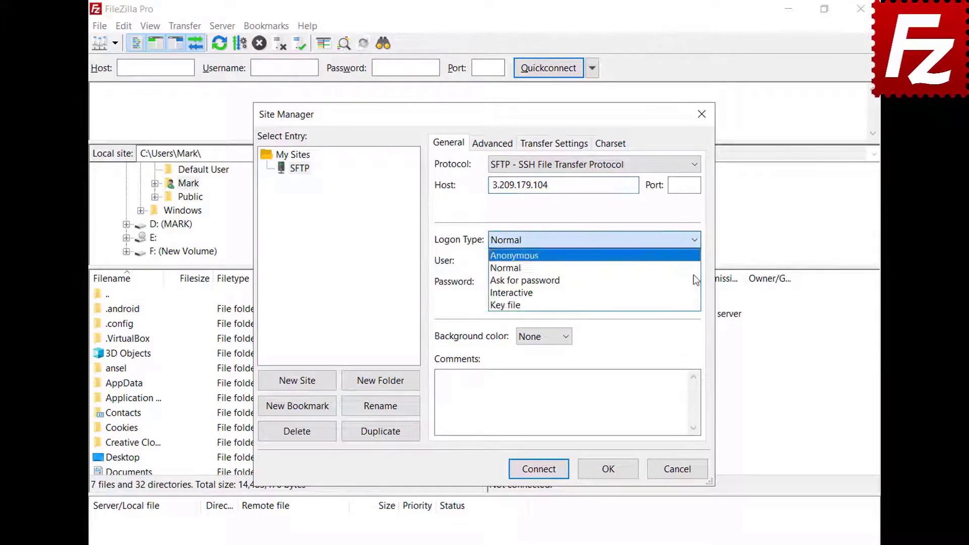
pyautogui.click(696, 305)
pyautogui.click(696, 261)
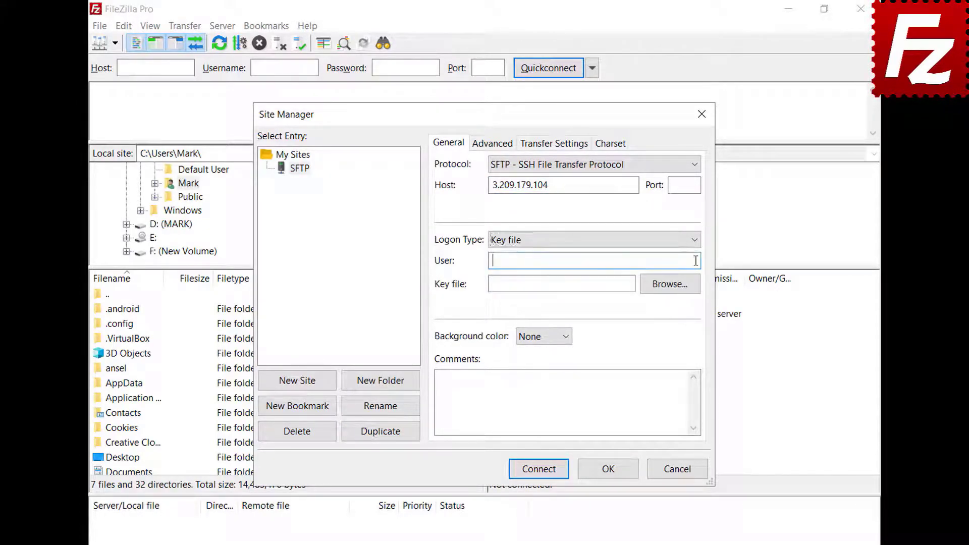
pyautogui.write('ubuntu')
pyautogui.click(670, 283)
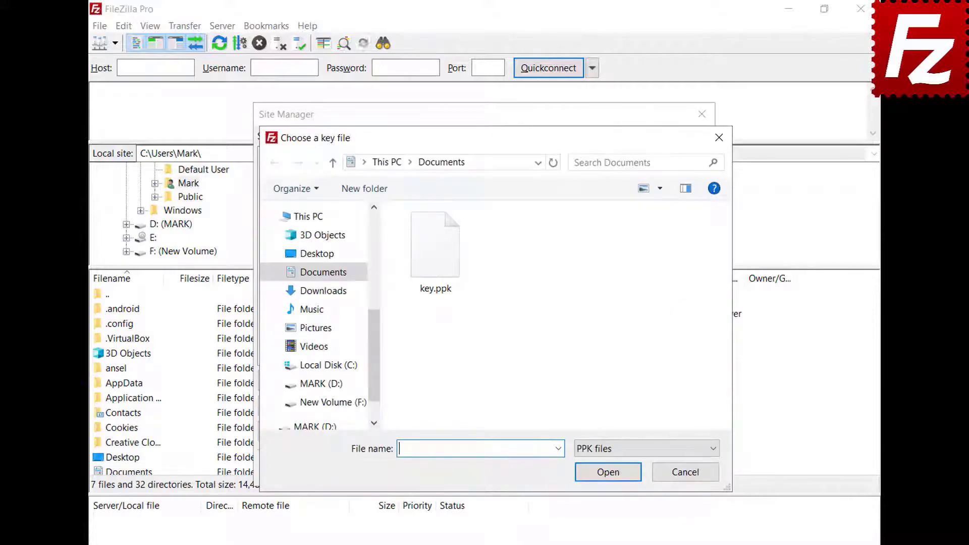
pyautogui.doubleClick(435, 252)
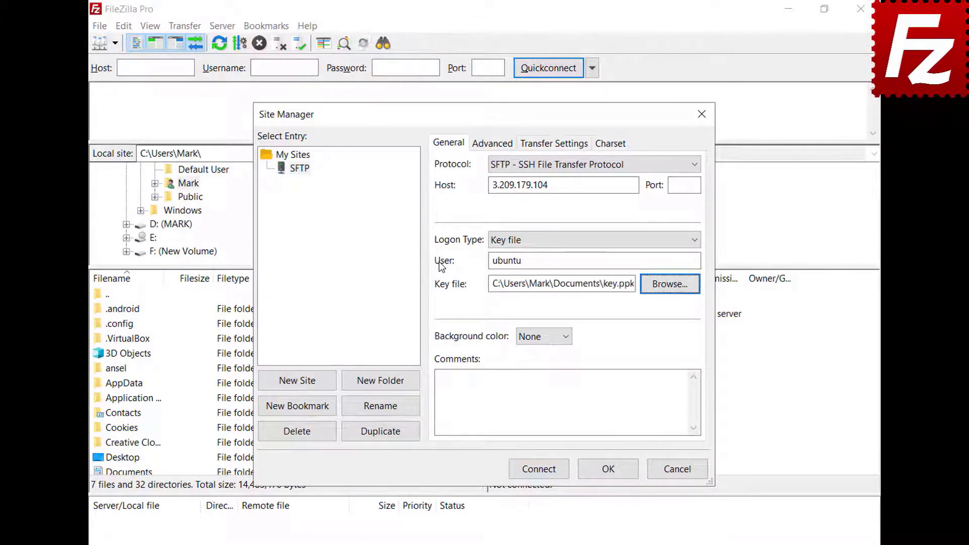
# - Connect to the SFTP site, always trusting its host key, and enter the key file's passphrase
pyautogui.click(541, 474)
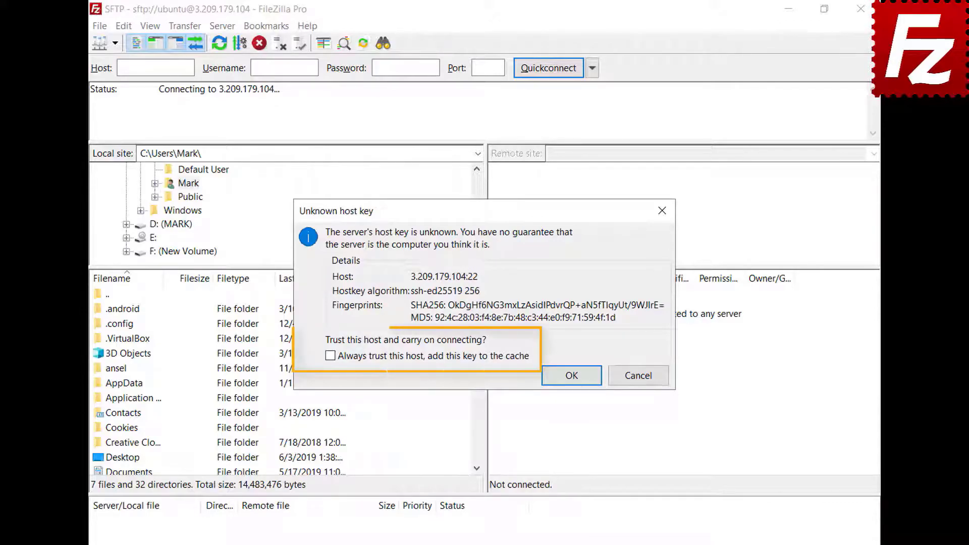
pyautogui.click(331, 355)
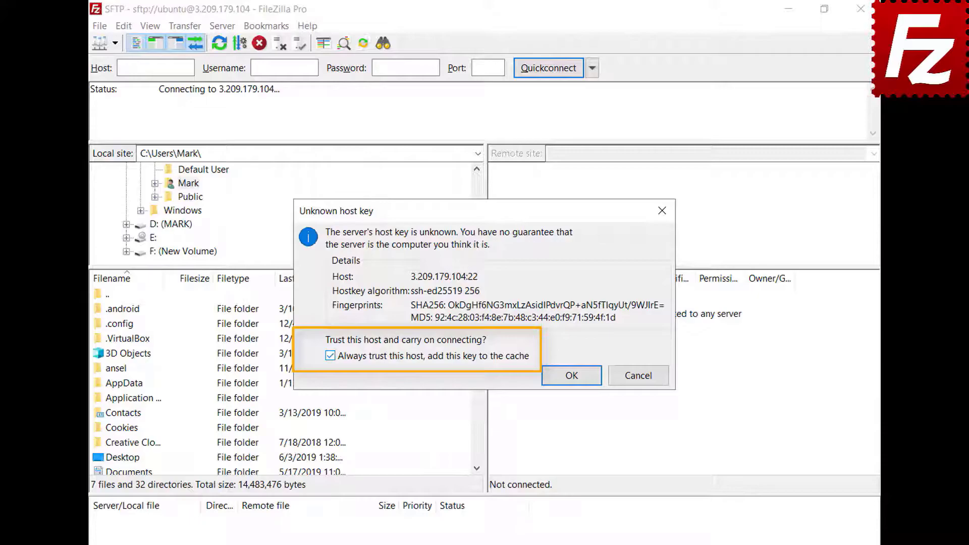
pyautogui.click(571, 376)
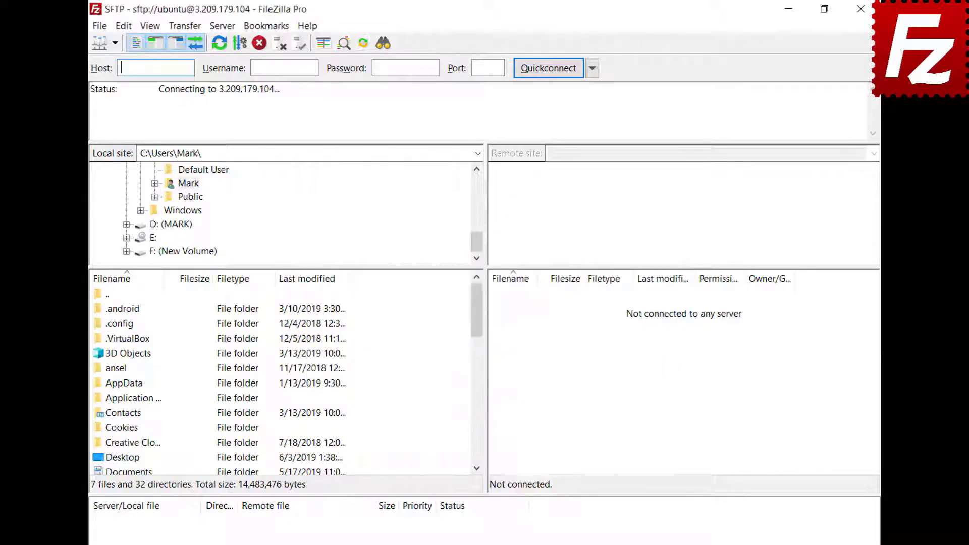
pyautogui.write('•••••')
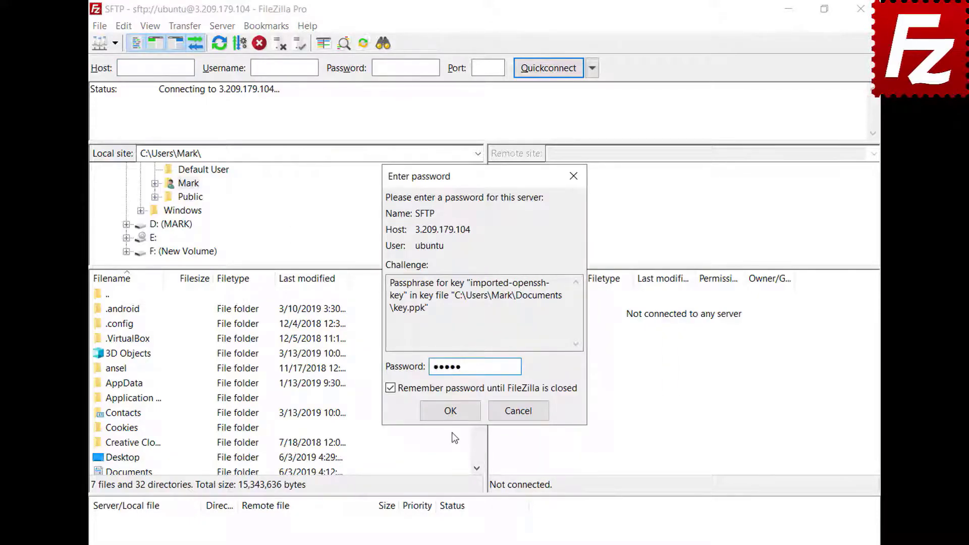
pyautogui.click(451, 410)
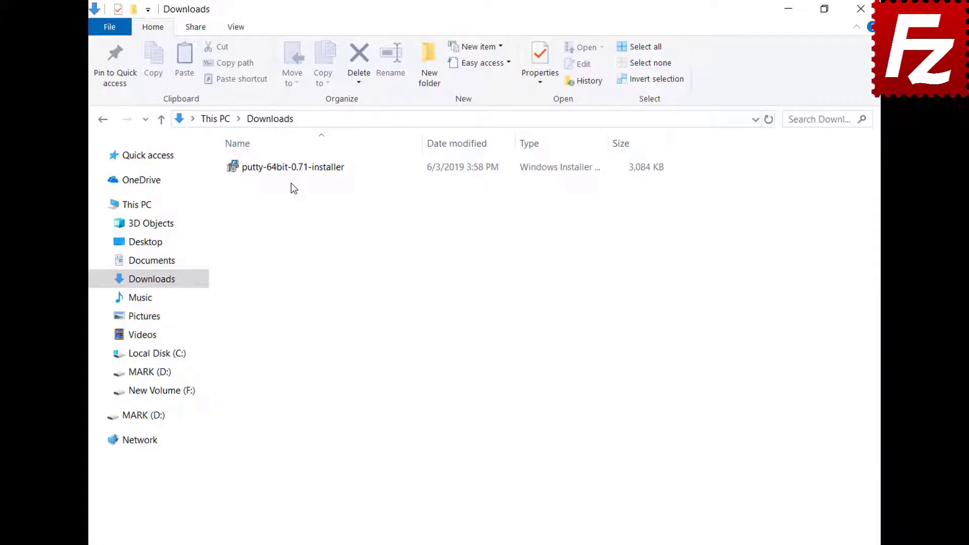
# - Install PuTTY release 0.71 (64-bit) from putty-64bit-0.71-installer in Downloads with the default features
pyautogui.doubleClick(287, 172)
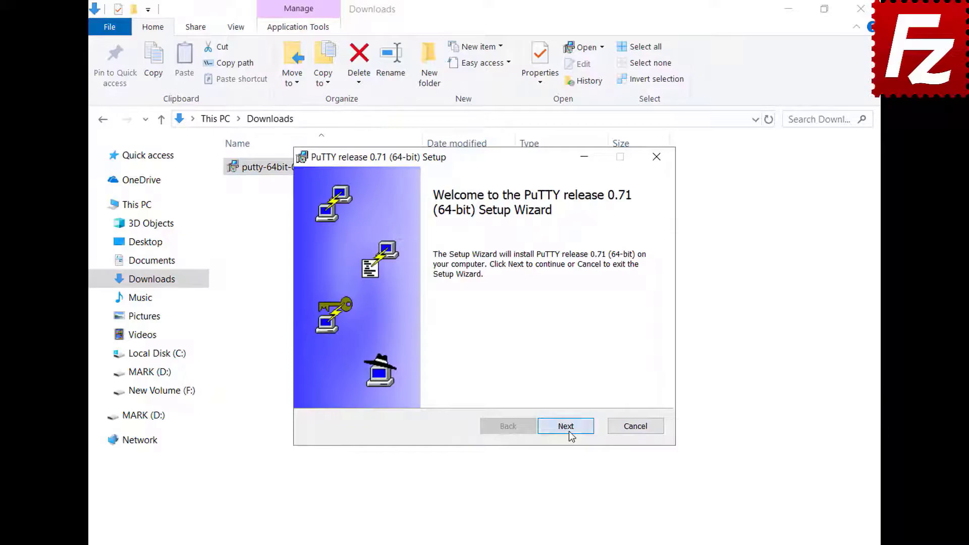
pyautogui.click(566, 427)
pyautogui.click(568, 431)
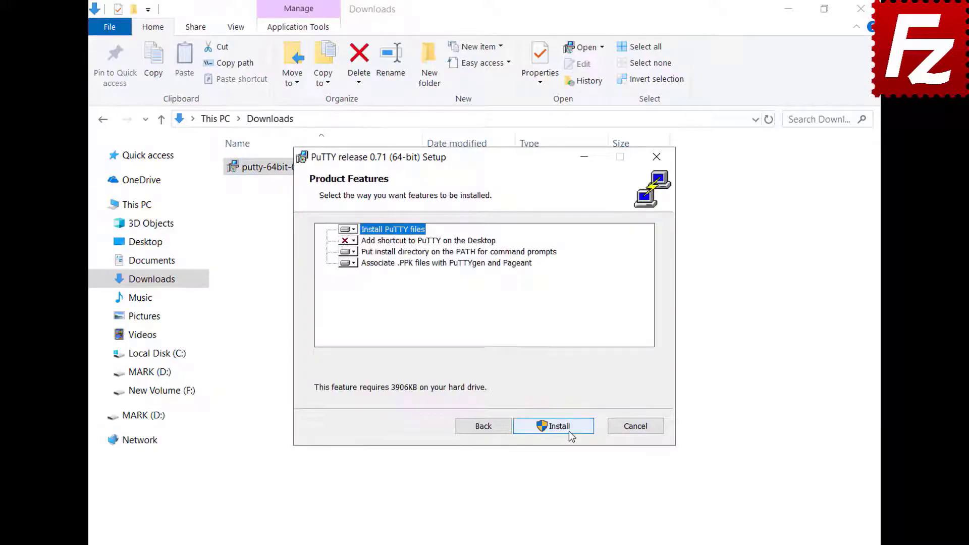
pyautogui.click(568, 431)
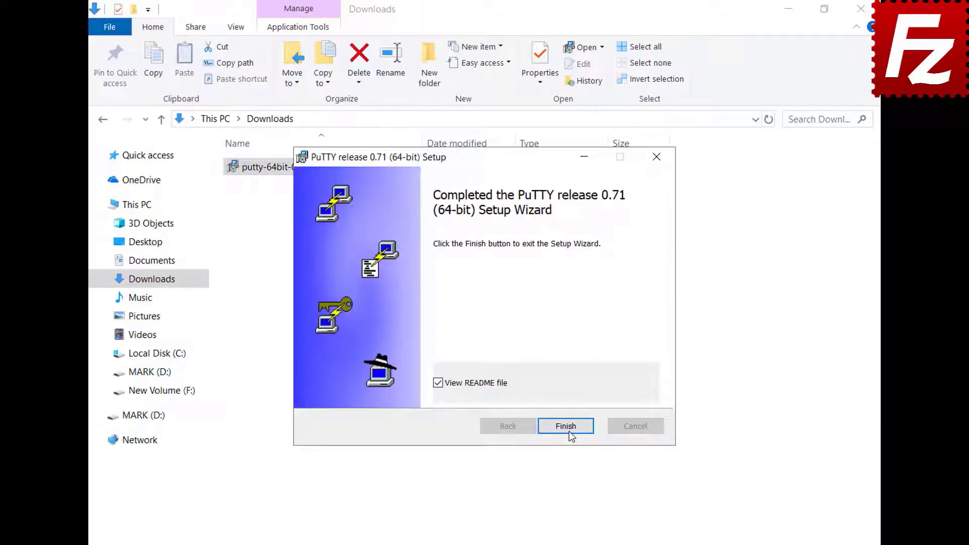
pyautogui.click(568, 431)
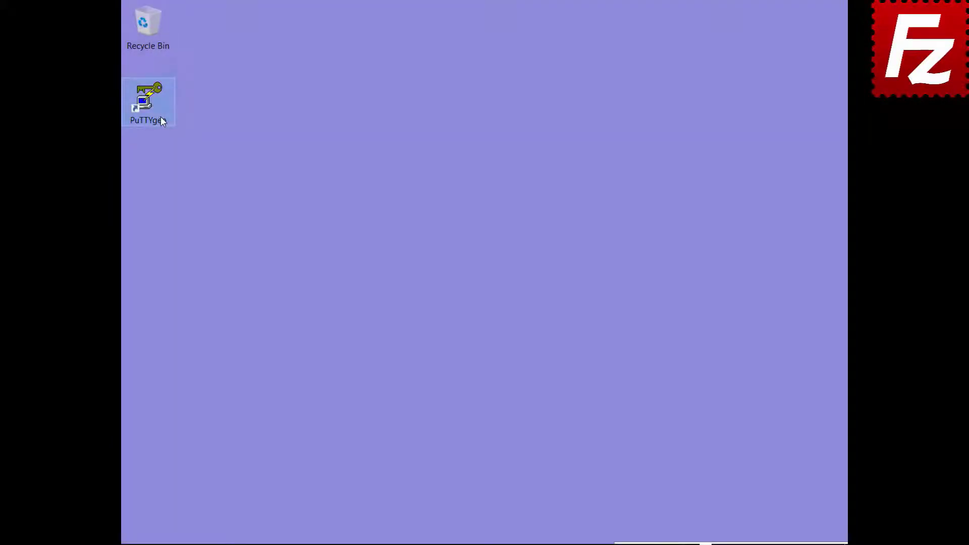
# - Launch PuTTYgen and import the existing OpenSSH private key, entering its passphrase
pyautogui.doubleClick(161, 120)
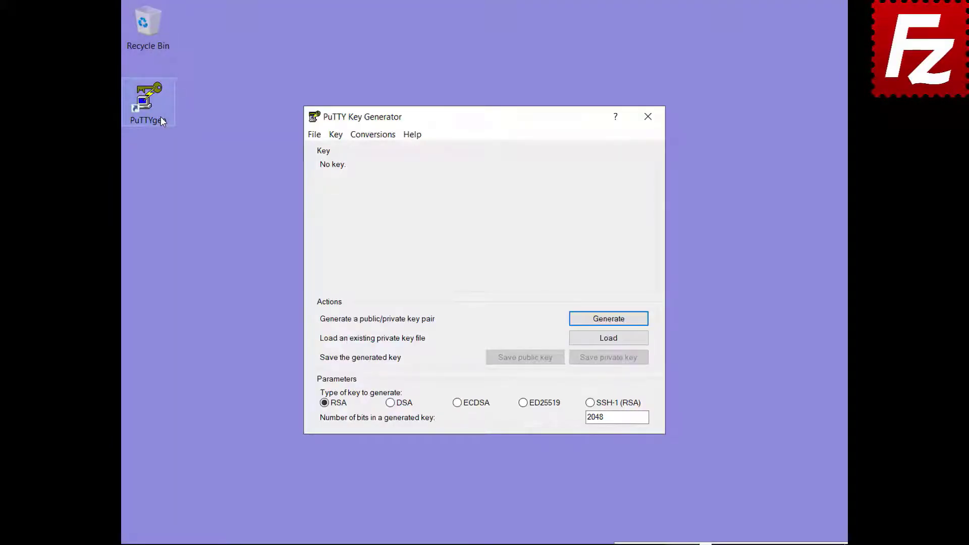
pyautogui.click(373, 136)
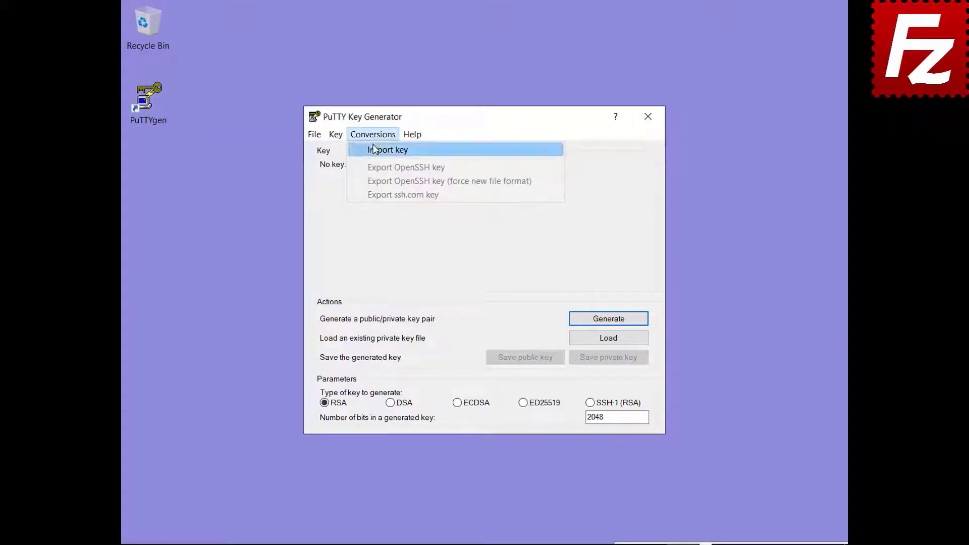
pyautogui.click(373, 150)
pyautogui.doubleClick(467, 269)
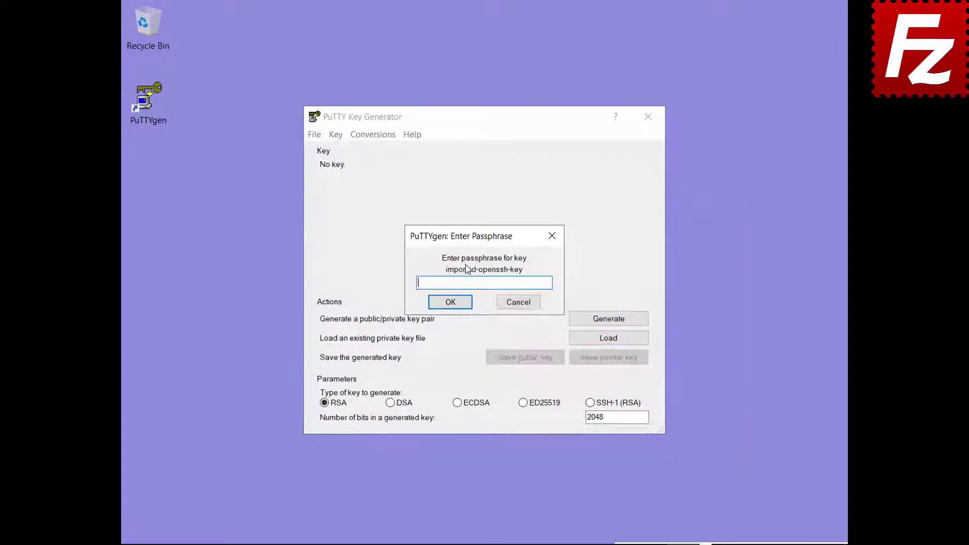
pyautogui.write('•••••')
pyautogui.click(449, 302)
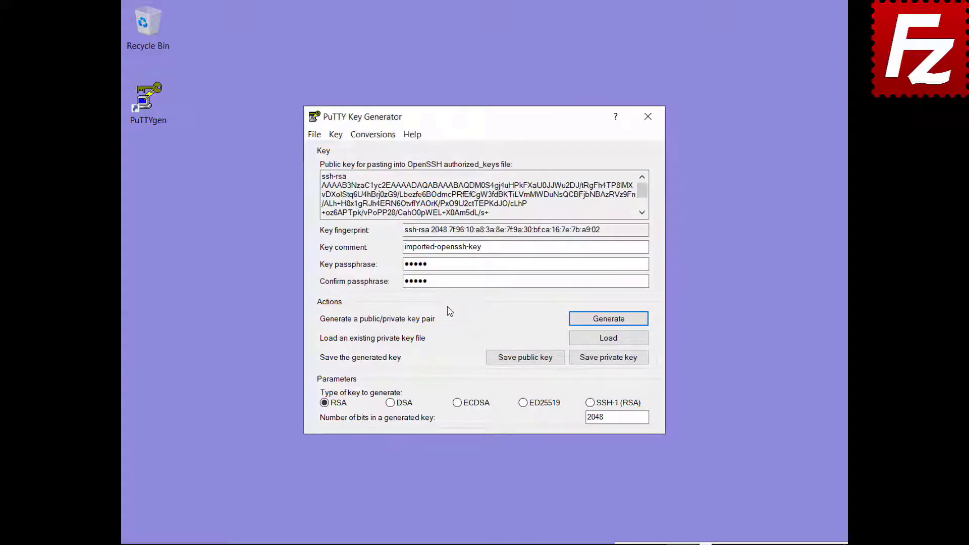
# - Save the imported private key as key.ppk in Documents
pyautogui.click(609, 358)
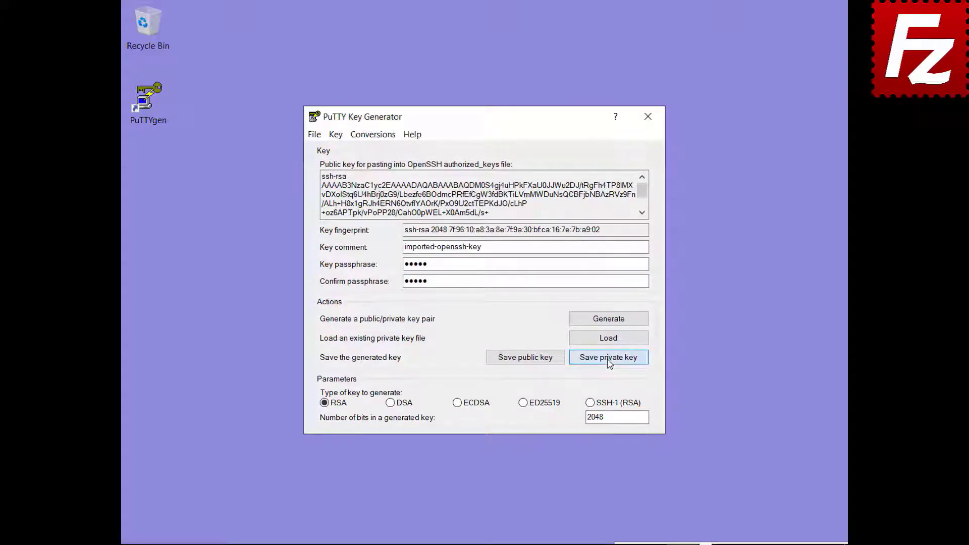
pyautogui.write('key.ppk')
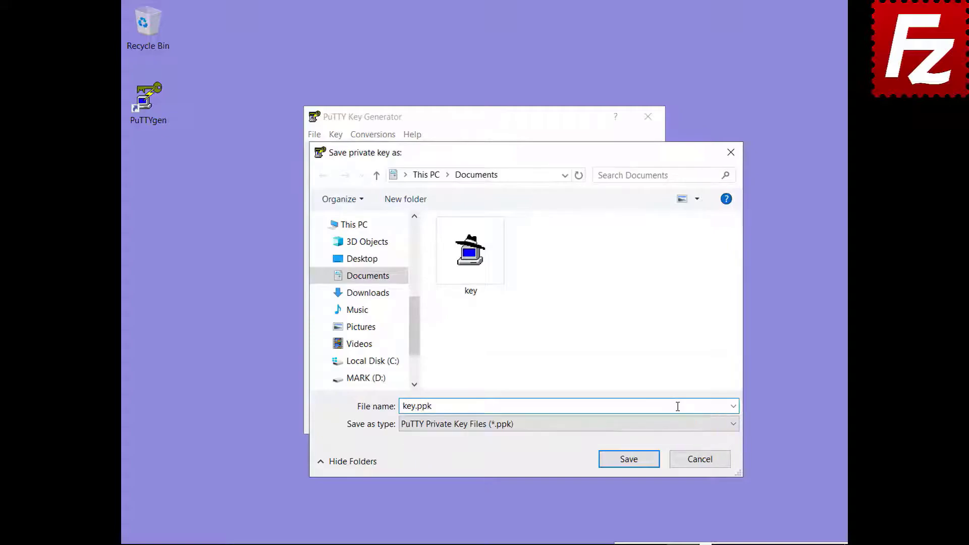
pyautogui.click(632, 462)
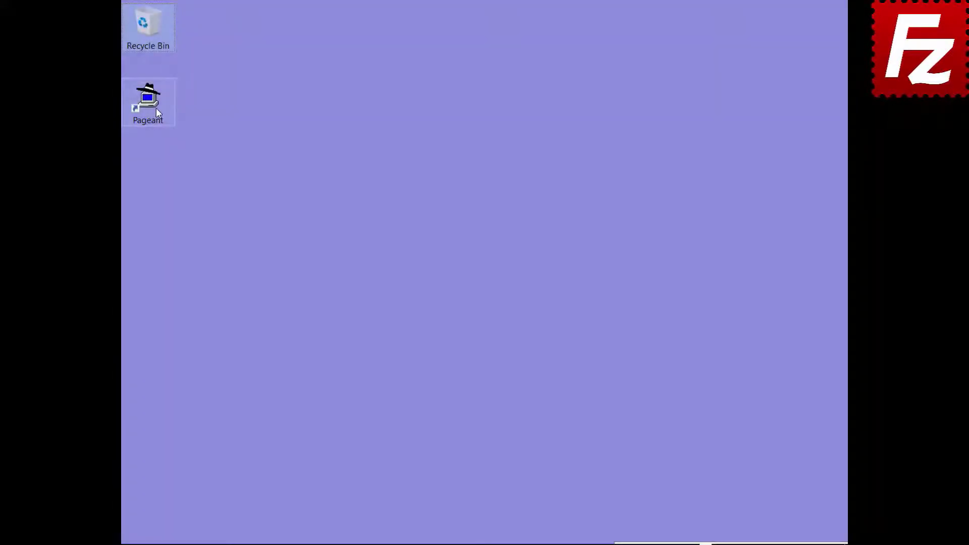
# - Launch Pageant and add the private key file from Documents to its key list, entering the key's passphrase
pyautogui.click(156, 107)
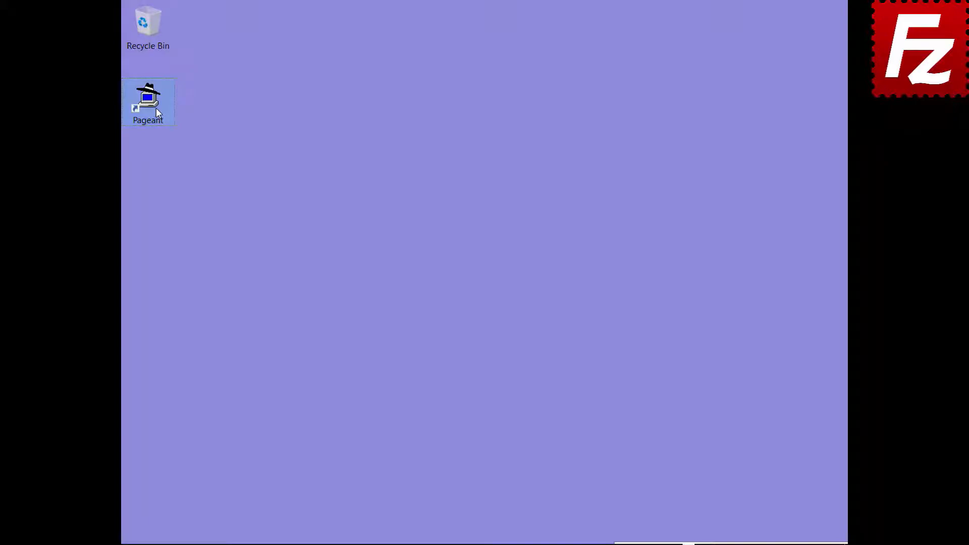
pyautogui.doubleClick(156, 108)
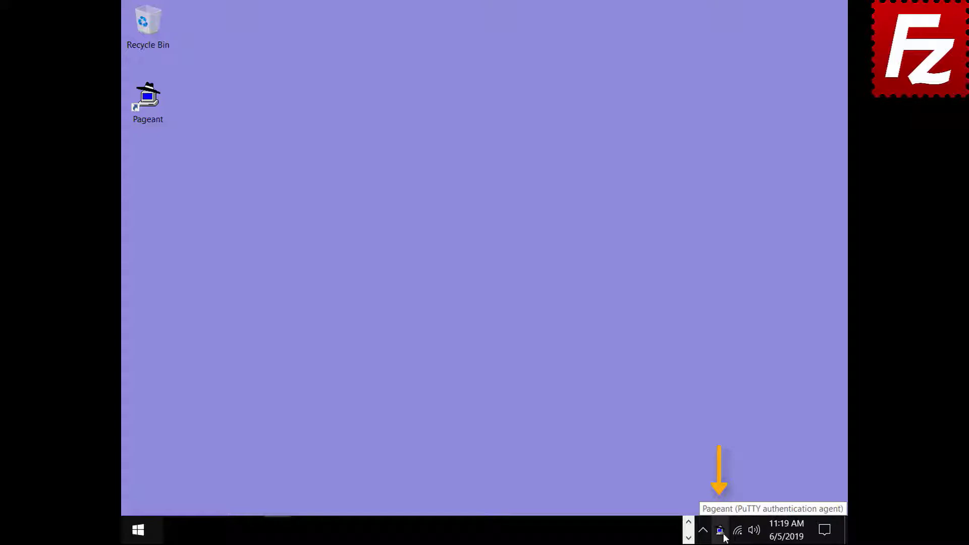
pyautogui.doubleClick(720, 531)
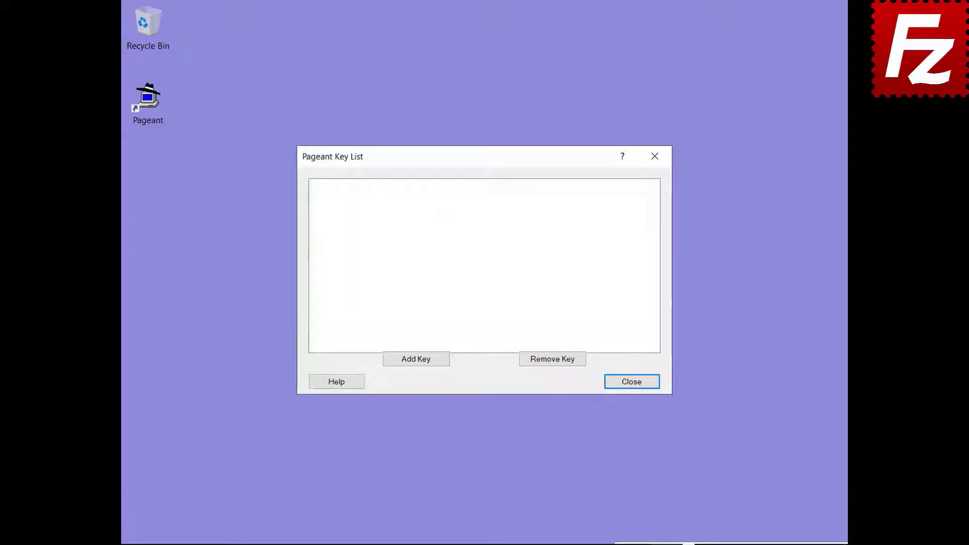
pyautogui.click(415, 362)
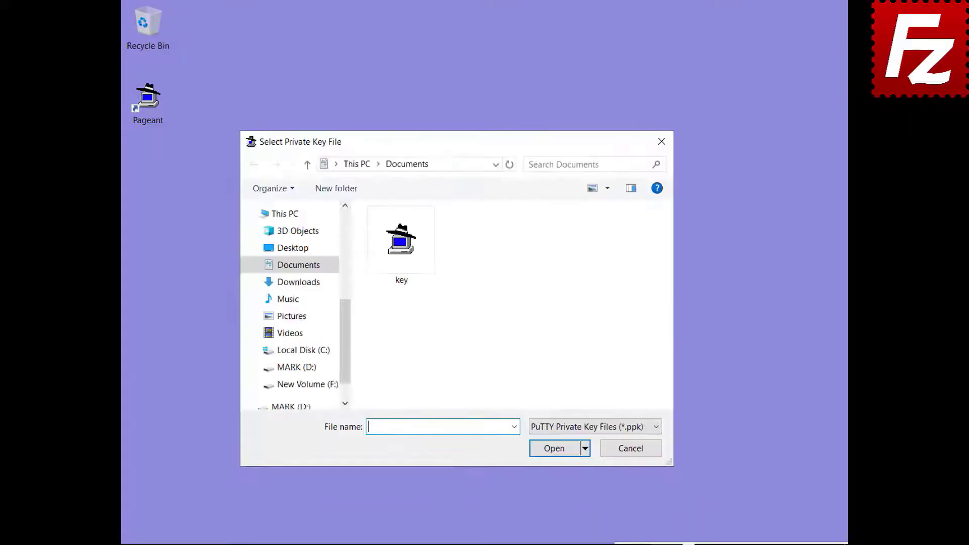
pyautogui.doubleClick(401, 280)
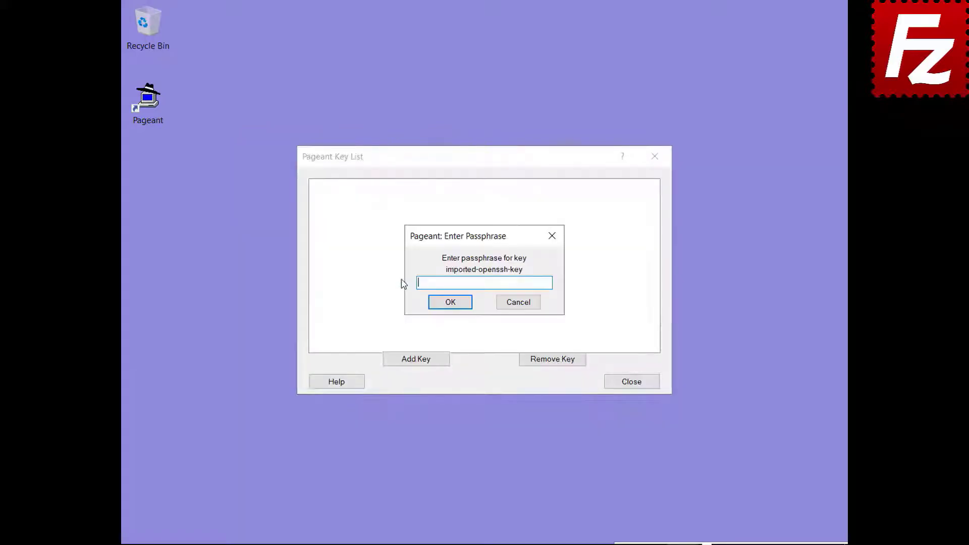
pyautogui.write('******')
pyautogui.click(449, 306)
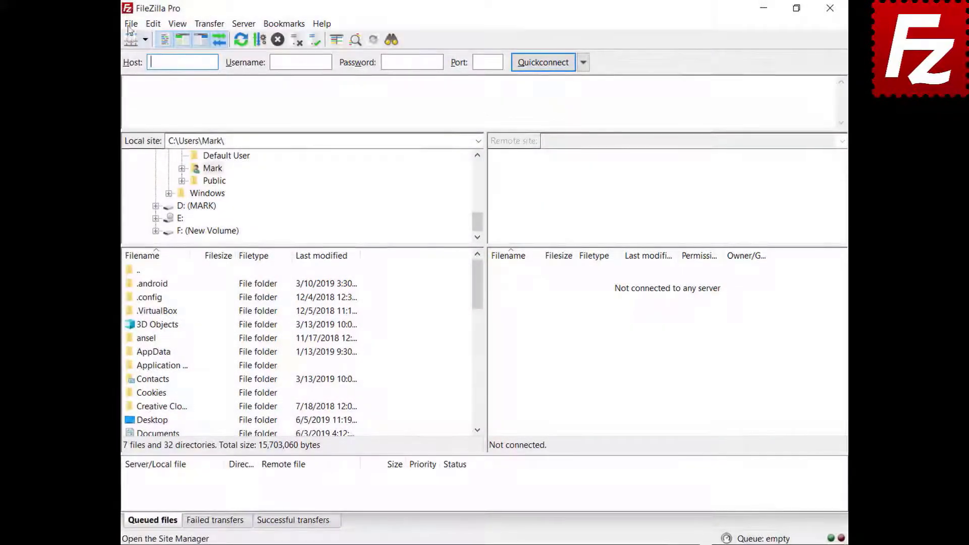
# - Open the Site Manager in FileZilla Pro
pyautogui.click(116, 25)
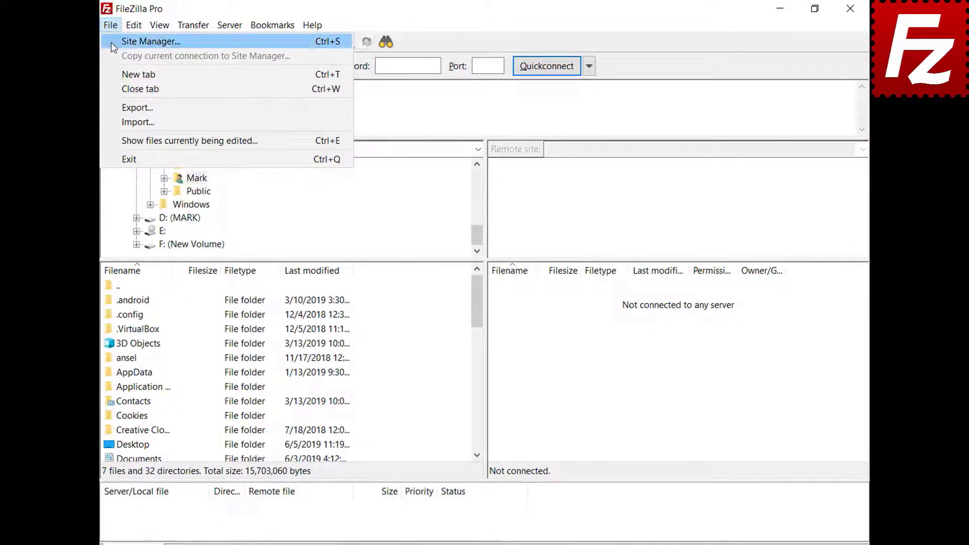
pyautogui.click(111, 41)
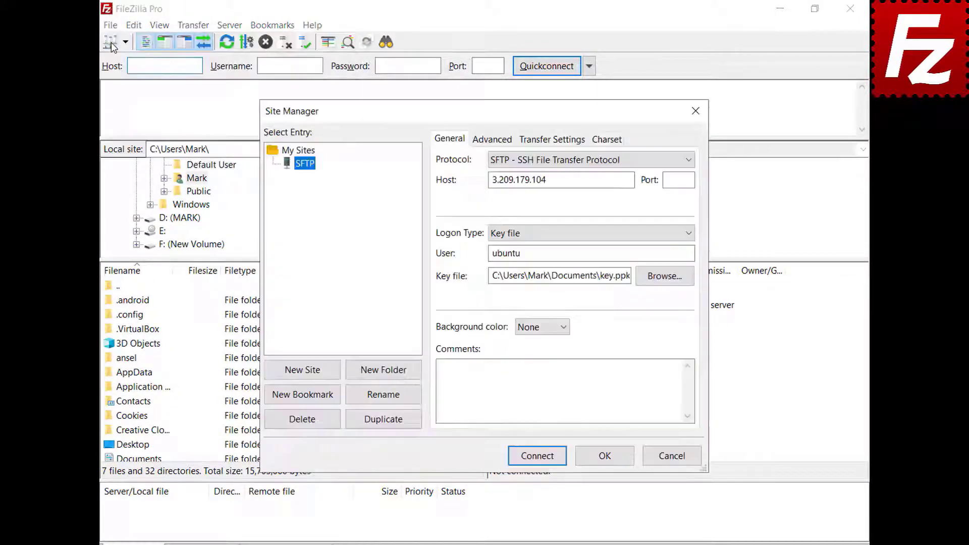
# - Set the SFTP site's logon type to Normal for the ubuntu user and connect to the site
pyautogui.click(690, 232)
pyautogui.click(681, 260)
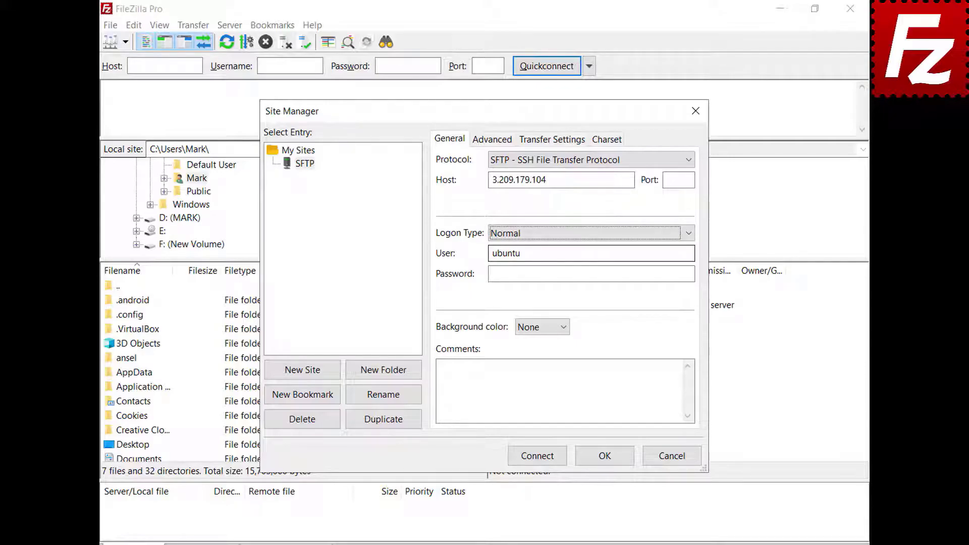
pyautogui.click(538, 464)
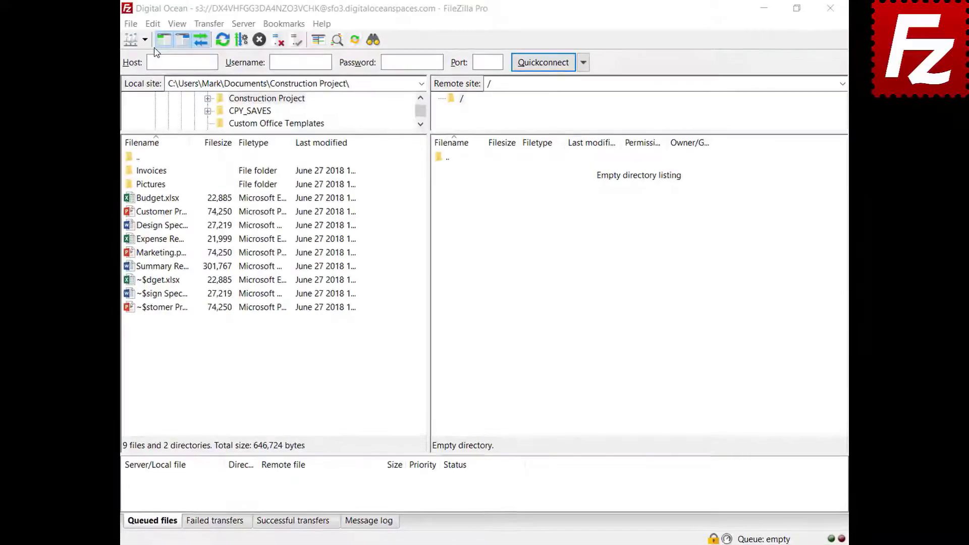
# - Add json to the filetypes treated as ASCII files in the FTP file type settings and save the settings
pyautogui.click(111, 26)
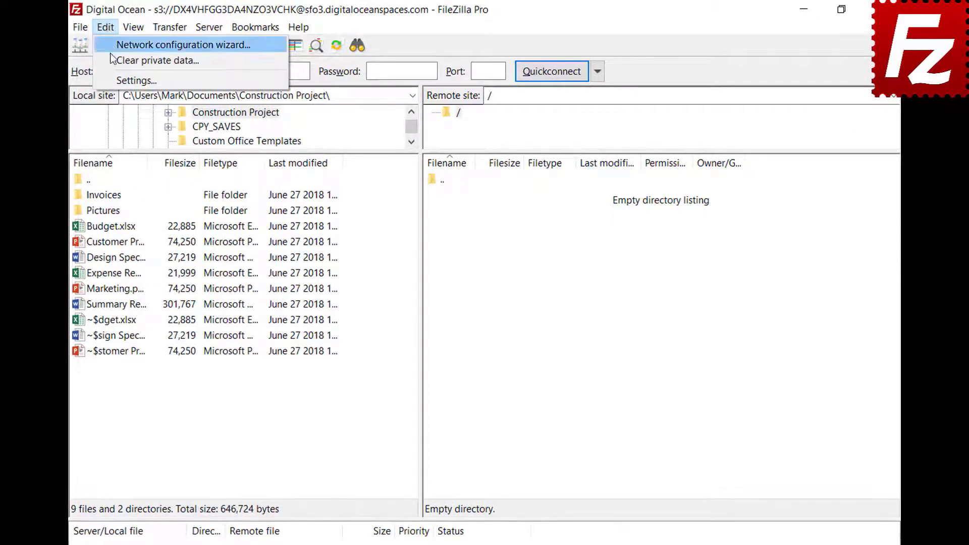
pyautogui.click(114, 80)
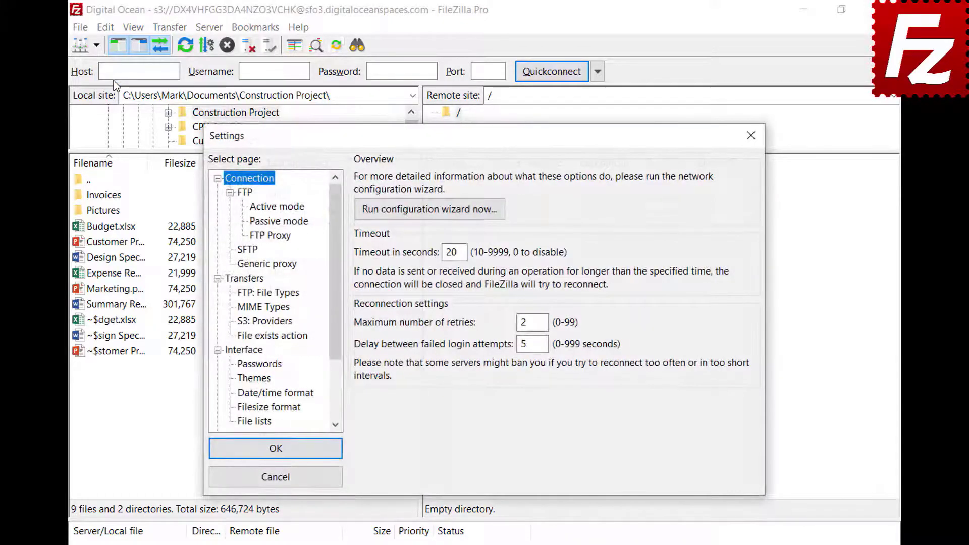
pyautogui.click(240, 295)
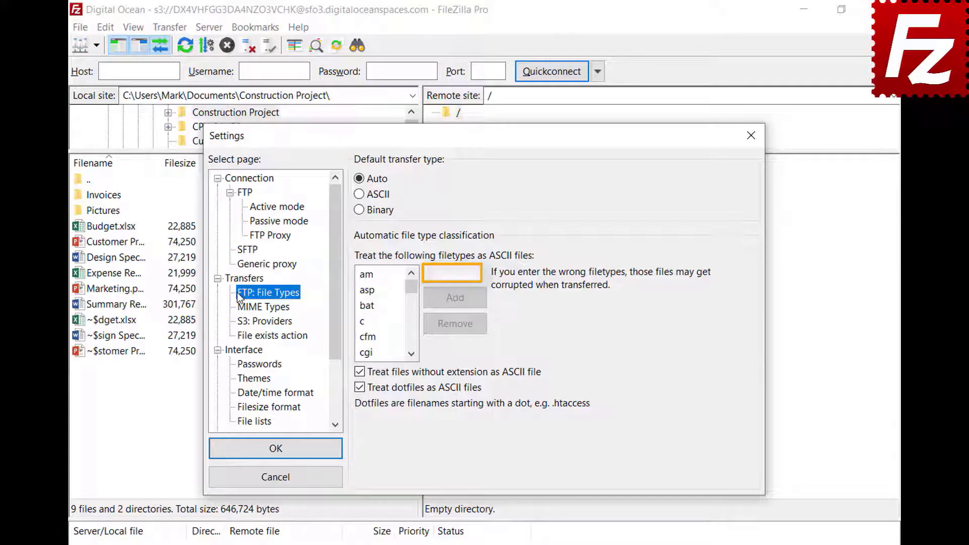
pyautogui.click(476, 275)
pyautogui.write('json')
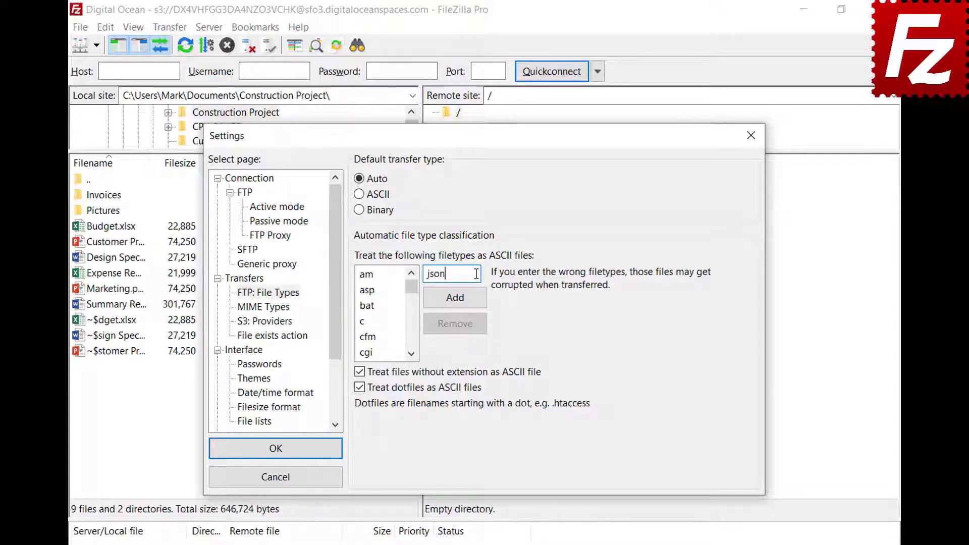
pyautogui.click(455, 303)
pyautogui.moveTo(411, 286); pyautogui.dragTo(413, 314)
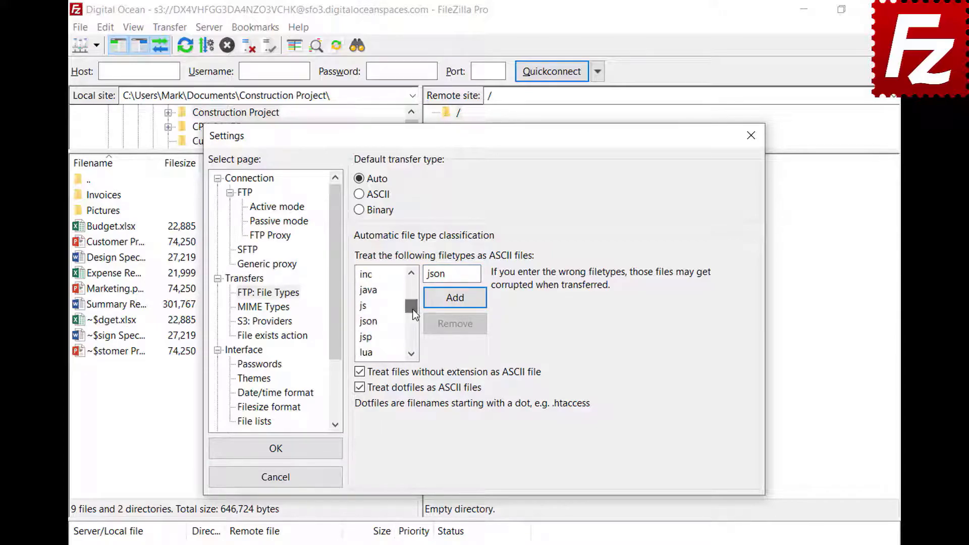
pyautogui.click(379, 323)
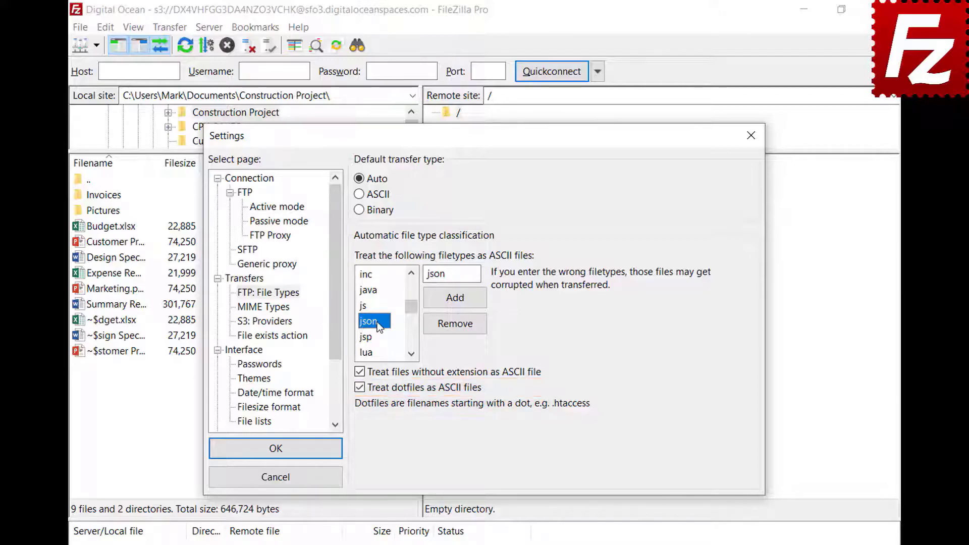
pyautogui.click(275, 455)
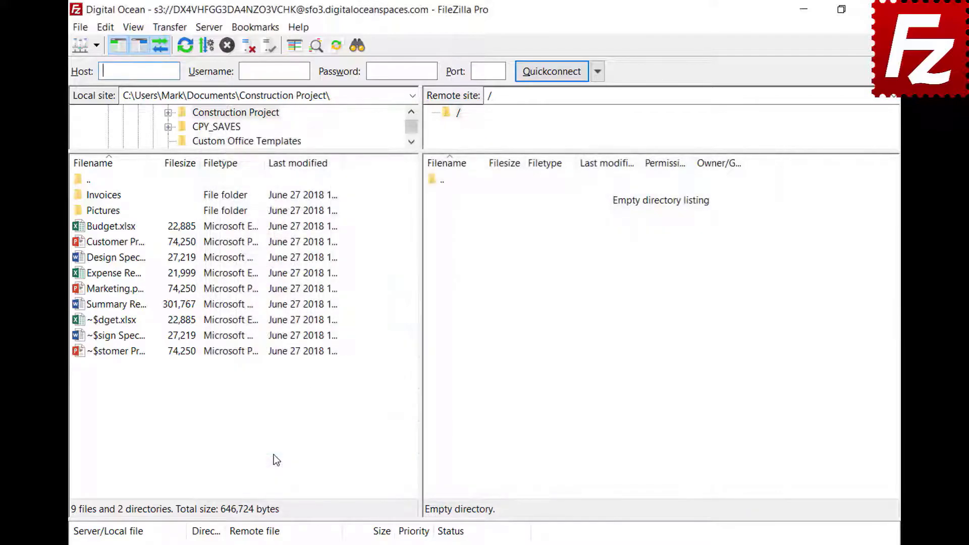
# - Connect to the saved FTP site in a new tab and show the available transfer types
pyautogui.click(96, 47)
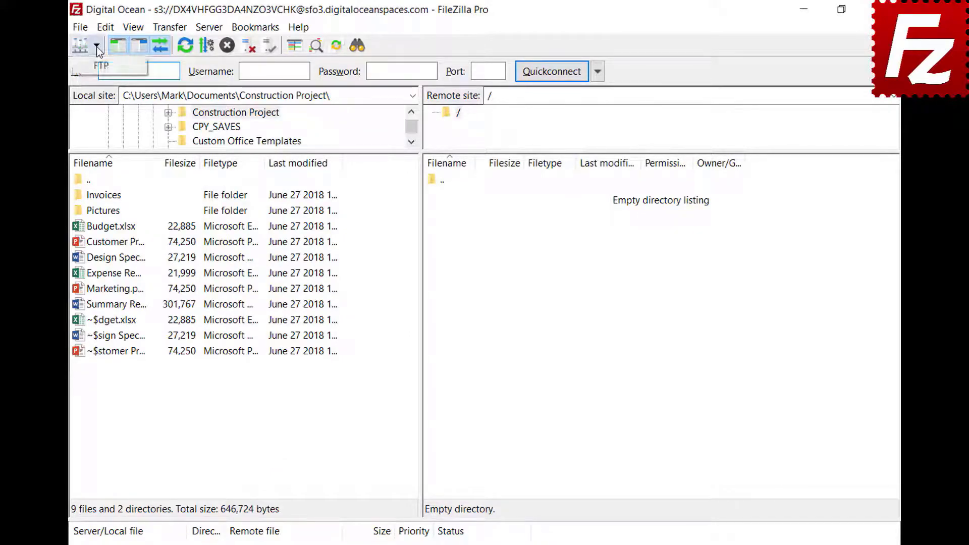
pyautogui.click(96, 63)
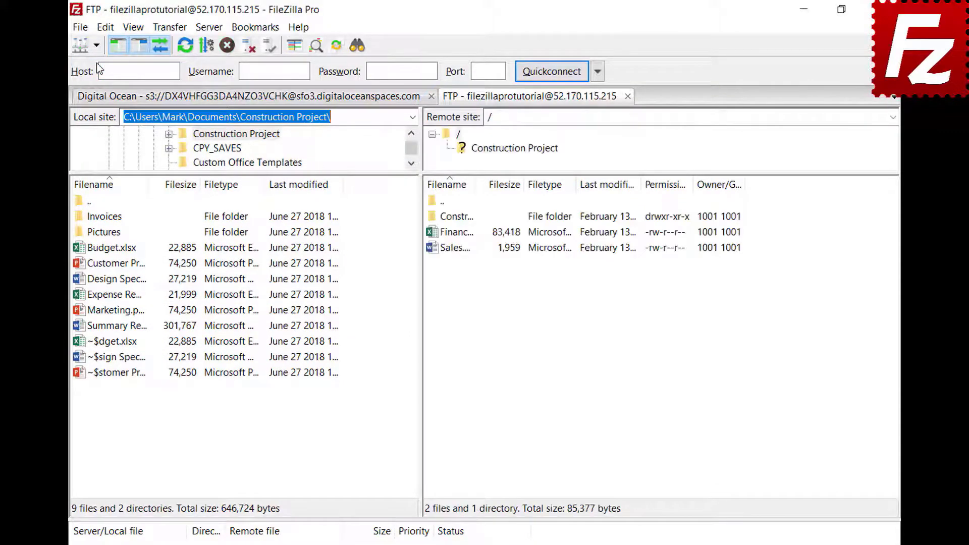
pyautogui.click(170, 27)
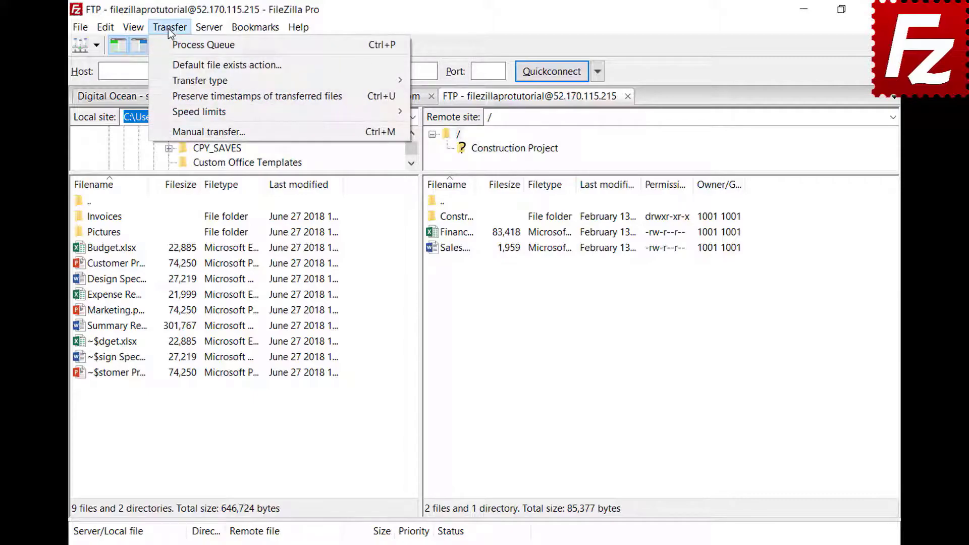
pyautogui.moveTo(173, 80)
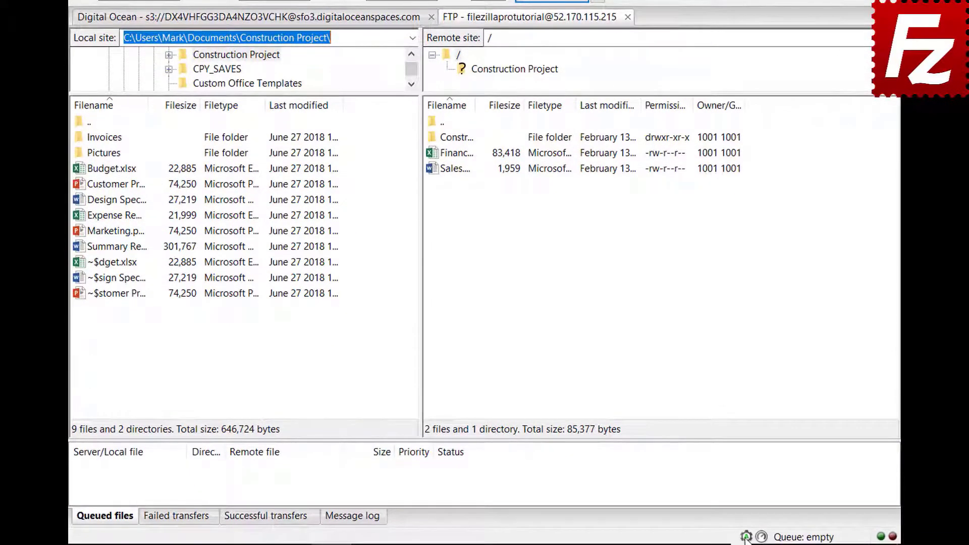
pyautogui.click(745, 536)
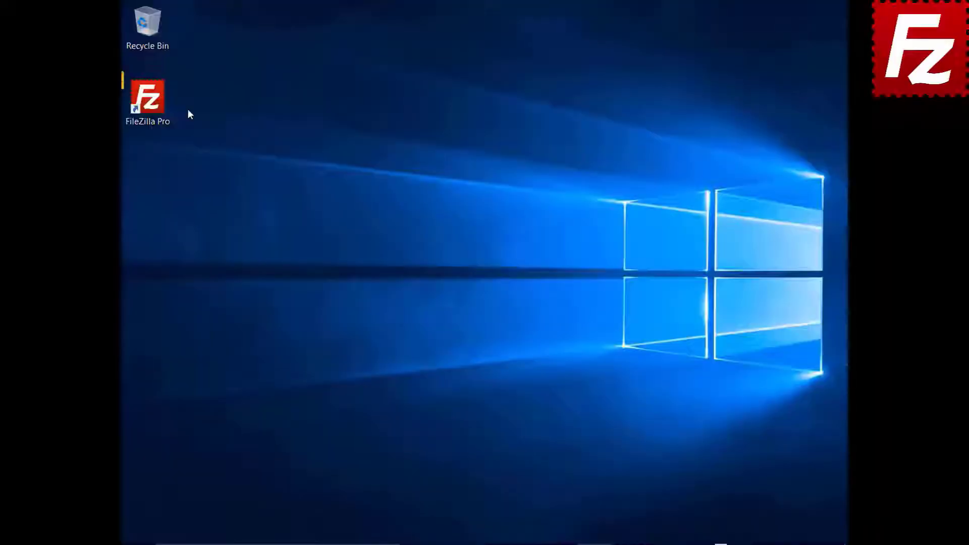
# - Launch FileZilla Pro from the desktop and connect to the saved FTP Tutorial site
pyautogui.doubleClick(154, 104)
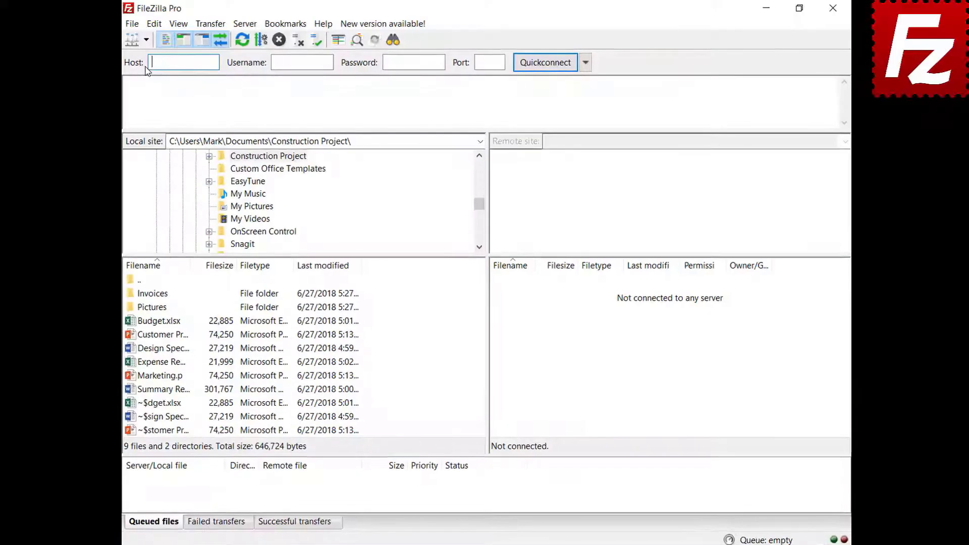
pyautogui.click(168, 44)
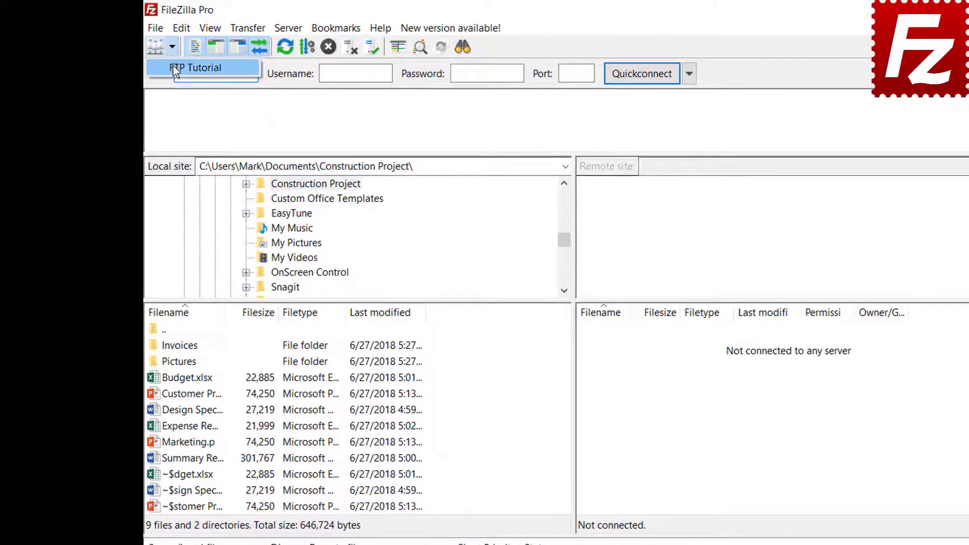
pyautogui.click(173, 65)
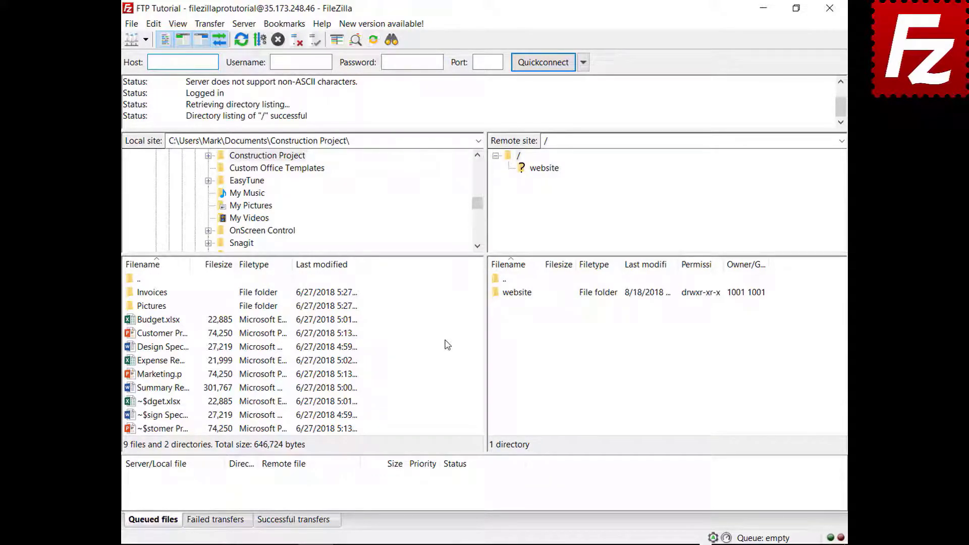
# - Upload the local file Summary Report.docx to the server's root directory
pyautogui.click(162, 388)
pyautogui.rightClick(162, 388)
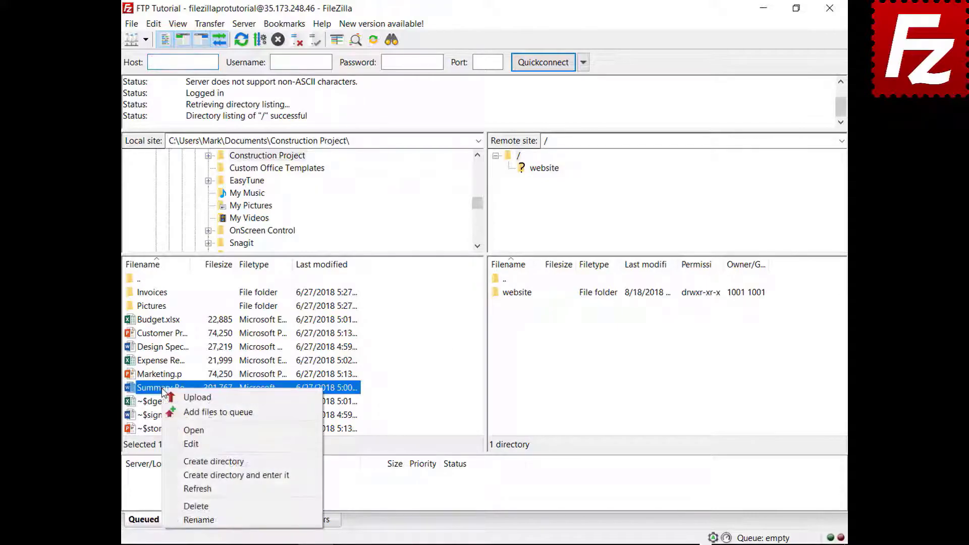
pyautogui.click(183, 399)
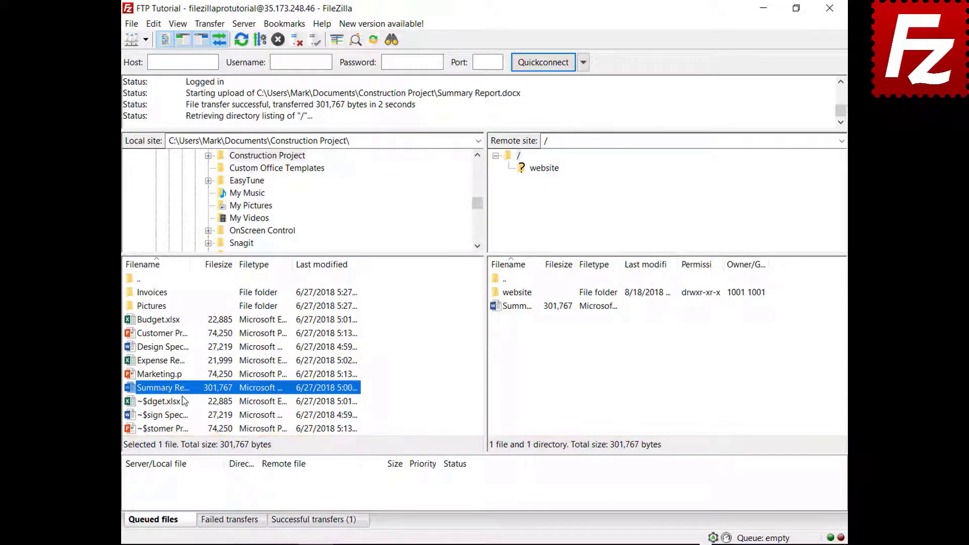
# - Add Budget.xlsx and the Invoices folder to the upload queue and process the queue
pyautogui.click(163, 322)
pyautogui.rightClick(163, 322)
pyautogui.click(192, 342)
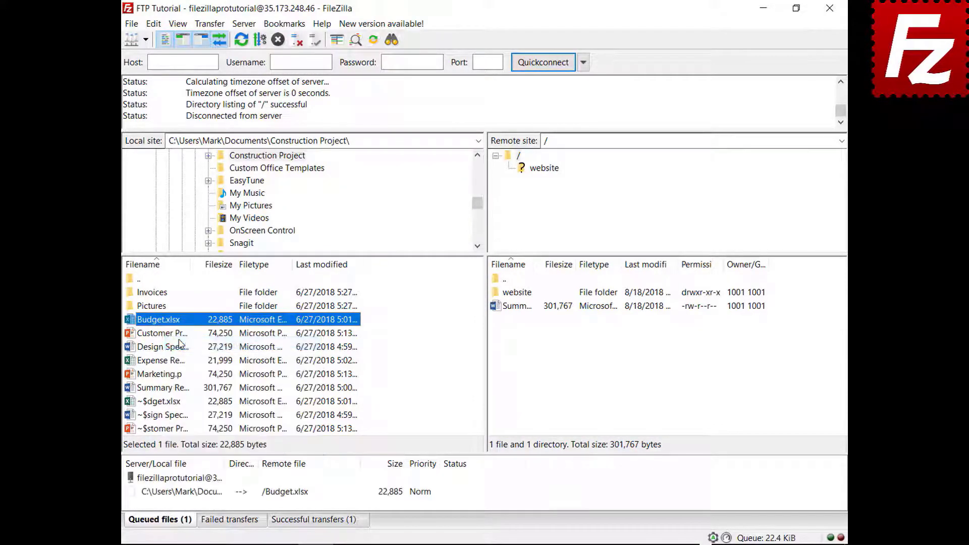
pyautogui.click(160, 294)
pyautogui.rightClick(161, 295)
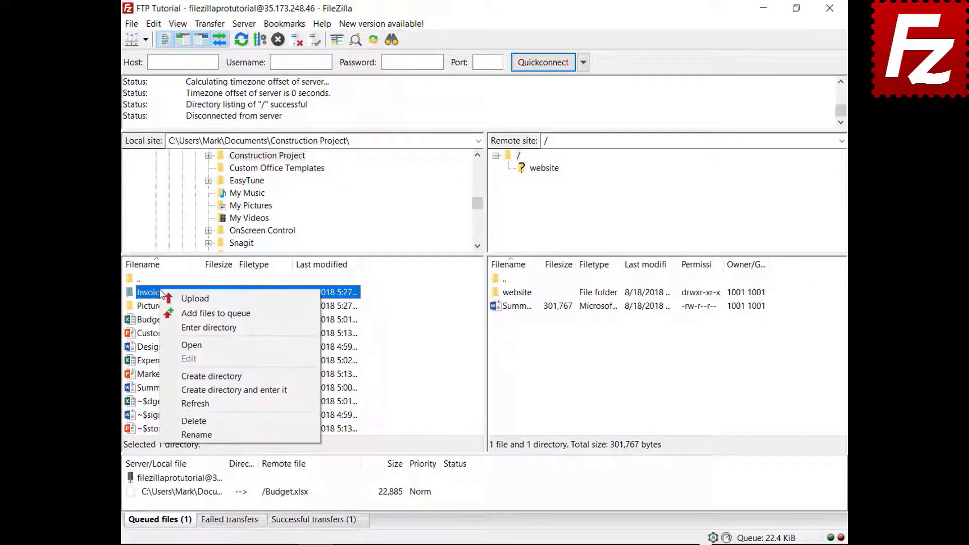
pyautogui.click(172, 313)
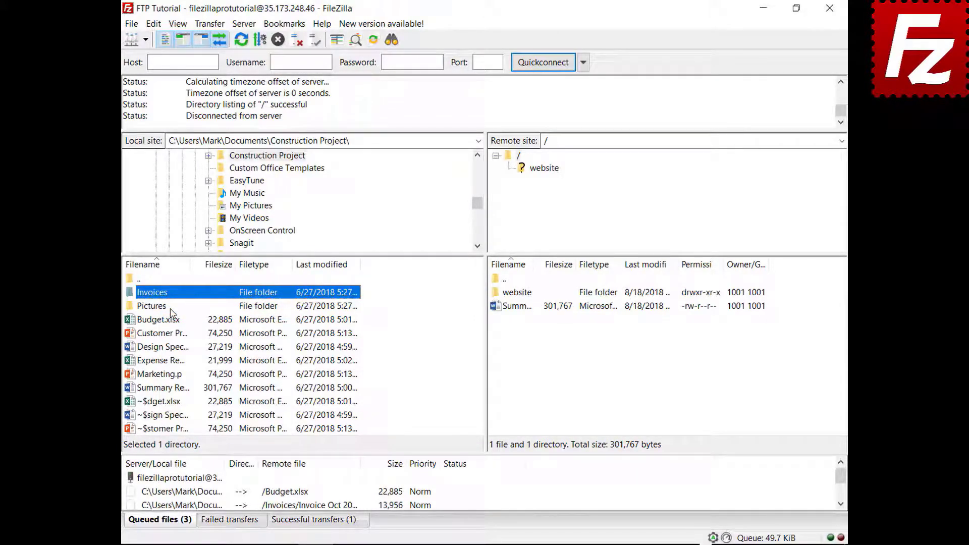
pyautogui.rightClick(187, 480)
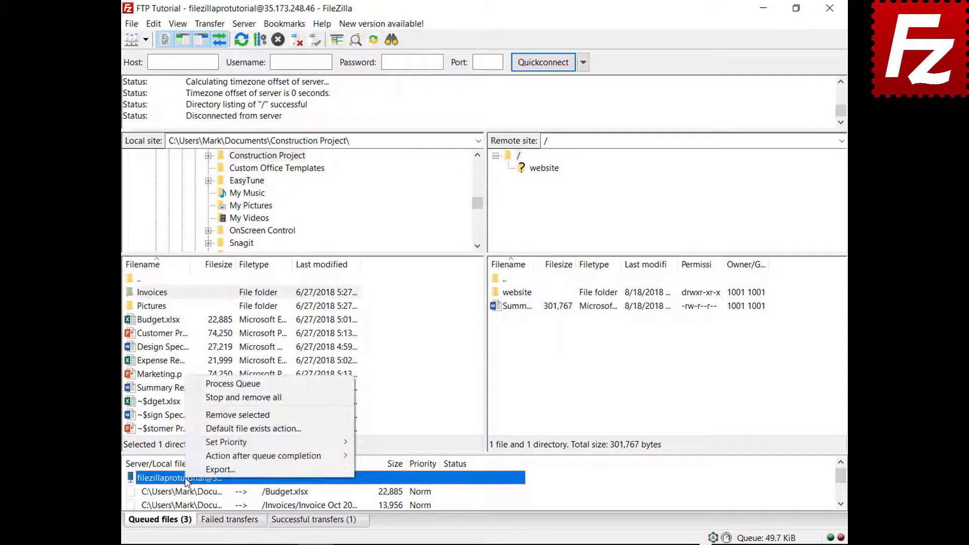
pyautogui.click(211, 386)
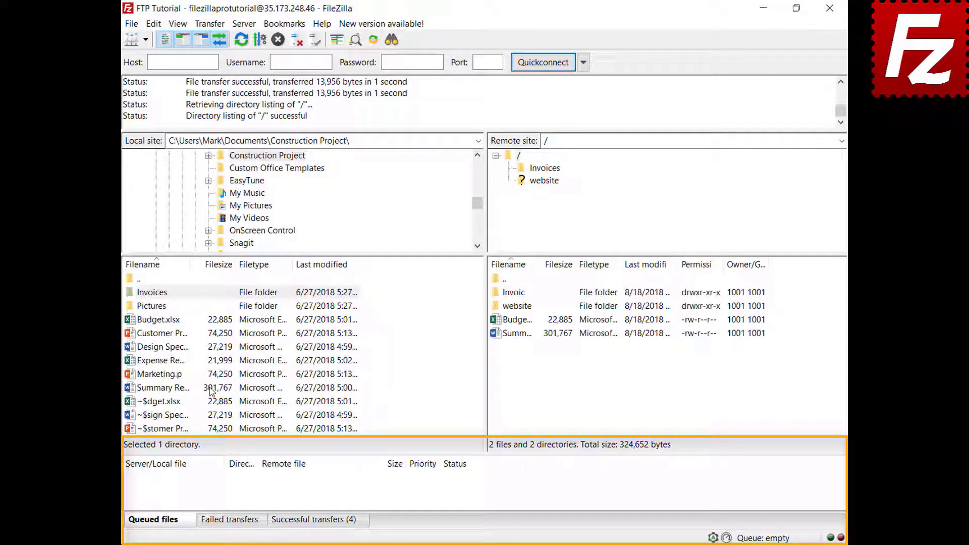
# - Add Design Specs.docx and Expense Report.xlsx to the upload queue and sort the queued files by size, smallest first
pyautogui.rightClick(168, 347)
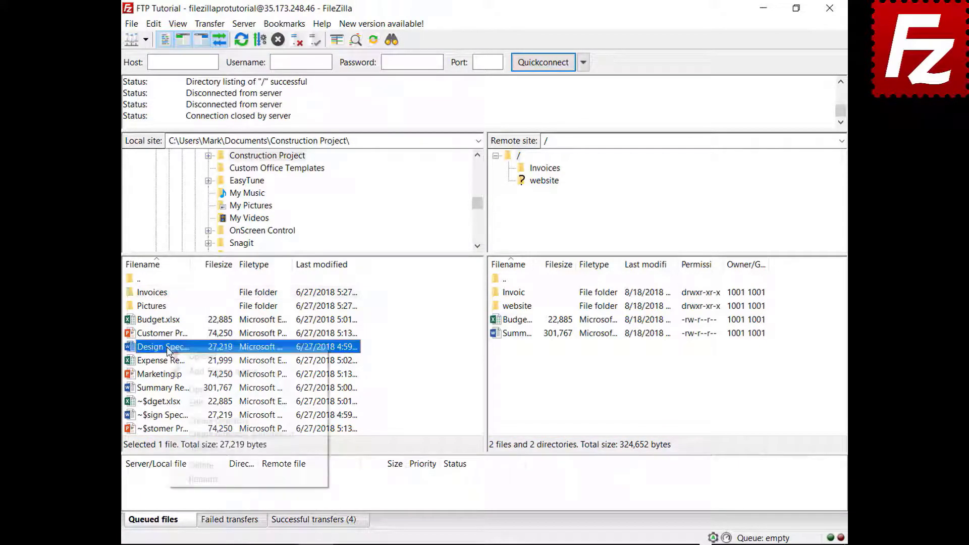
pyautogui.click(192, 372)
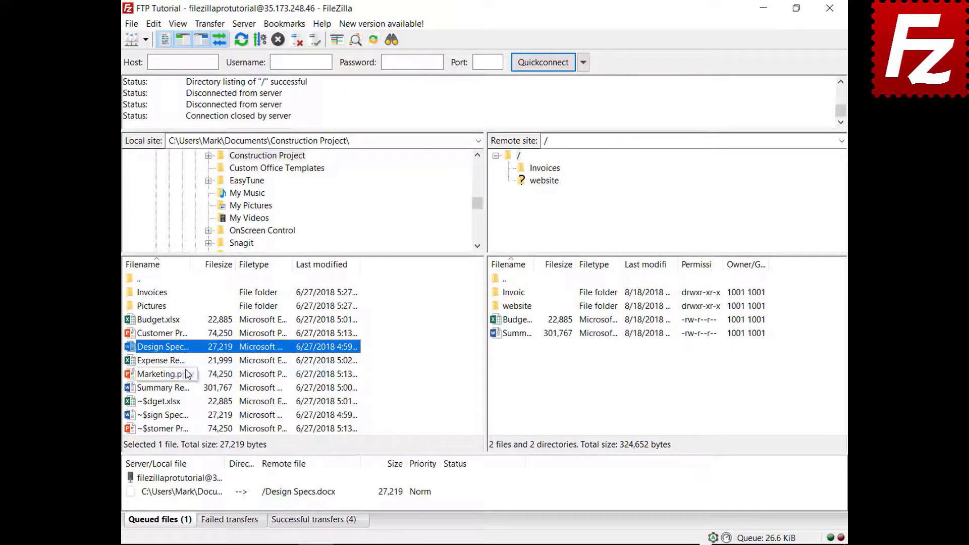
pyautogui.rightClick(172, 361)
pyautogui.click(201, 384)
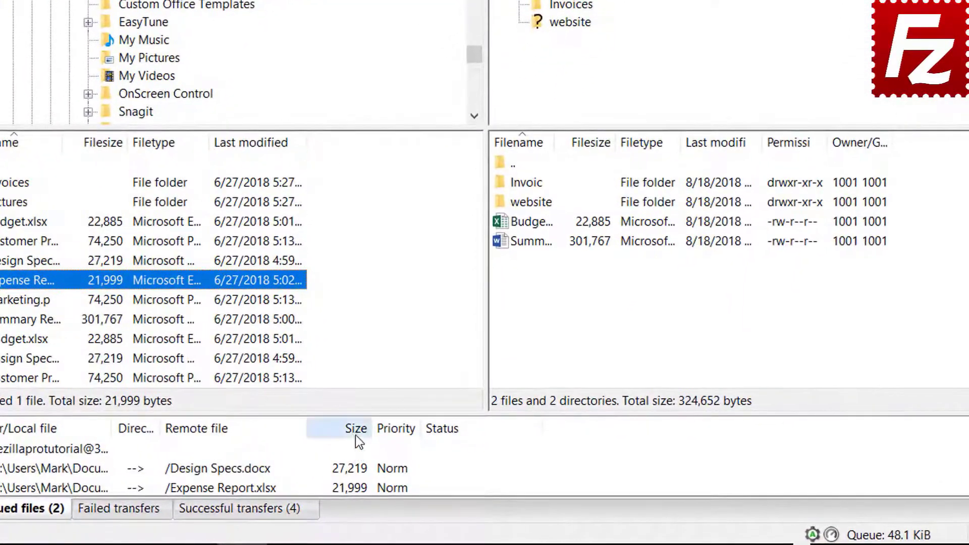
pyautogui.click(396, 465)
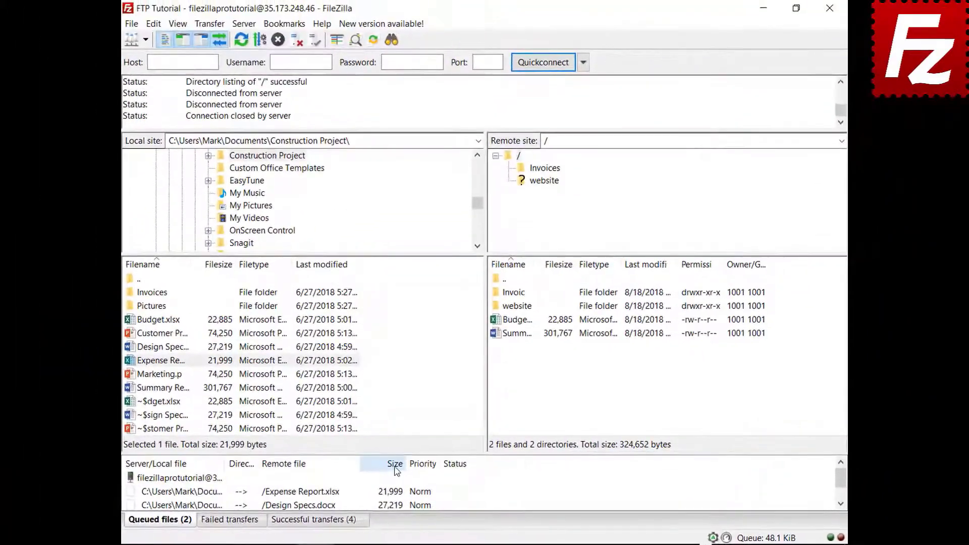
# - Set the queued Expense Report.xlsx to High priority and process the queue
pyautogui.rightClick(219, 492)
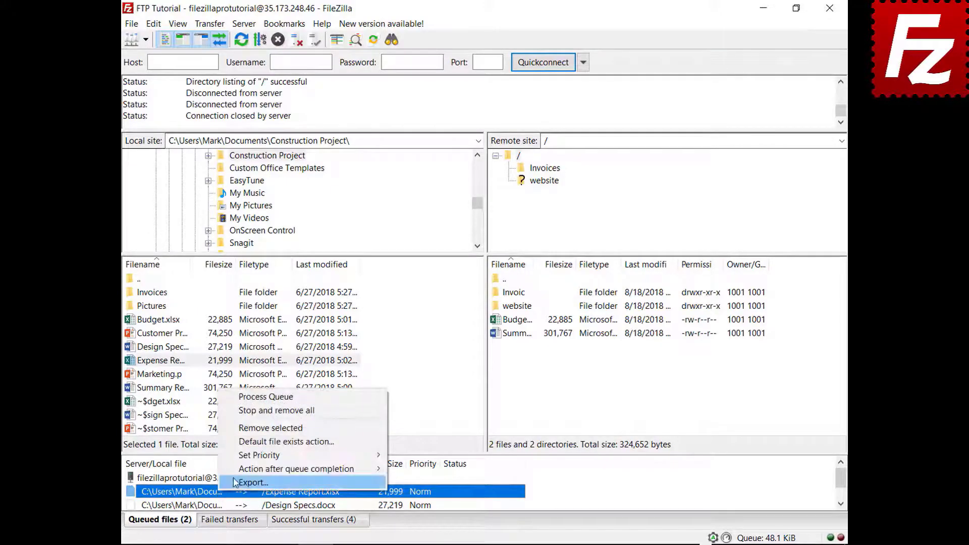
pyautogui.moveTo(247, 460)
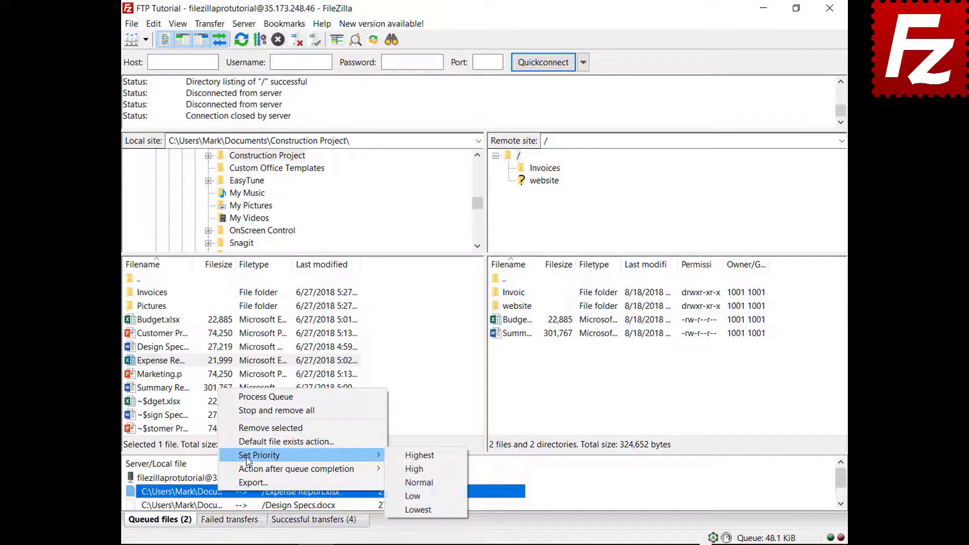
pyautogui.click(413, 455)
pyautogui.rightClick(203, 480)
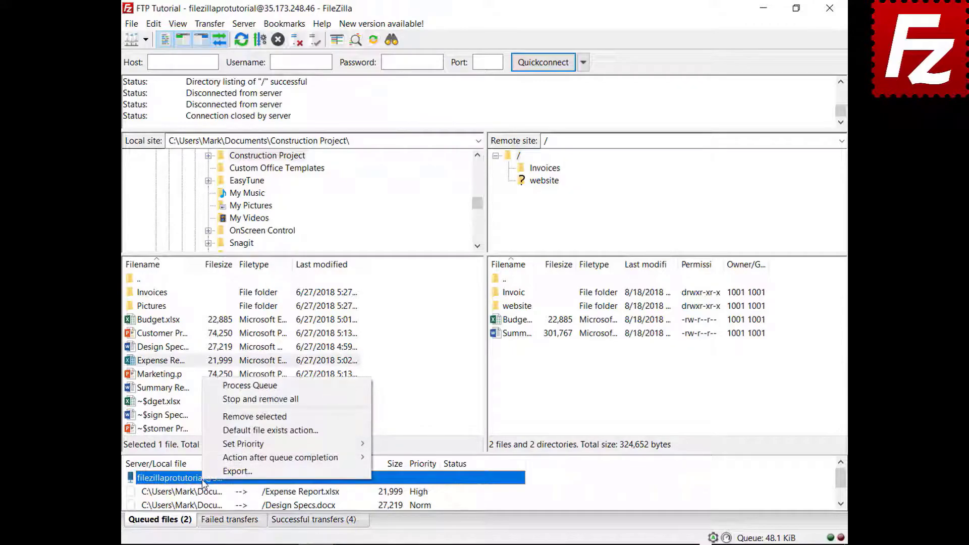
pyautogui.click(260, 387)
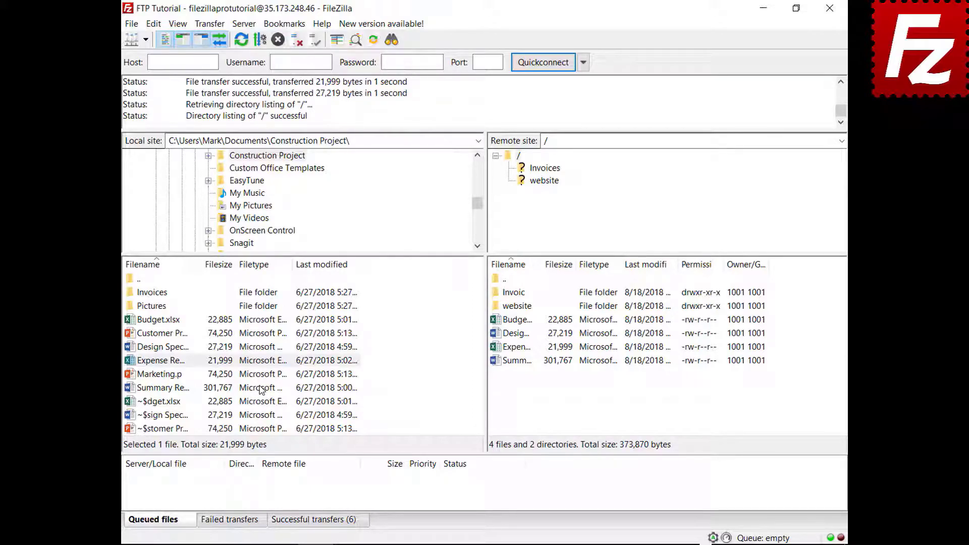
# - Add the local file Budget.xlsx to the upload queue
pyautogui.rightClick(174, 321)
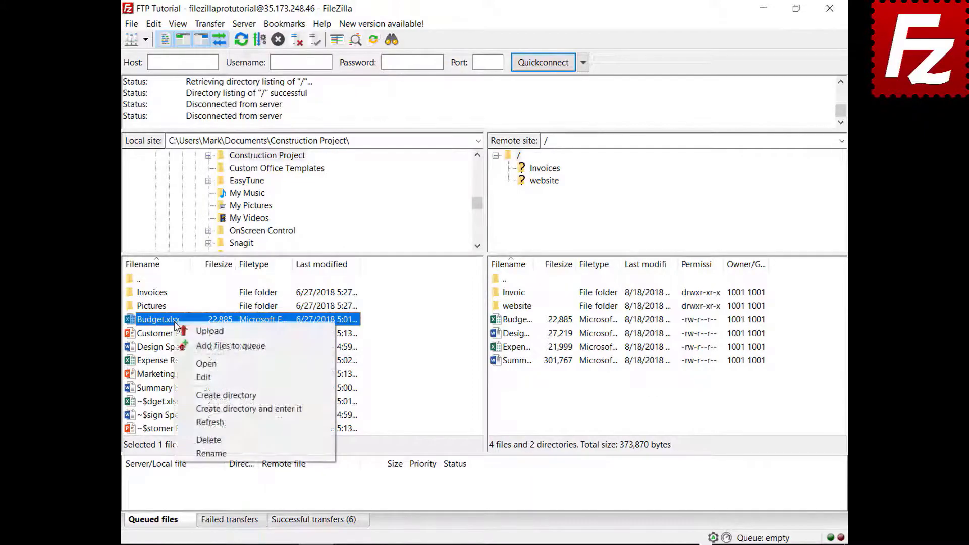
pyautogui.click(188, 347)
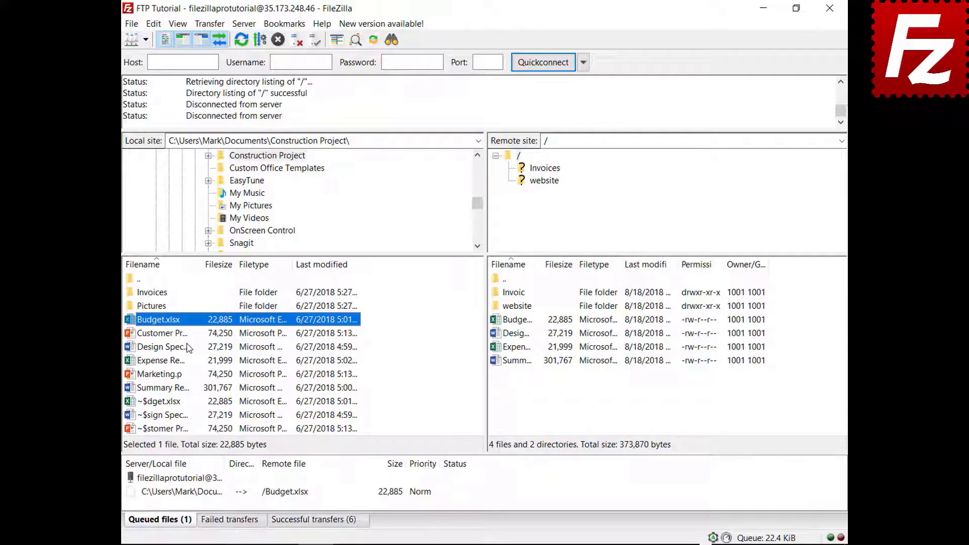
# - Examine the default file exists actions for downloads and uploads in the settings
pyautogui.click(154, 23)
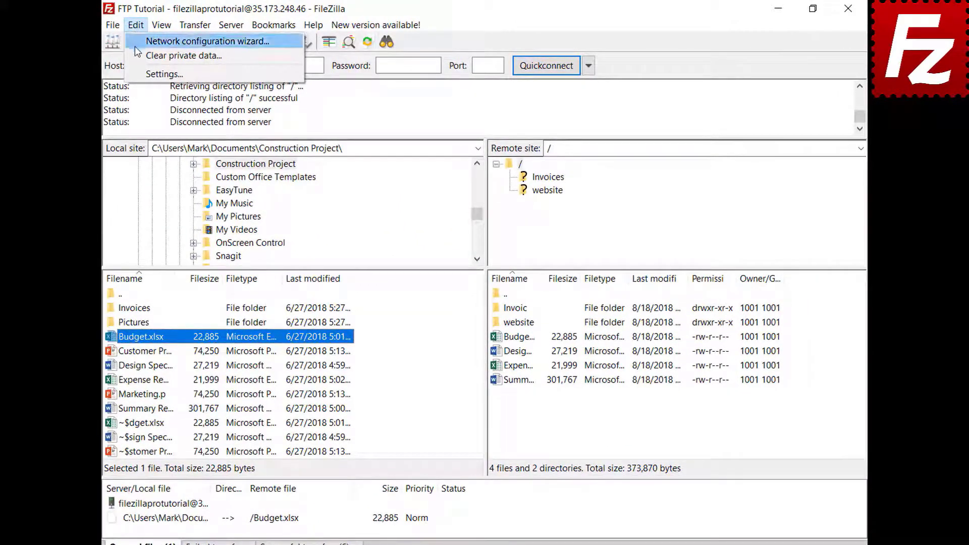
pyautogui.click(135, 71)
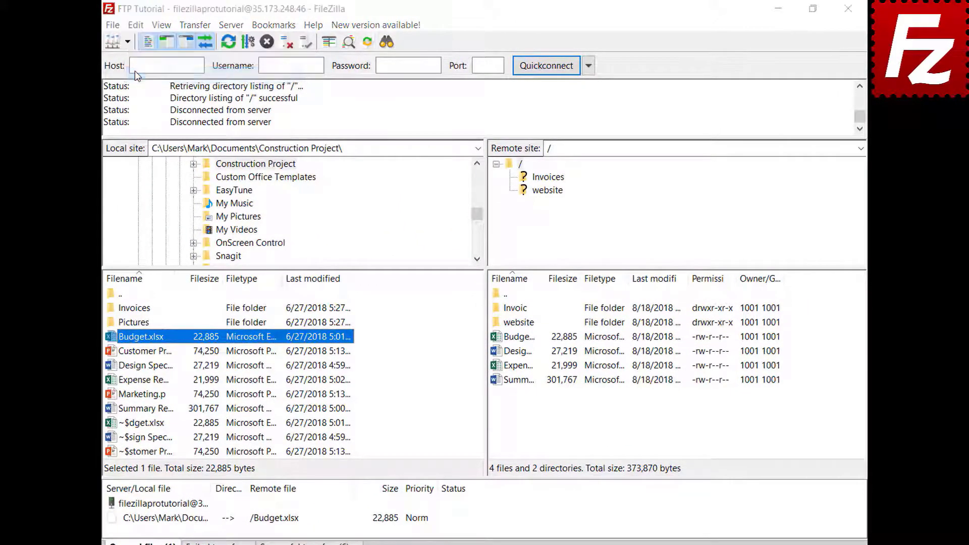
pyautogui.click(291, 308)
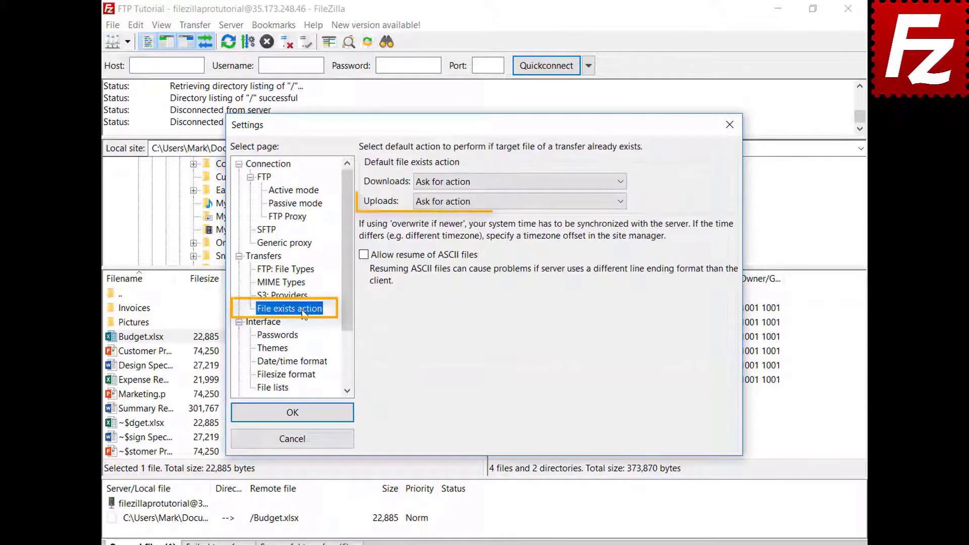
pyautogui.click(304, 445)
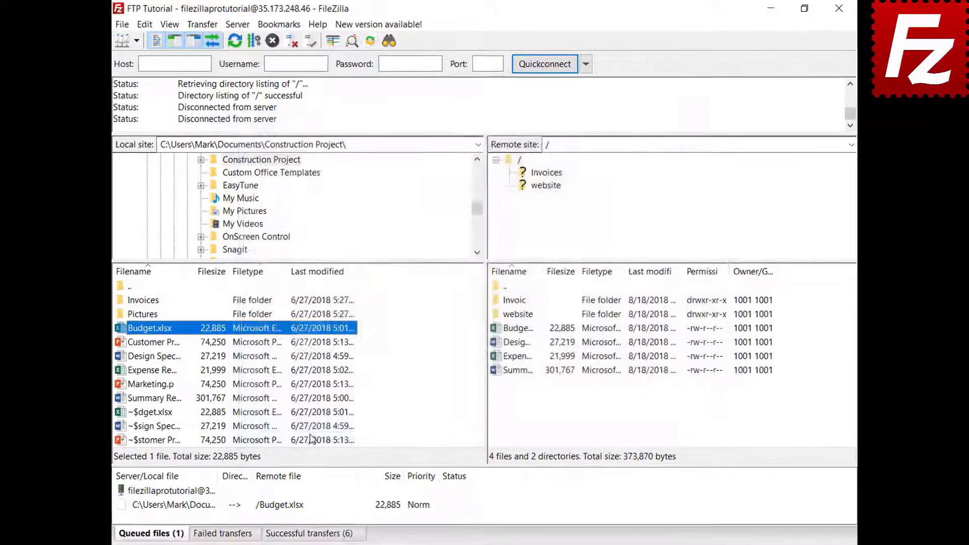
# - Set the default file exists action of the queued Budget.xlsx to Overwrite file and process the queue
pyautogui.click(206, 520)
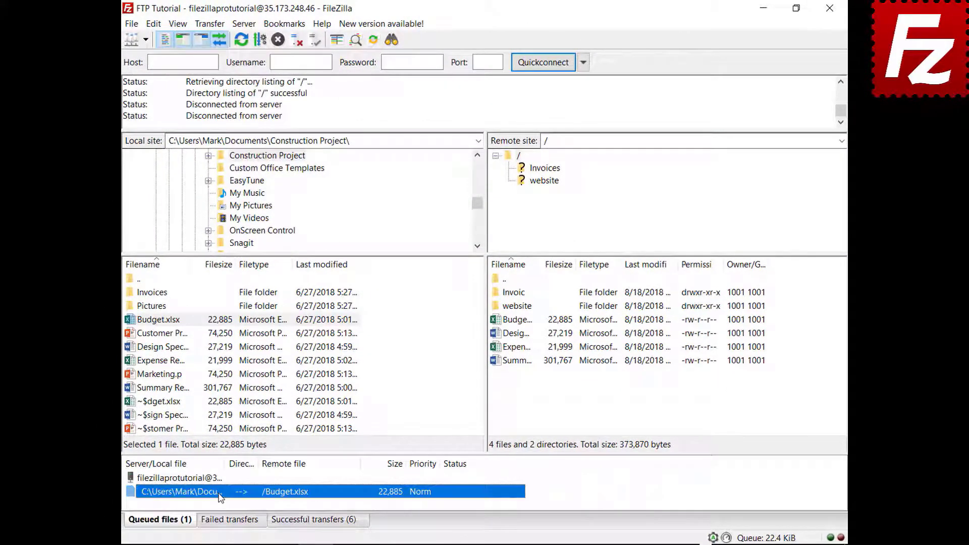
pyautogui.rightClick(221, 498)
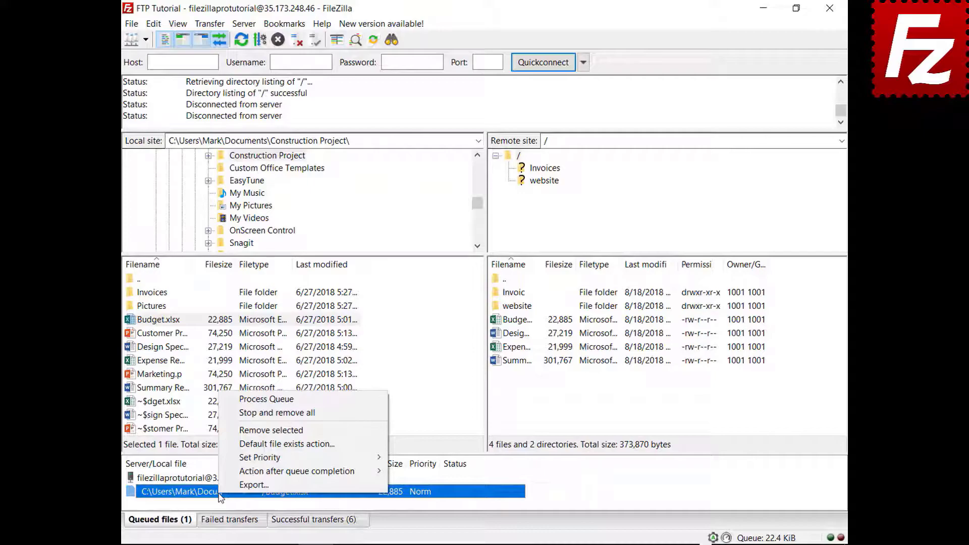
pyautogui.click(238, 445)
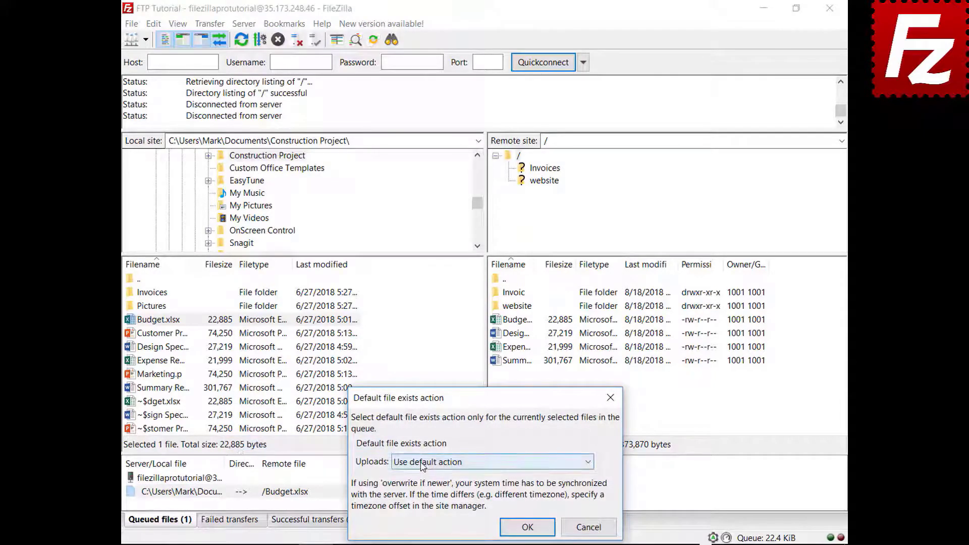
pyautogui.click(423, 465)
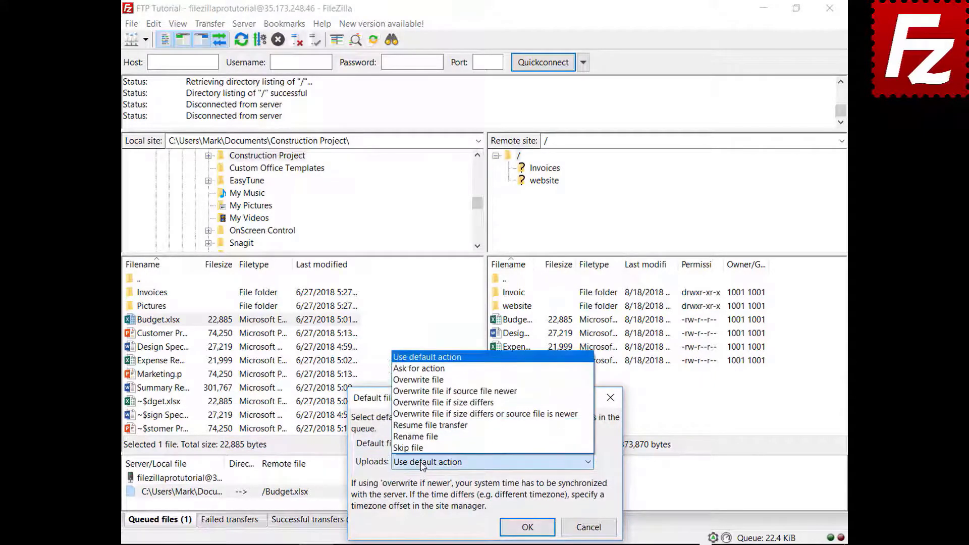
pyautogui.click(444, 385)
pyautogui.click(527, 527)
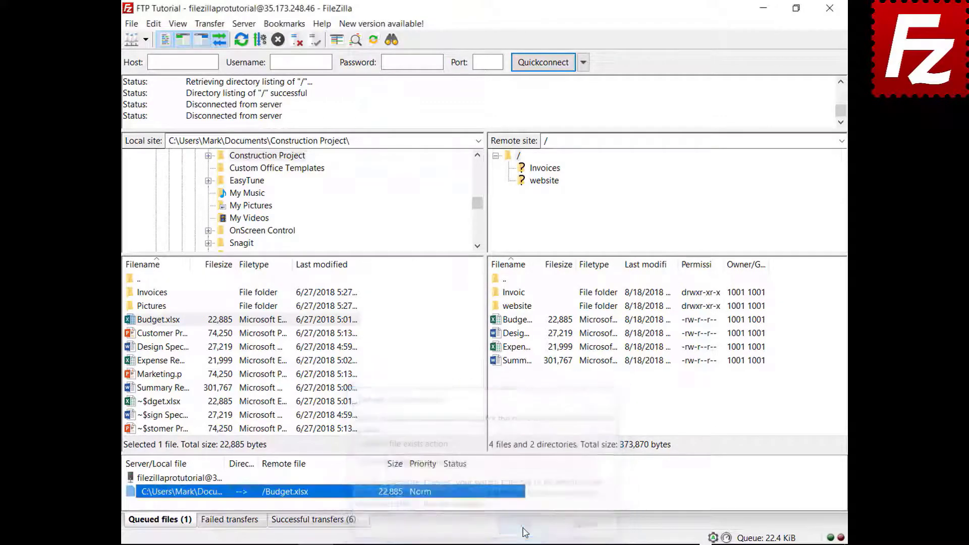
pyautogui.rightClick(184, 480)
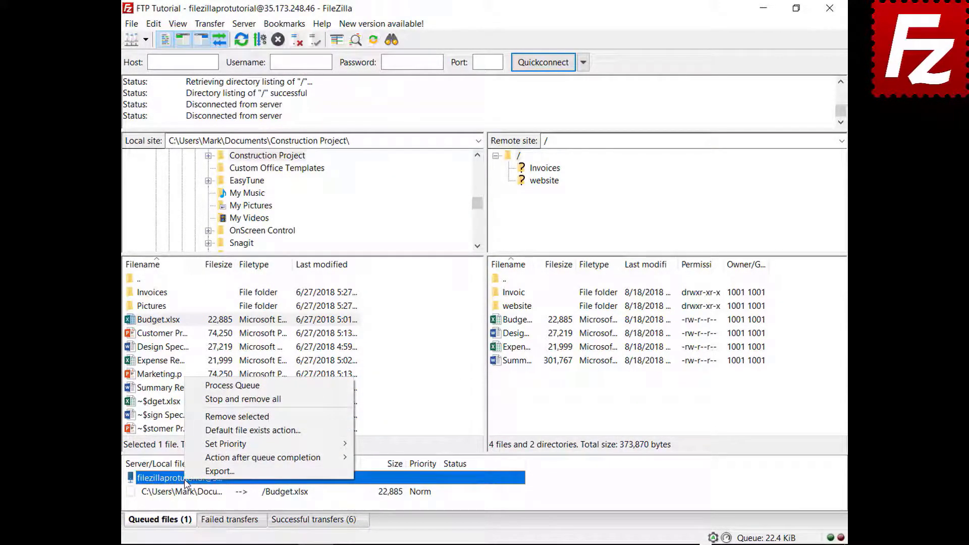
pyautogui.click(194, 386)
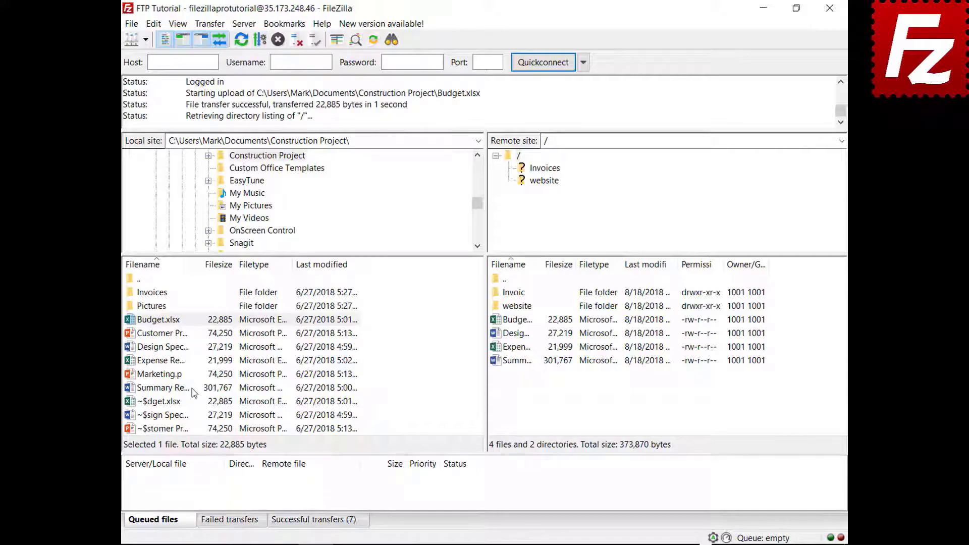
# - Upload Marketing.pptx through the queue with Close FileZilla as the action after queue completion
pyautogui.rightClick(163, 374)
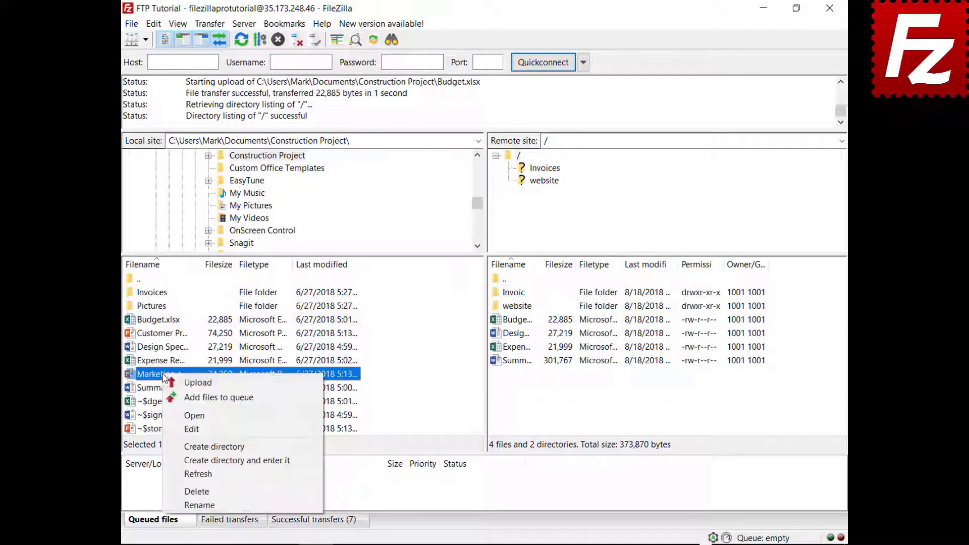
pyautogui.click(174, 397)
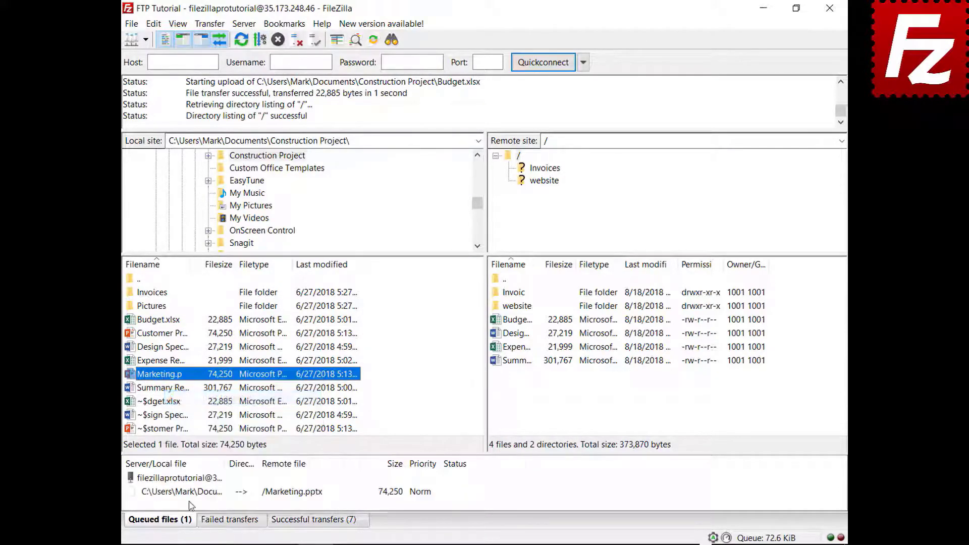
pyautogui.rightClick(192, 493)
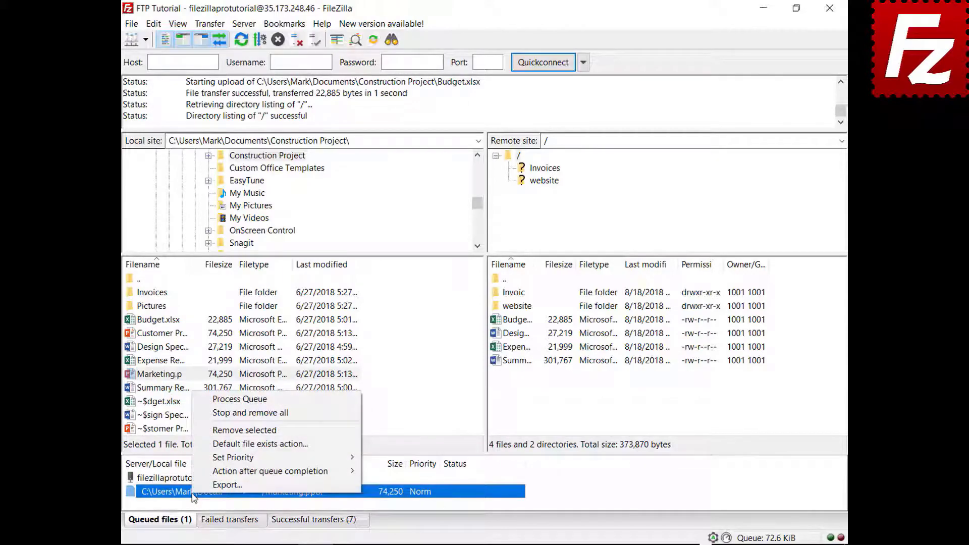
pyautogui.moveTo(194, 469)
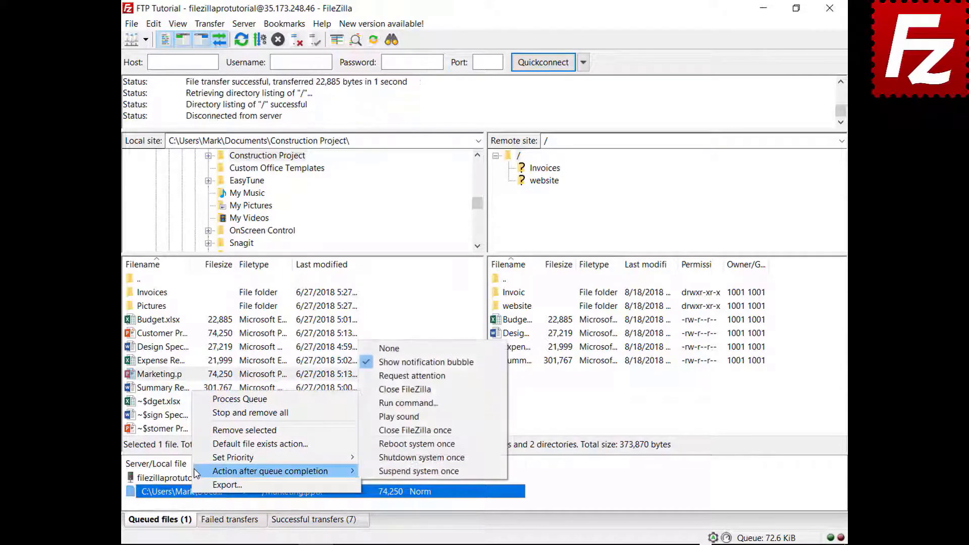
pyautogui.click(387, 390)
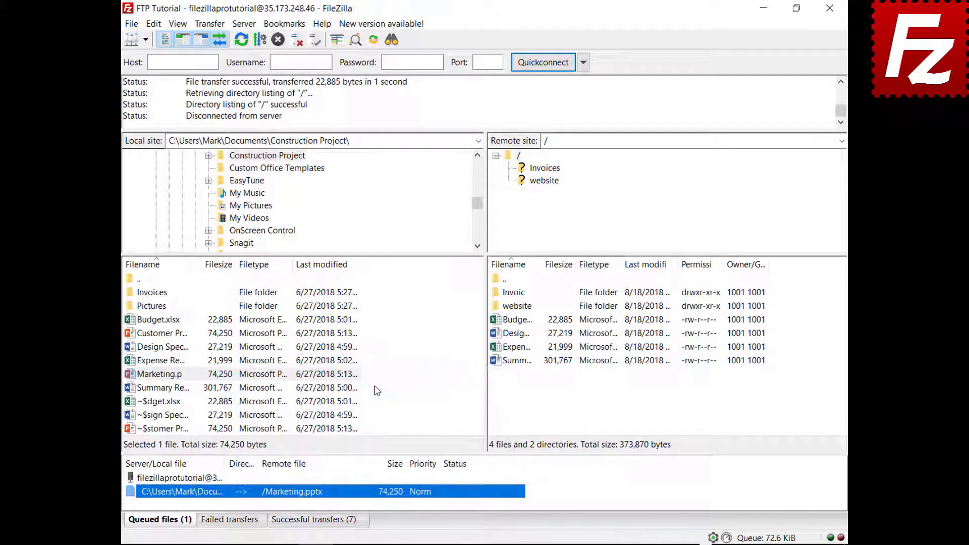
pyautogui.rightClick(198, 479)
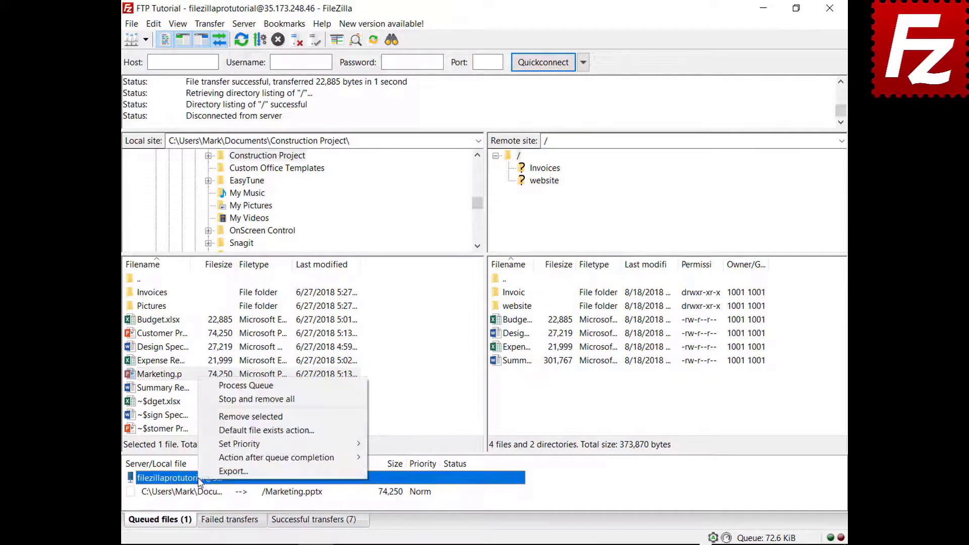
pyautogui.click(243, 386)
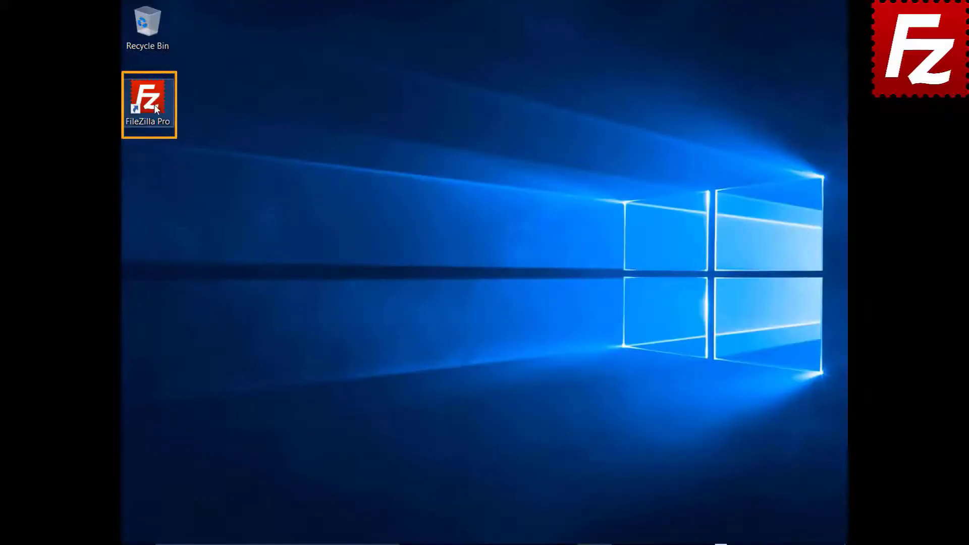
# - Launch FileZilla Pro from the desktop and connect to the saved FTP Tutorial site
pyautogui.doubleClick(153, 104)
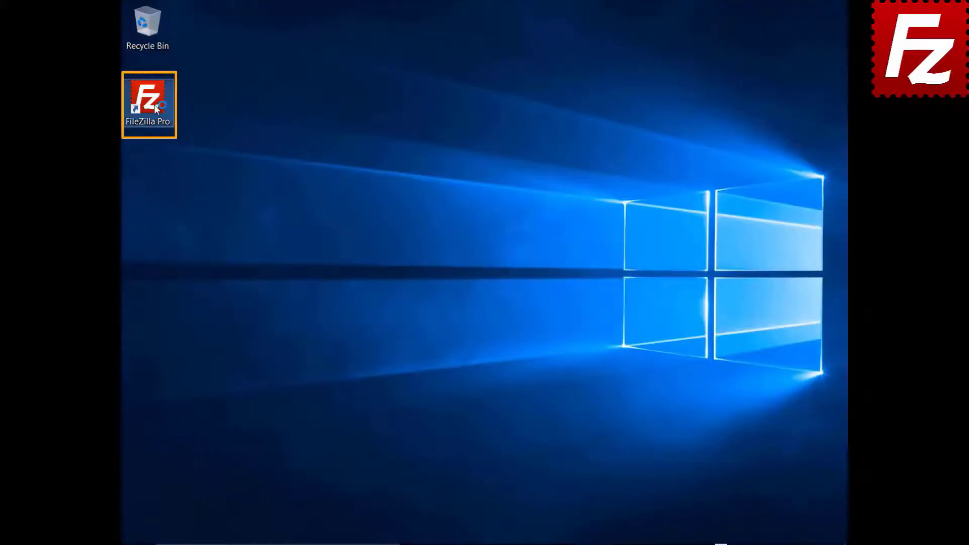
pyautogui.click(175, 48)
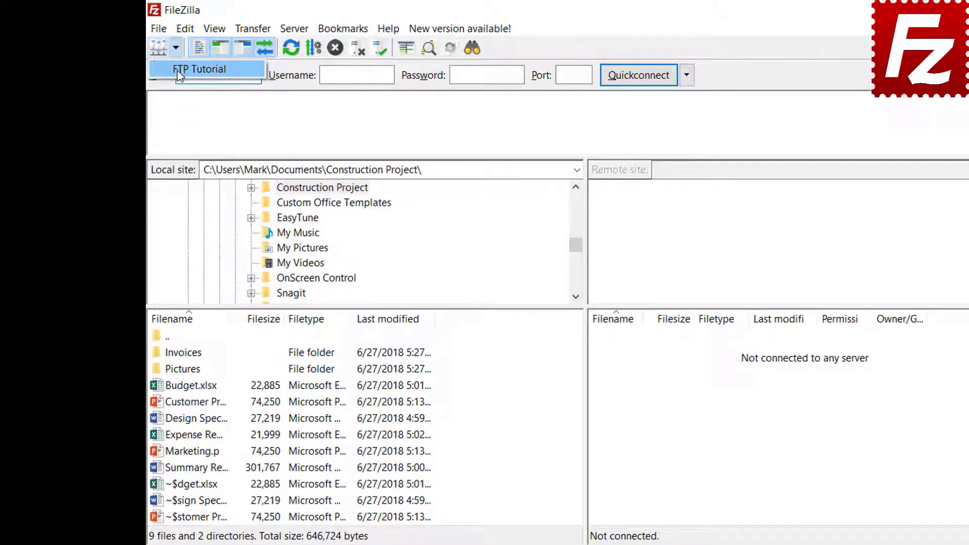
pyautogui.click(177, 70)
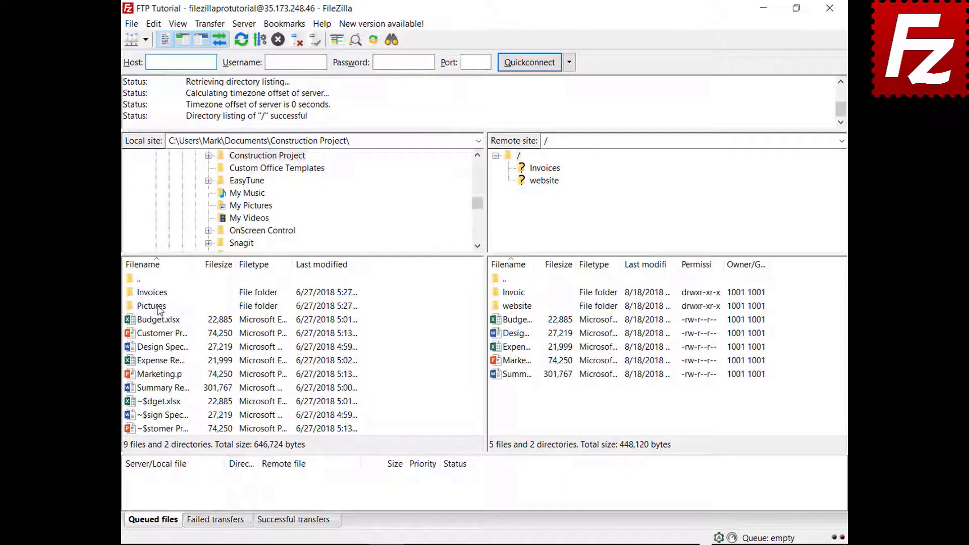
# - Add the local Pictures folder to the upload queue
pyautogui.click(160, 309)
pyautogui.rightClick(159, 309)
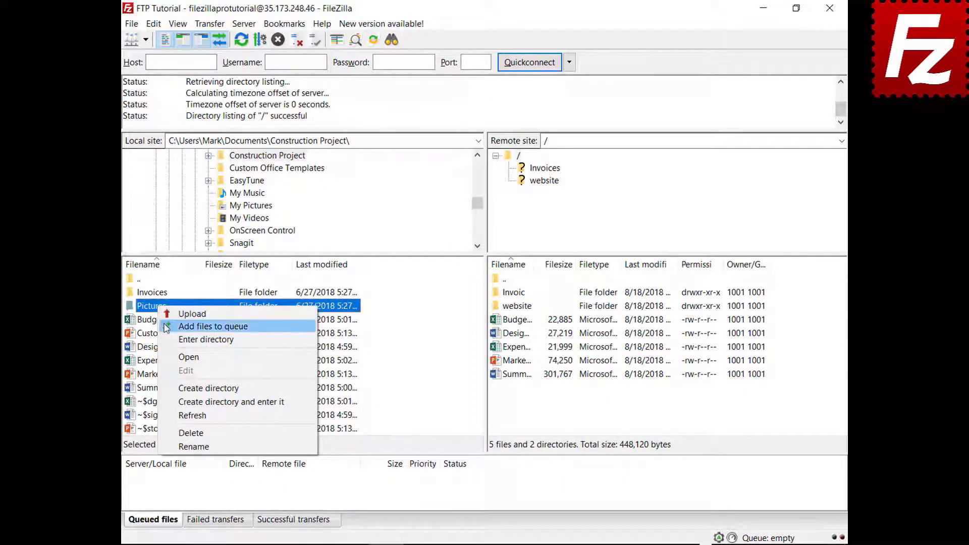
pyautogui.click(212, 327)
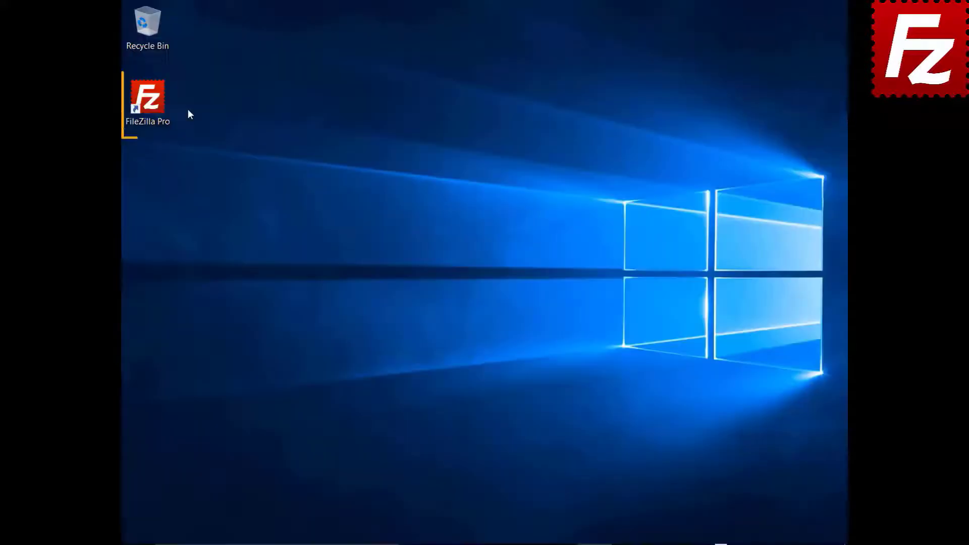
# - Start FileZilla Pro again from the desktop and process the saved queue of Pictures files
pyautogui.doubleClick(153, 104)
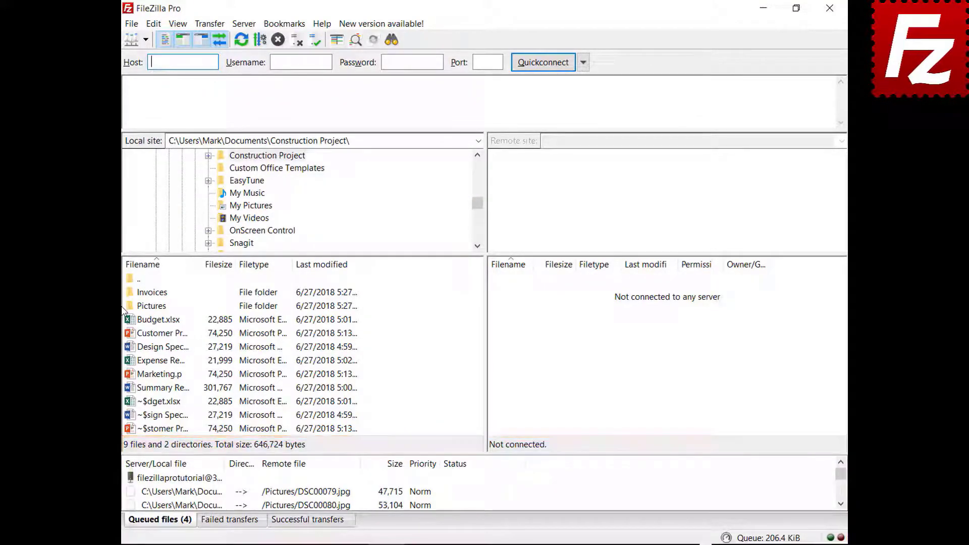
pyautogui.rightClick(192, 480)
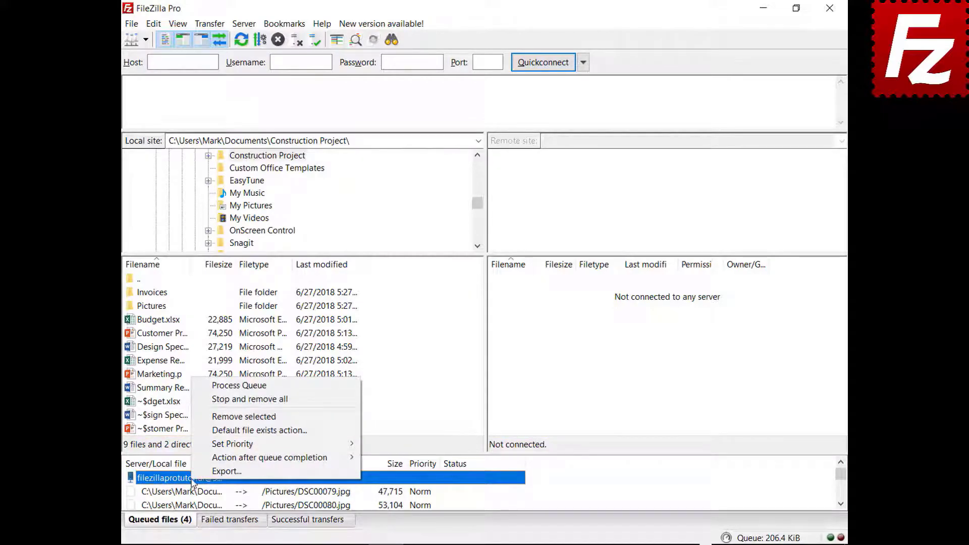
pyautogui.click(212, 386)
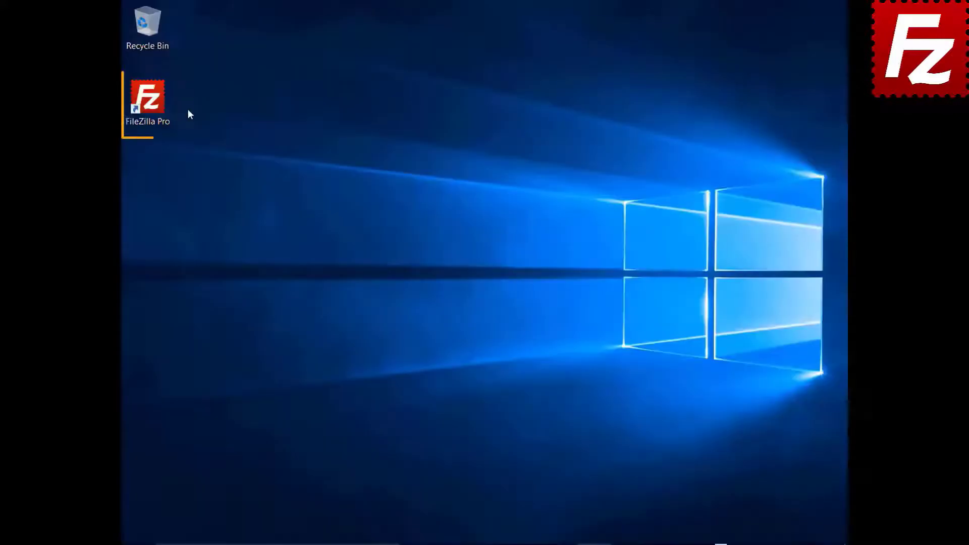
# - Reopen FileZilla Pro from the desktop and reconnect to the saved FTP Tutorial site
pyautogui.doubleClick(155, 108)
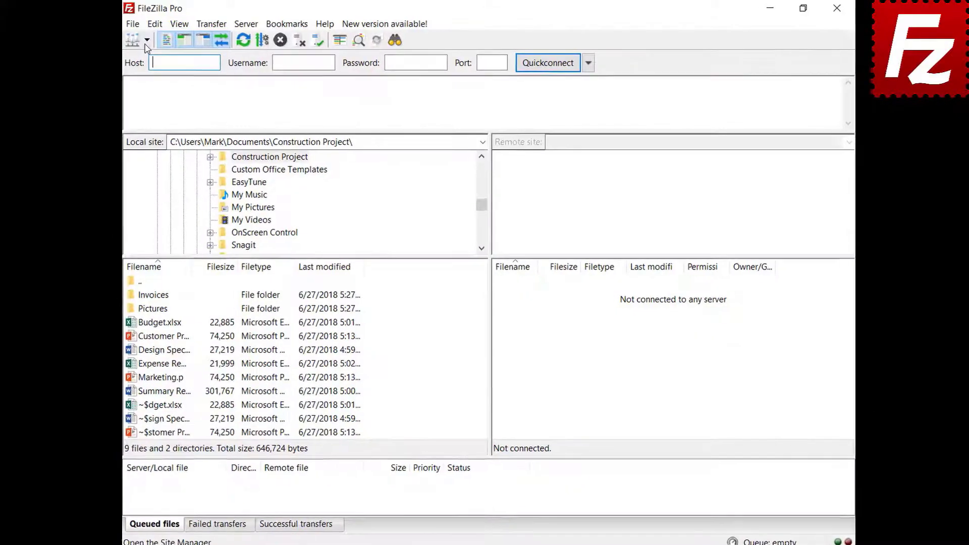
pyautogui.click(147, 41)
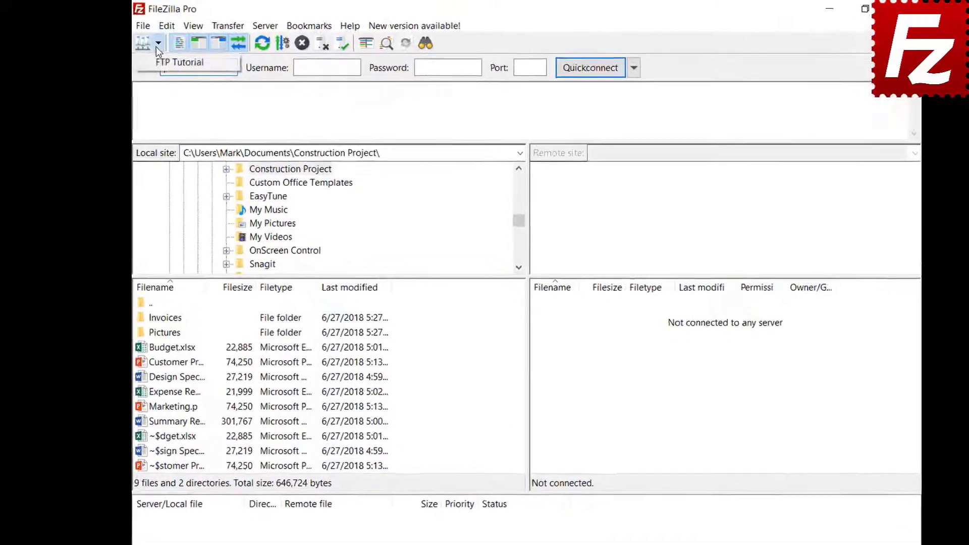
pyautogui.click(147, 53)
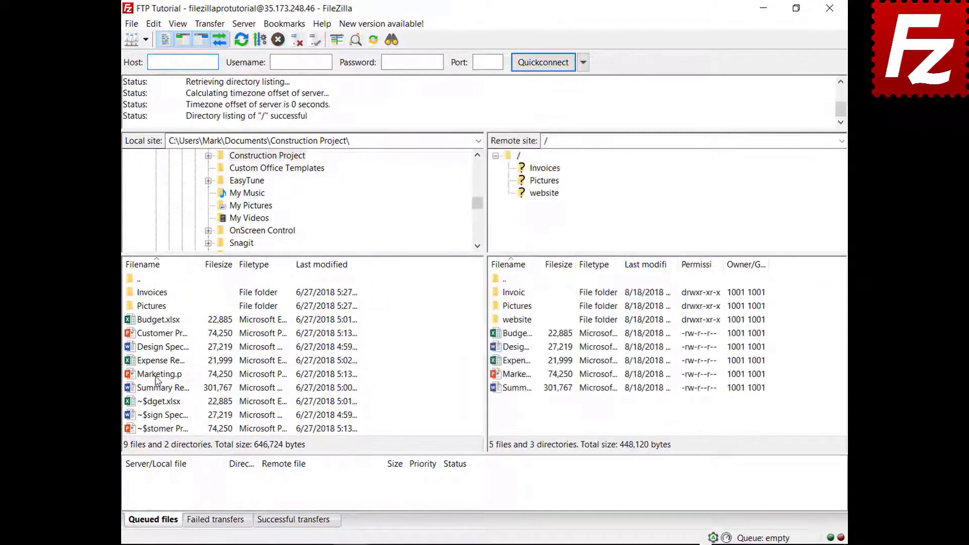
# - Add the local Marketing.pptx to the upload queue and remove it from the queue
pyautogui.rightClick(157, 377)
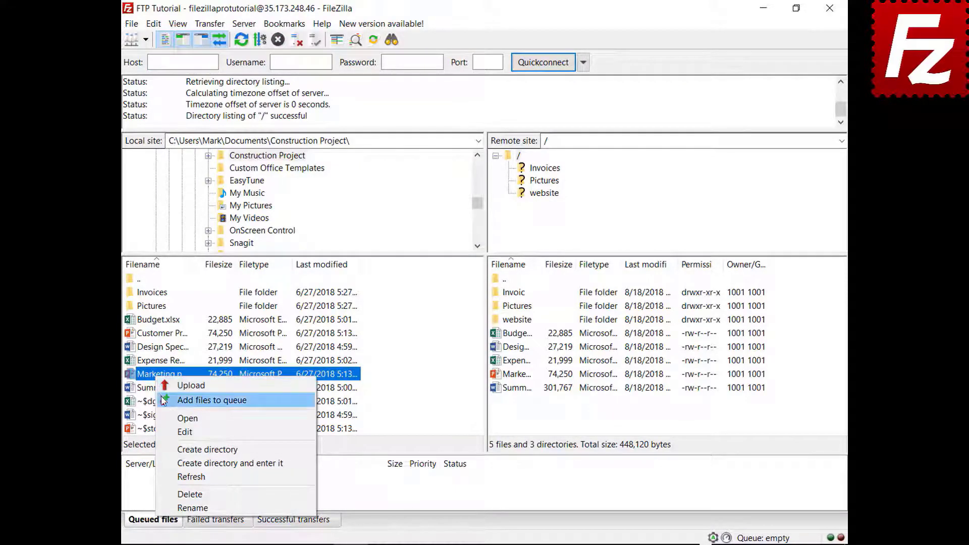
pyautogui.click(163, 399)
pyautogui.rightClick(195, 499)
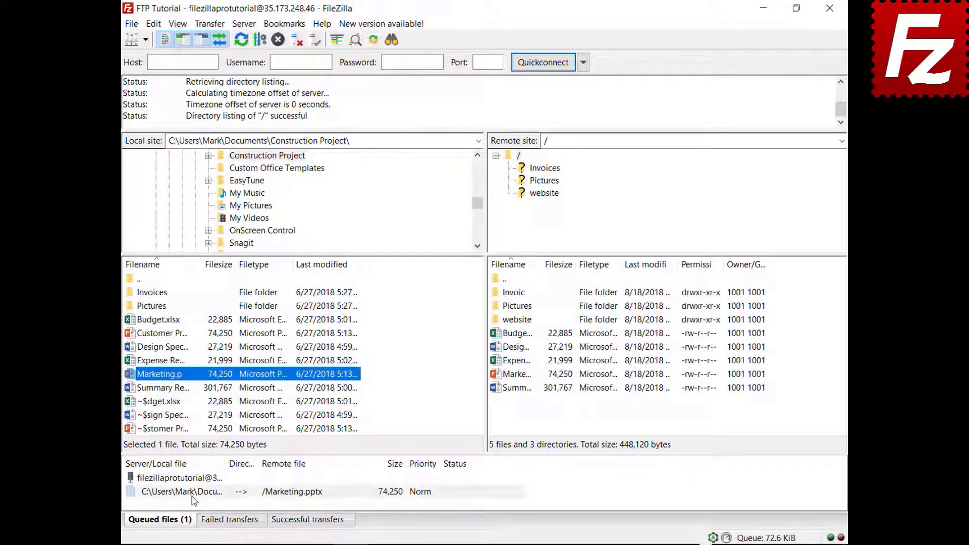
pyautogui.click(227, 433)
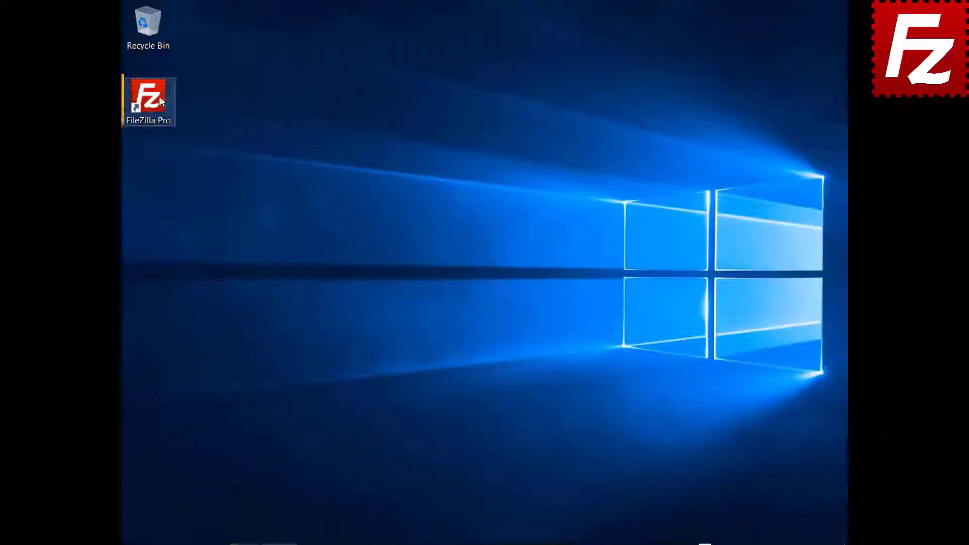
# - Launch FileZilla Pro from the desktop and log in to the saved FTP Tutorial site
pyautogui.doubleClick(159, 96)
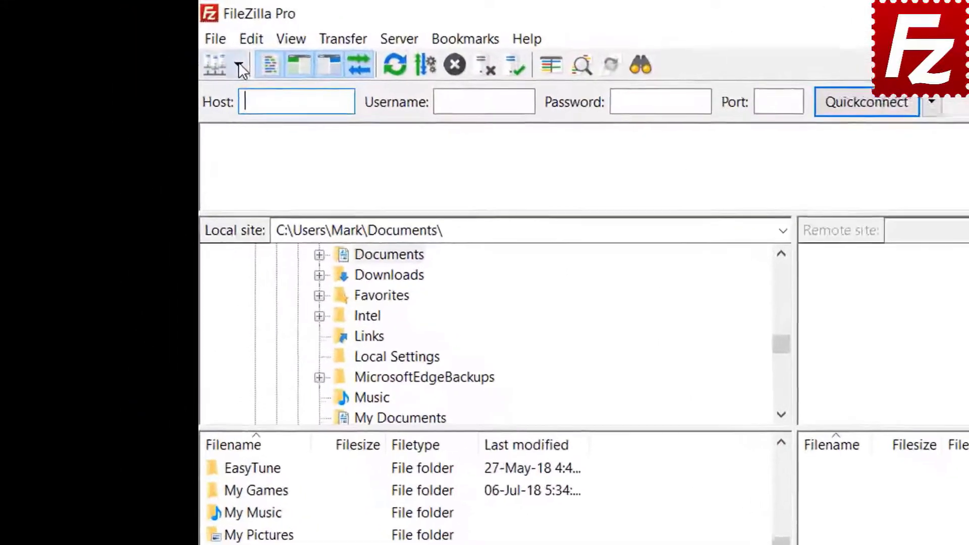
pyautogui.click(145, 39)
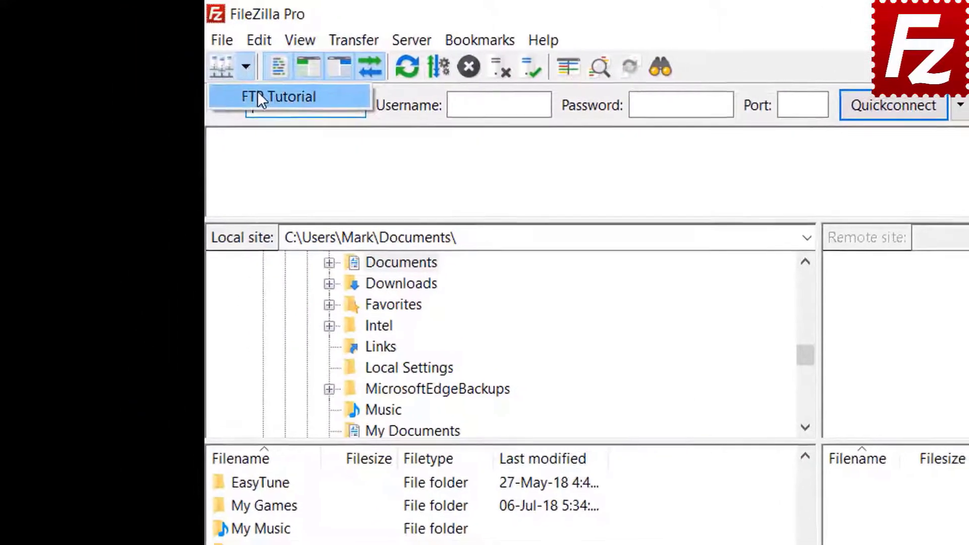
pyautogui.click(258, 95)
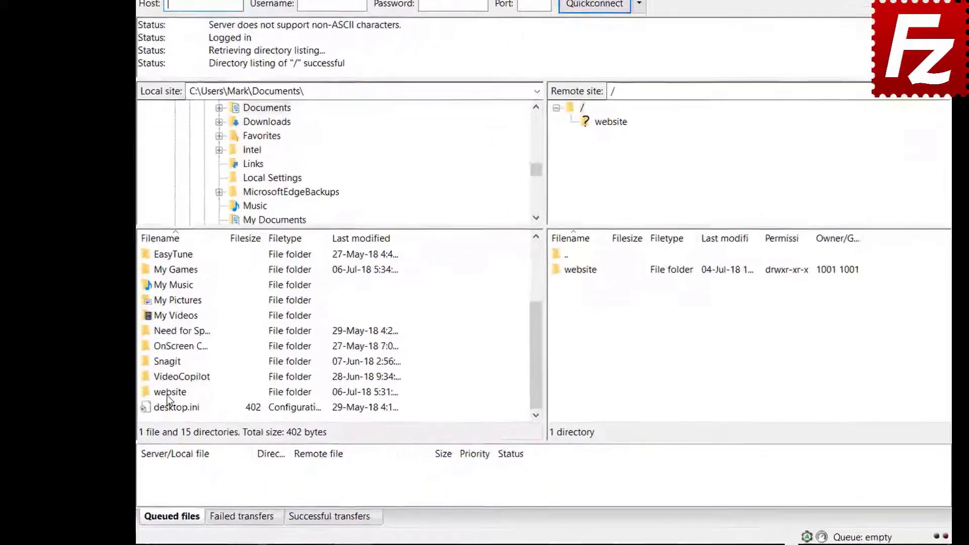
# - Open the website folder on both the local and remote sides and enable directory comparison by modification time
pyautogui.doubleClick(169, 392)
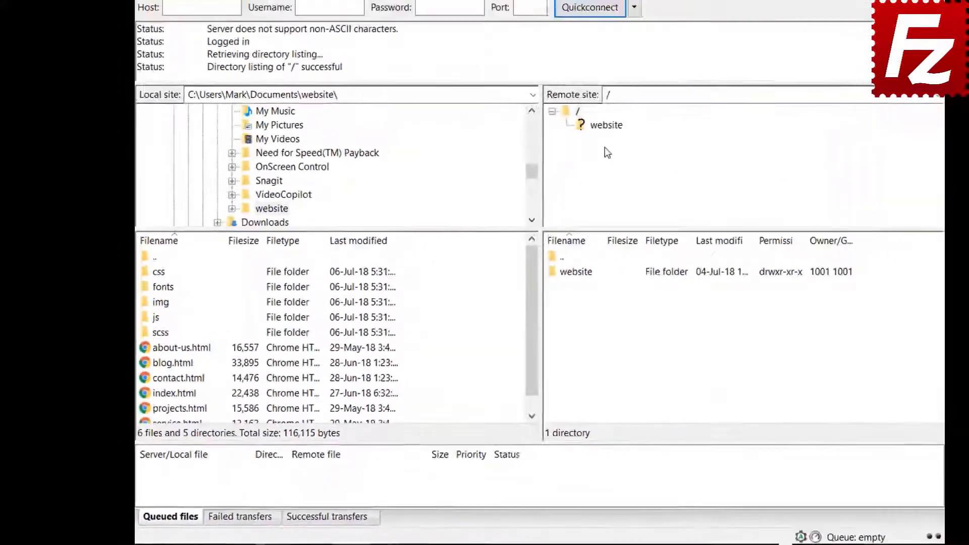
pyautogui.click(606, 126)
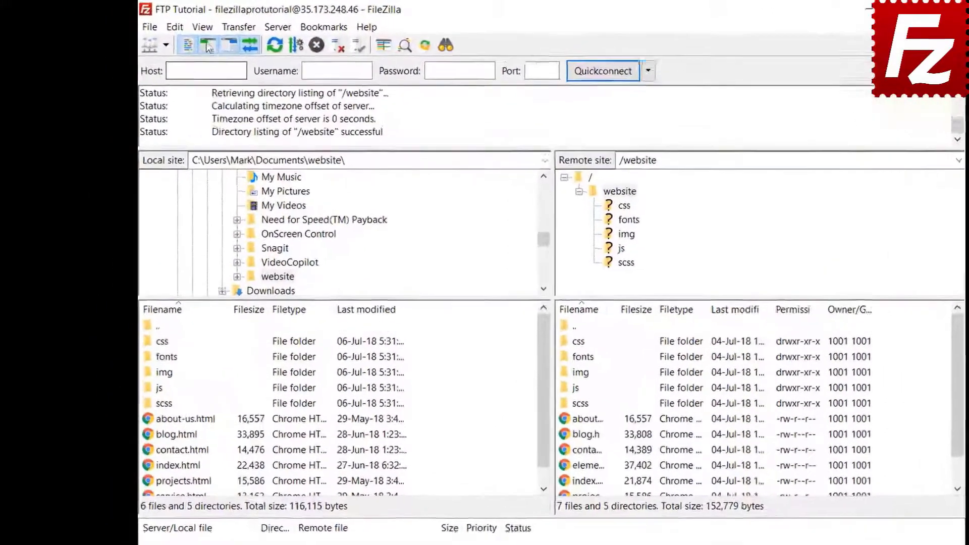
pyautogui.click(177, 24)
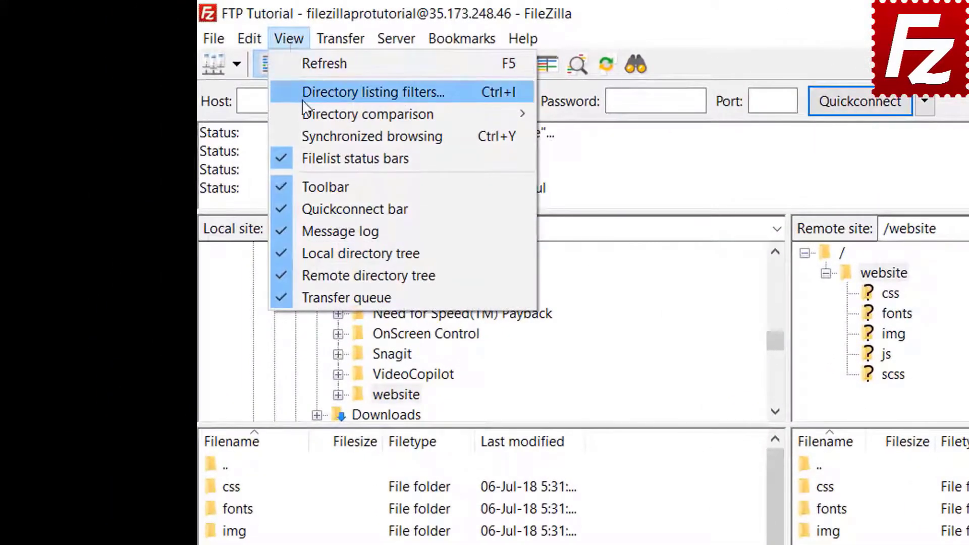
pyautogui.moveTo(304, 113)
pyautogui.click(556, 114)
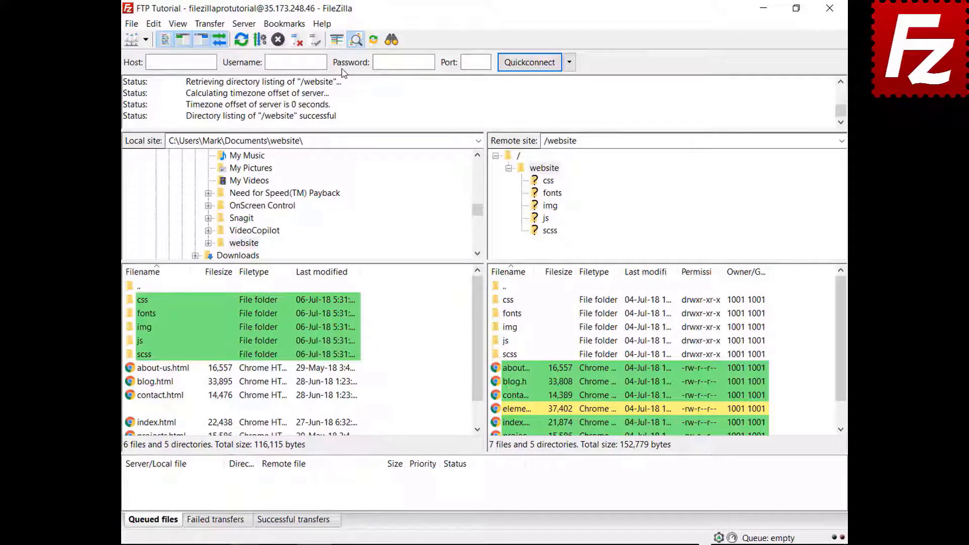
# - Switch the directory comparison of the website folders to compare filesize
pyautogui.moveTo(482, 325); pyautogui.dragTo(479, 376)
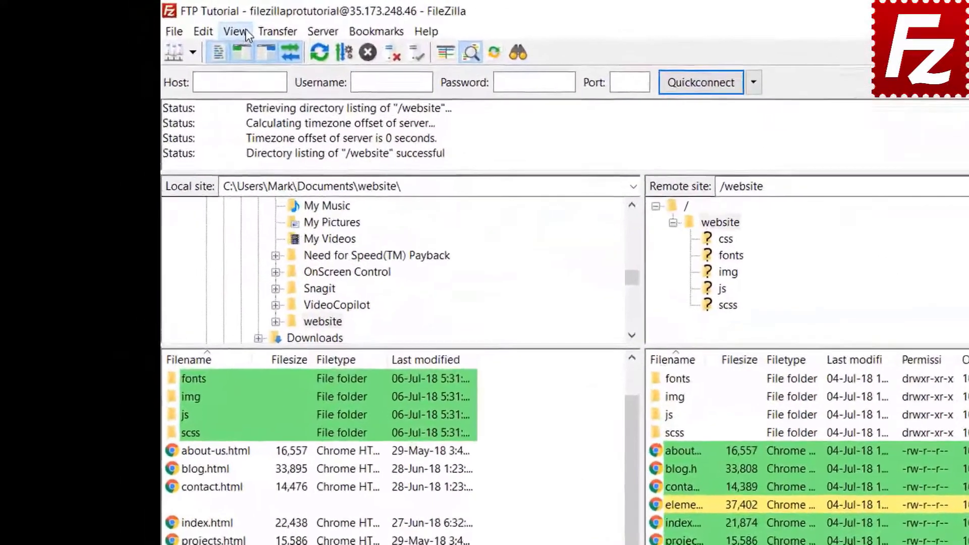
pyautogui.click(178, 24)
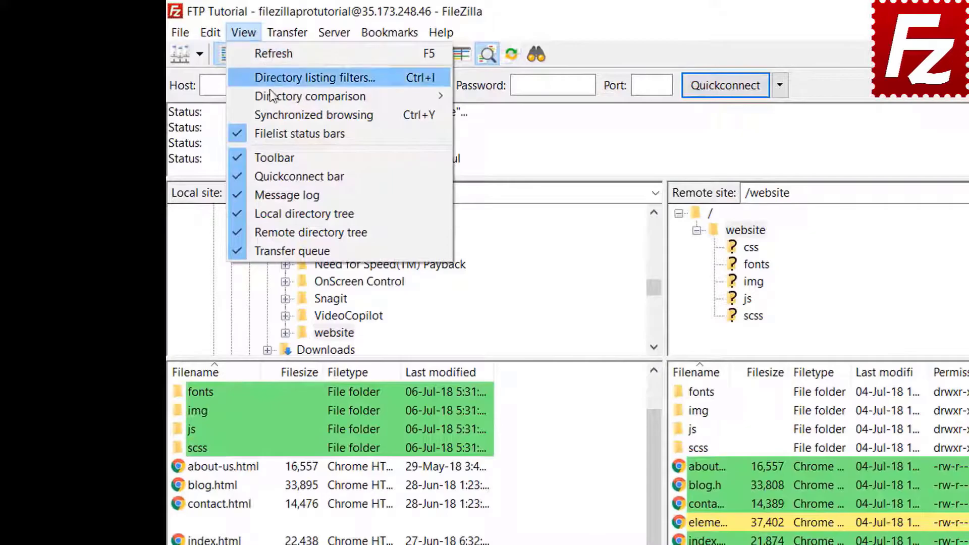
pyautogui.moveTo(271, 93)
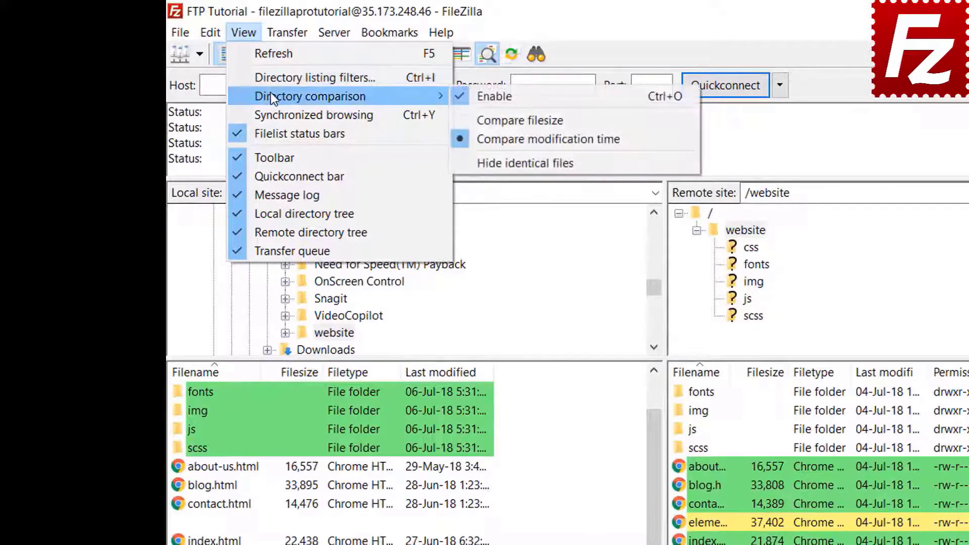
pyautogui.click(515, 120)
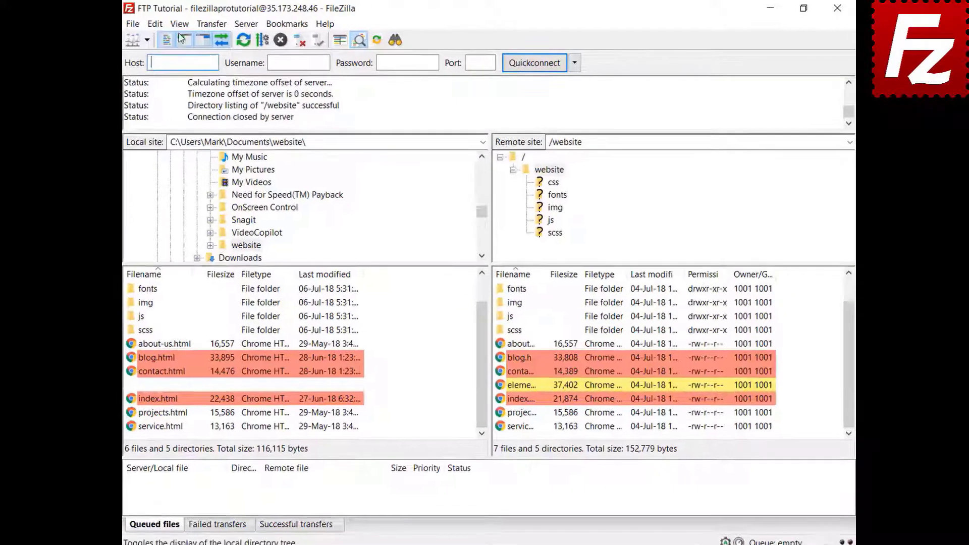
# - Turn on synchronized browsing and try it by opening the css folder and then the remote img folder
pyautogui.click(178, 24)
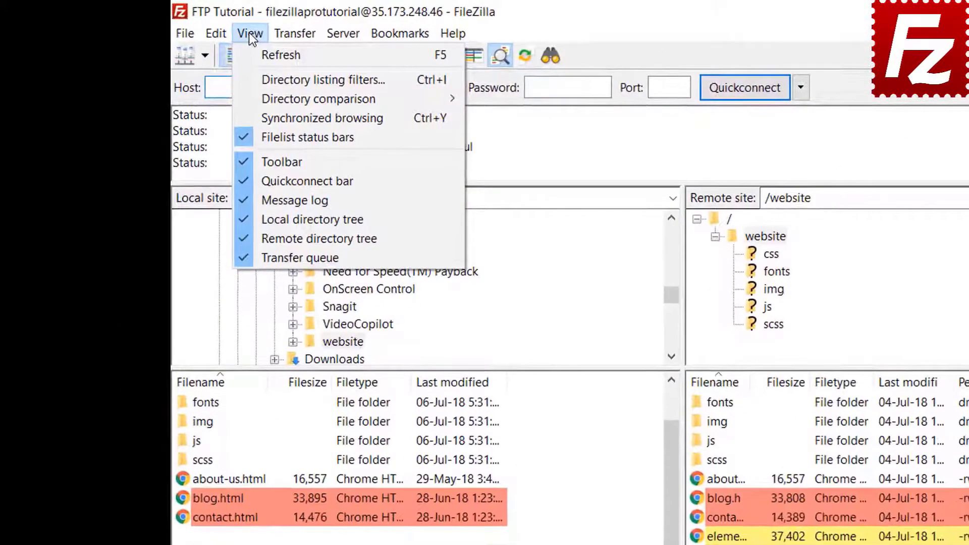
pyautogui.click(280, 118)
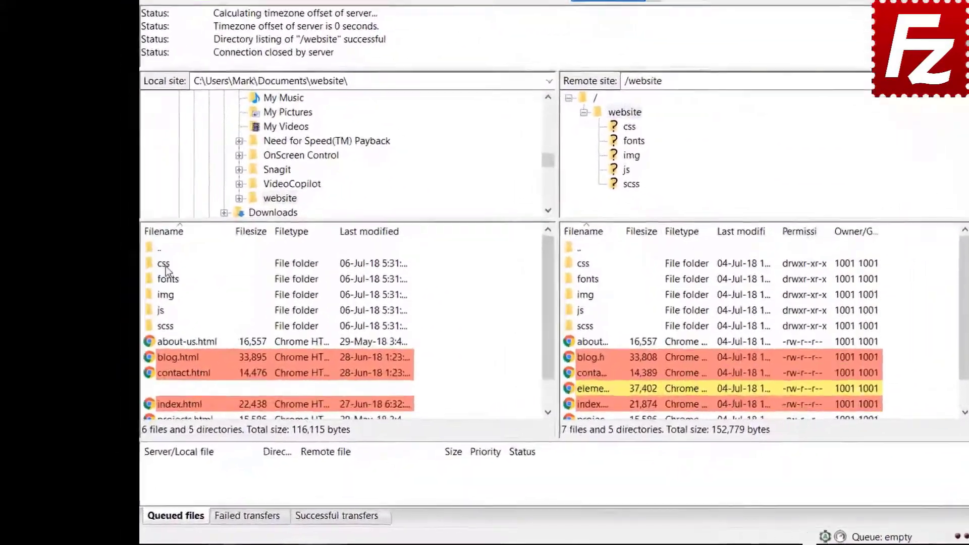
pyautogui.click(181, 377)
pyautogui.doubleClick(201, 208)
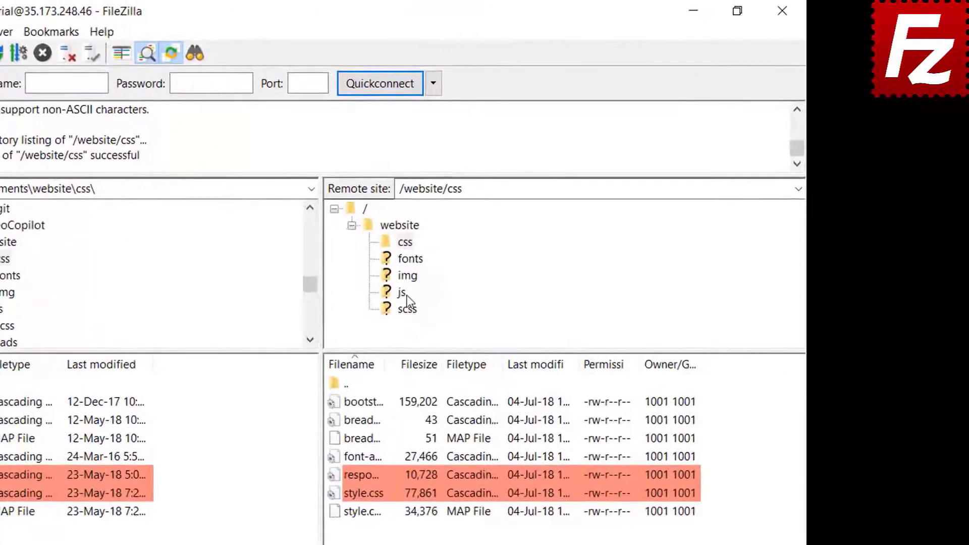
pyautogui.click(407, 277)
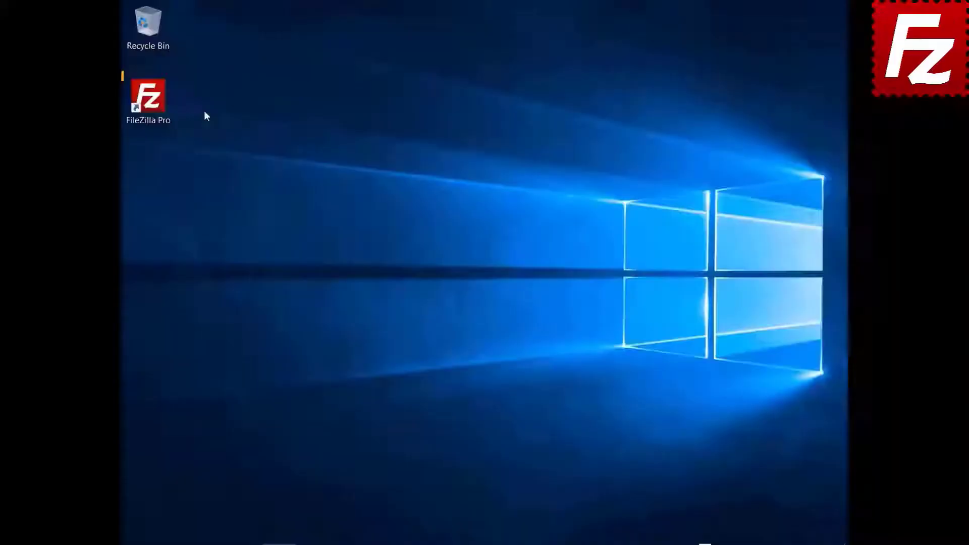
# - Connect to the saved FTP Tutorial site in a new FileZilla Pro session and open the Construction Project folder locally and remotely
pyautogui.click(157, 106)
pyautogui.doubleClick(157, 106)
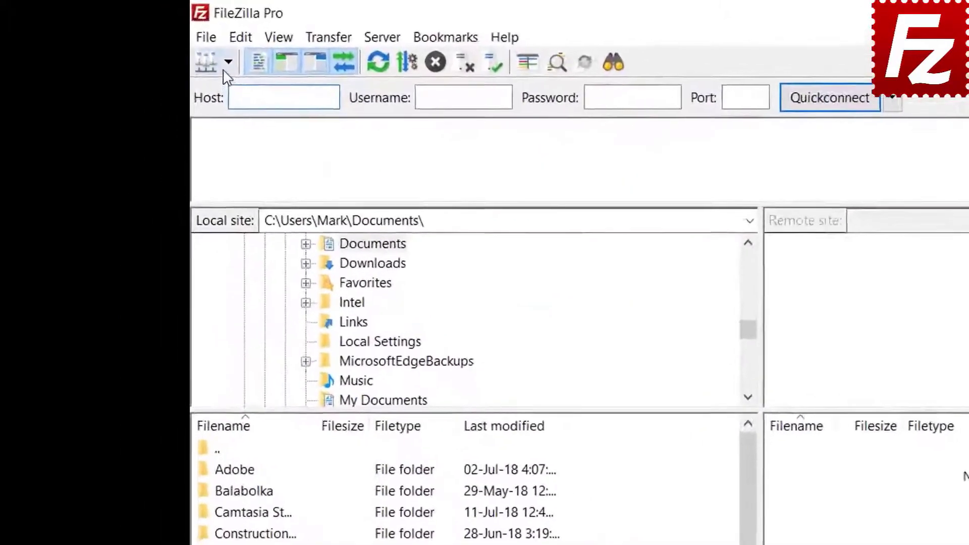
pyautogui.click(145, 40)
pyautogui.click(235, 90)
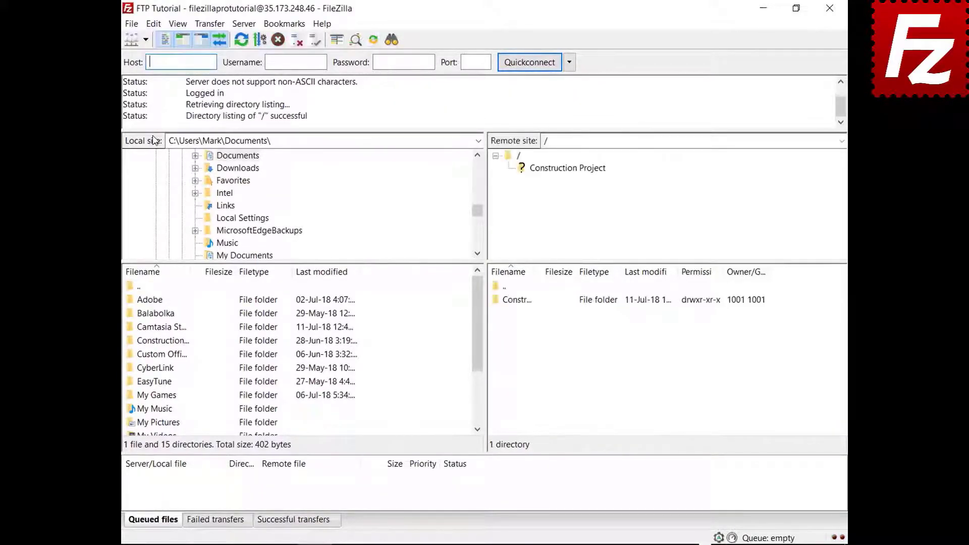
pyautogui.doubleClick(172, 340)
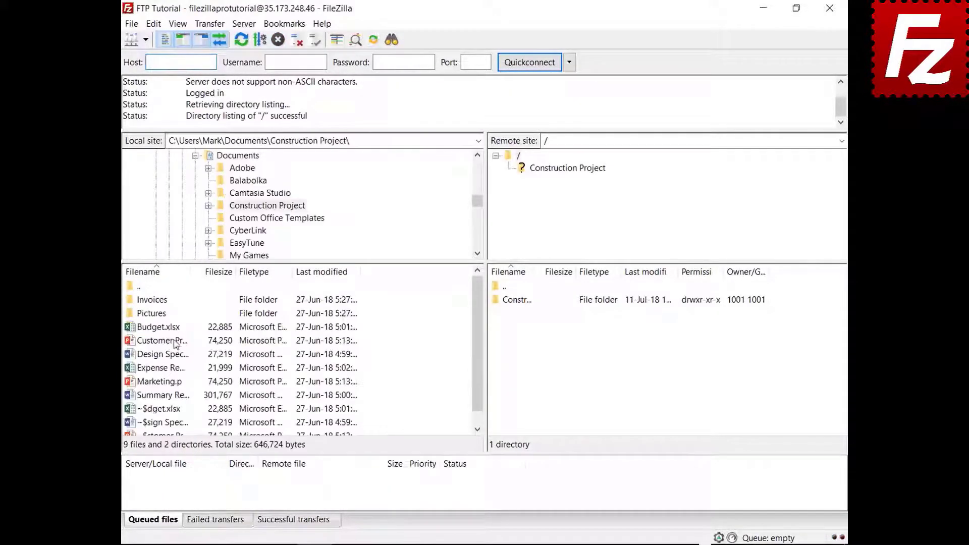
pyautogui.doubleClick(527, 302)
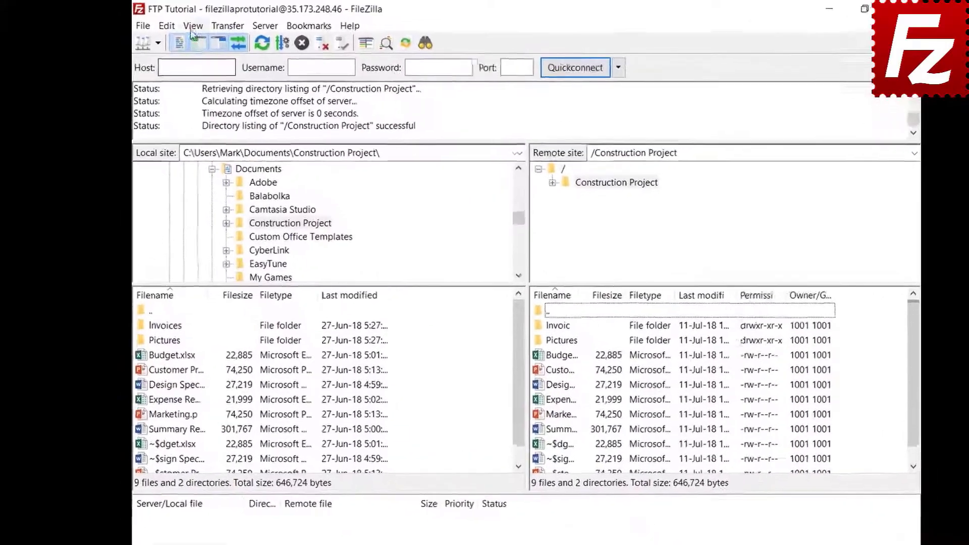
# - Create a new directory listing filter named "Microsoft Office Temporaries" in the filter rules
pyautogui.click(178, 24)
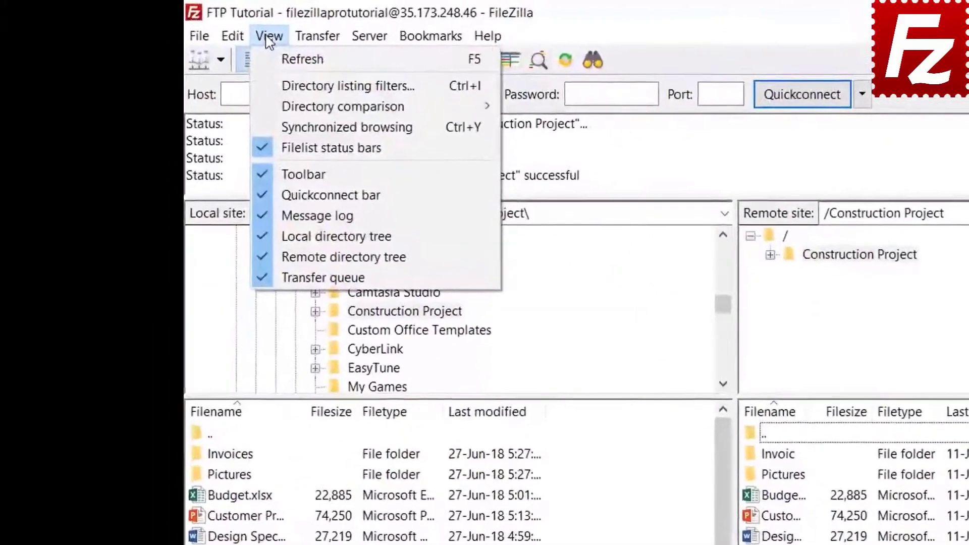
pyautogui.click(279, 88)
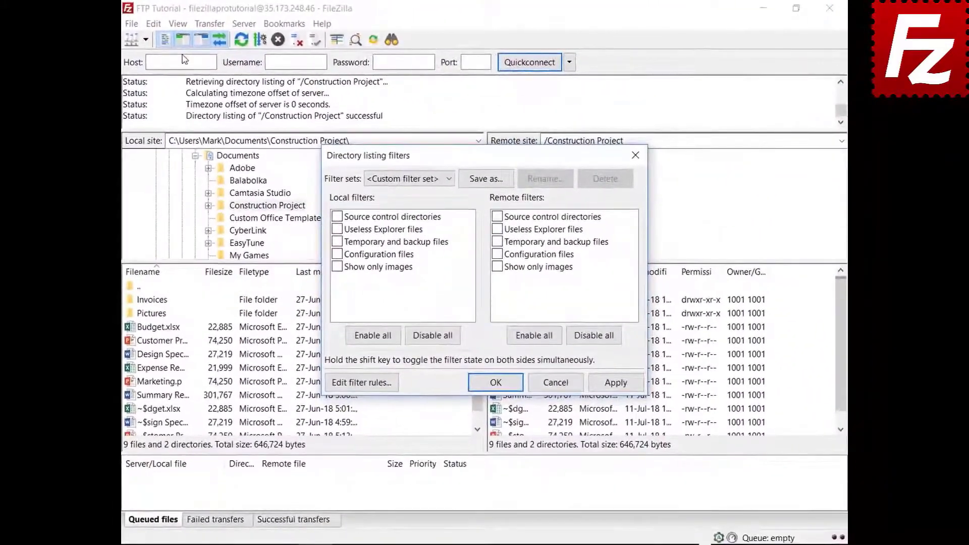
pyautogui.moveTo(479, 159); pyautogui.dragTo(479, 39)
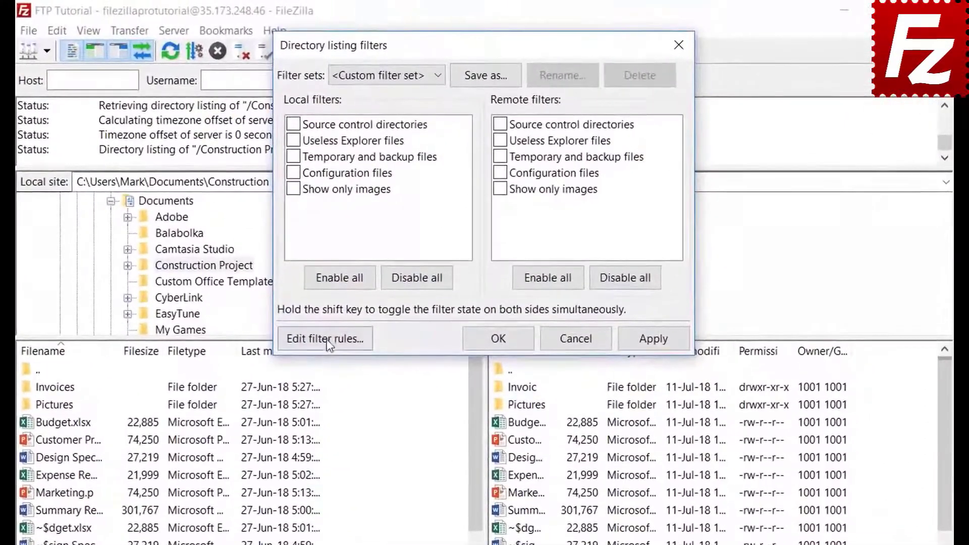
pyautogui.click(327, 338)
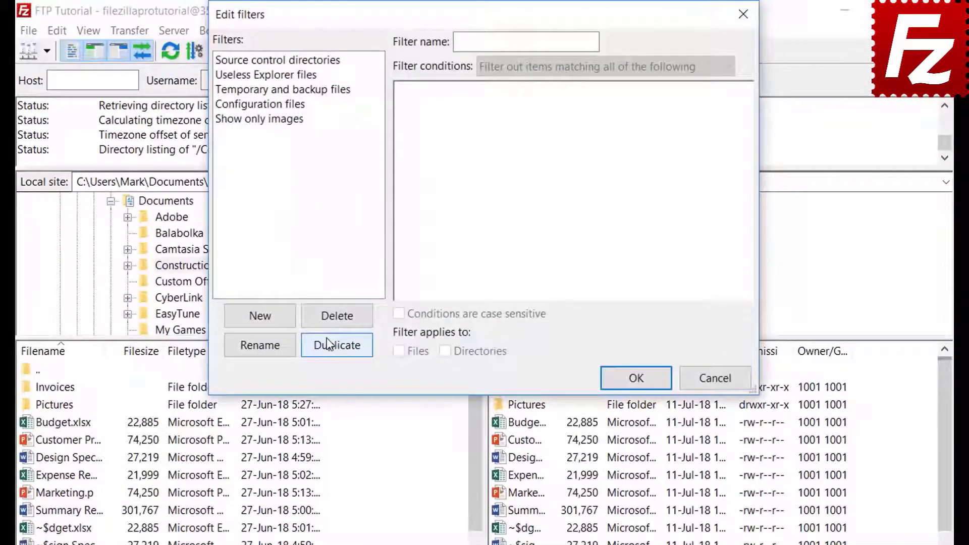
pyautogui.click(276, 319)
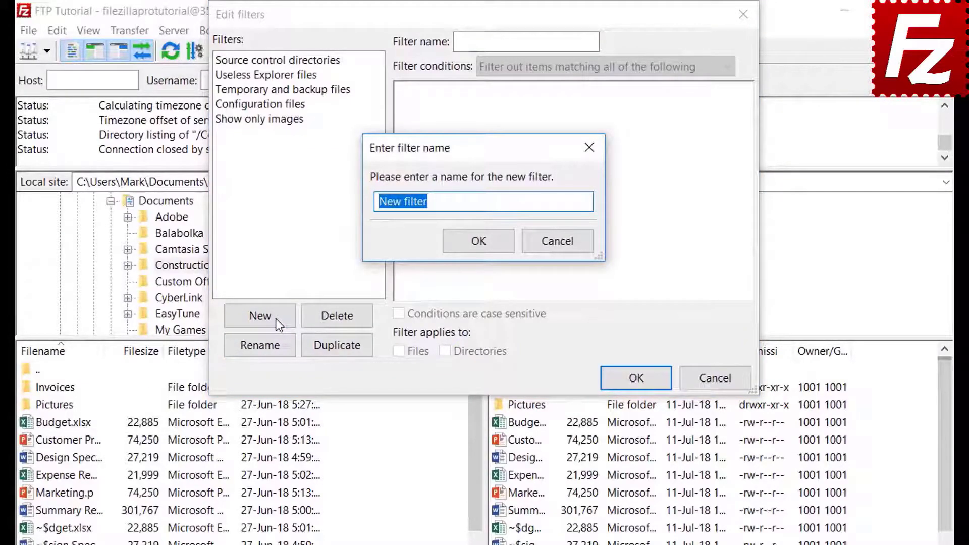
pyautogui.write('Microsoft Offic')
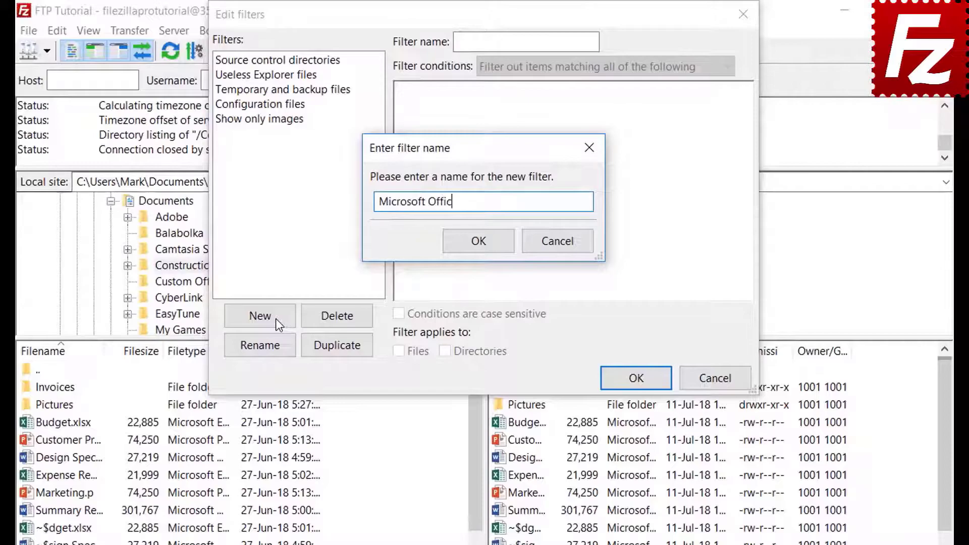
pyautogui.write('e Temporaries')
pyautogui.click(479, 241)
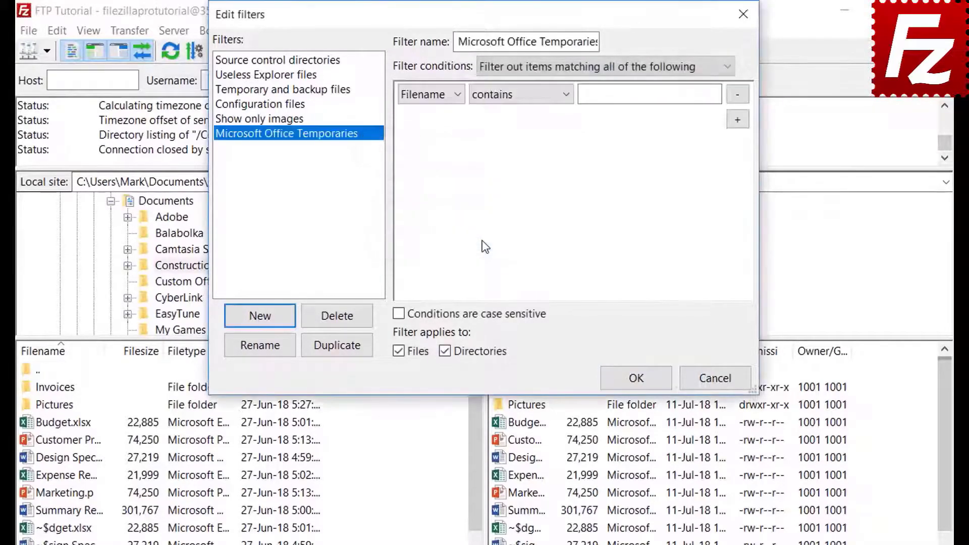
# - Review the filter's matching modes, then set its condition to Filesize and view the available size comparisons
pyautogui.click(531, 66)
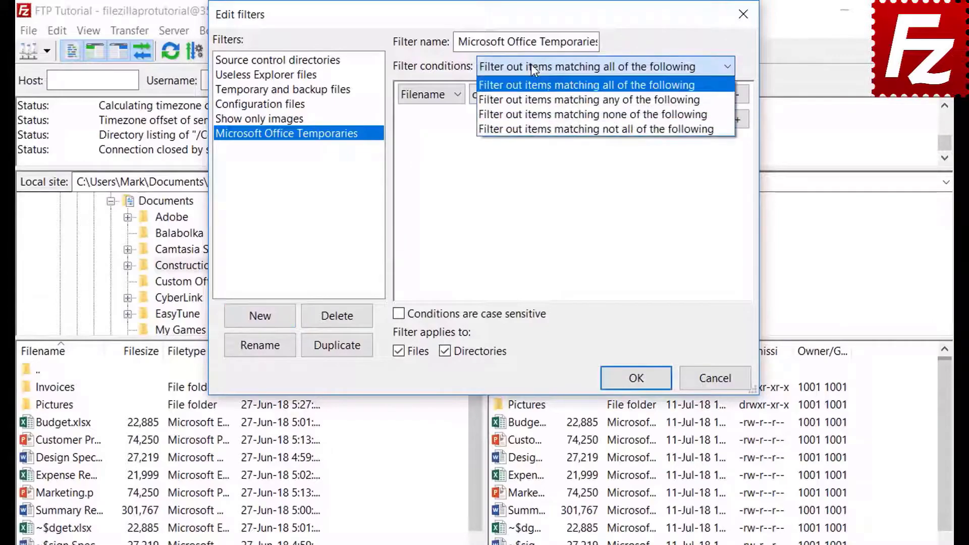
pyautogui.click(531, 65)
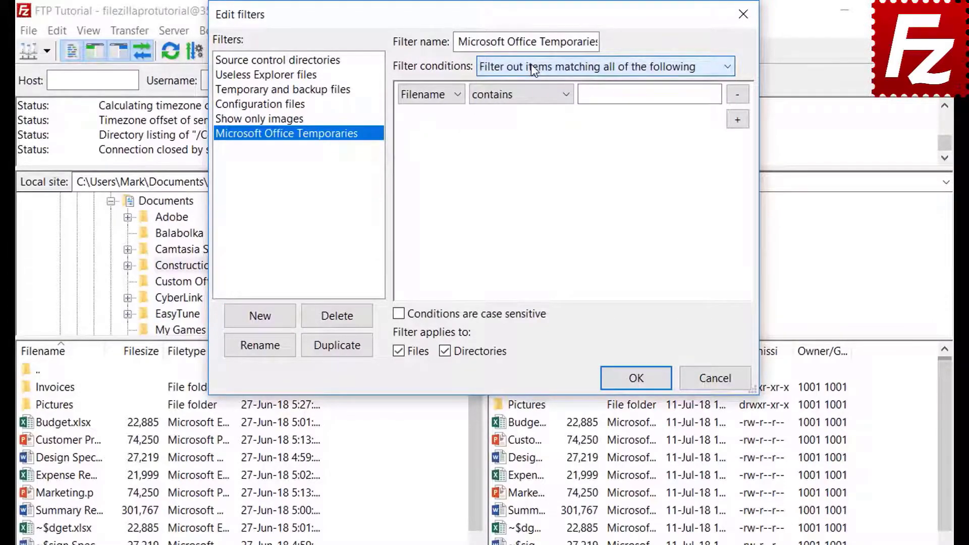
pyautogui.click(430, 94)
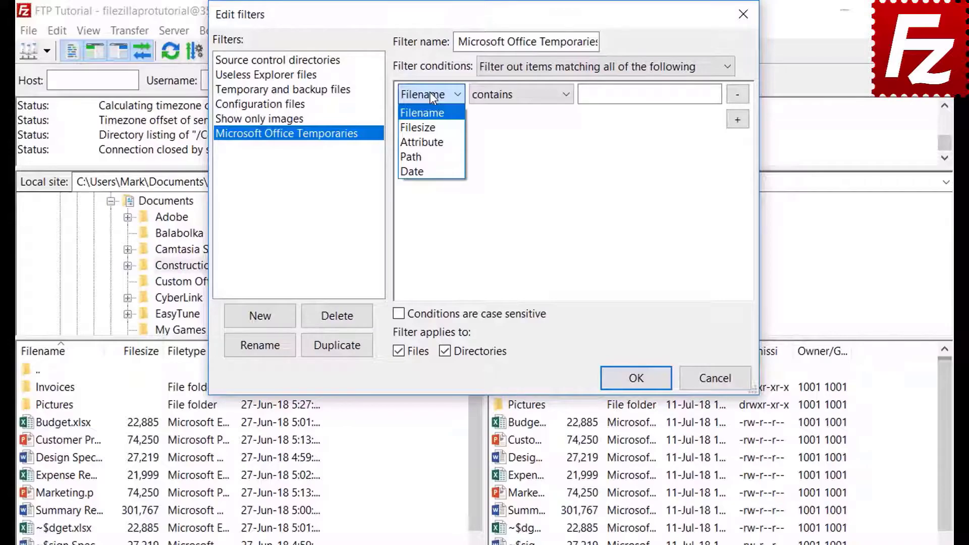
pyautogui.click(432, 127)
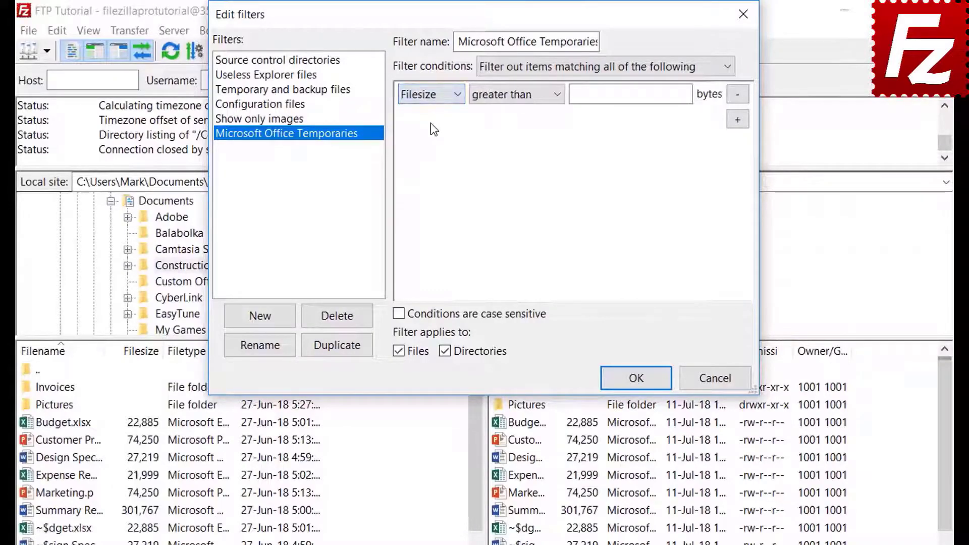
pyautogui.click(508, 97)
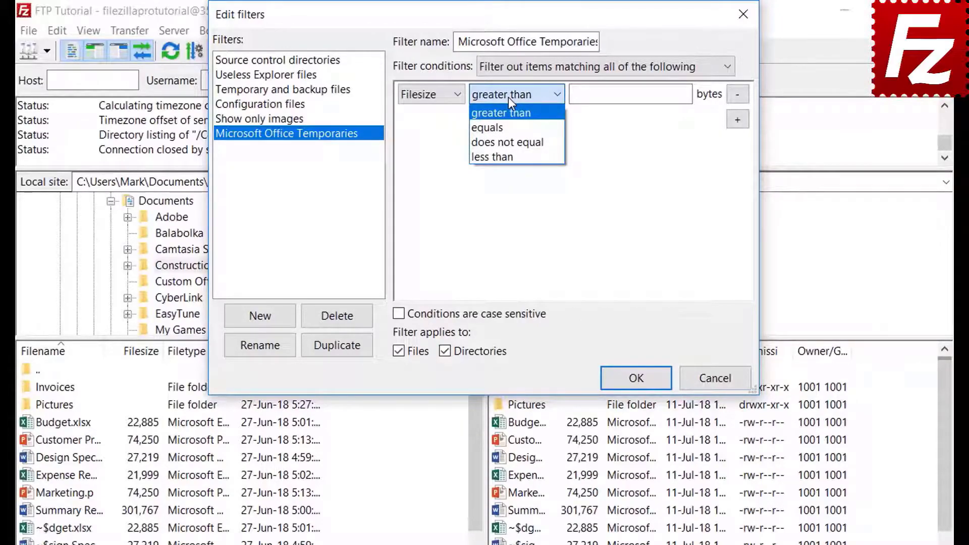
pyautogui.click(508, 97)
# - Switch the filter condition to Attribute and view the available attributes and their set or unset options
pyautogui.click(432, 96)
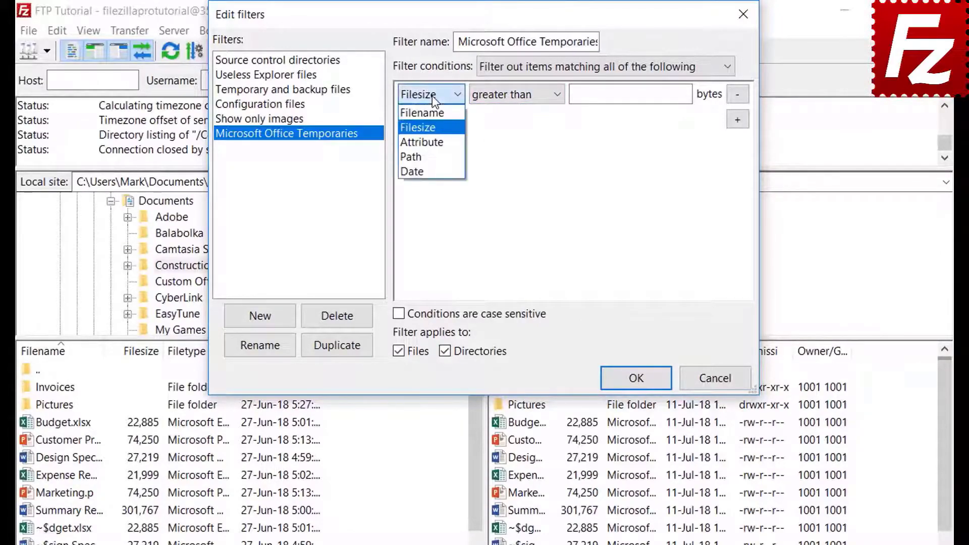
pyautogui.click(432, 138)
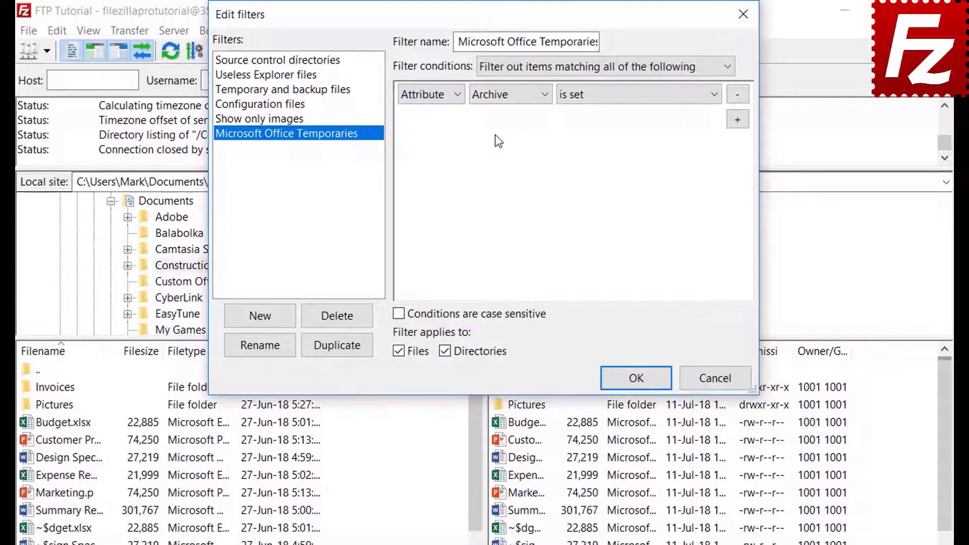
pyautogui.click(498, 95)
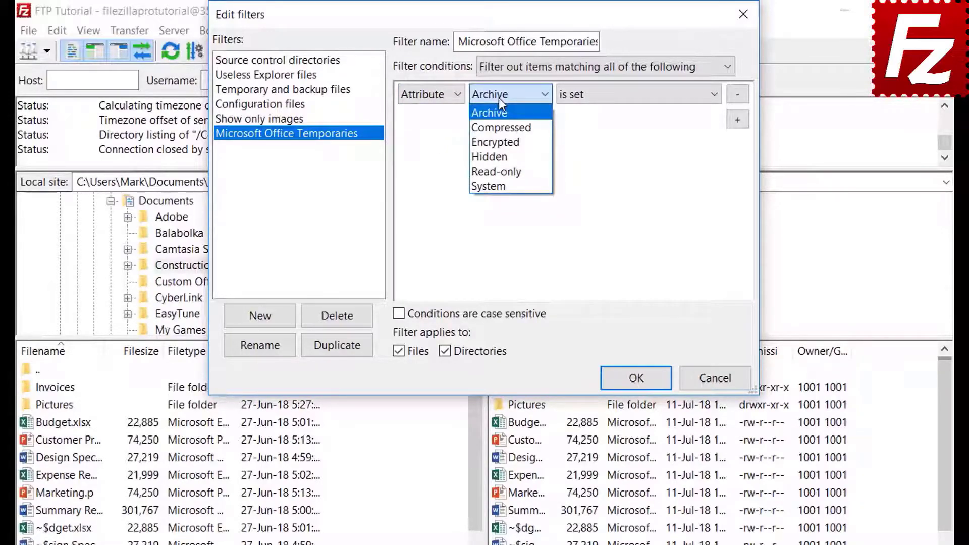
pyautogui.click(499, 98)
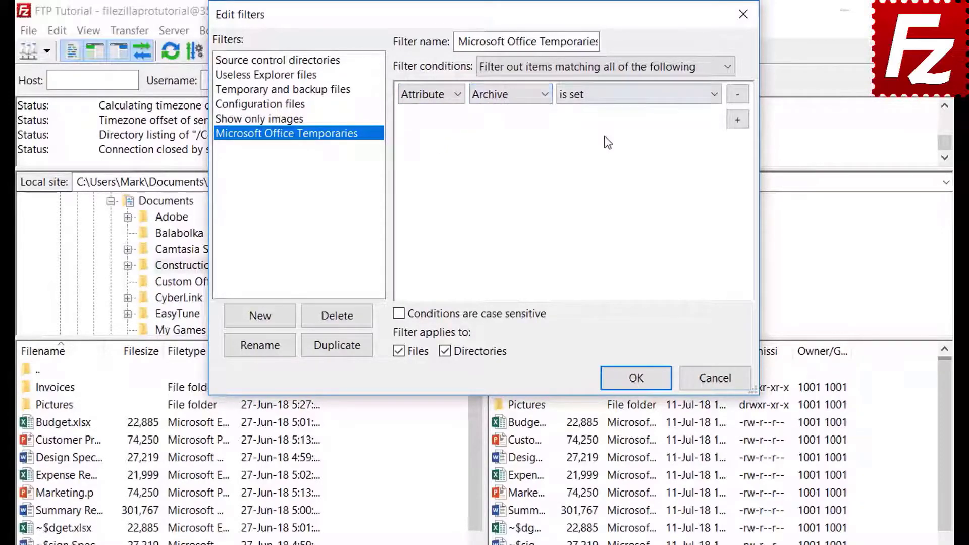
pyautogui.click(605, 103)
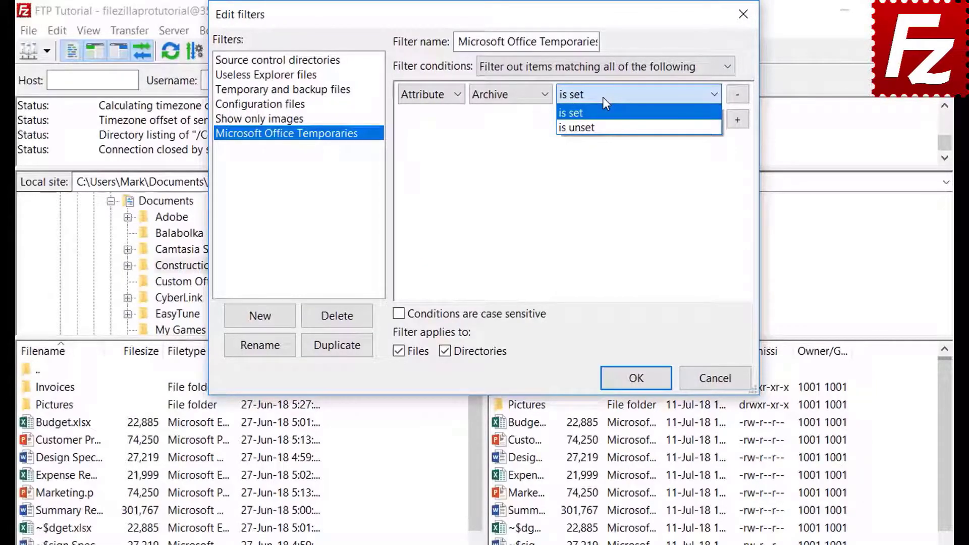
pyautogui.click(602, 97)
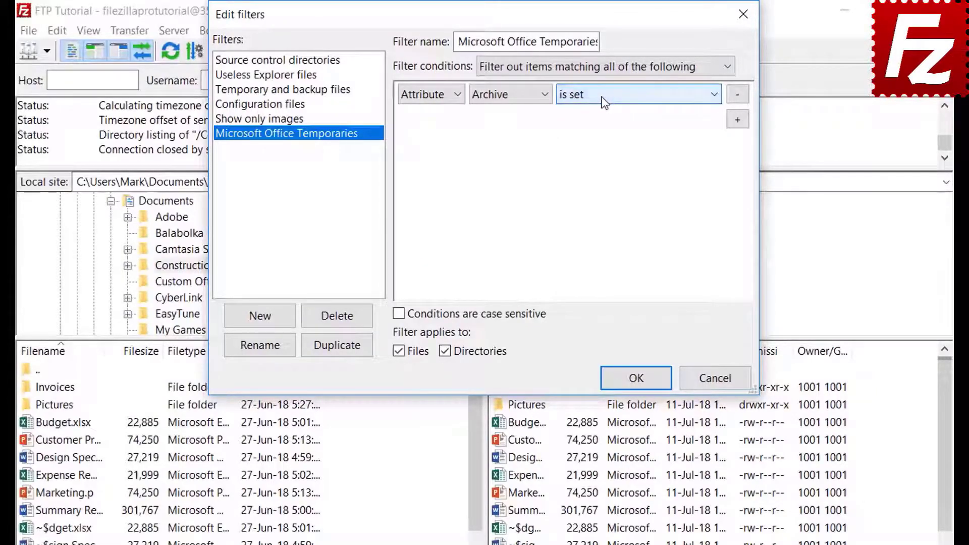
# - Try the Path and Date condition types for the filter, viewing the comparison options each one offers
pyautogui.click(428, 100)
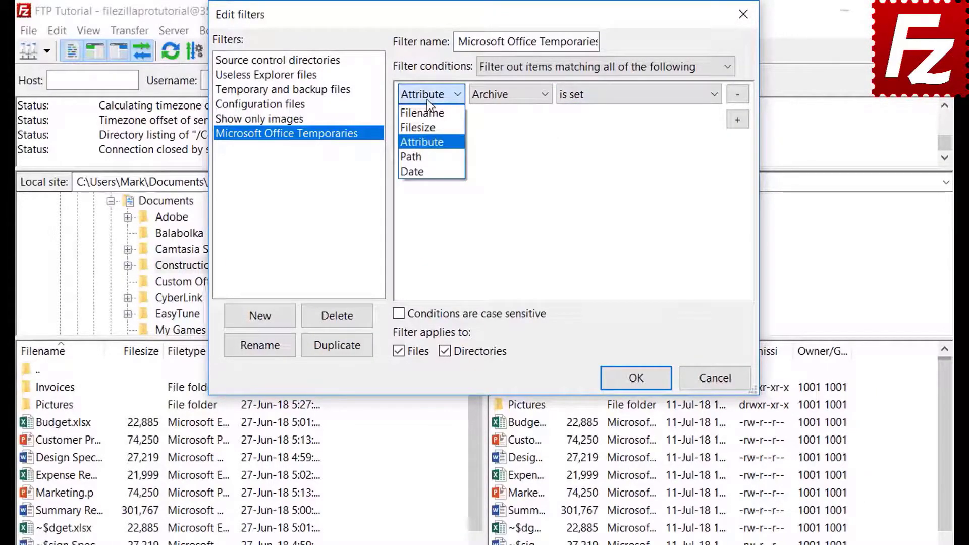
pyautogui.click(431, 158)
pyautogui.click(513, 95)
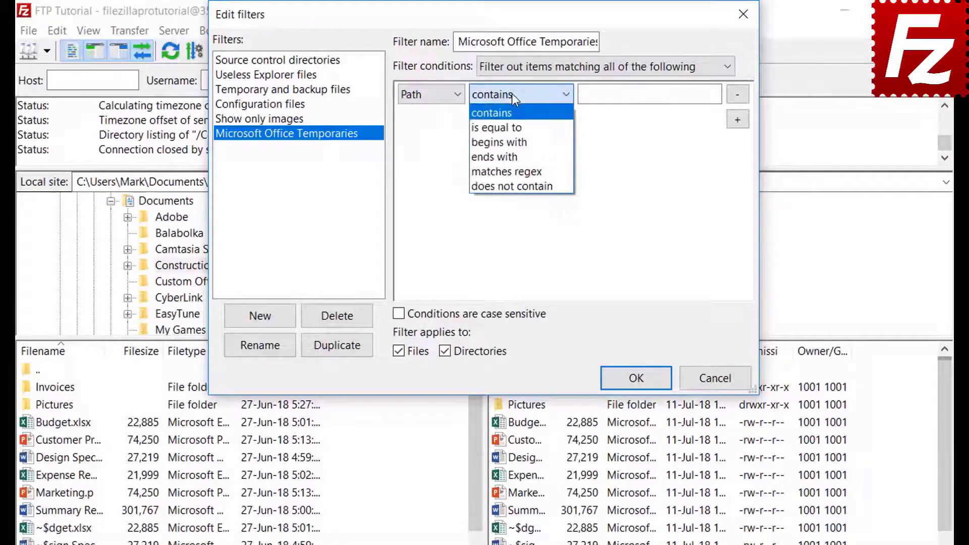
pyautogui.click(511, 93)
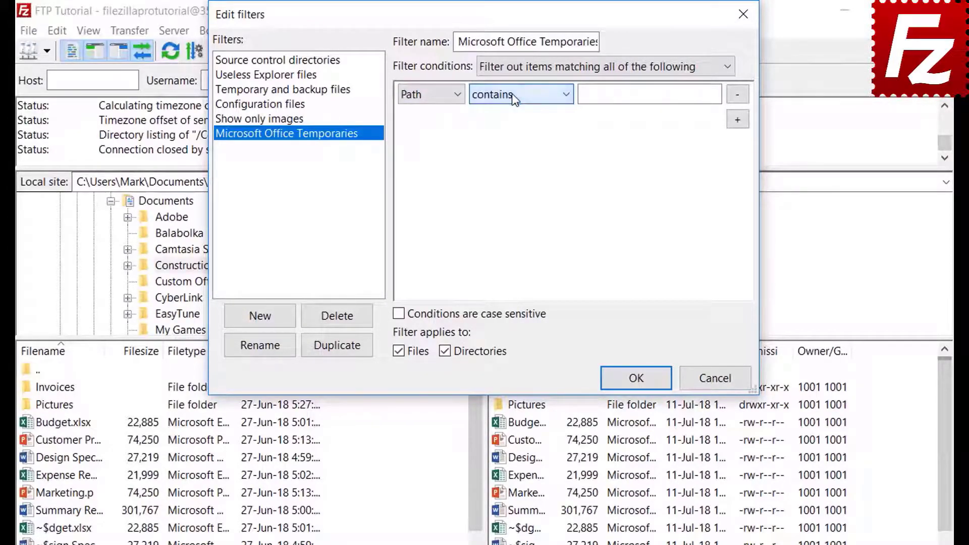
pyautogui.click(426, 95)
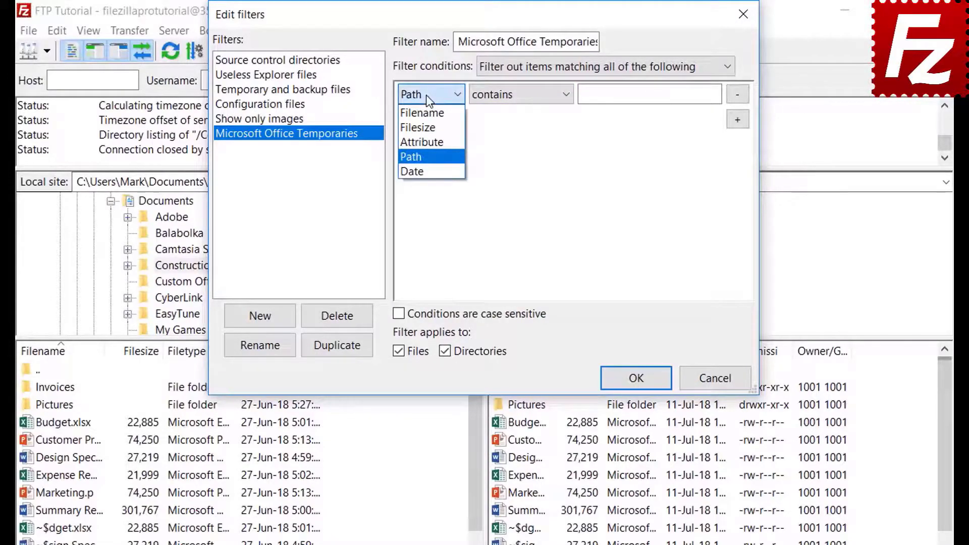
pyautogui.click(425, 172)
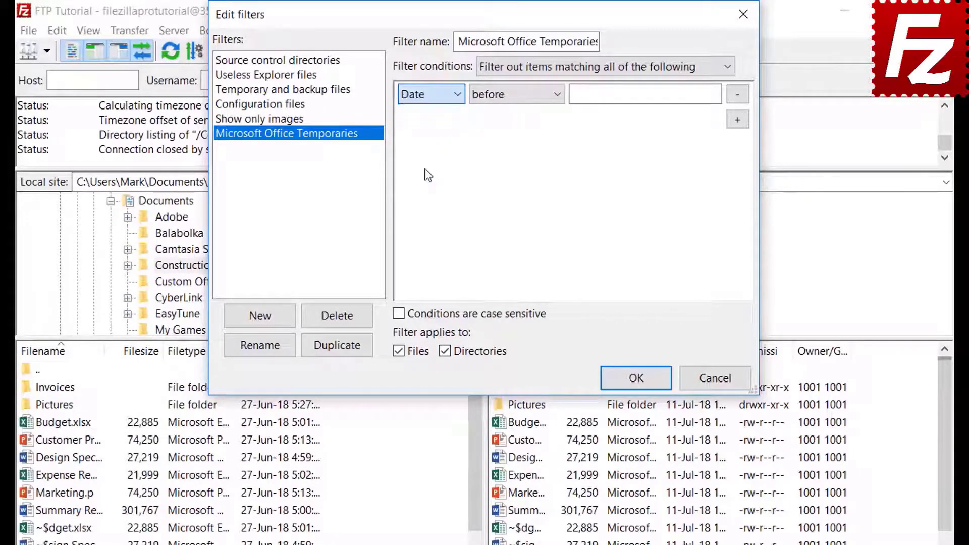
pyautogui.click(513, 95)
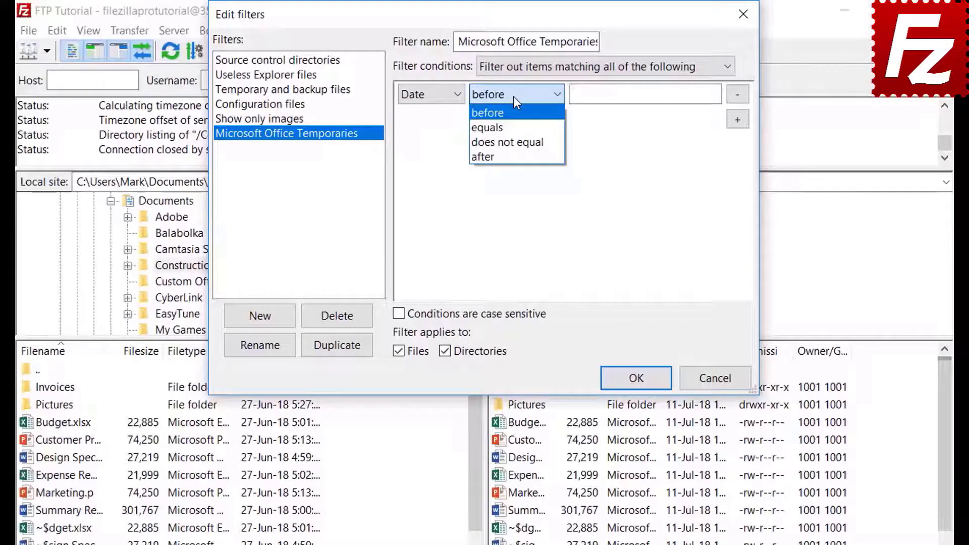
pyautogui.click(513, 96)
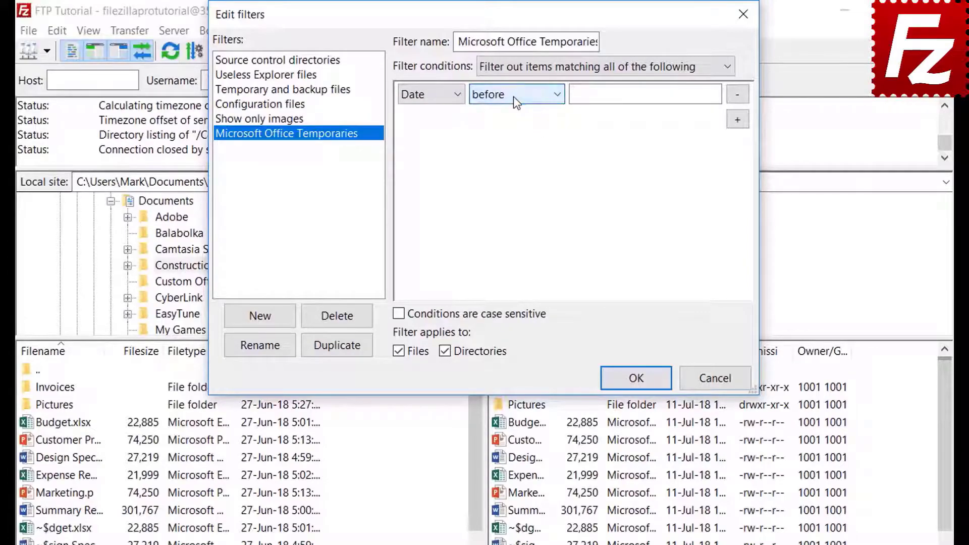
# - Set the filter to match filenames that begin with "~$", limit it to files only, and save the filter rules
pyautogui.click(422, 97)
pyautogui.click(422, 113)
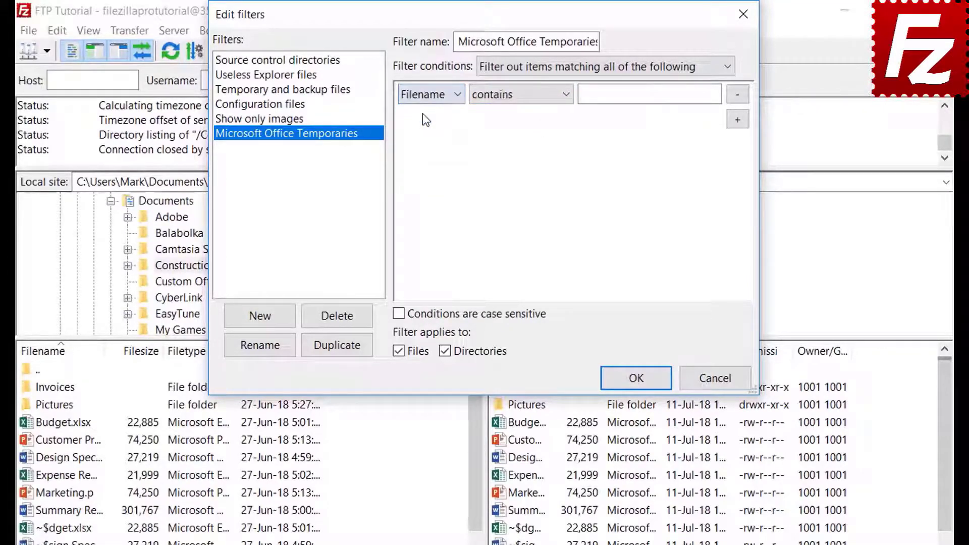
pyautogui.click(505, 96)
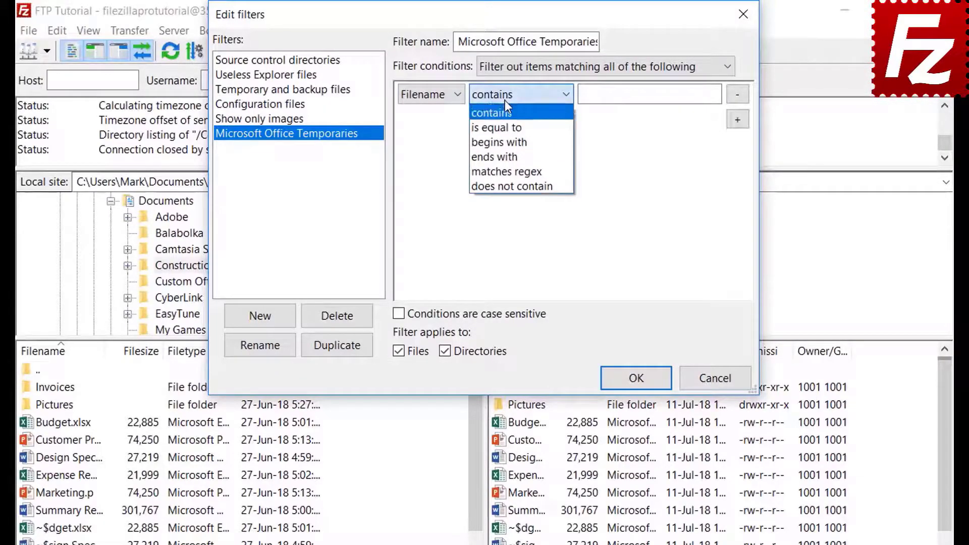
pyautogui.click(507, 142)
pyautogui.click(600, 98)
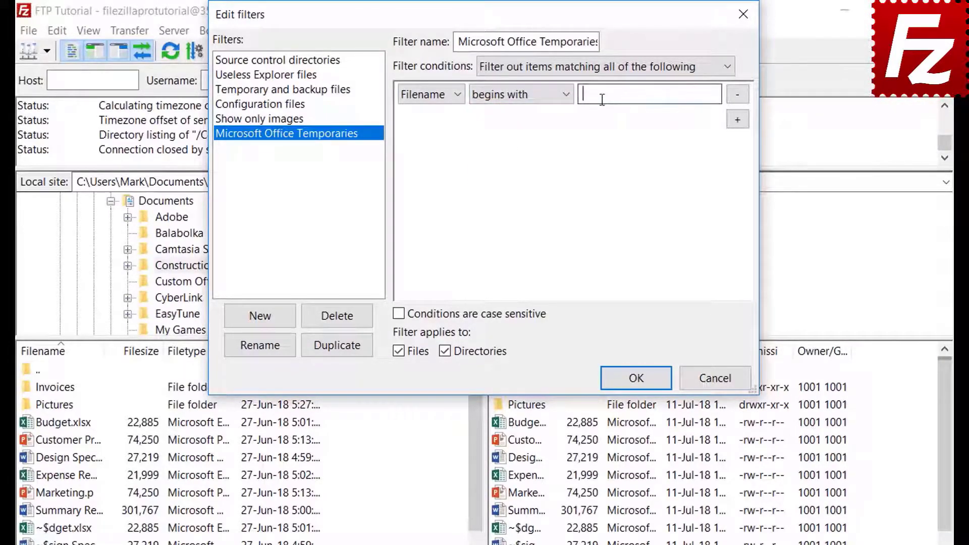
pyautogui.write('~$')
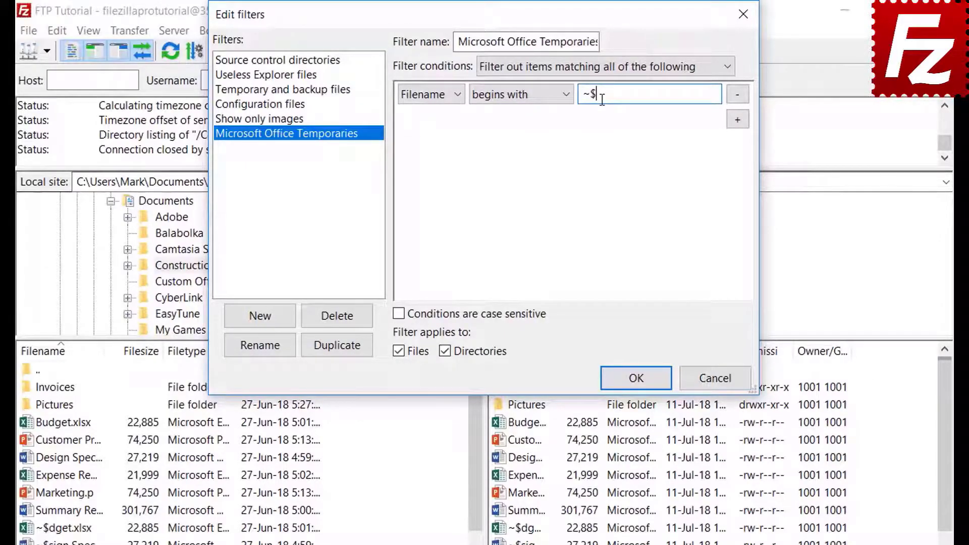
pyautogui.click(447, 350)
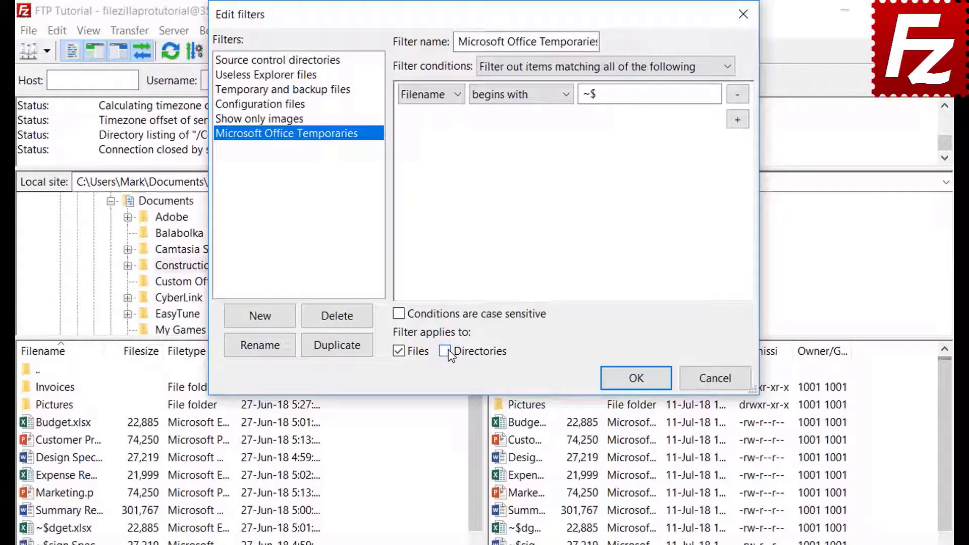
pyautogui.click(636, 380)
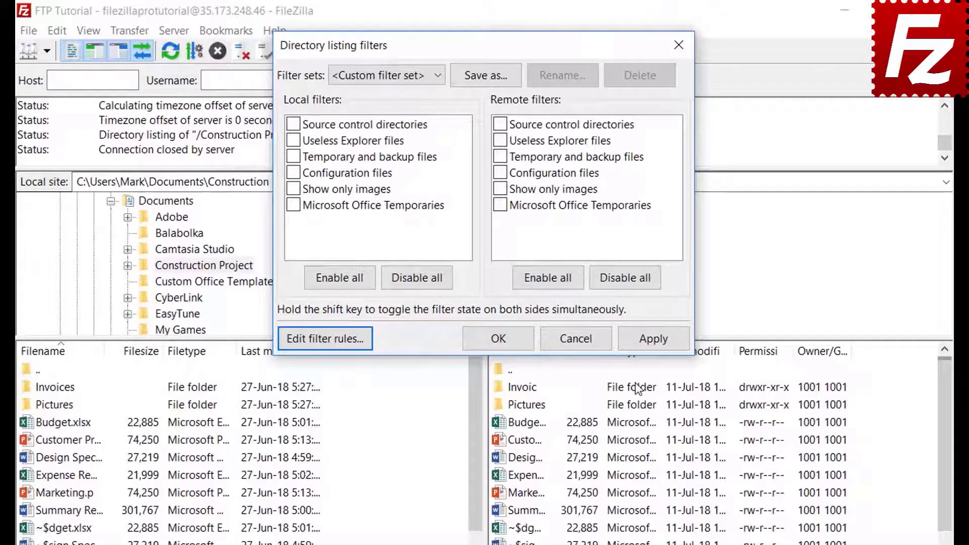
# - Apply the Microsoft Office Temporaries filter to the local listing, then turn it off again
pyautogui.click(293, 205)
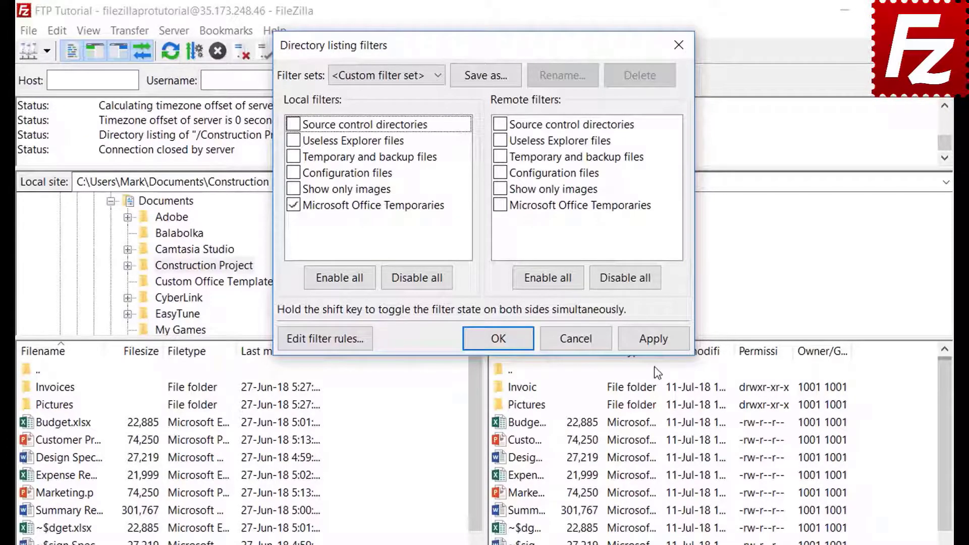
pyautogui.click(653, 338)
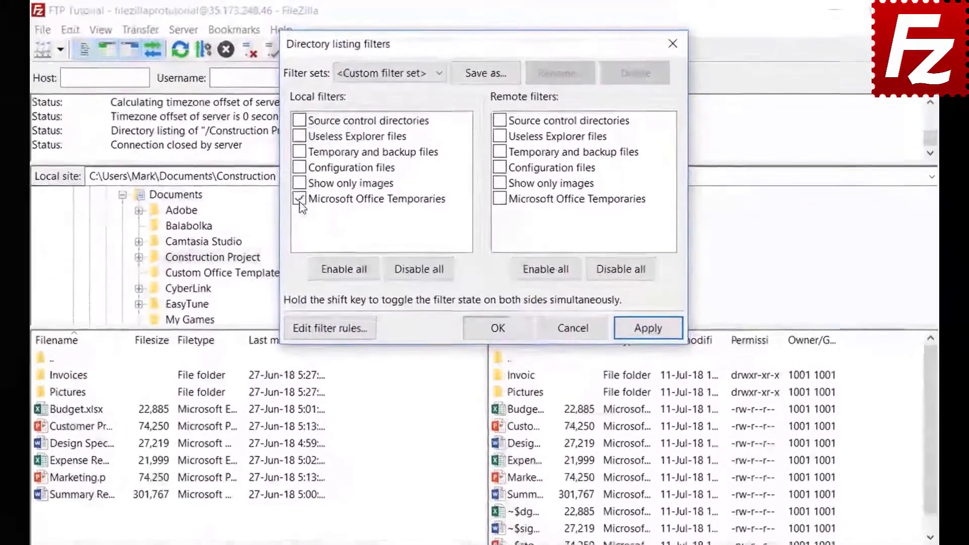
pyautogui.click(337, 160)
pyautogui.click(648, 329)
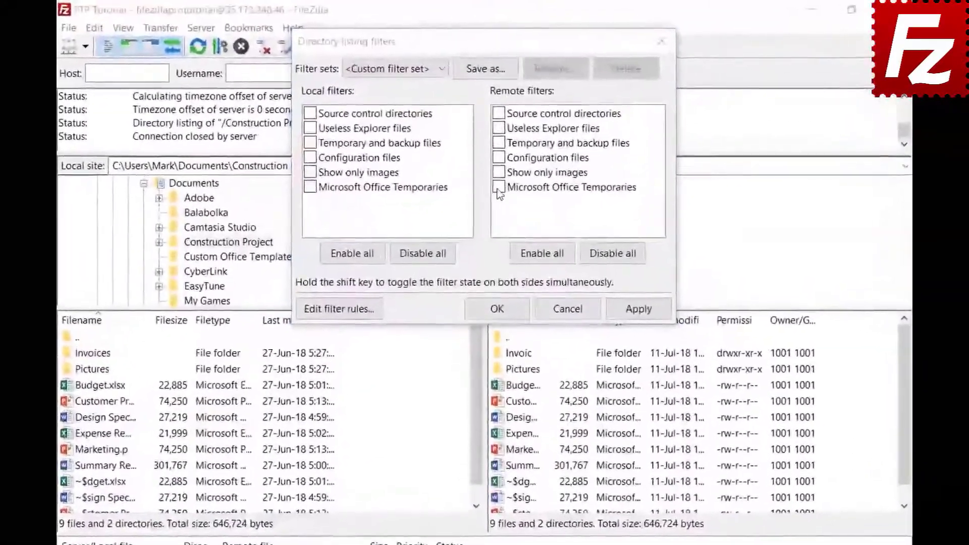
# - Apply the Microsoft Office Temporaries filter to the remote listing and save the filter set as "Project"
pyautogui.click(497, 159)
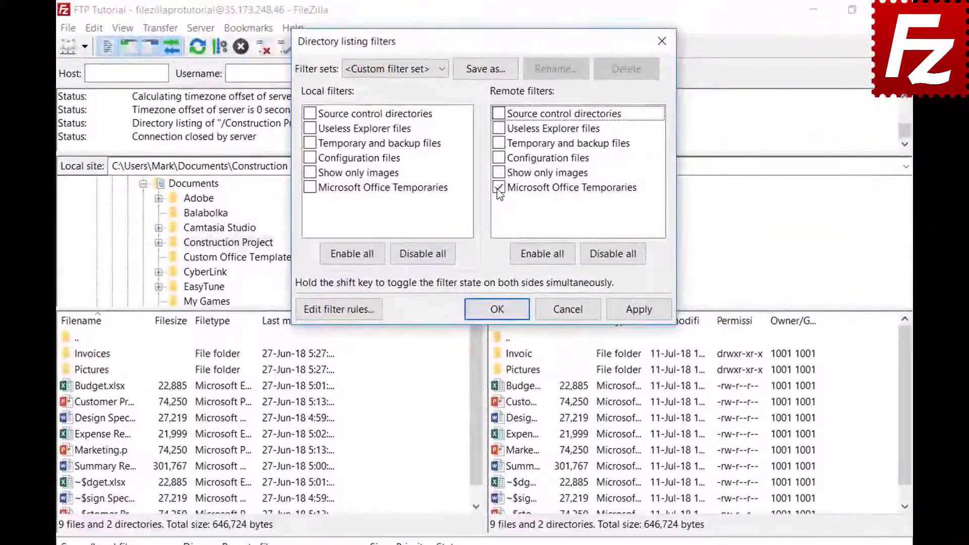
pyautogui.click(638, 312)
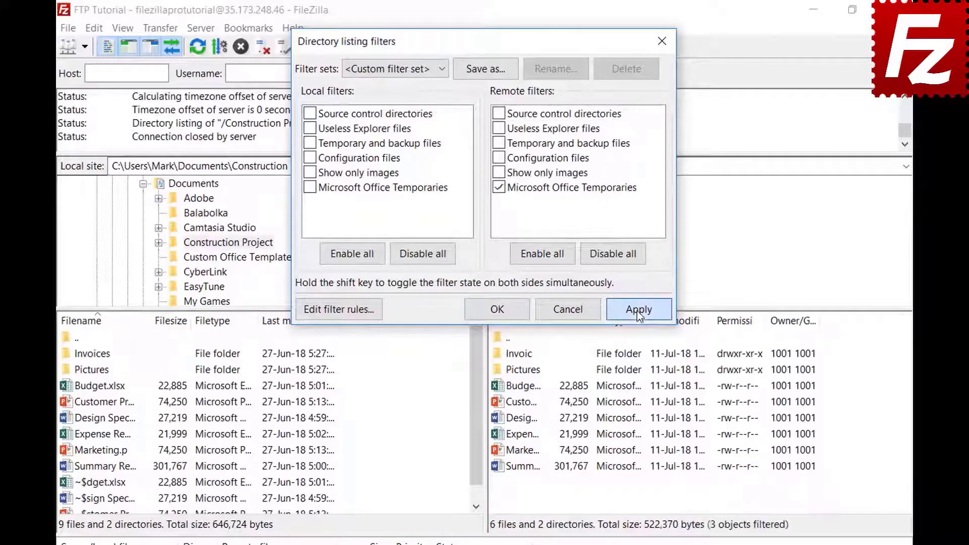
pyautogui.click(486, 68)
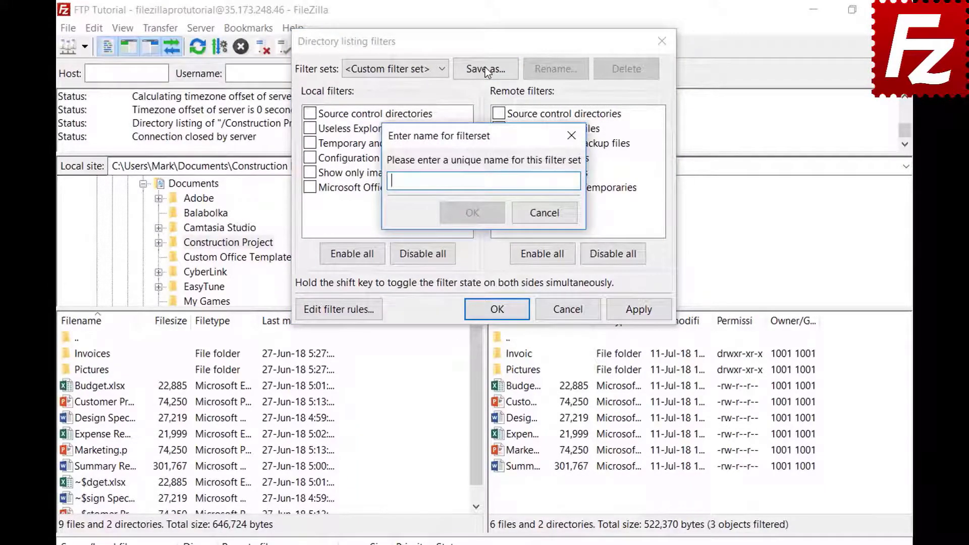
pyautogui.write('Project')
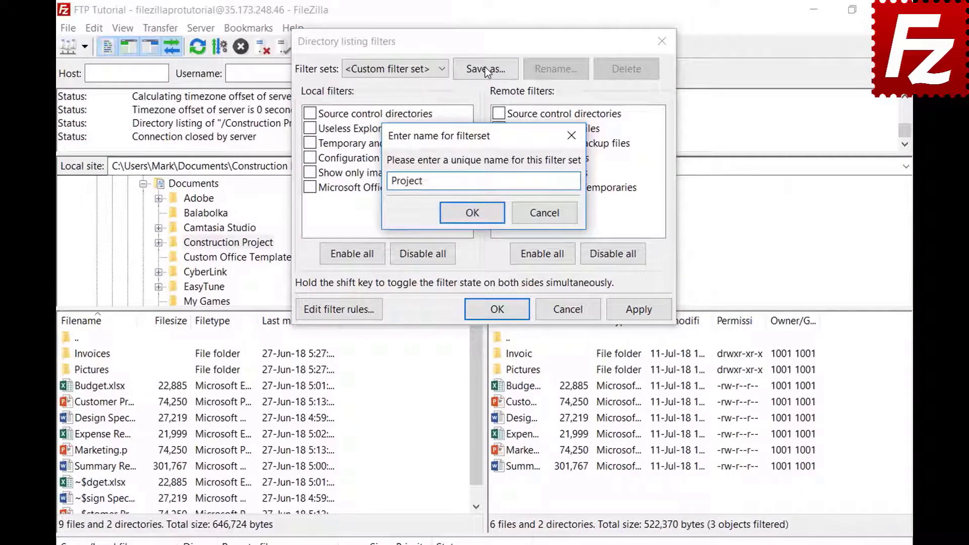
pyautogui.click(472, 212)
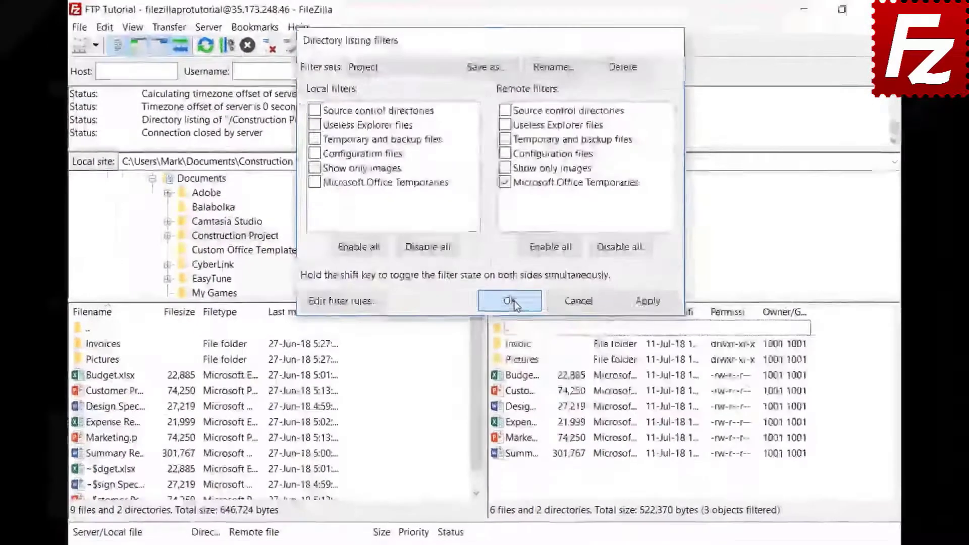
pyautogui.click(511, 310)
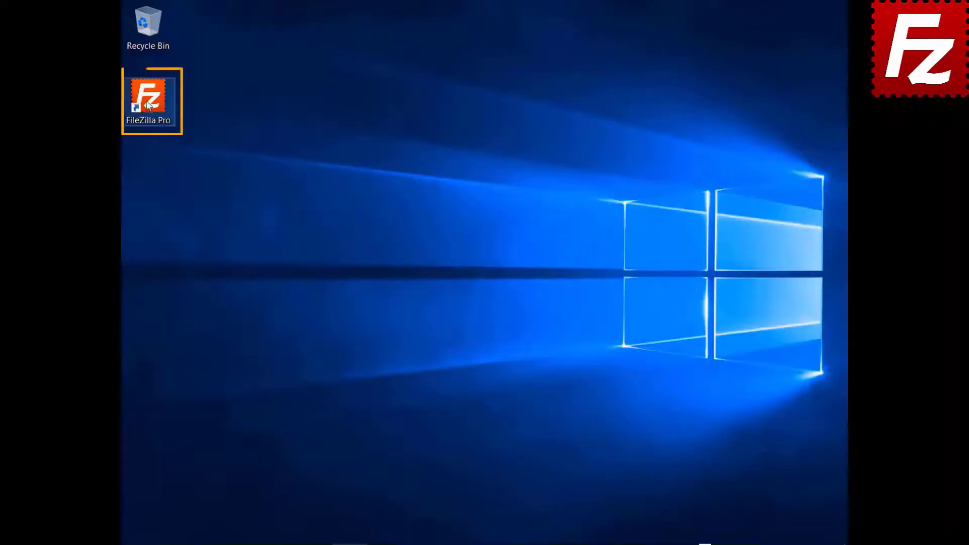
# - Launch FileZilla Pro and connect to the saved site named FTP connection
pyautogui.doubleClick(147, 103)
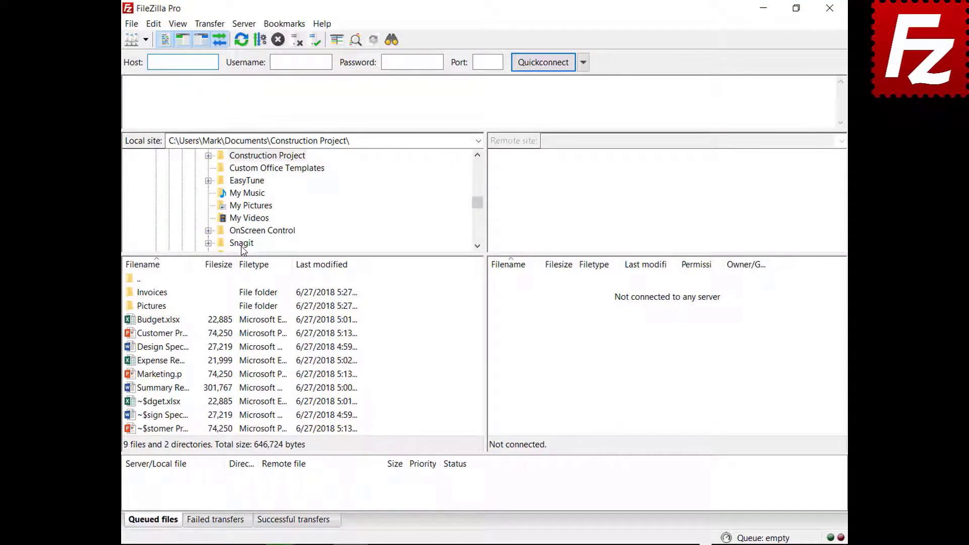
pyautogui.click(146, 40)
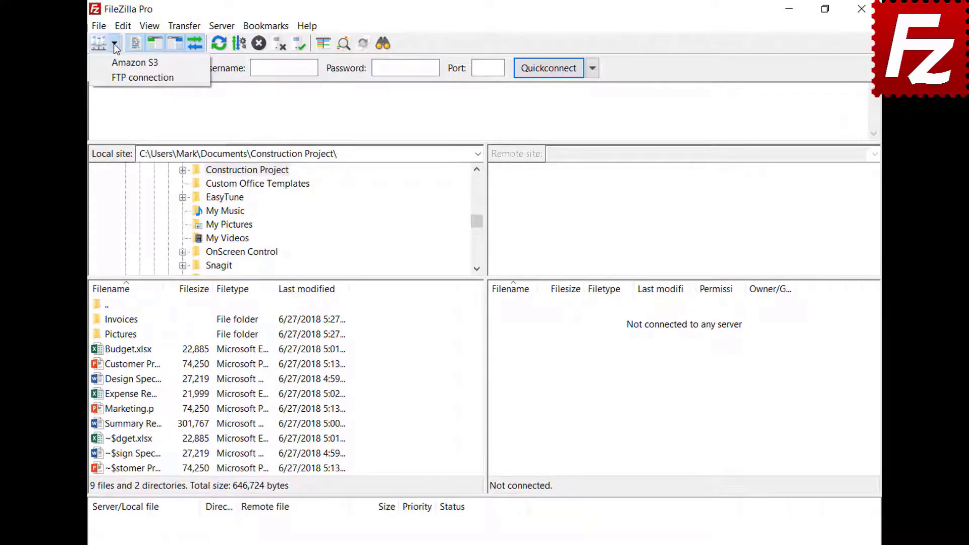
pyautogui.click(121, 75)
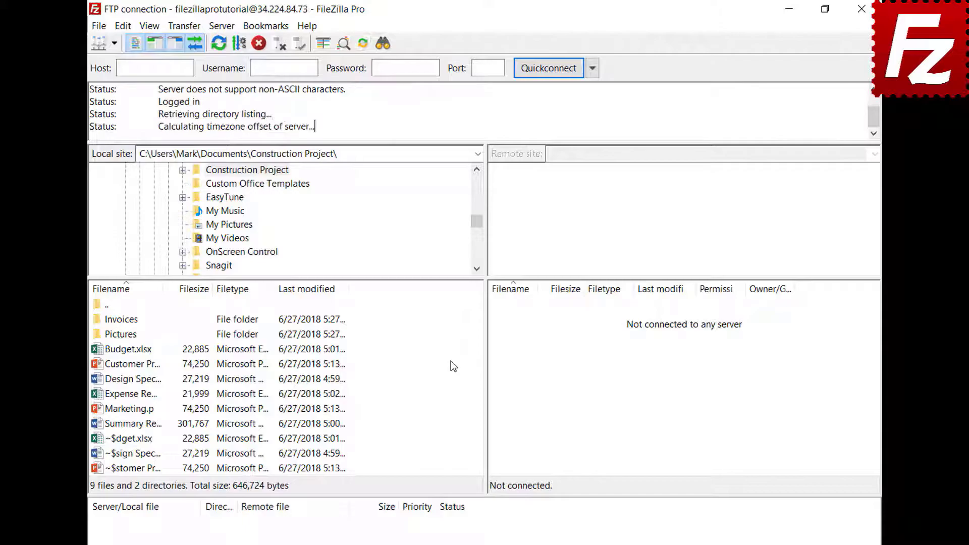
# - Open a new tab, then switch to the FTP connection tab and back to the unconnected one
pyautogui.click(100, 27)
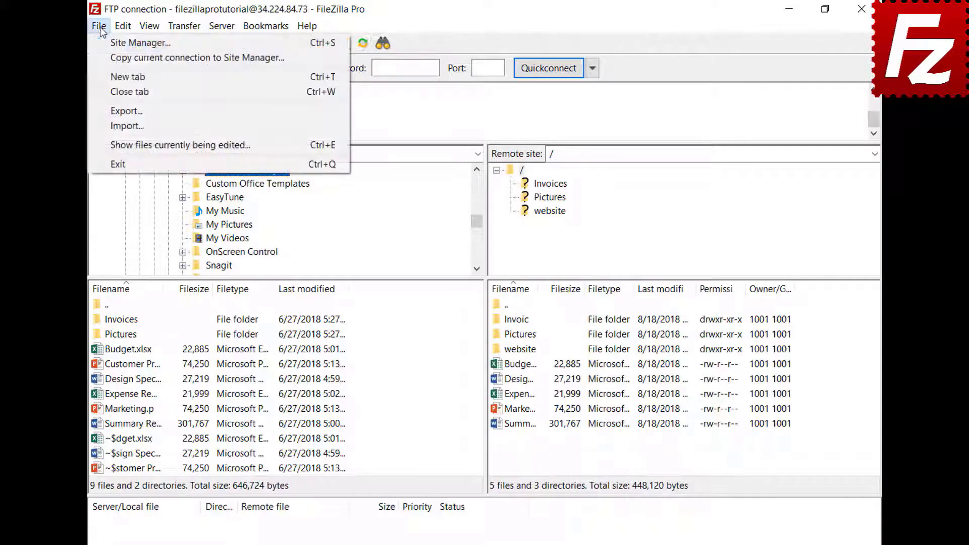
pyautogui.click(107, 71)
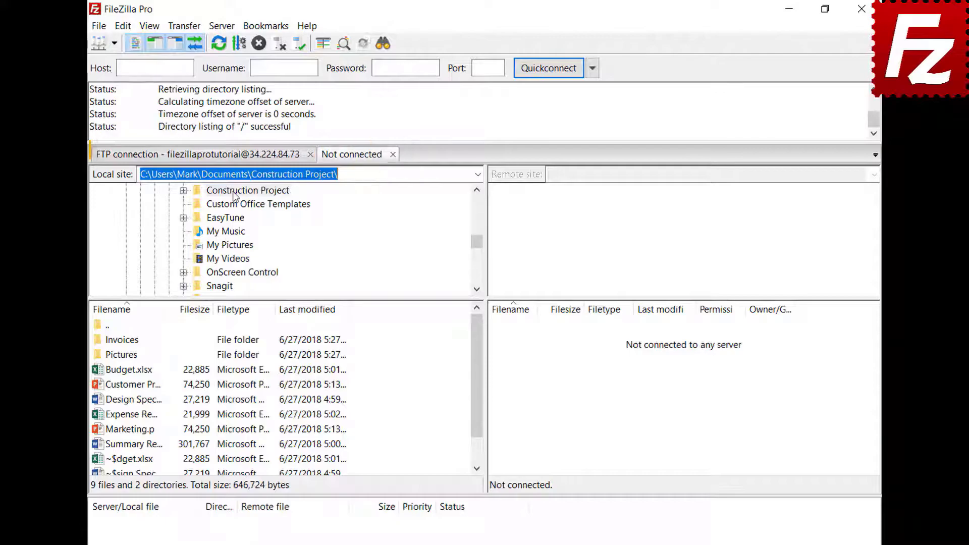
pyautogui.click(234, 163)
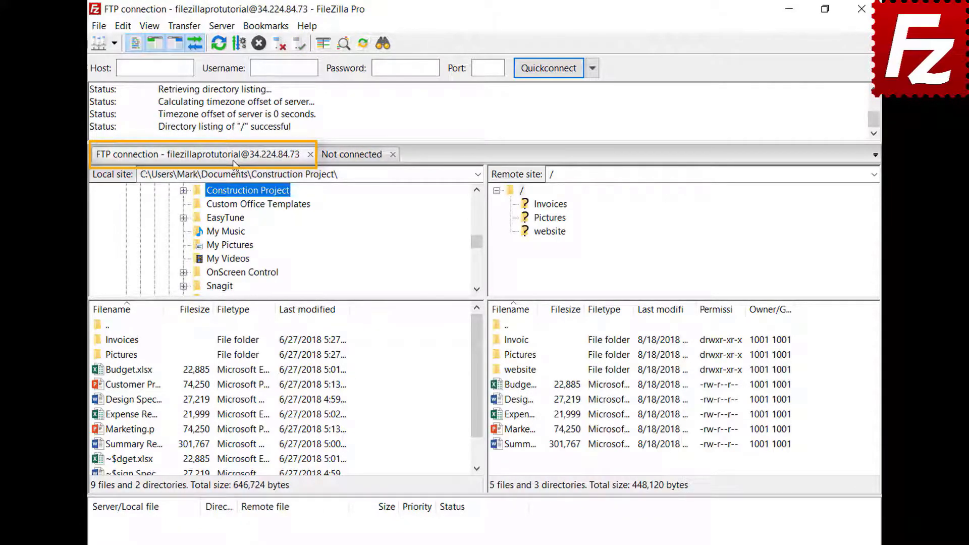
pyautogui.click(354, 157)
# - Connect the unconnected tab to the saved site Amazon S3, then switch to the FTP connection tab and back
pyautogui.click(114, 44)
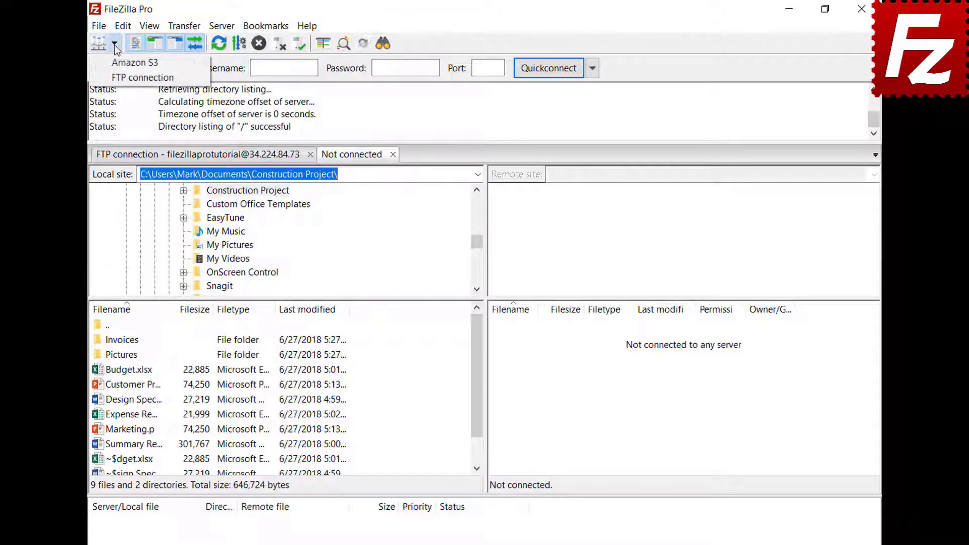
pyautogui.click(126, 60)
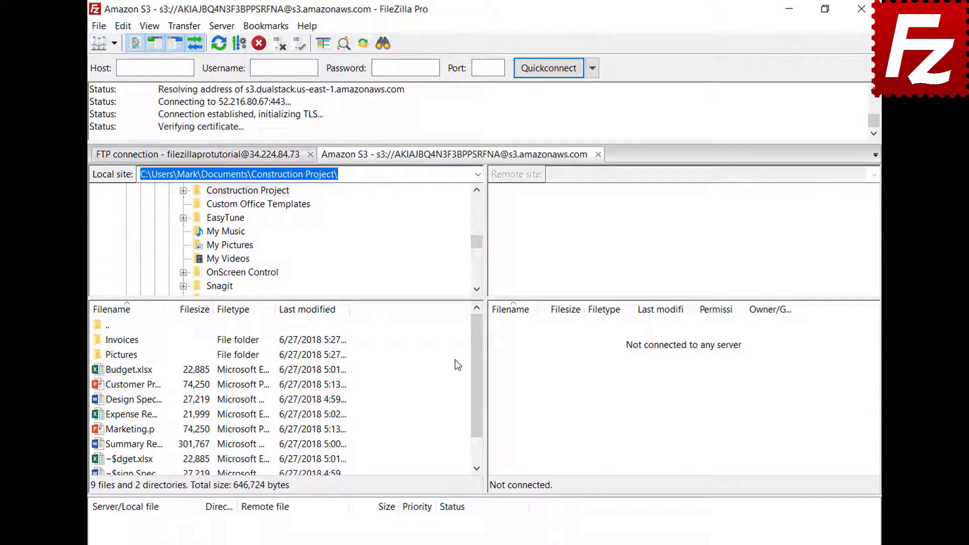
pyautogui.click(245, 157)
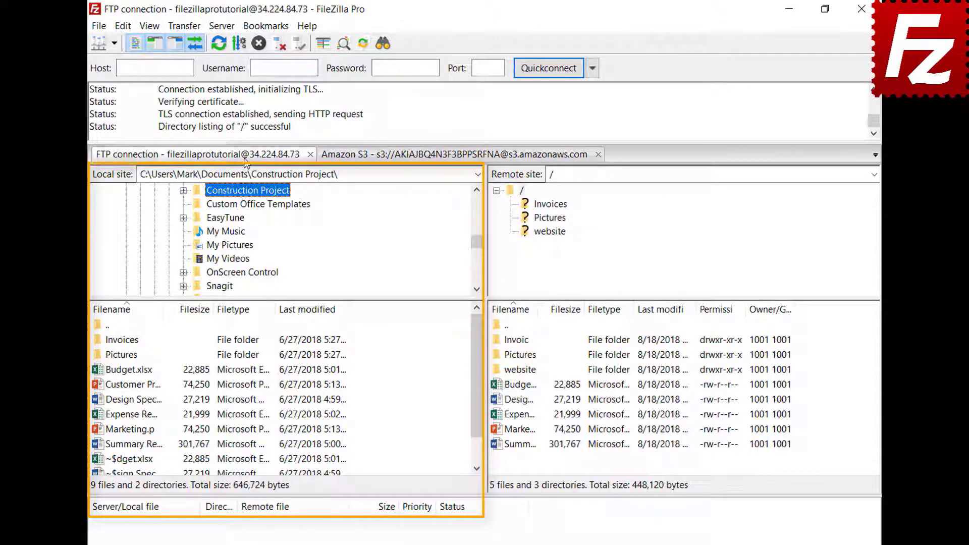
pyautogui.click(421, 157)
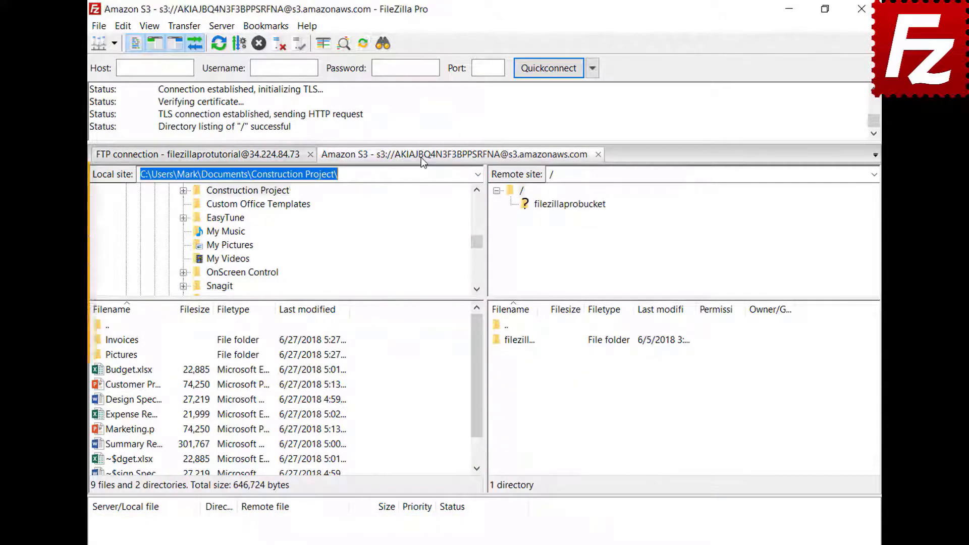
# - Set the interface startup behaviour to "Restore tabs and reconnect" and save the settings
pyautogui.click(123, 26)
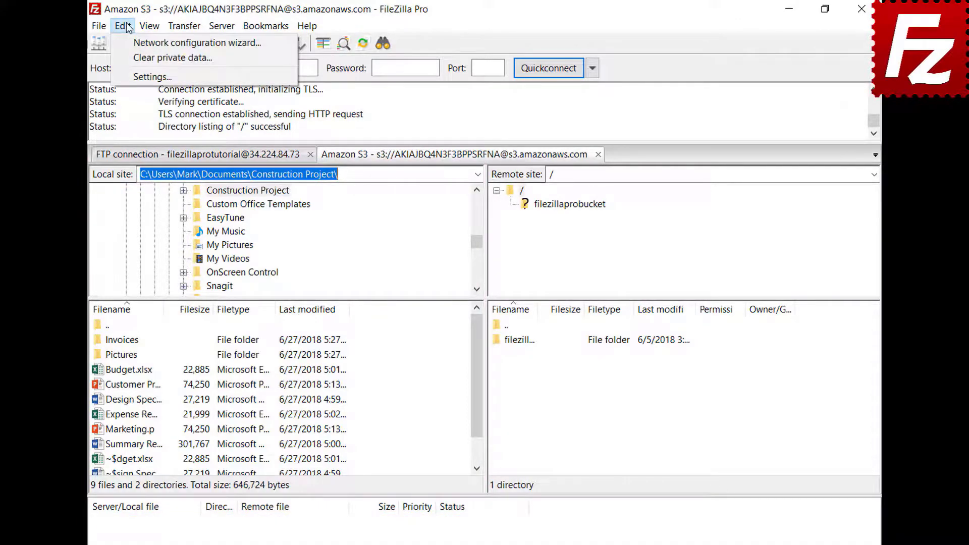
pyautogui.click(139, 76)
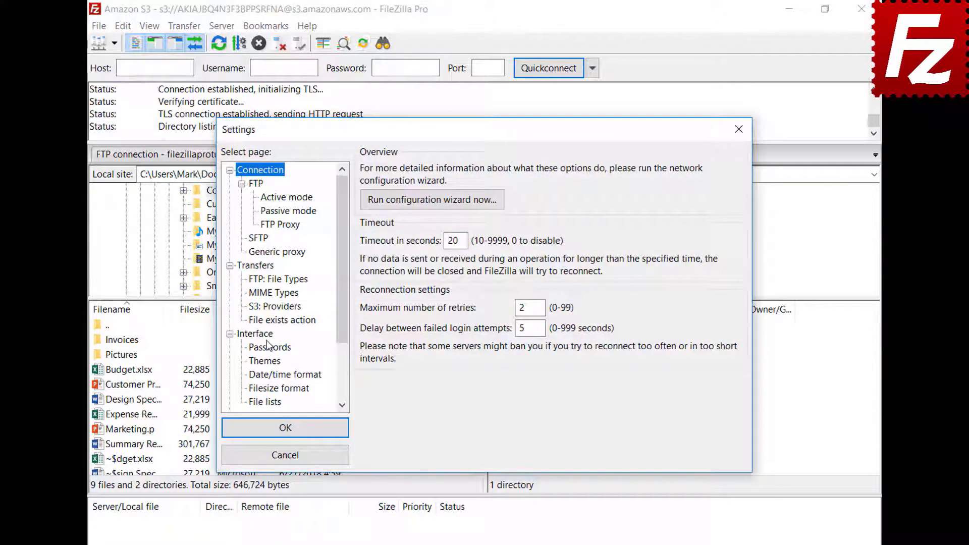
pyautogui.click(255, 334)
pyautogui.click(367, 351)
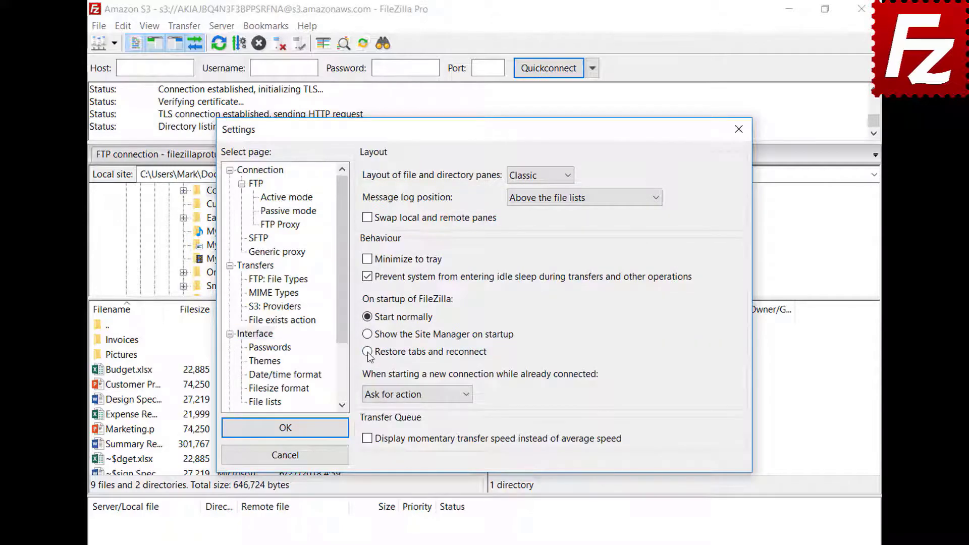
pyautogui.click(292, 429)
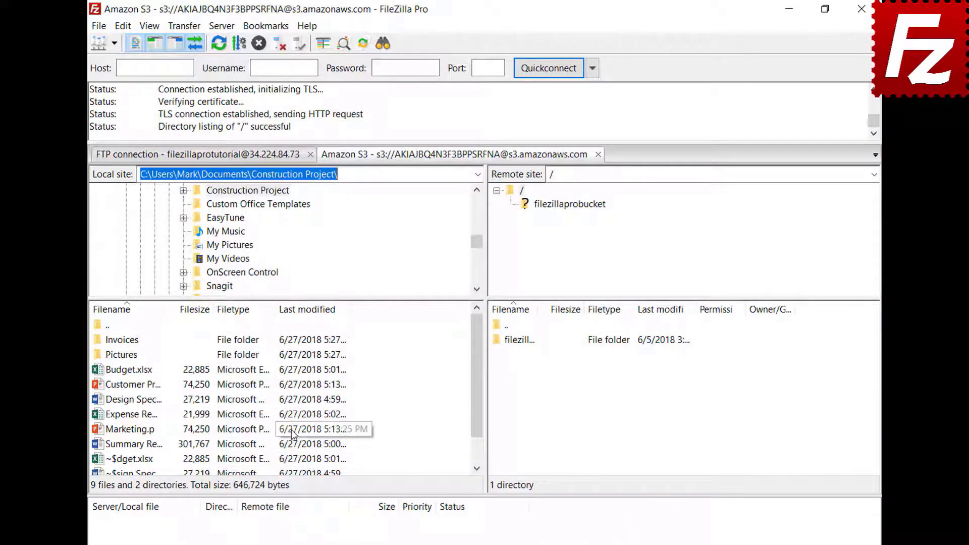
# - Restart FileZilla Pro to restore its tabs, then close the Amazon S3 tab
pyautogui.click(862, 8)
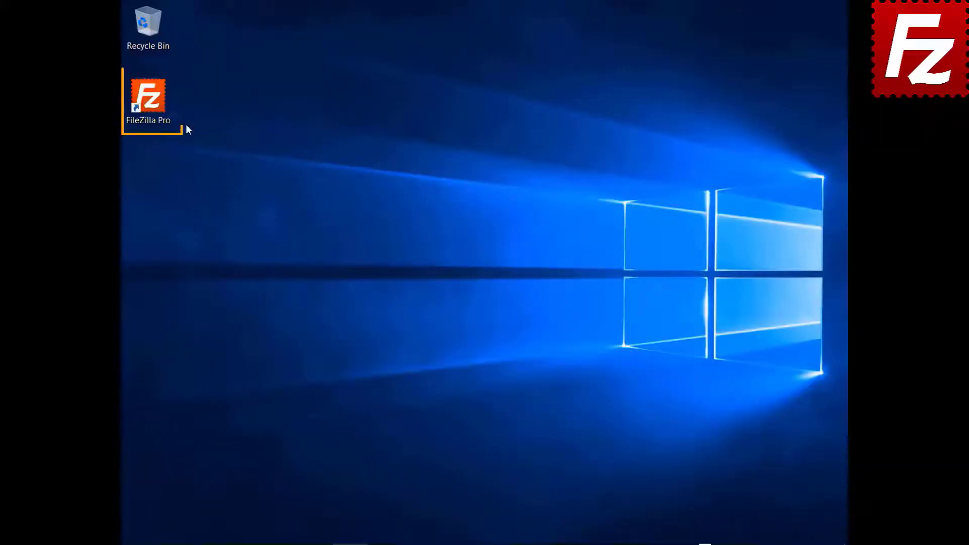
pyautogui.doubleClick(148, 99)
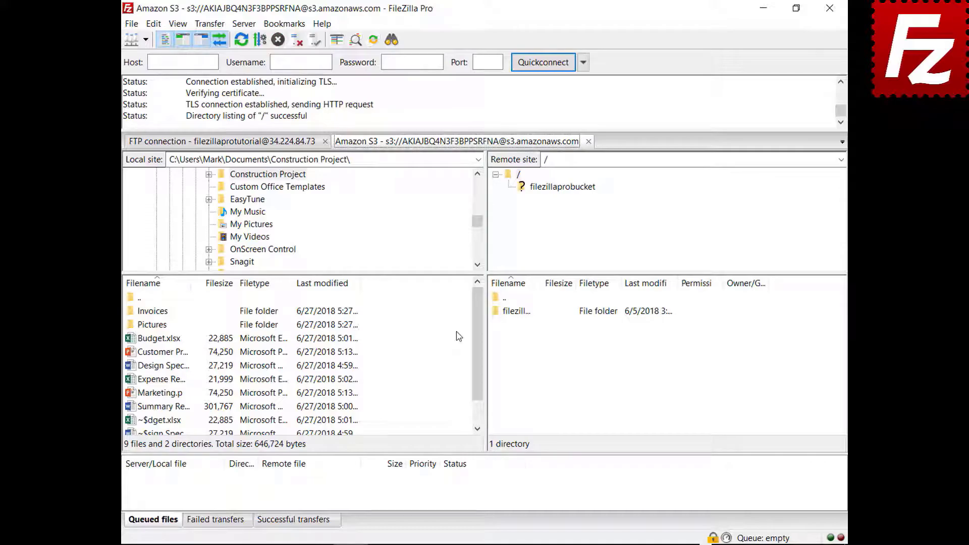
pyautogui.click(589, 141)
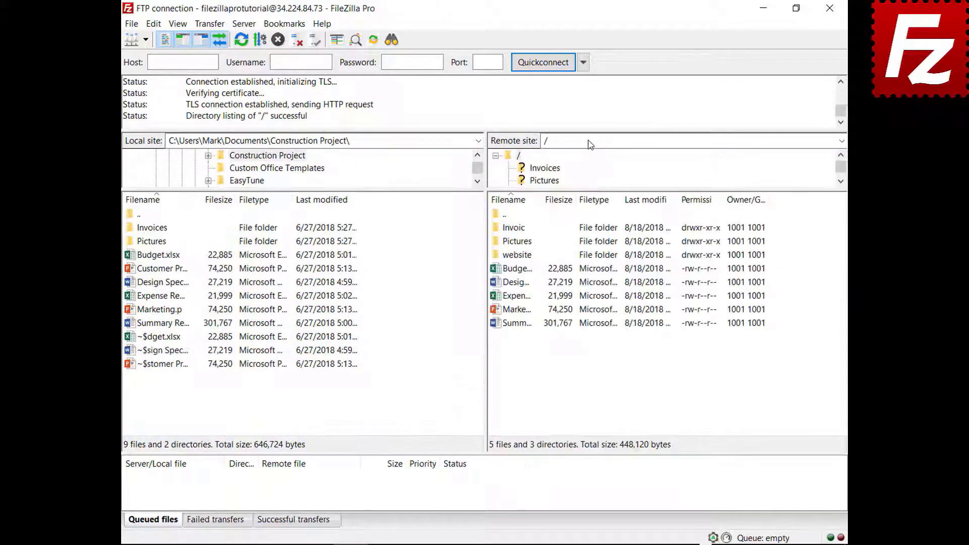
# - Set the interface option for starting a new connection while already connected to "Connect in new tab"
pyautogui.click(154, 27)
pyautogui.click(168, 70)
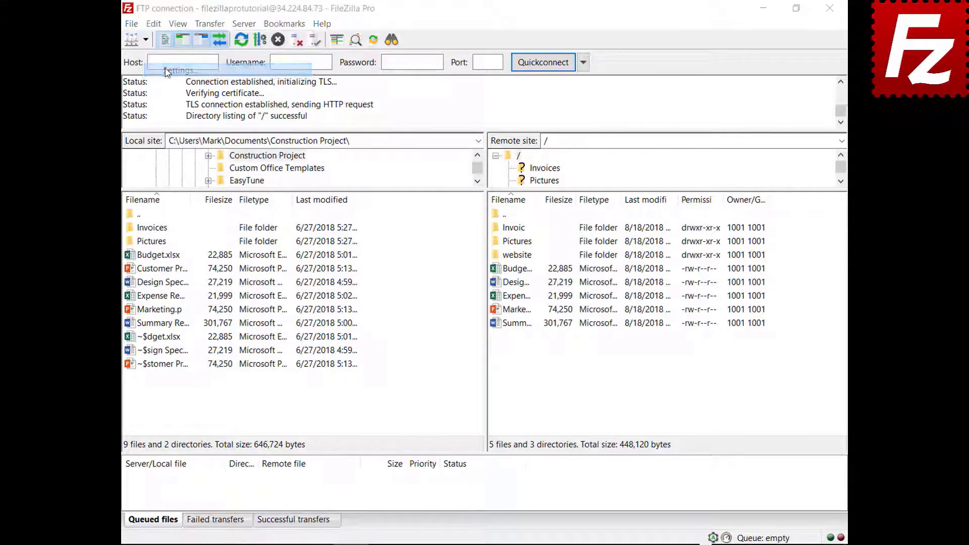
pyautogui.click(274, 306)
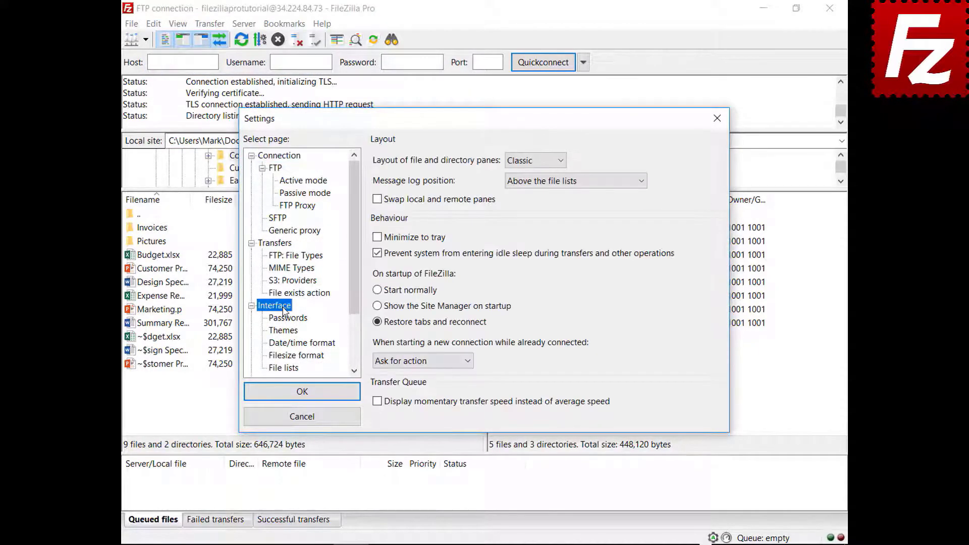
pyautogui.click(469, 361)
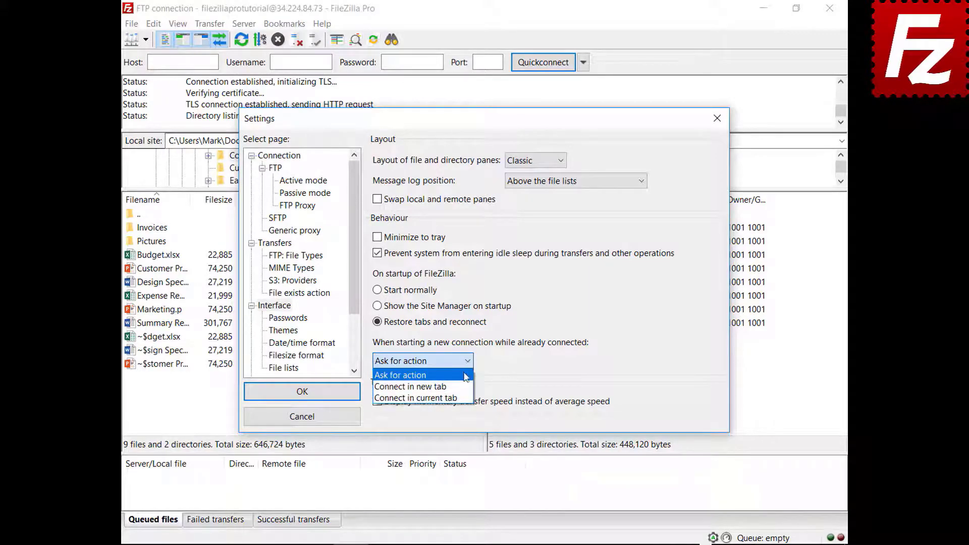
pyautogui.click(455, 384)
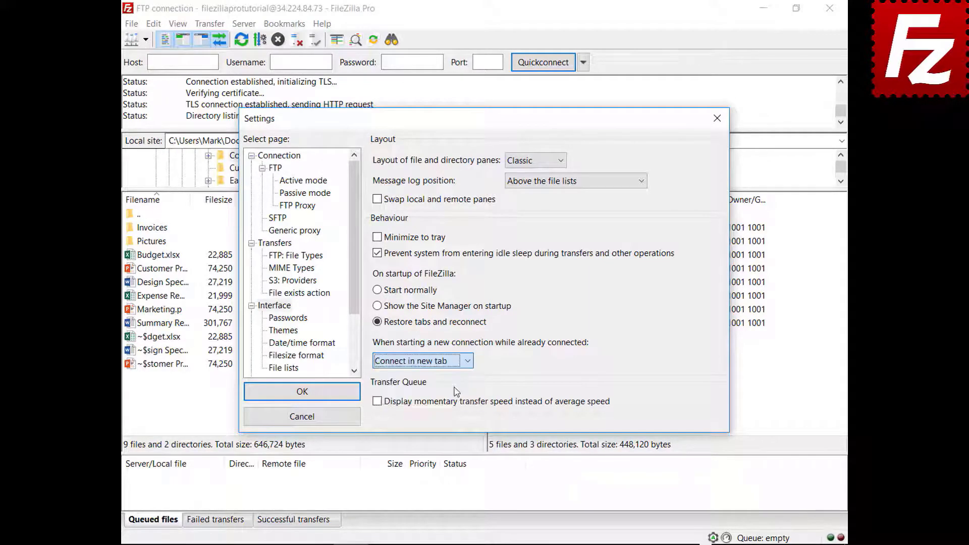
pyautogui.click(301, 392)
# - Connect to the saved site Amazon S3 from the FTP connection session
pyautogui.click(146, 40)
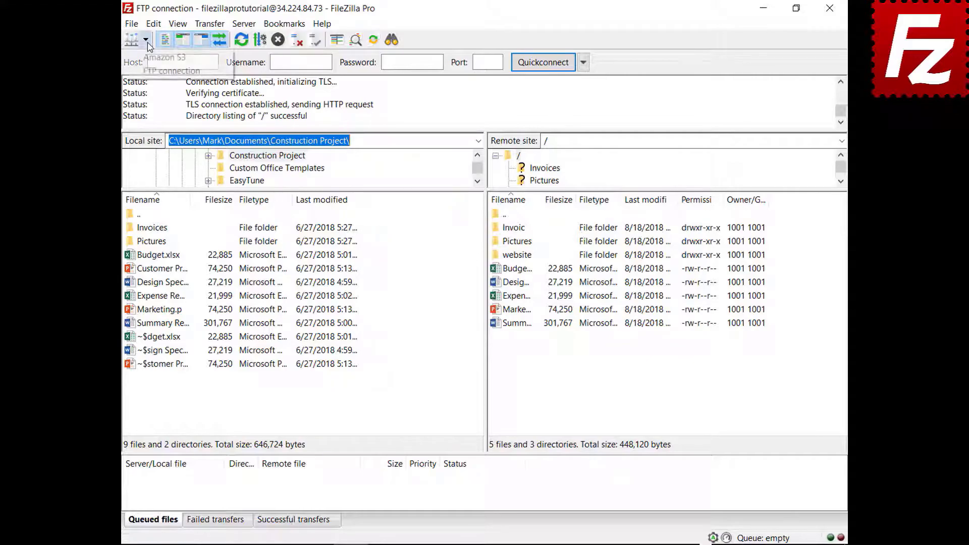
pyautogui.click(152, 59)
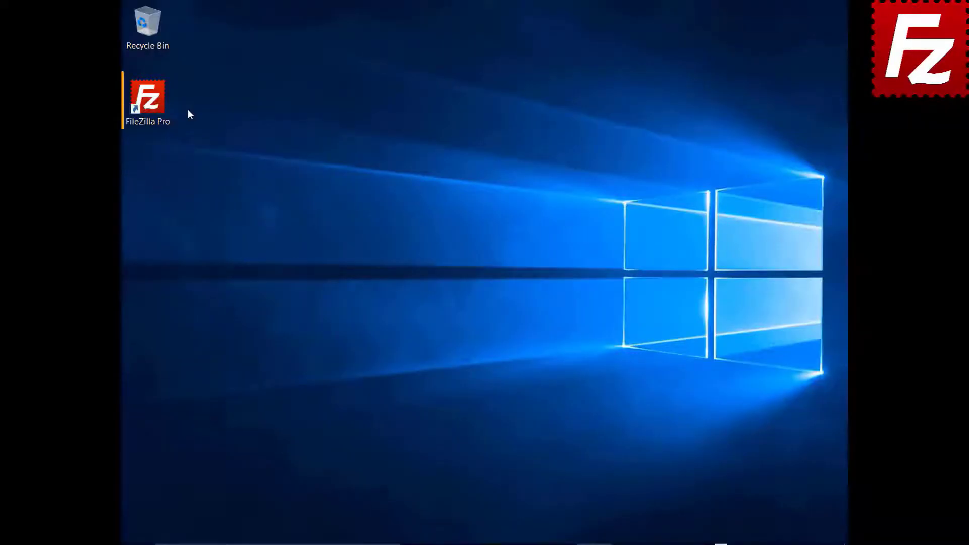
# - Launch FileZilla Pro again and open another connection to the saved Amazon S3 site
pyautogui.doubleClick(155, 105)
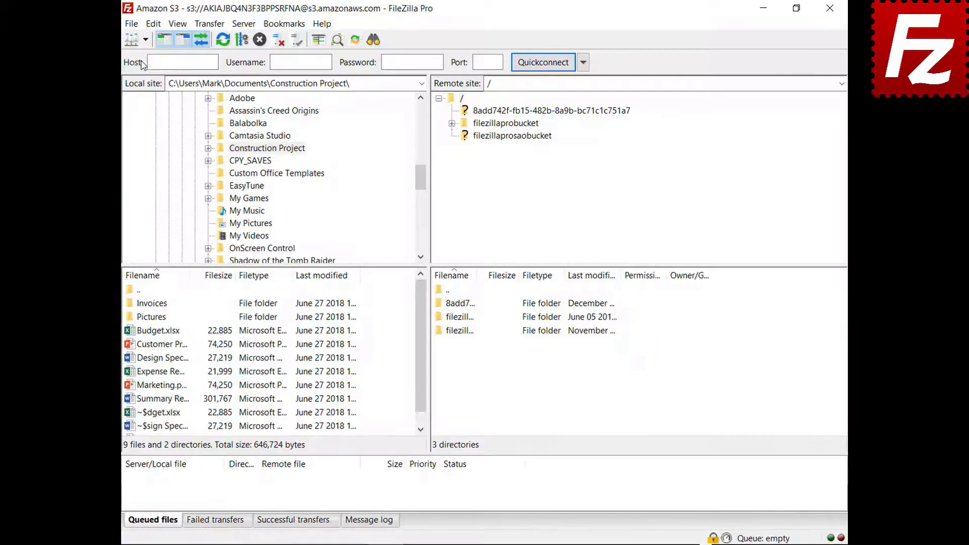
pyautogui.click(145, 40)
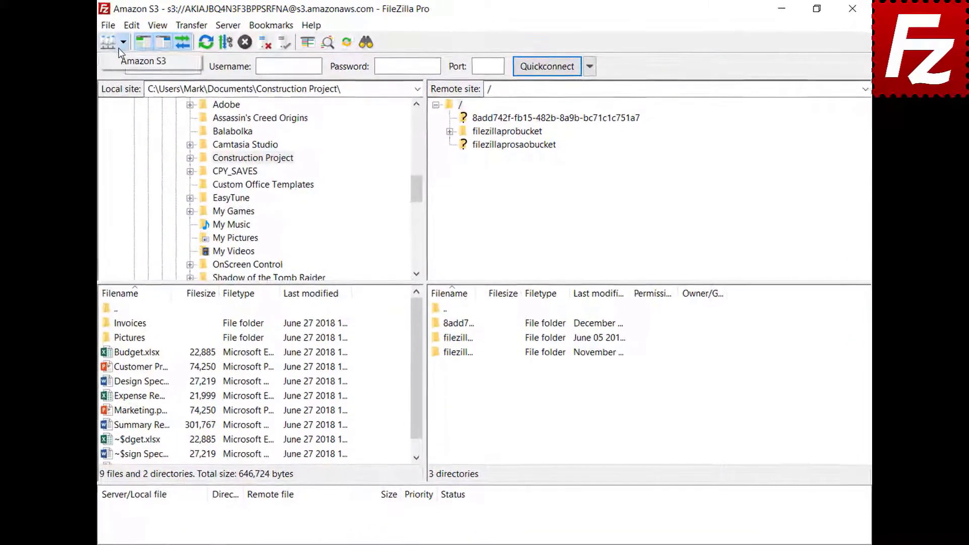
pyautogui.click(120, 59)
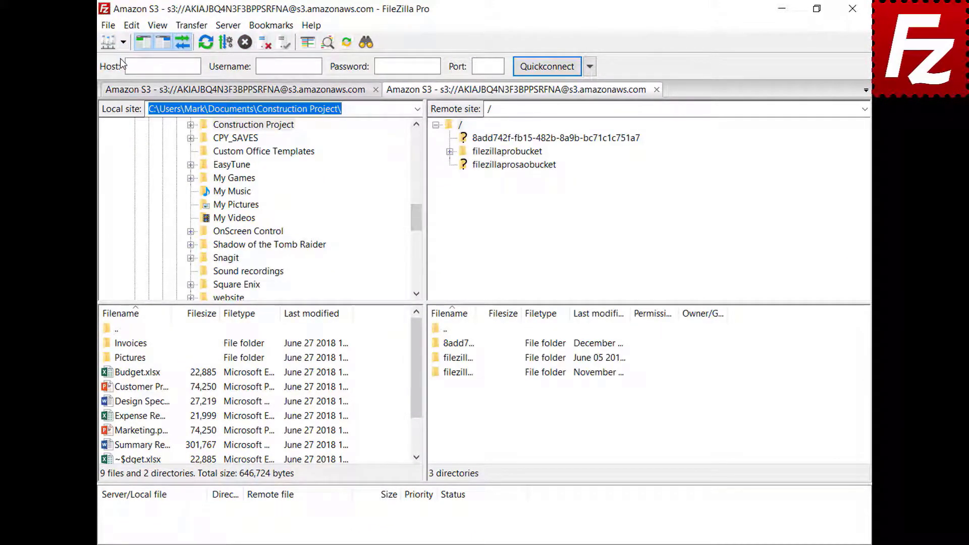
# - Open the remote folder filezillaprobucket and open its README file for viewing and editing
pyautogui.click(514, 155)
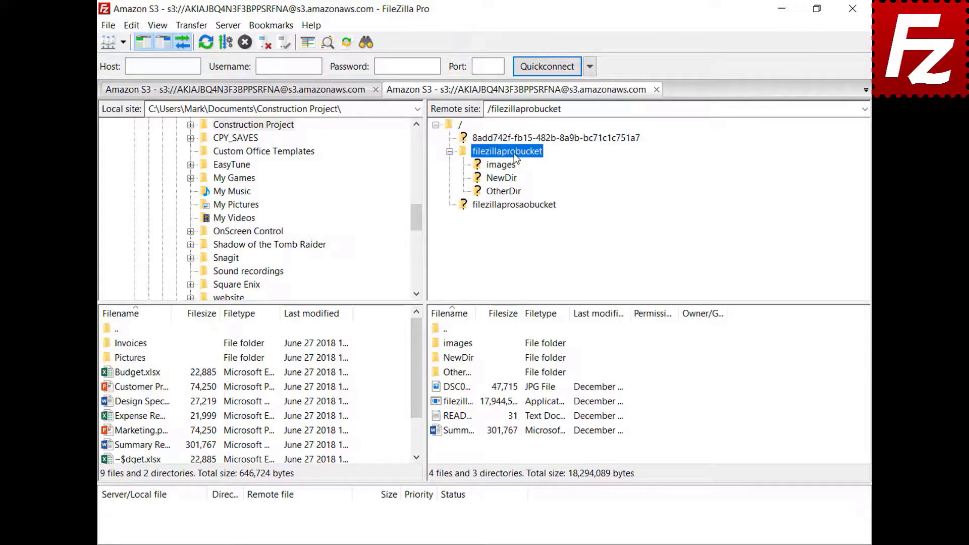
pyautogui.rightClick(455, 420)
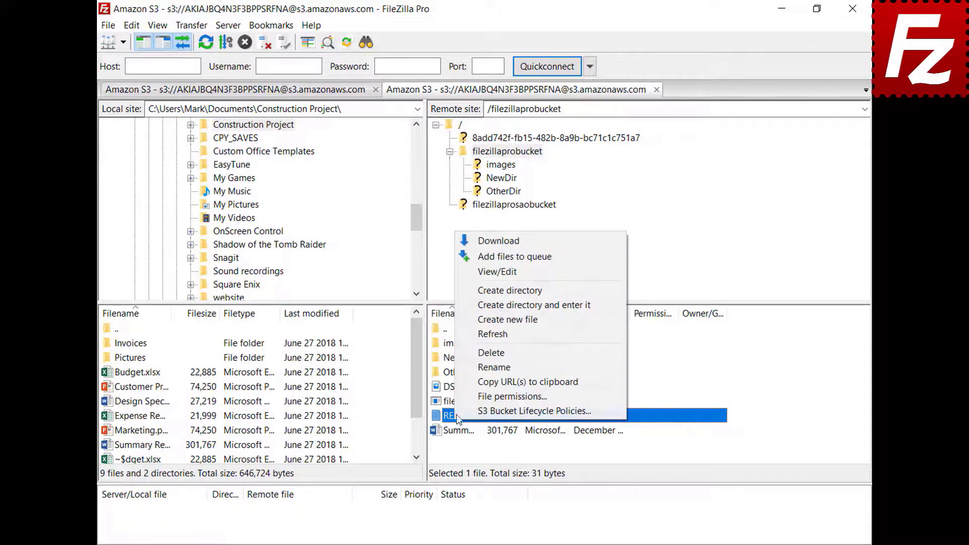
pyautogui.click(500, 277)
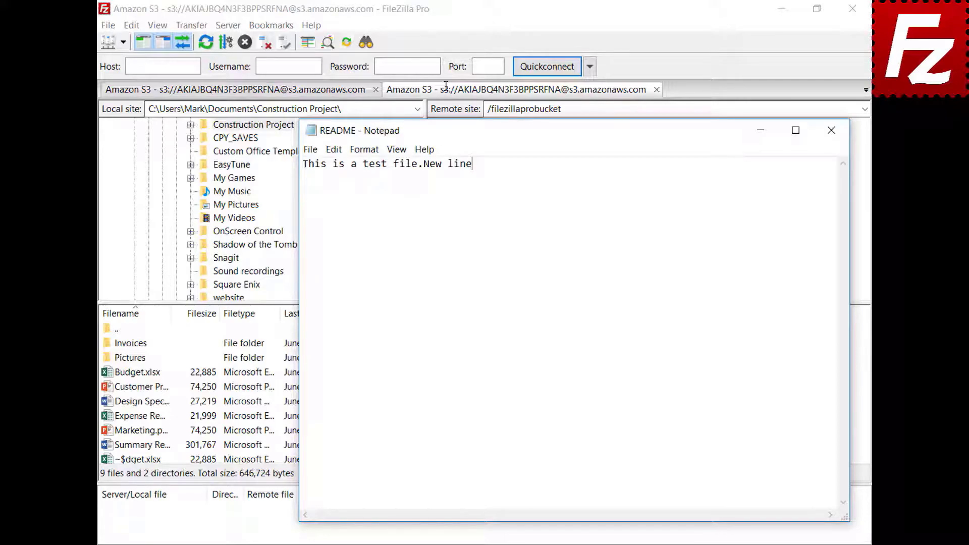
# - Add a line reading "New line" to README, save and close it, and upload the changed file back to the server
pyautogui.press('Return')
pyautogui.write('New line')
pyautogui.click(833, 139)
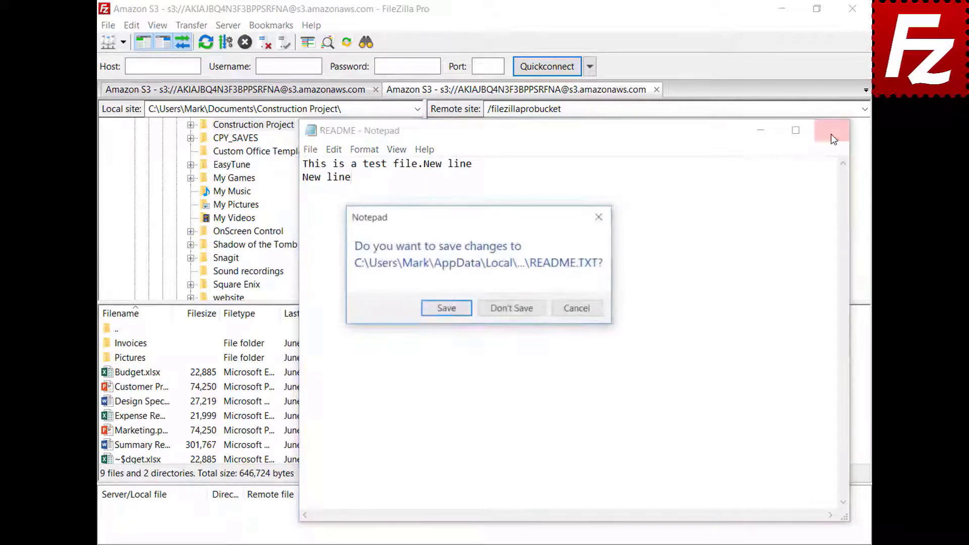
pyautogui.click(446, 310)
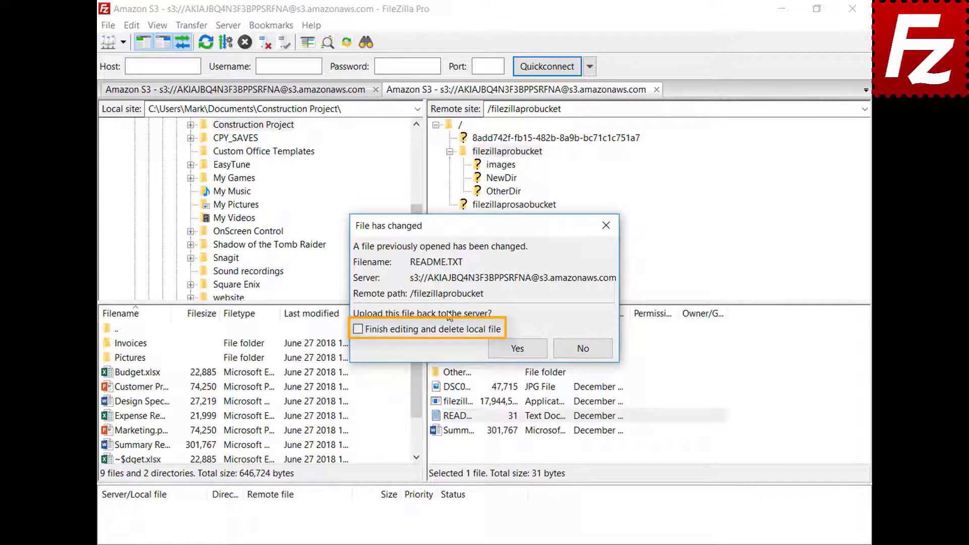
pyautogui.click(526, 351)
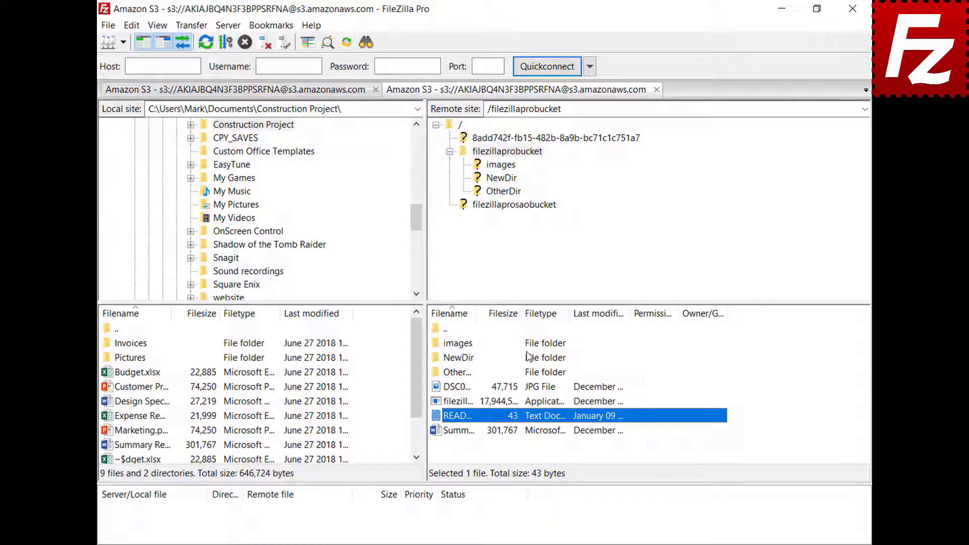
# - Show the files currently being edited, select README.TXT to see its available actions, and close the list
pyautogui.click(107, 25)
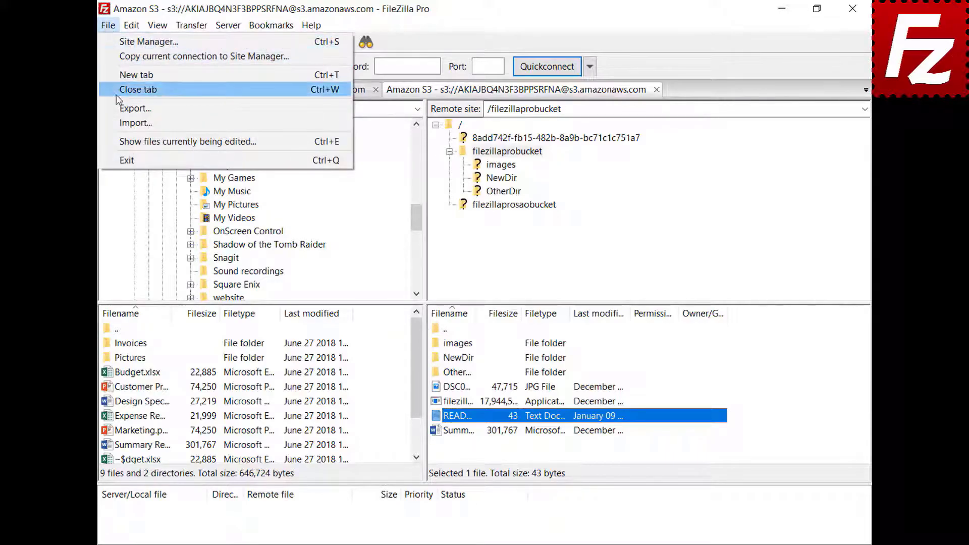
pyautogui.click(126, 141)
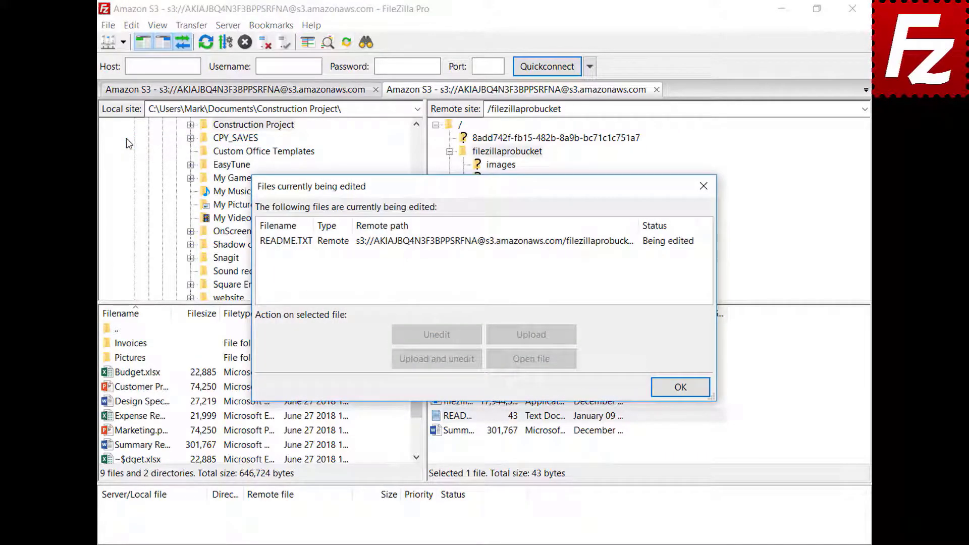
pyautogui.click(453, 242)
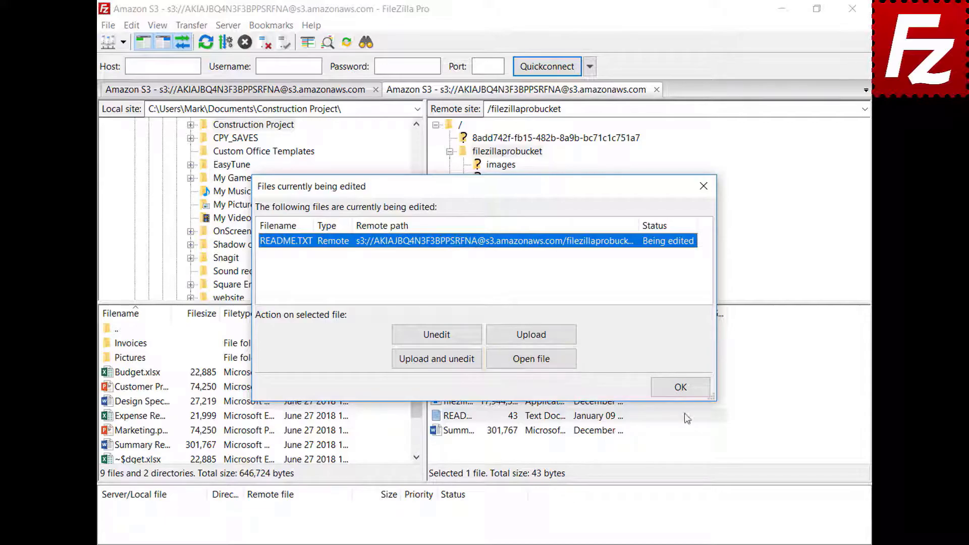
pyautogui.click(681, 388)
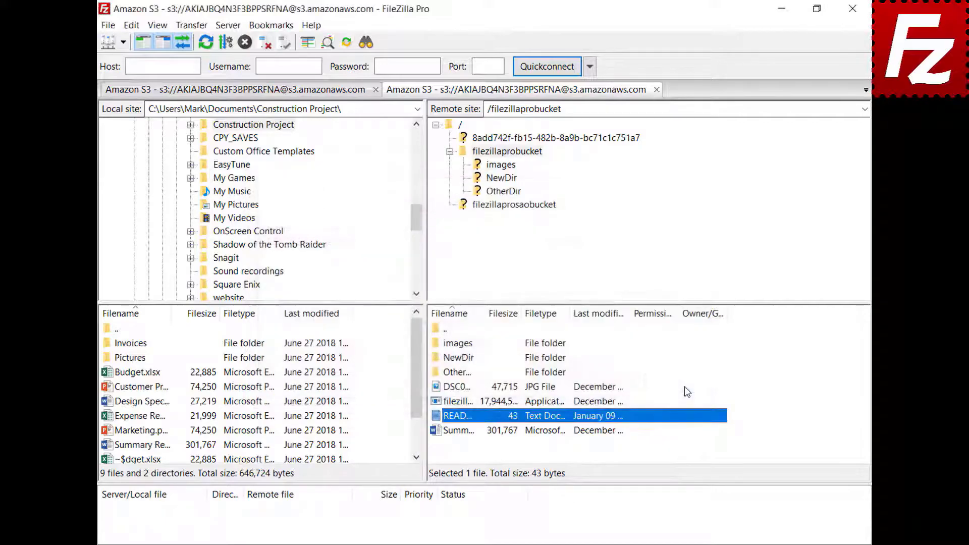
# - Add a custom filetype association in the settings that opens jpg files with "C:\Windows\system32\mspaint.exe"
pyautogui.click(132, 26)
pyautogui.click(139, 76)
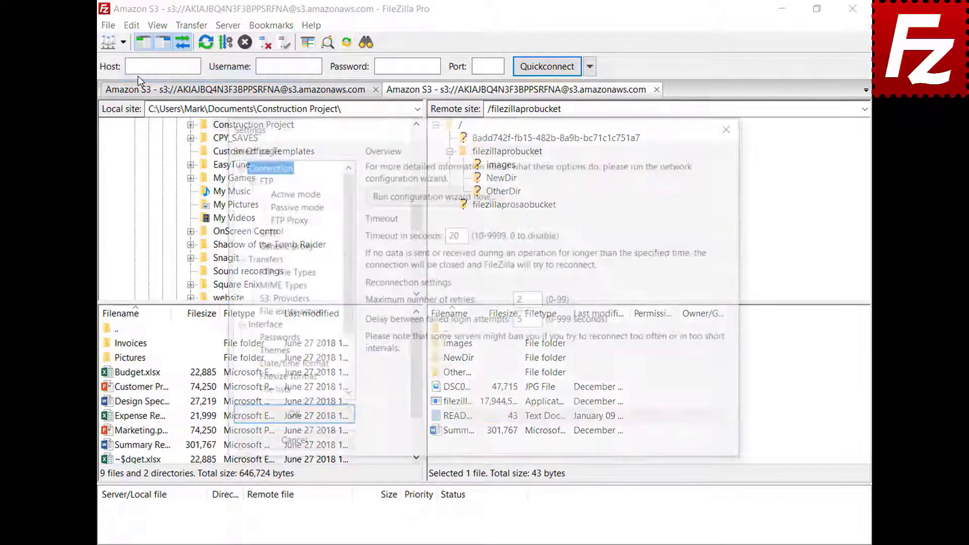
pyautogui.moveTo(345, 200); pyautogui.dragTo(352, 263)
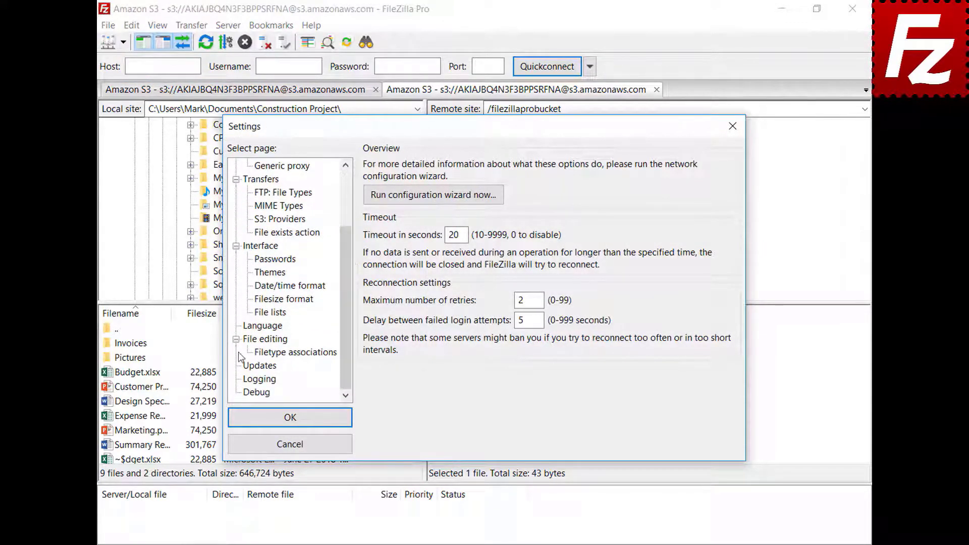
pyautogui.click(250, 340)
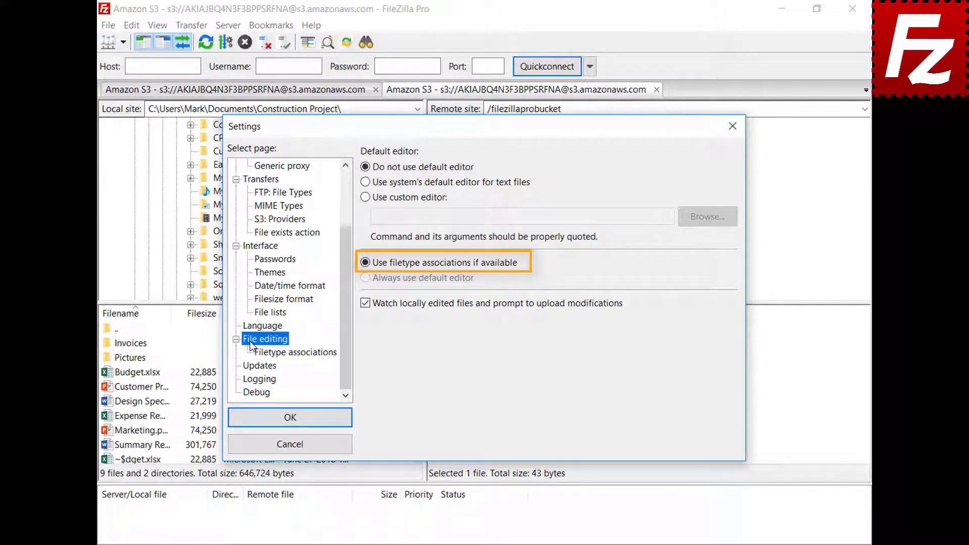
pyautogui.click(303, 355)
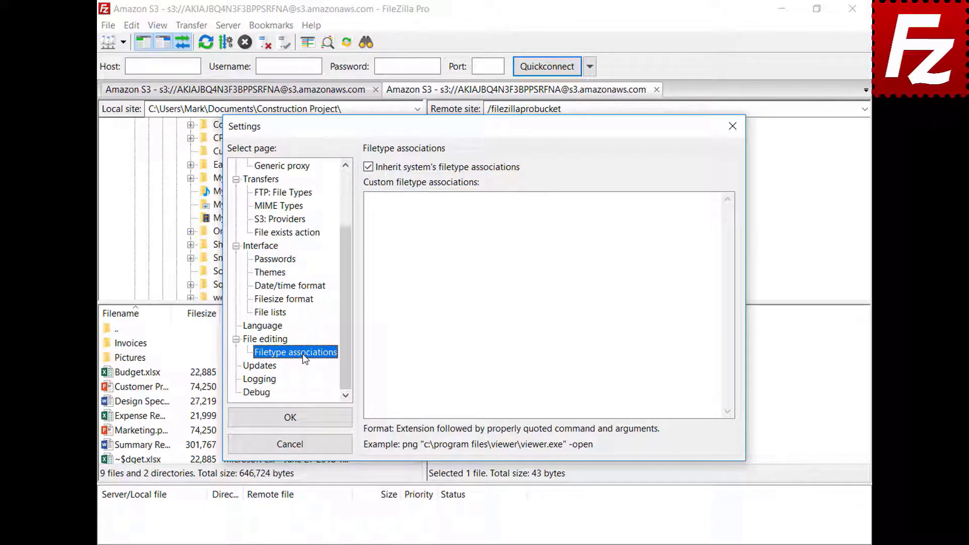
pyautogui.click(698, 210)
pyautogui.write('jpg "C:\\Windows\\system32\\mspaint.exe"')
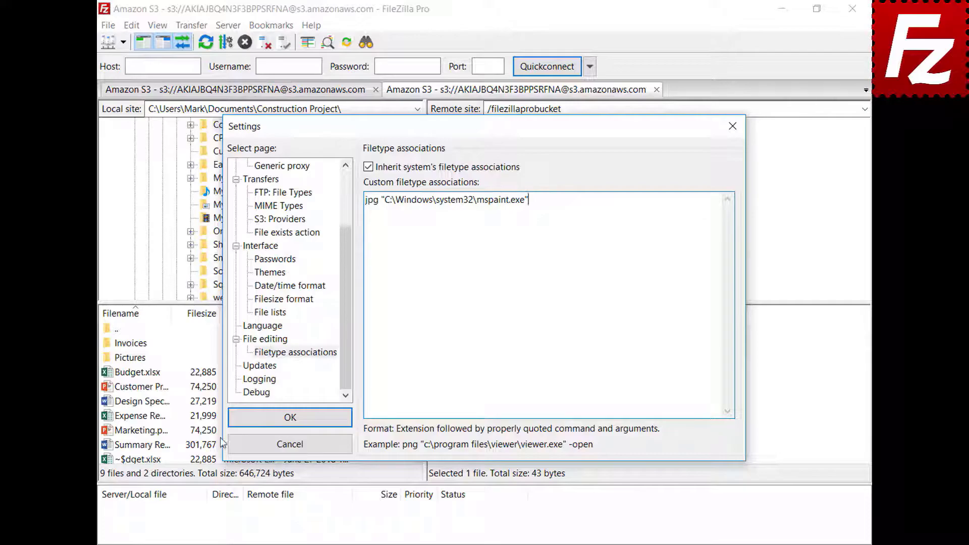
pyautogui.click(238, 424)
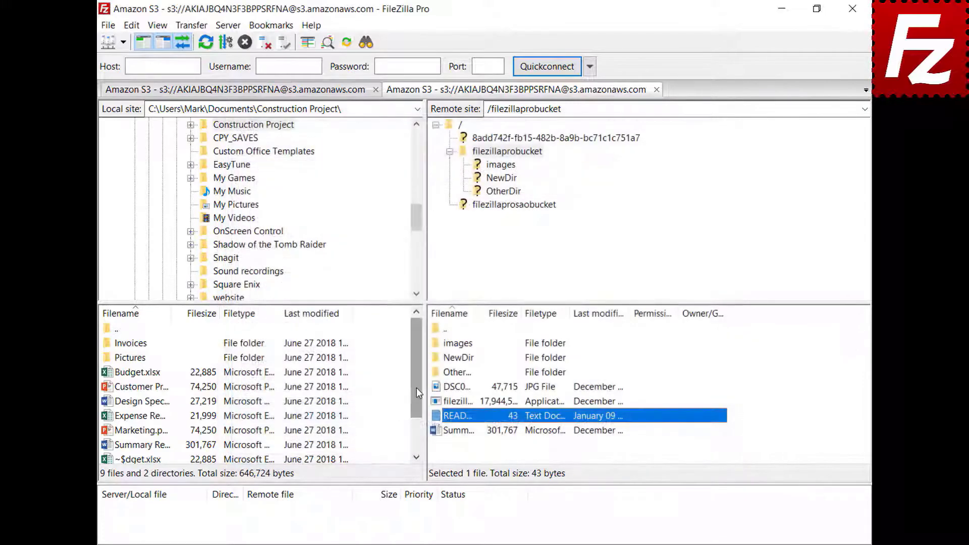
# - Open the remote DSC00079 JPG file for viewing and editing, and close the image editor
pyautogui.click(444, 386)
pyautogui.rightClick(436, 388)
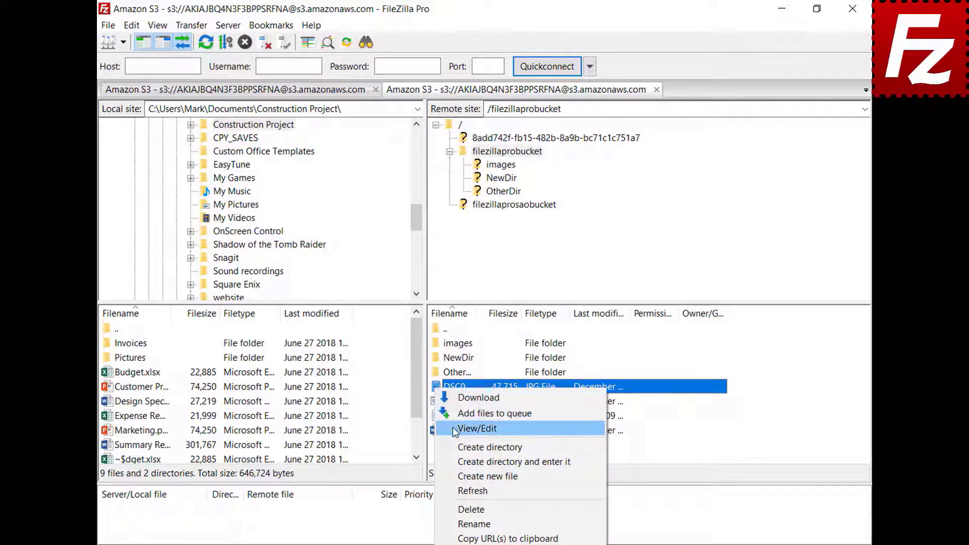
pyautogui.click(454, 428)
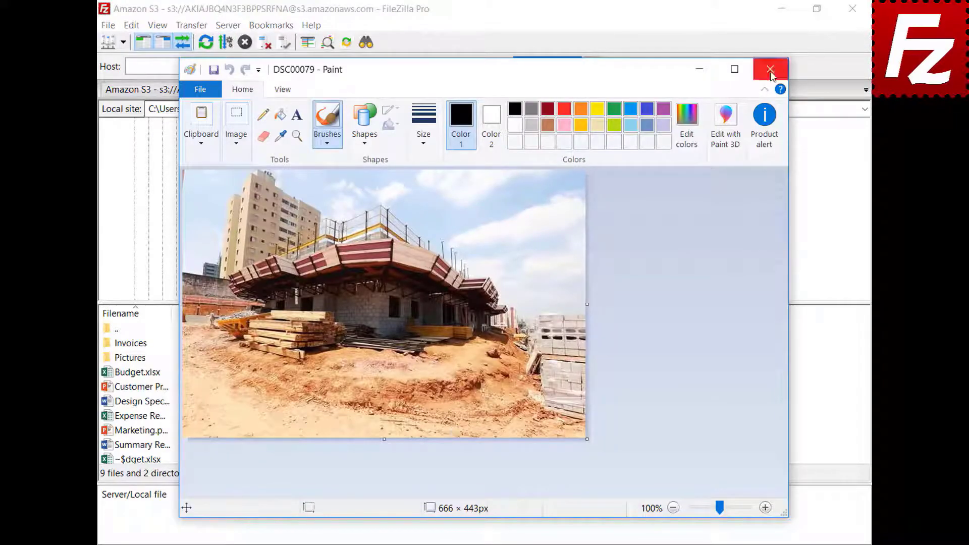
pyautogui.click(770, 69)
# - Reopen the settings and examine the file editing options
pyautogui.click(131, 25)
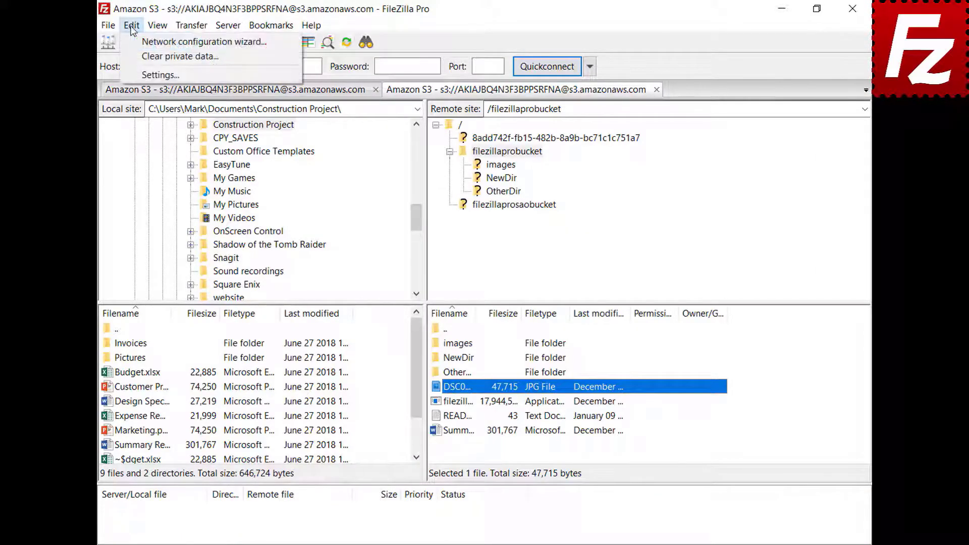
pyautogui.click(140, 74)
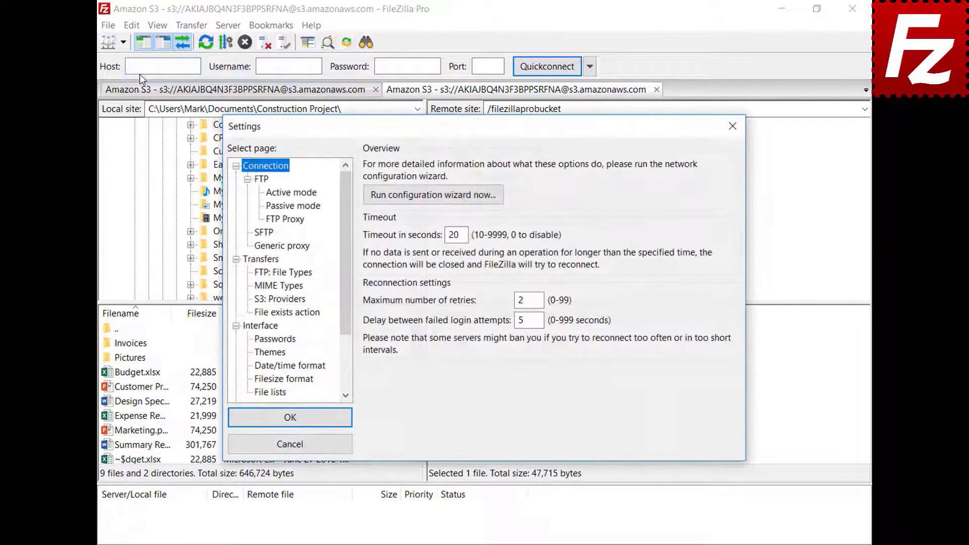
pyautogui.moveTo(345, 185); pyautogui.dragTo(352, 248)
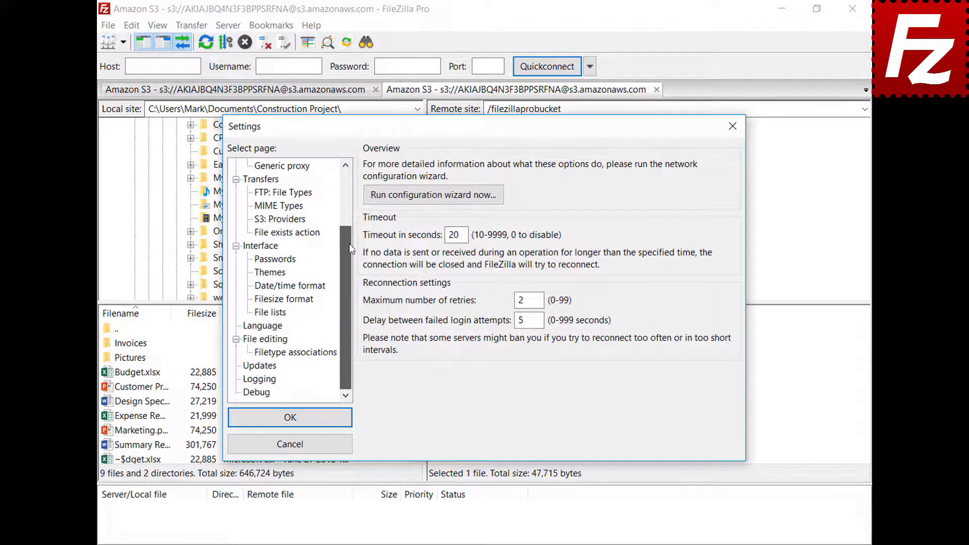
pyautogui.click(250, 342)
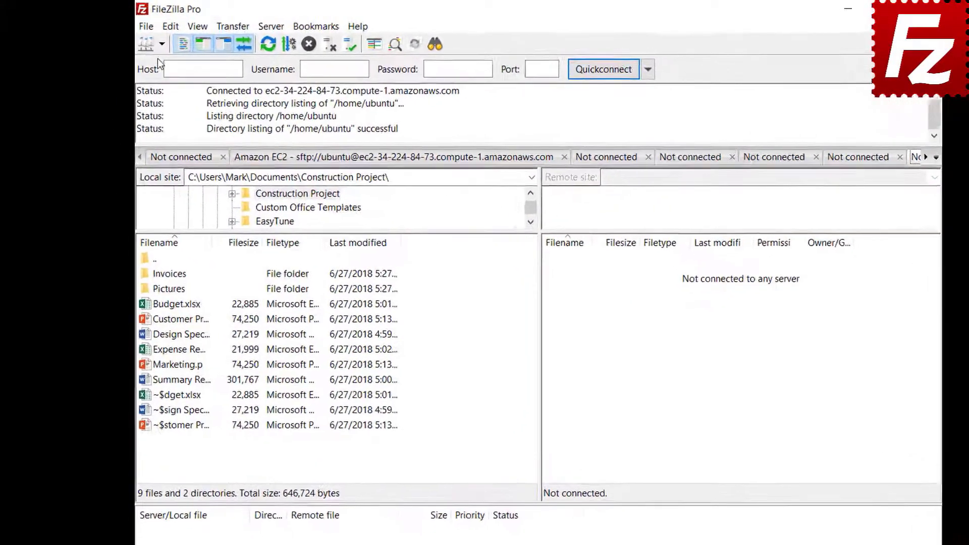
# - Connect to the saved FTP site and start a new site-specific bookmark named FTP-Pictures
pyautogui.click(161, 43)
pyautogui.click(157, 66)
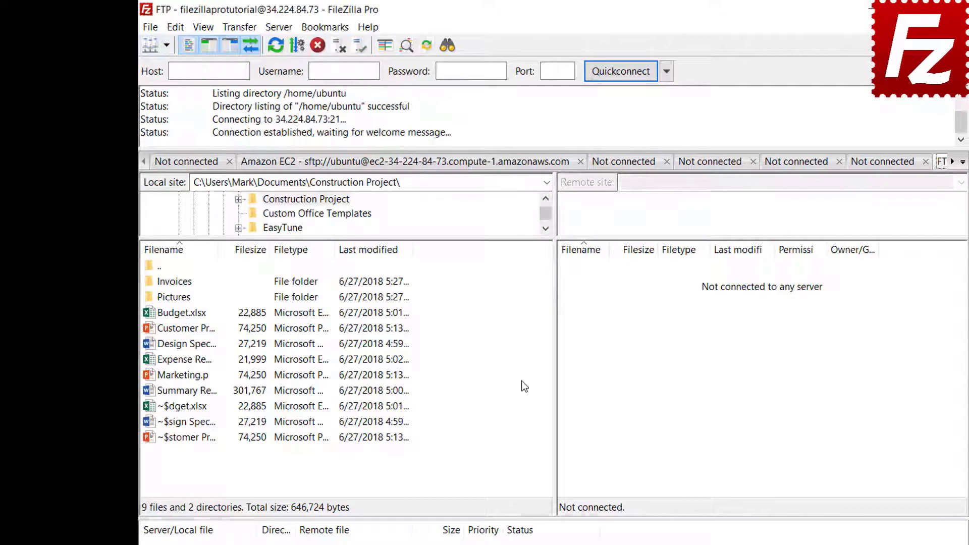
pyautogui.click(324, 27)
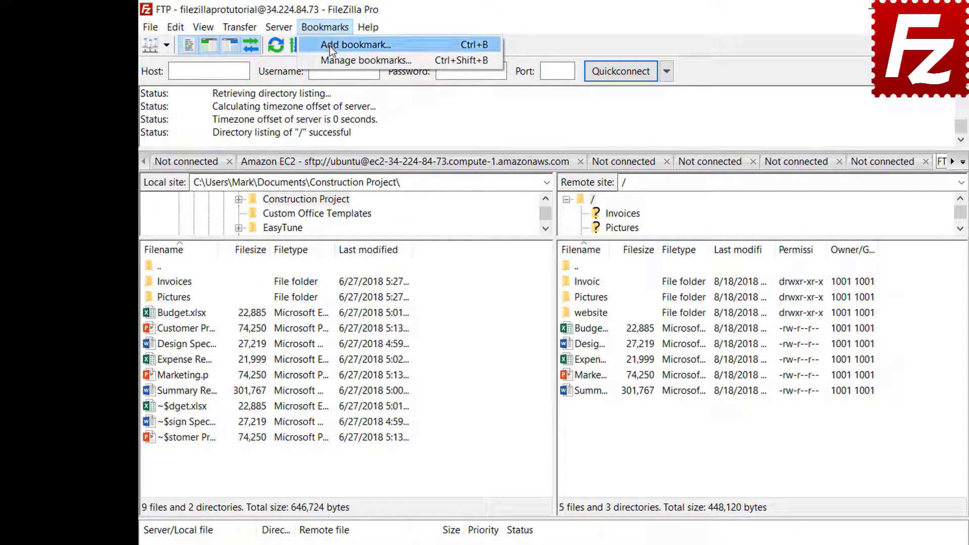
pyautogui.click(329, 45)
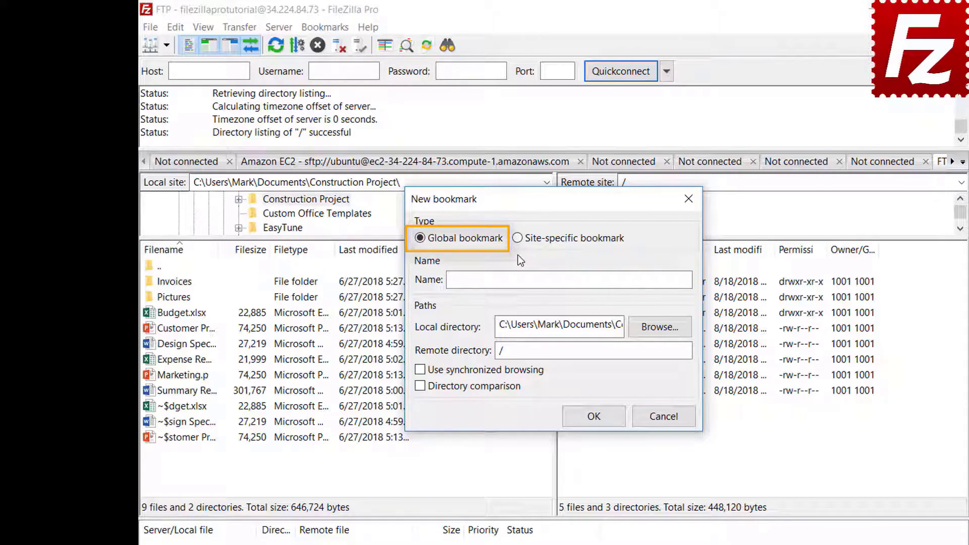
pyautogui.click(517, 239)
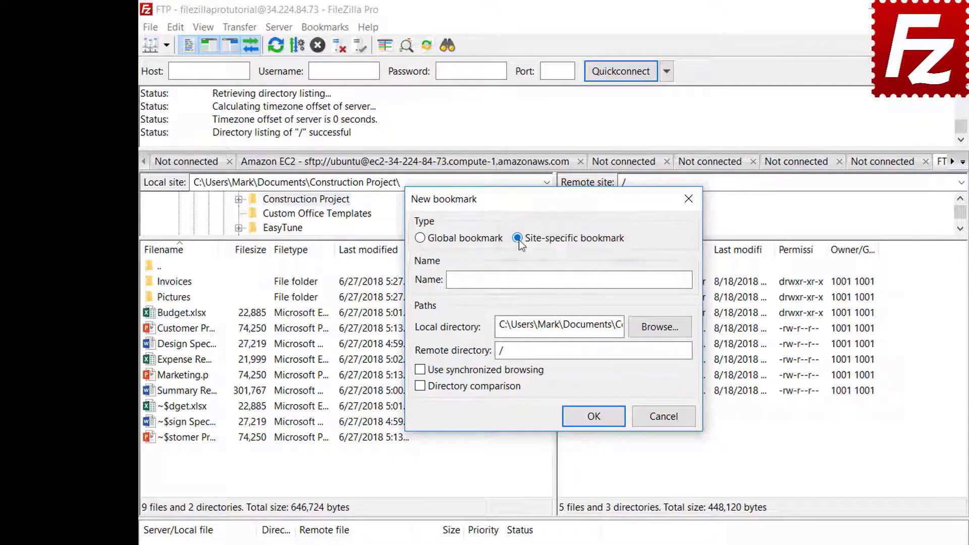
pyautogui.click(640, 277)
pyautogui.write('FTP-Pictures')
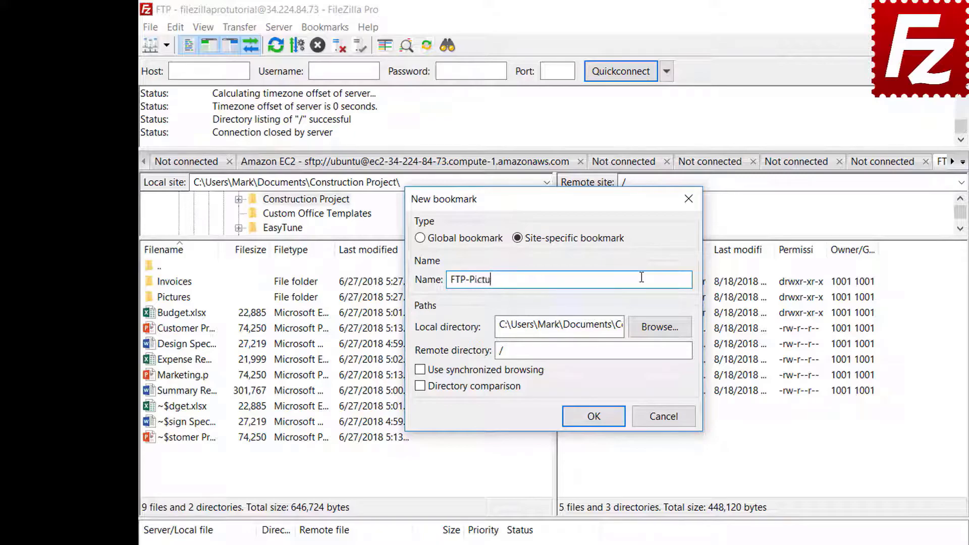
# - Set the bookmark's local directory to the Construction Project's Pictures folder and its remote directory to /Pictures, and save it
pyautogui.click(660, 327)
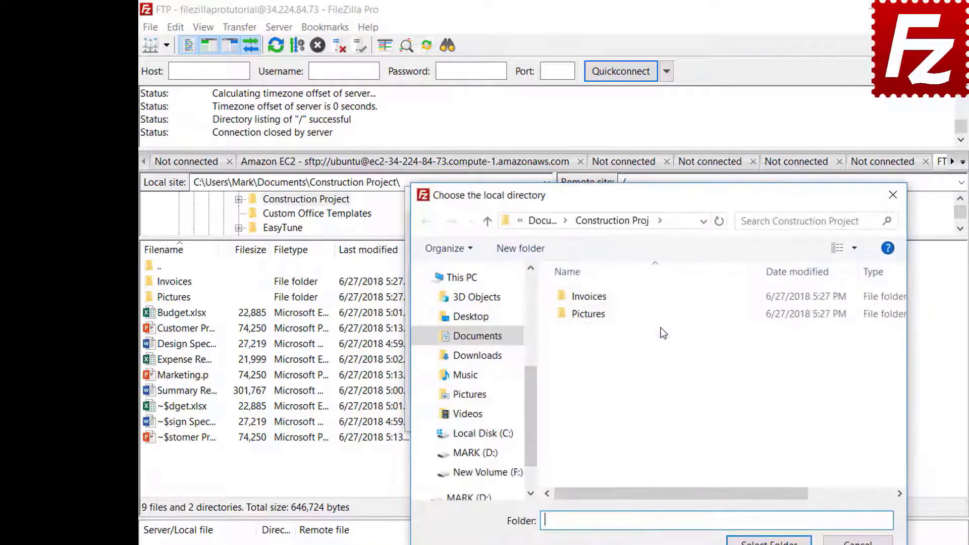
pyautogui.doubleClick(592, 315)
pyautogui.click(769, 541)
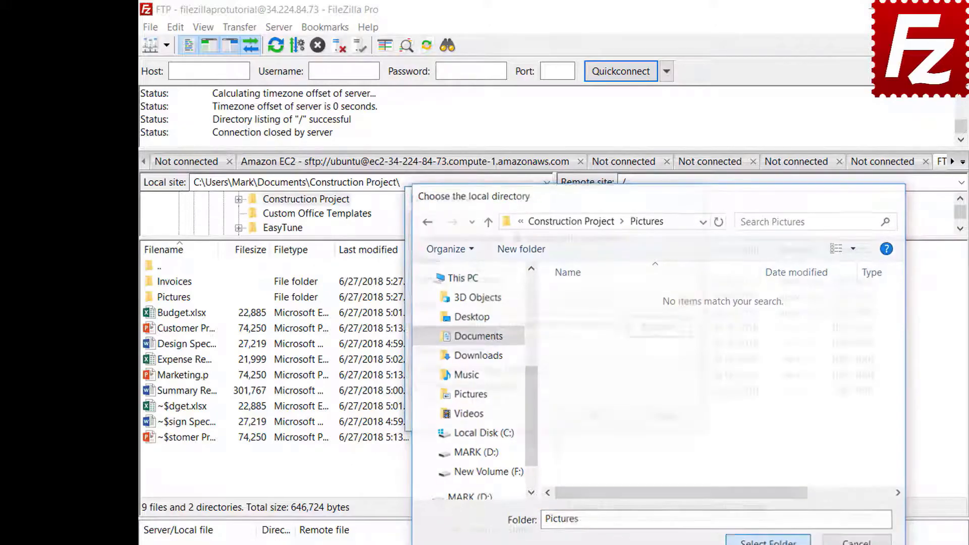
pyautogui.click(661, 353)
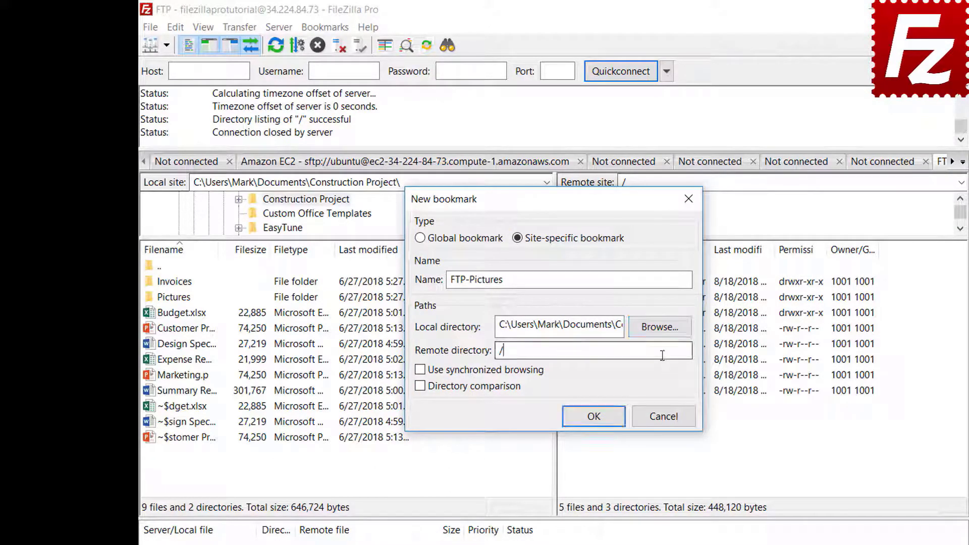
pyautogui.write('Pictures')
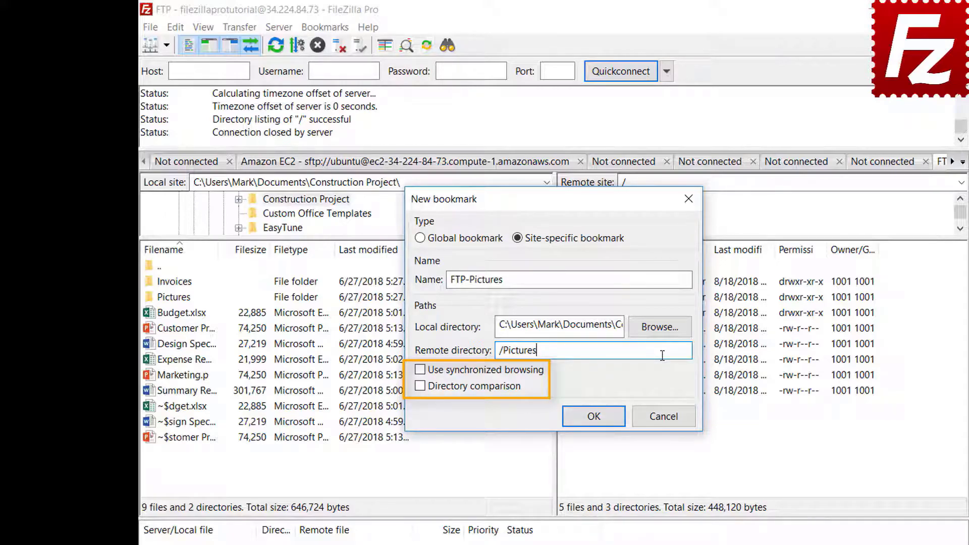
pyautogui.click(594, 417)
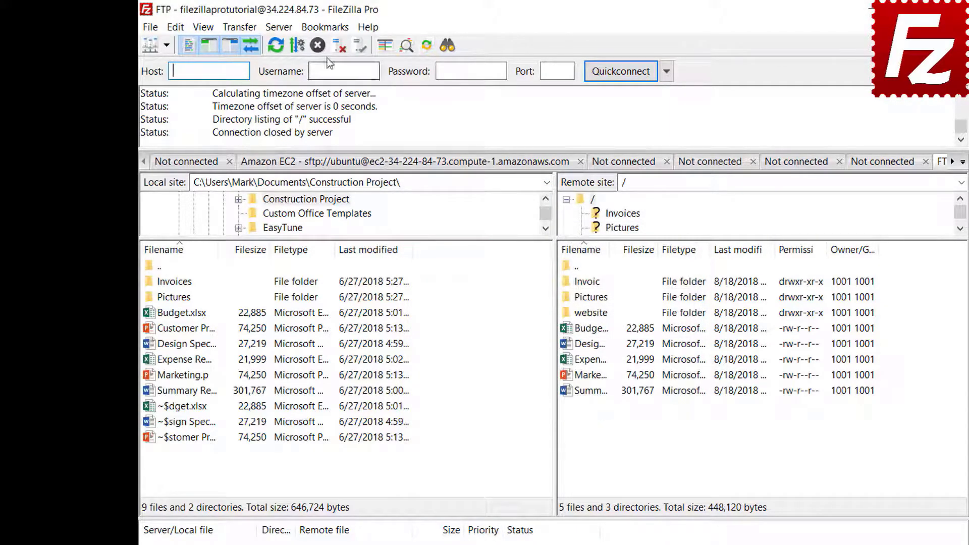
# - Go to the FTP-Pictures bookmark and disconnect from the server
pyautogui.click(325, 27)
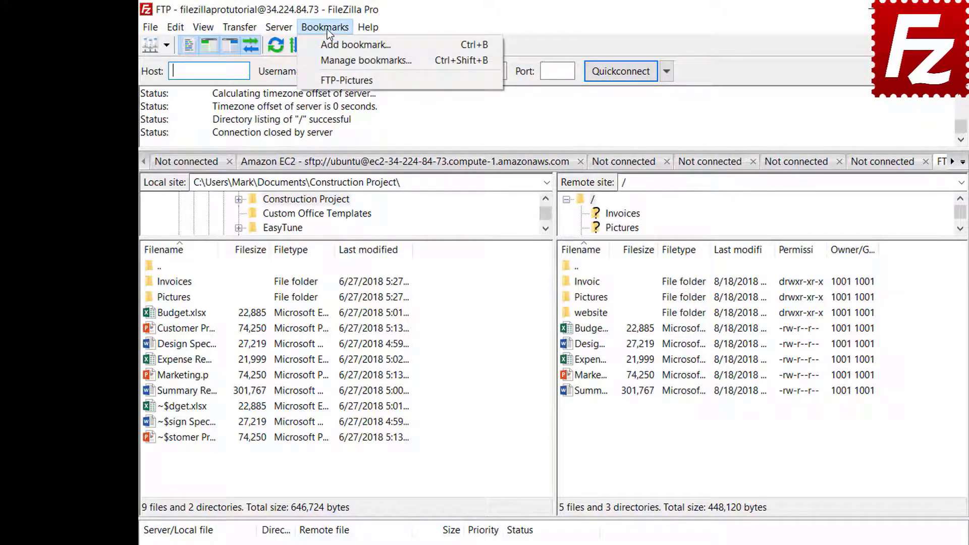
pyautogui.click(327, 81)
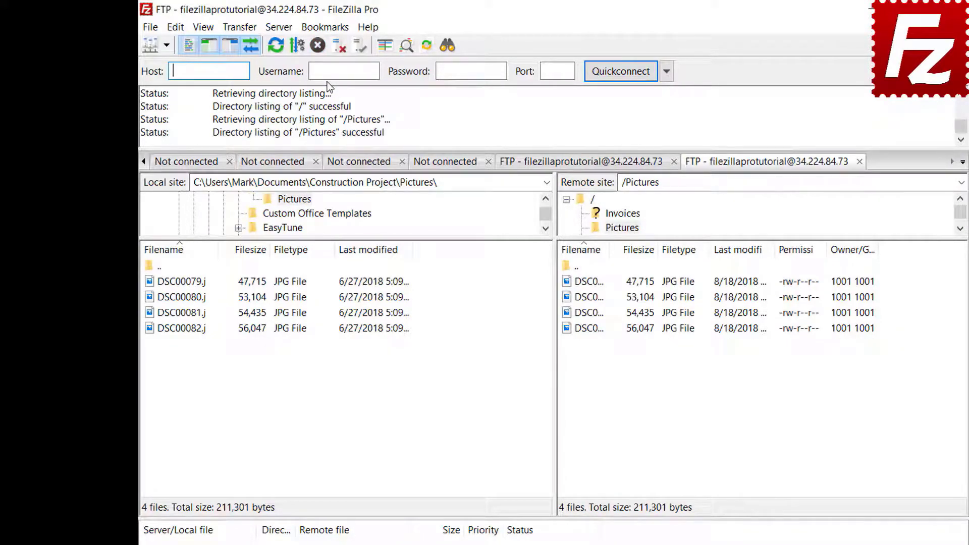
pyautogui.click(338, 48)
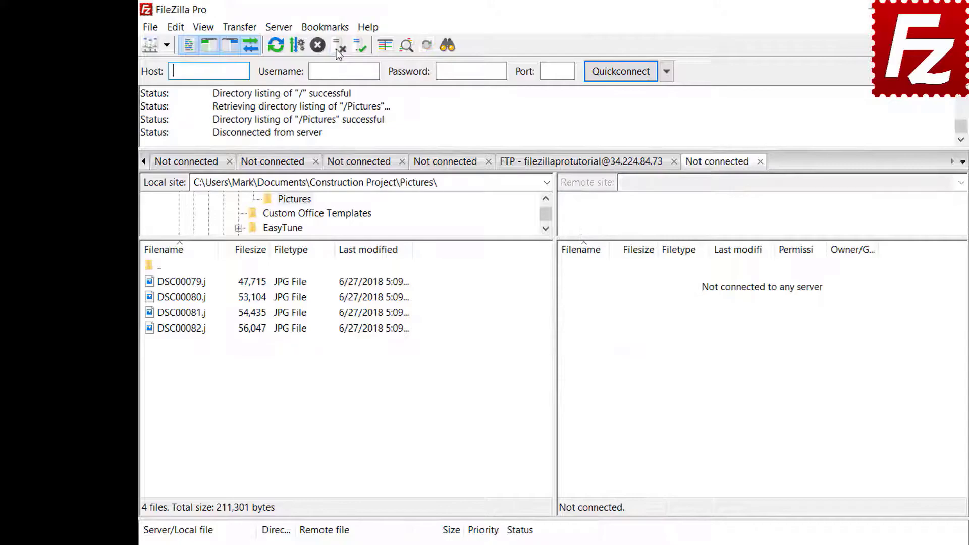
# - Connect to the FTP site through its FTP-Pictures bookmark in the Site Manager
pyautogui.click(151, 28)
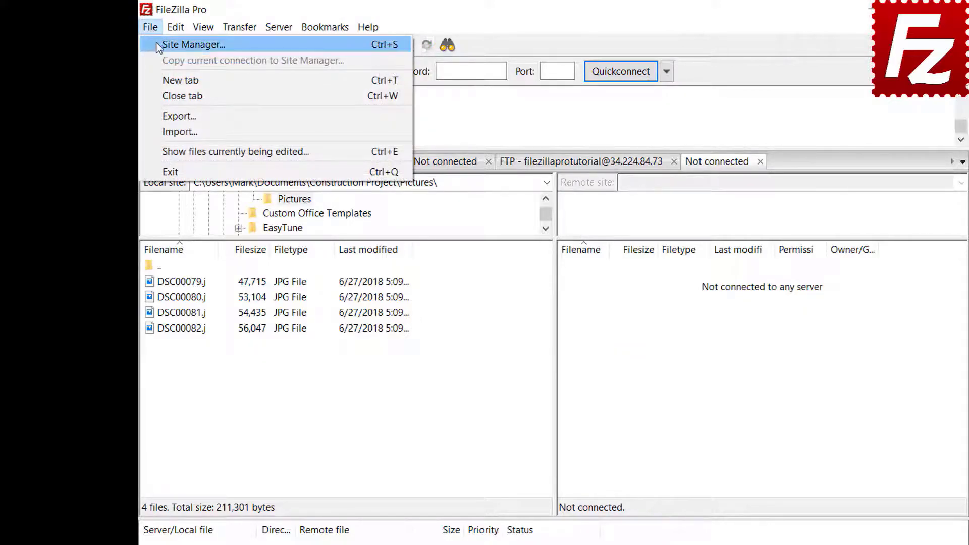
pyautogui.click(158, 45)
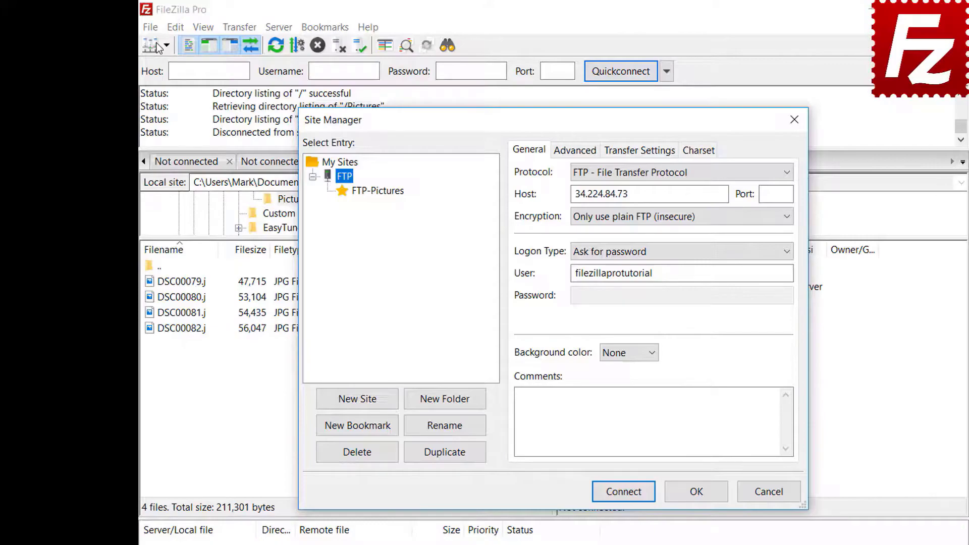
pyautogui.click(379, 191)
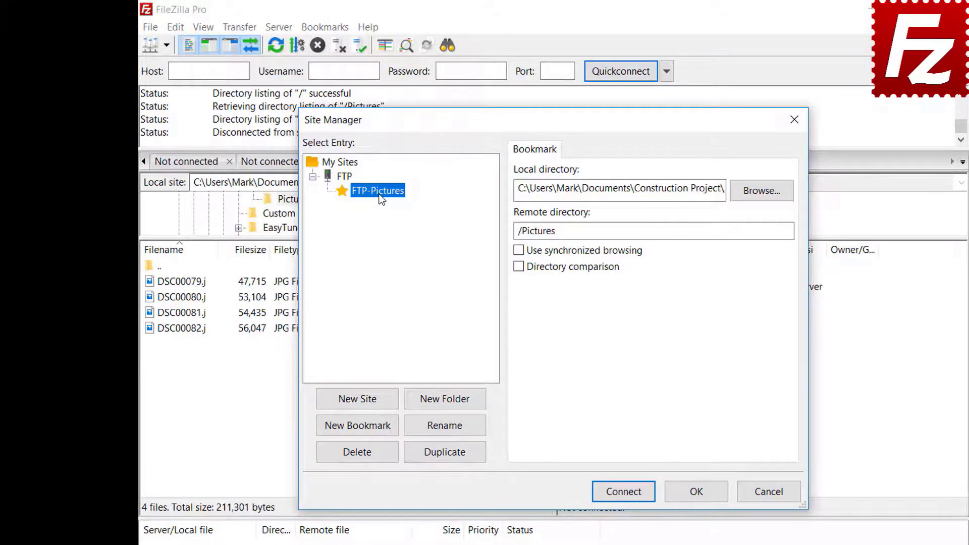
pyautogui.click(631, 494)
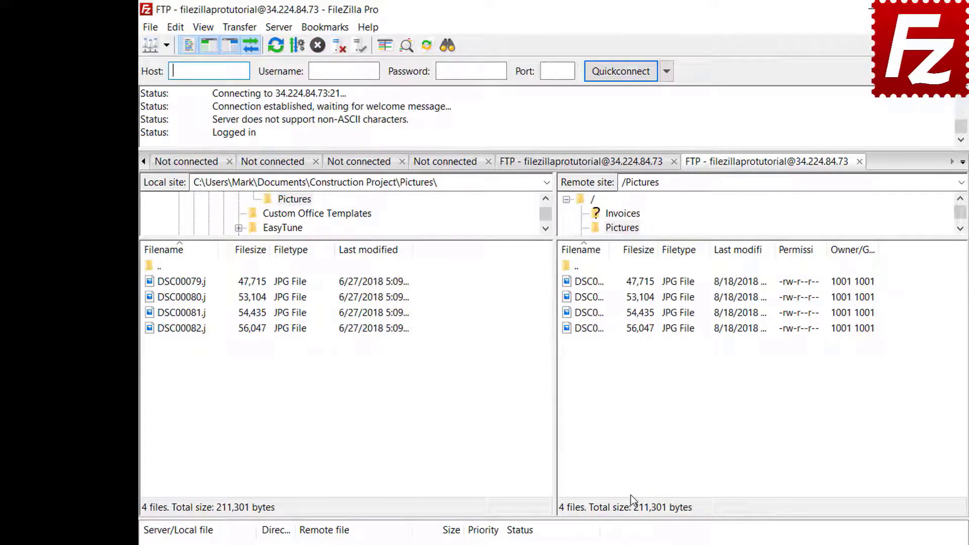
# - Open the bookmark manager and examine the site-specific FTP-Pictures bookmark
pyautogui.click(332, 29)
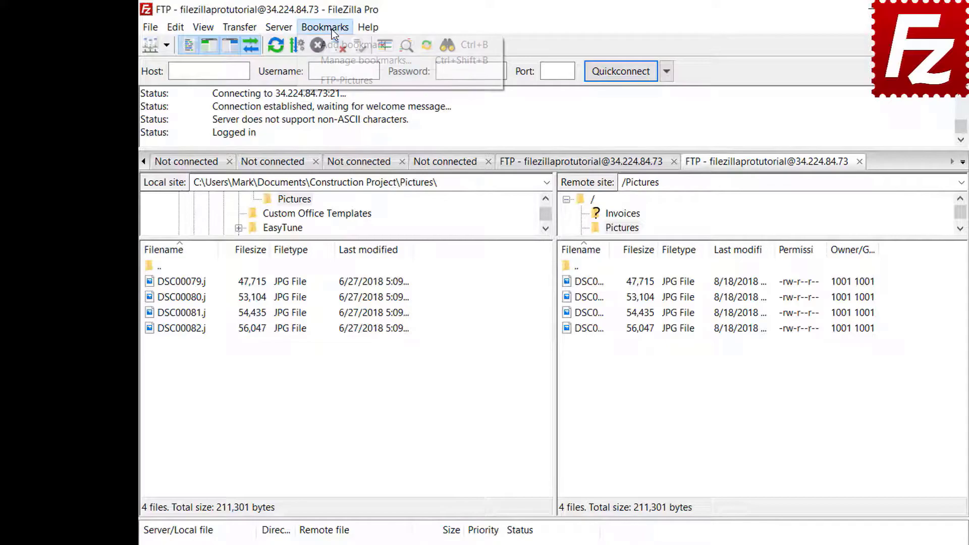
pyautogui.click(334, 56)
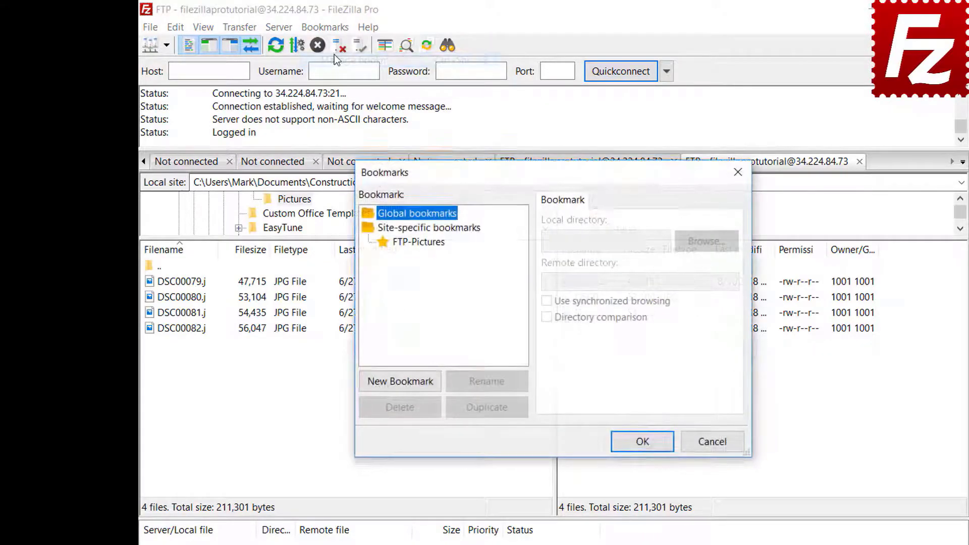
pyautogui.click(423, 242)
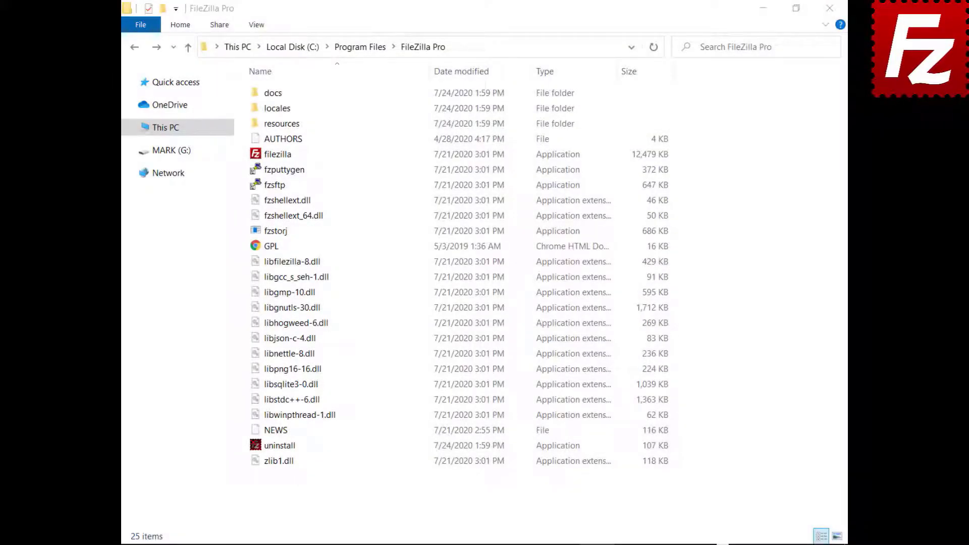
# - In File Explorer, open the docs folder of the FileZilla Pro installation and open the example file fzdefaults.xml
pyautogui.click(265, 97)
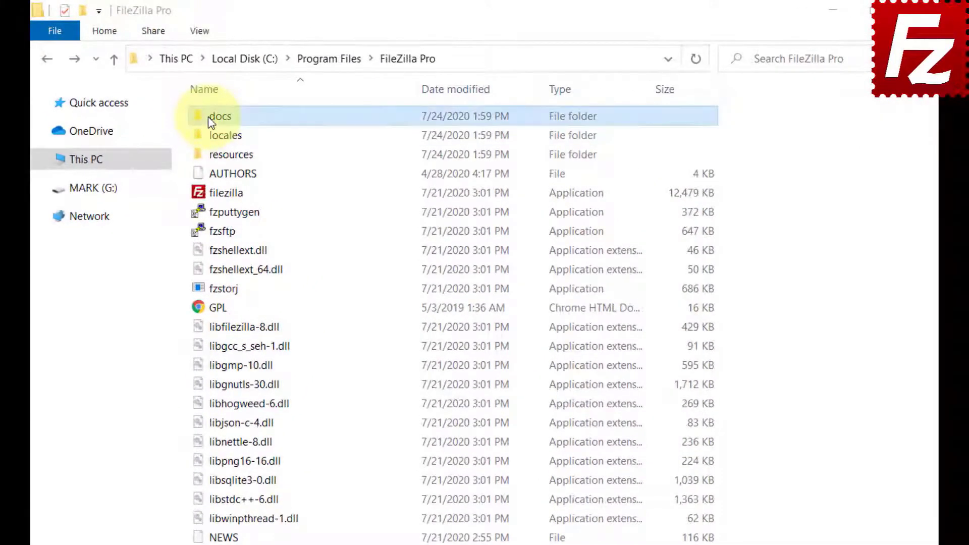
pyautogui.doubleClick(217, 117)
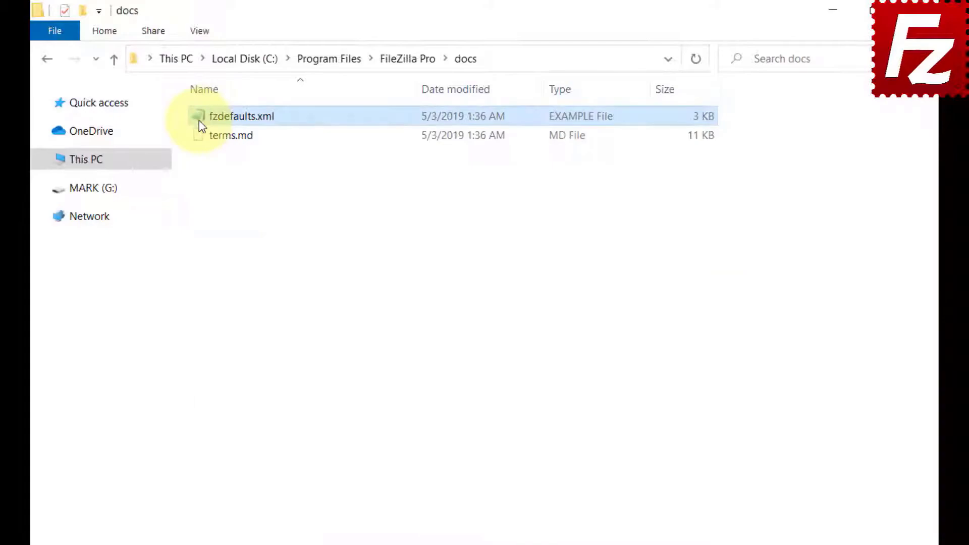
pyautogui.doubleClick(199, 119)
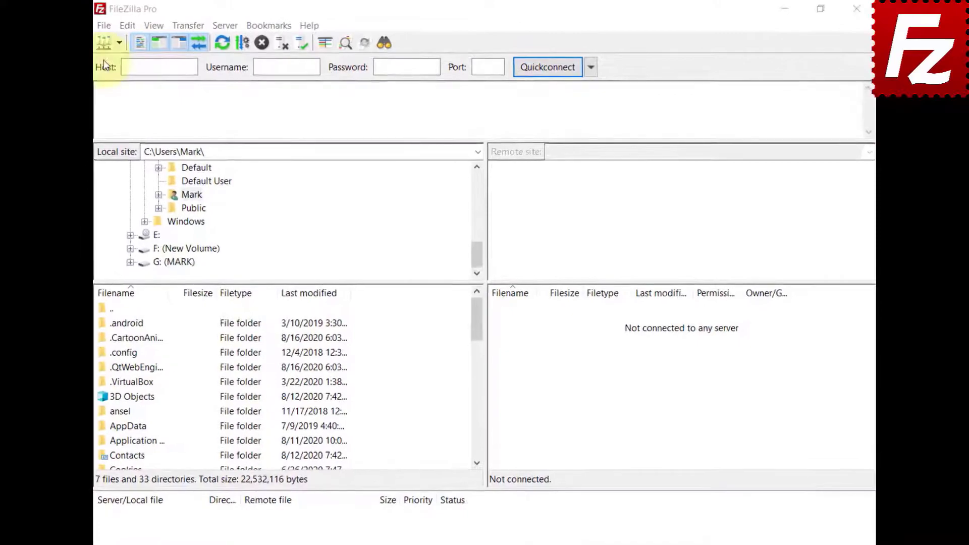
# - Export only the Site Manager entries to a file named fzdefaults.xml in the Documents folder
pyautogui.click(105, 25)
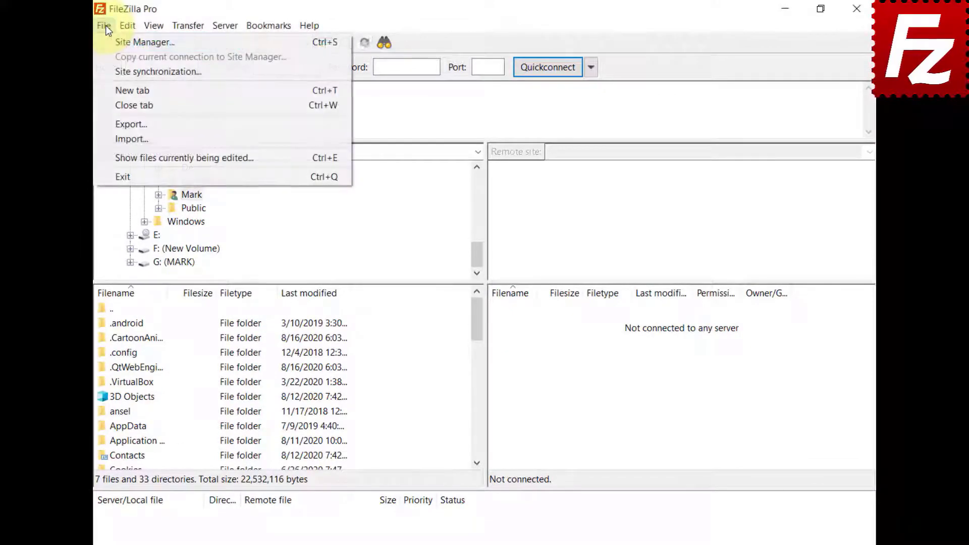
pyautogui.click(113, 121)
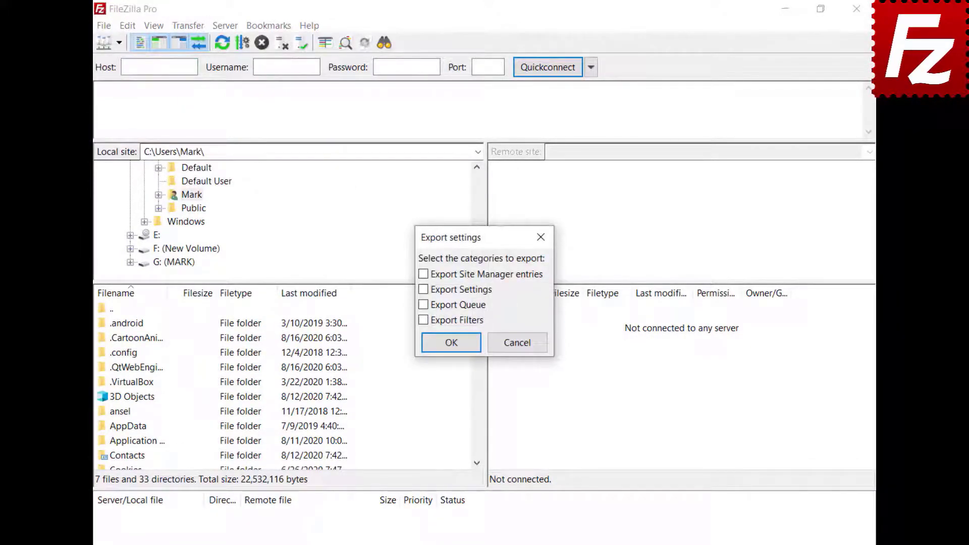
pyautogui.click(424, 275)
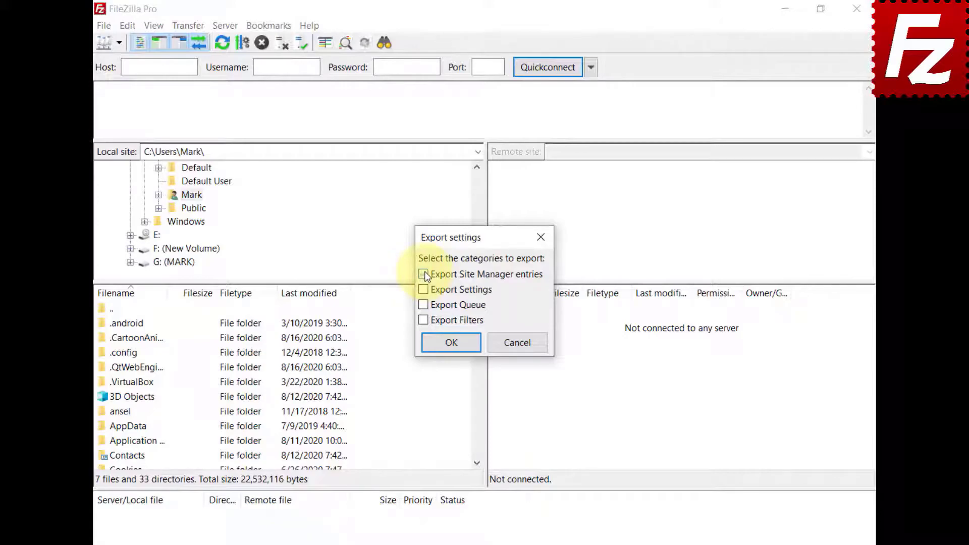
pyautogui.click(453, 347)
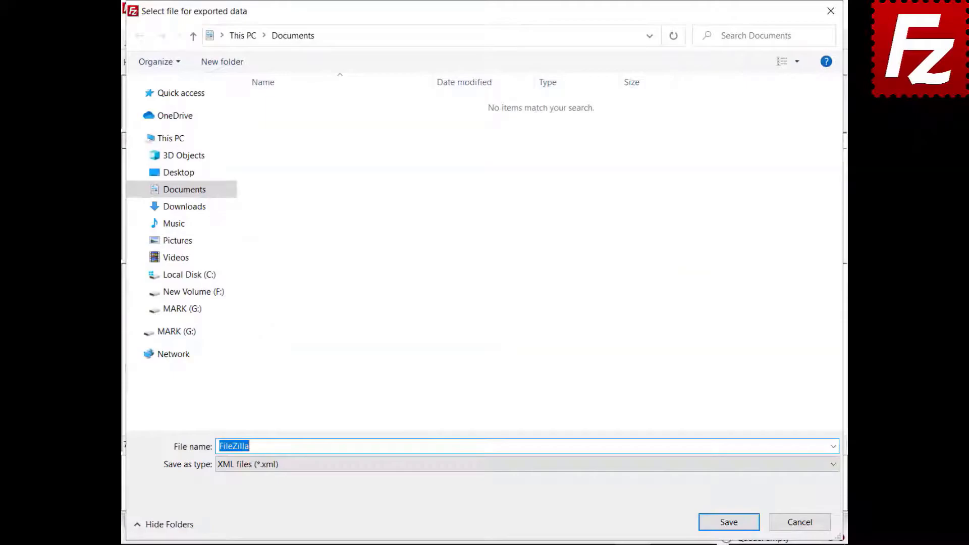
pyautogui.write('fzdefaults.xml')
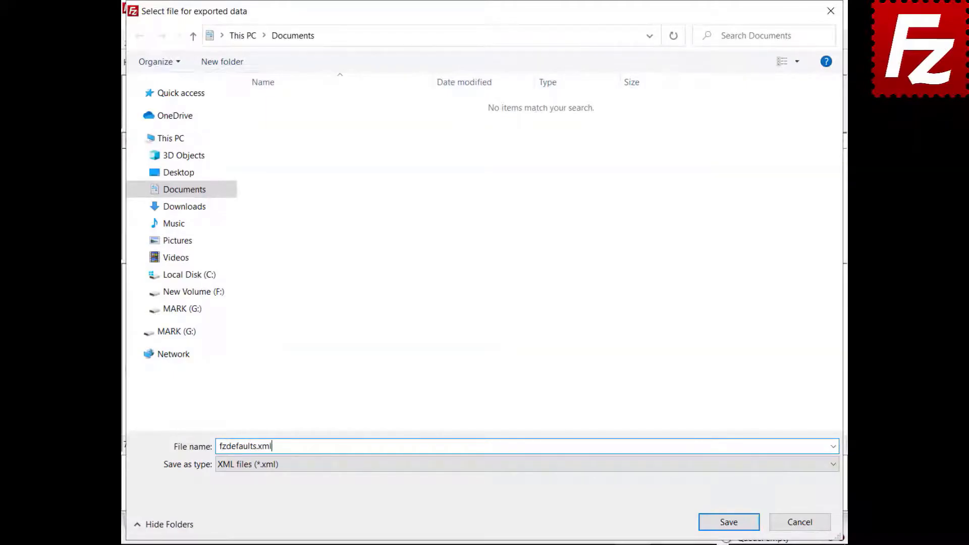
pyautogui.click(729, 523)
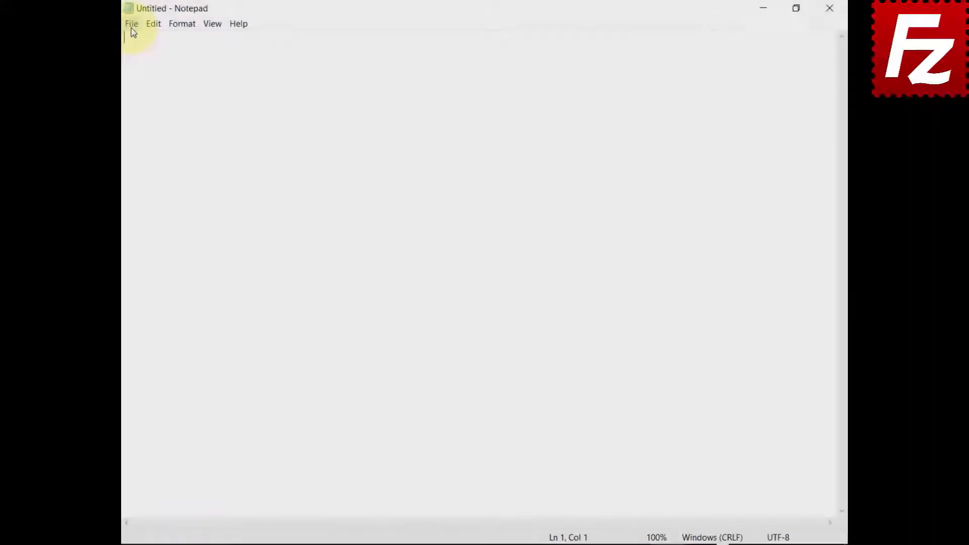
pyautogui.click(131, 25)
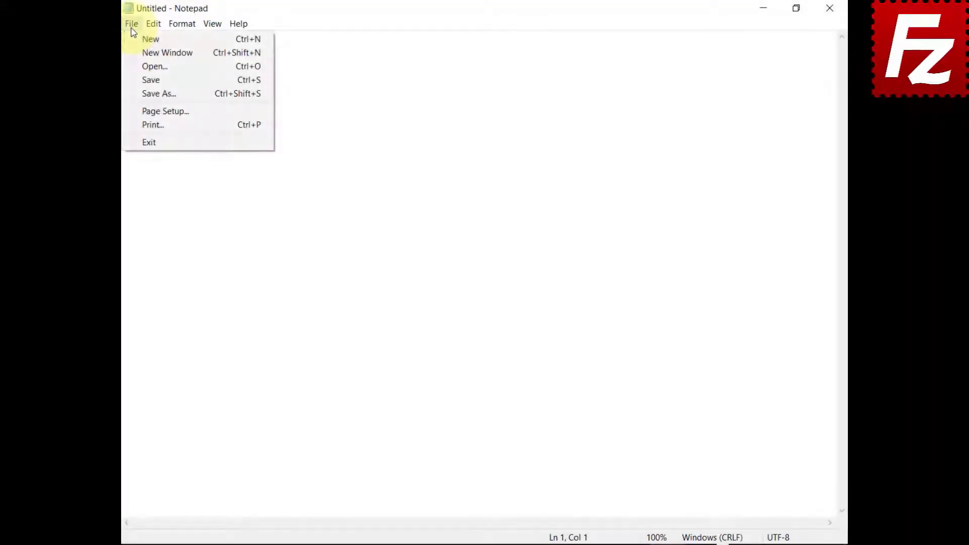
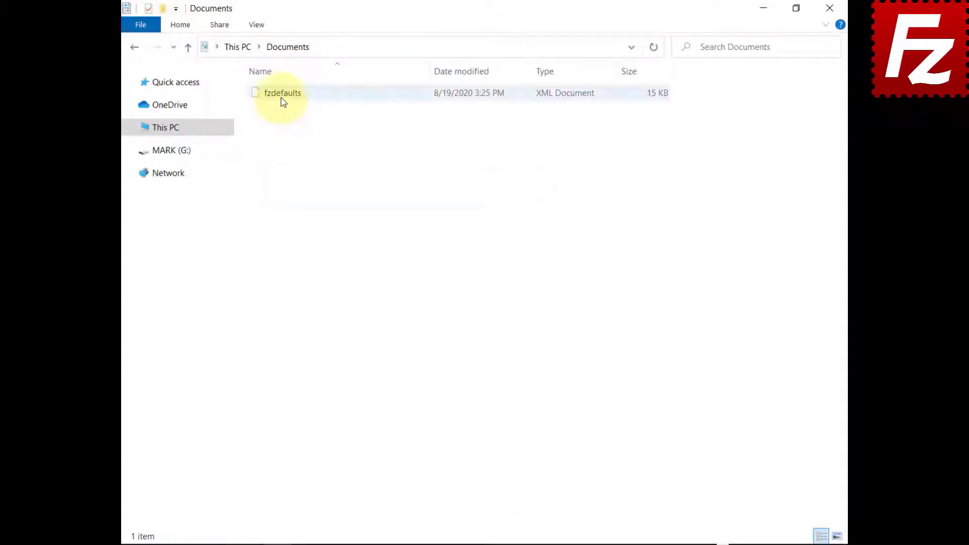
# - Copy the fzdefaults file from Documents into the %ProgramFiles%\FileZilla Pro folder, granting administrator permission
pyautogui.click(282, 100)
pyautogui.rightClick(283, 101)
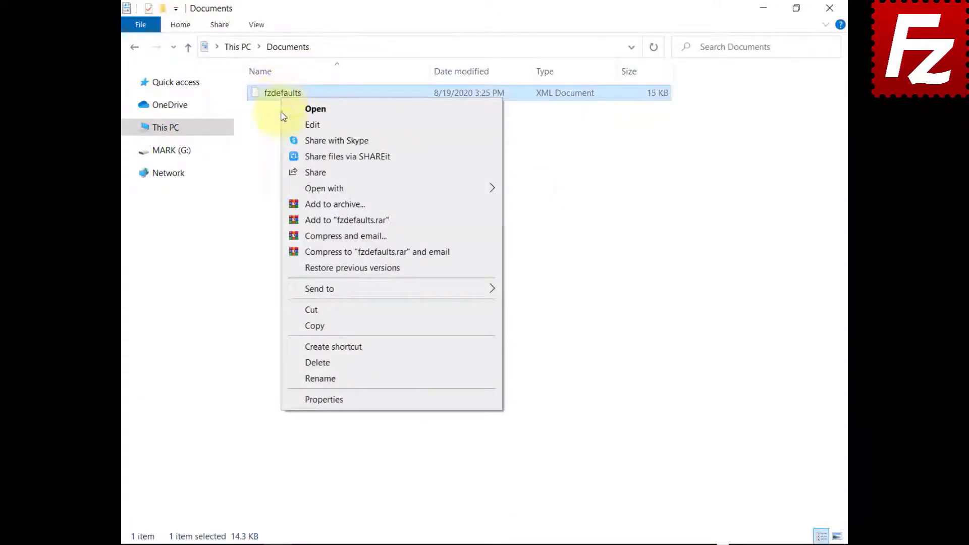
pyautogui.click(295, 326)
pyautogui.click(595, 47)
pyautogui.write('%ProgramFiles%\\Fi')
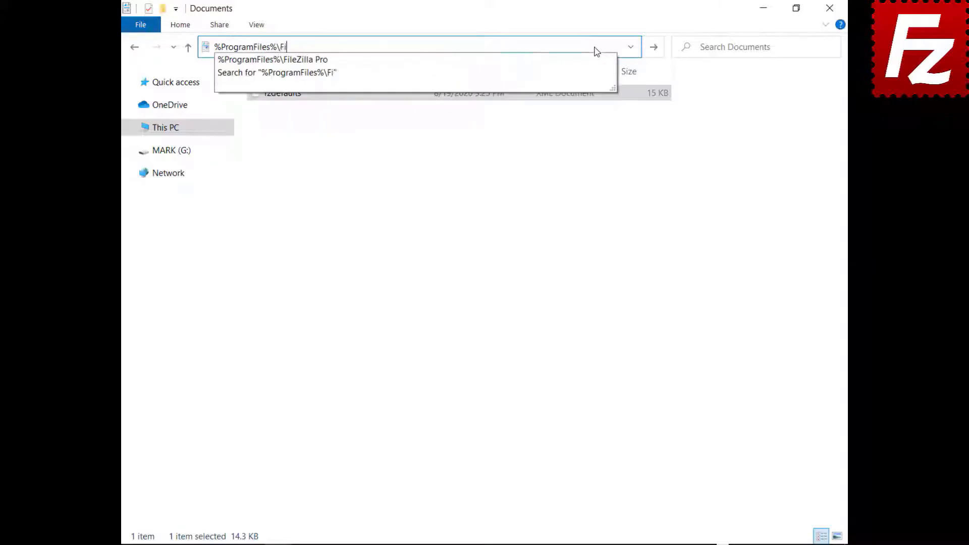
pyautogui.write('lezilla Pro')
pyautogui.press('Return')
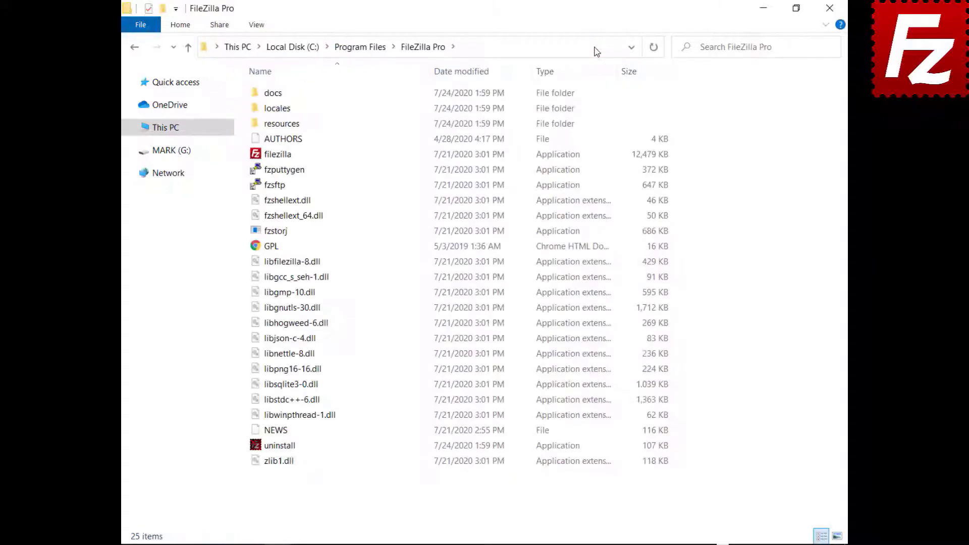
pyautogui.rightClick(372, 492)
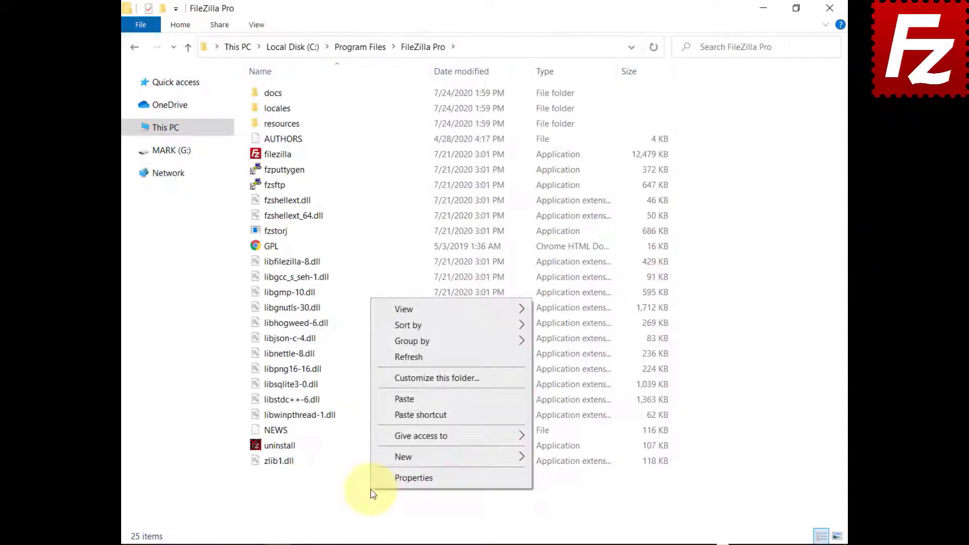
pyautogui.click(384, 399)
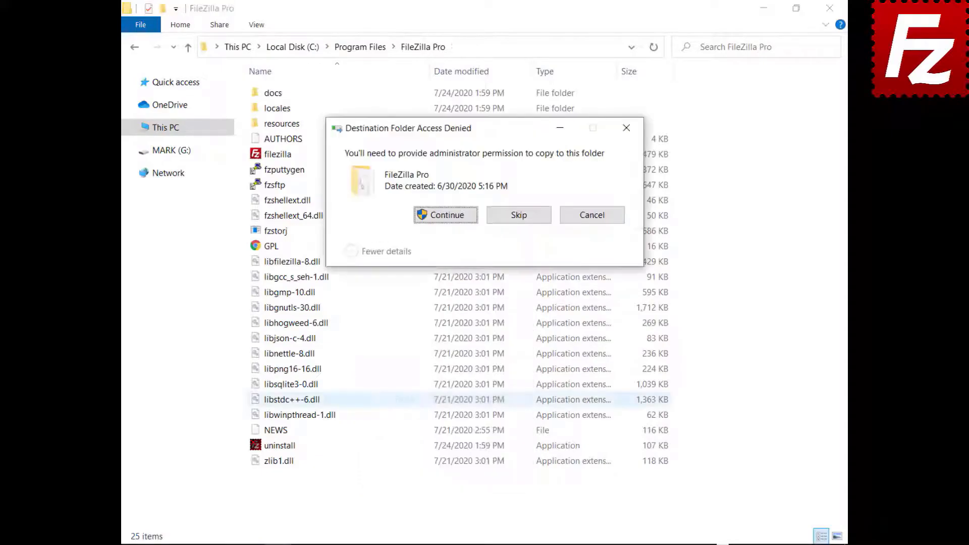
pyautogui.click(448, 216)
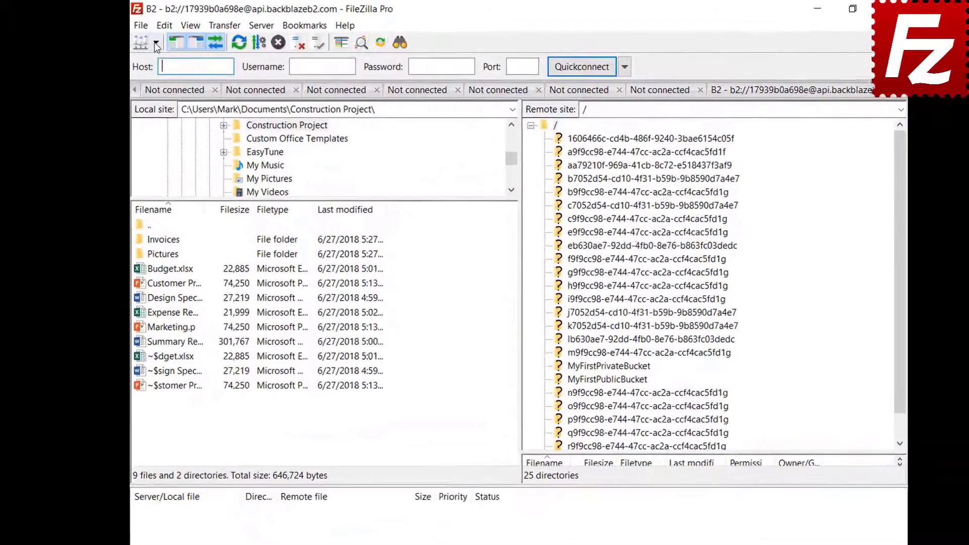
# - In FileZilla Pro, connect to the saved Amazon S3 site and open the Interface page of the settings
pyautogui.click(158, 43)
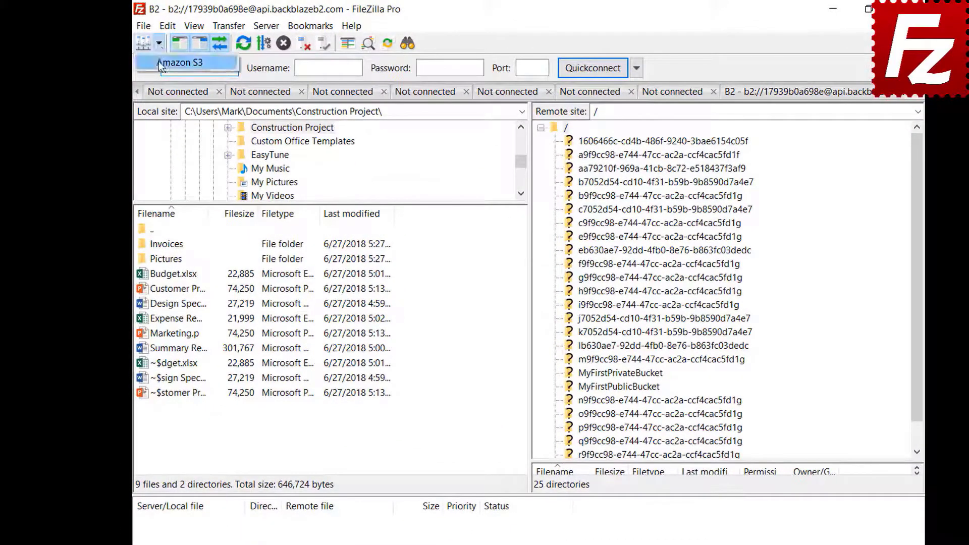
pyautogui.click(158, 62)
pyautogui.click(168, 26)
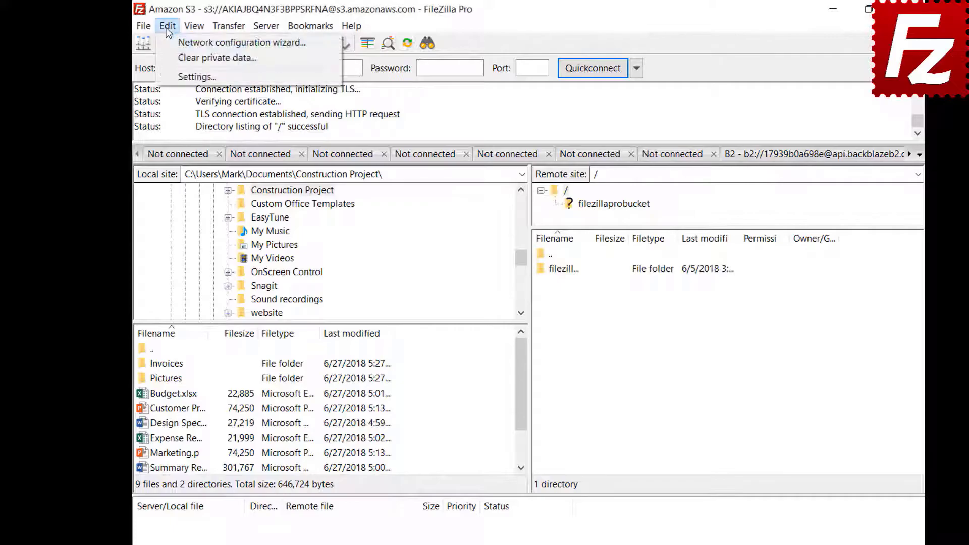
pyautogui.click(170, 81)
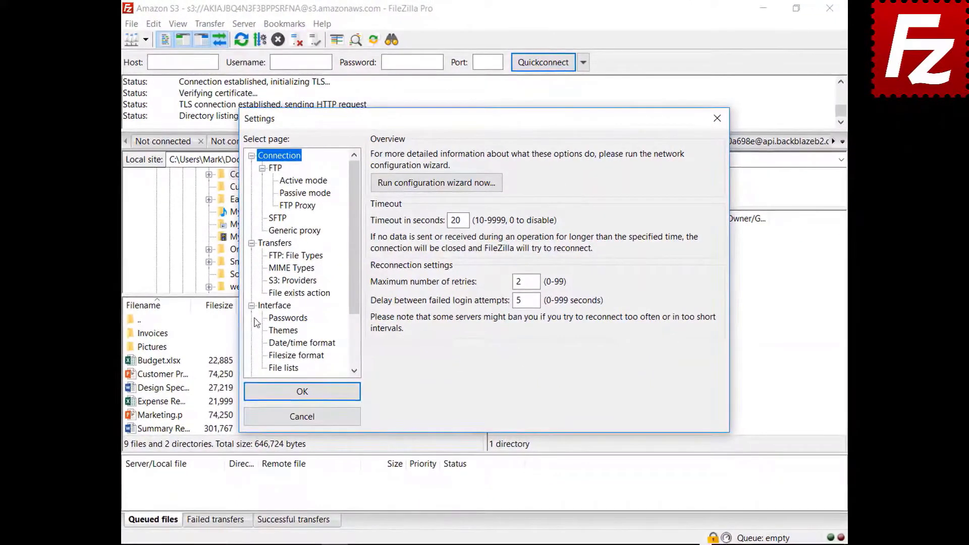
pyautogui.click(264, 309)
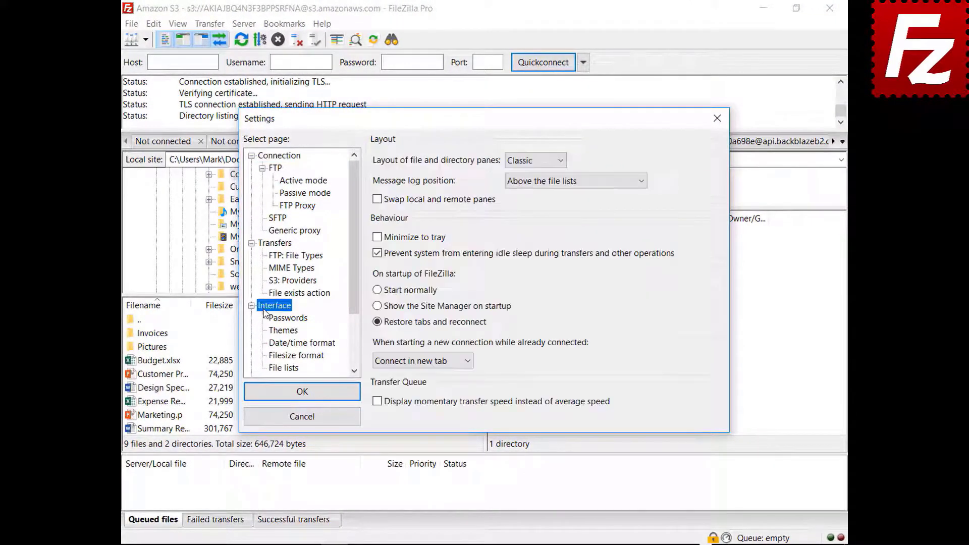
# - Set the layout of file and directory panes to Explorer and move the Settings dialog aside to view it
pyautogui.click(533, 161)
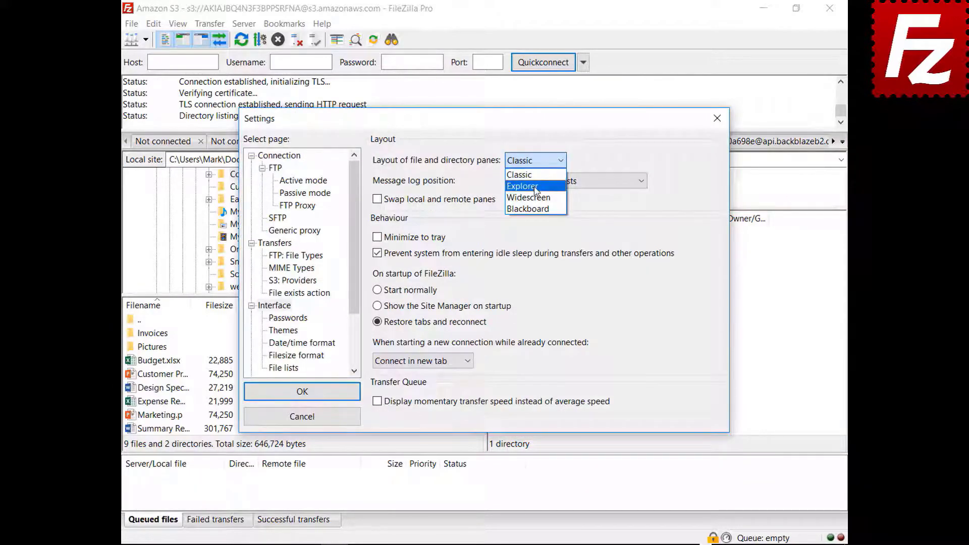
pyautogui.click(534, 187)
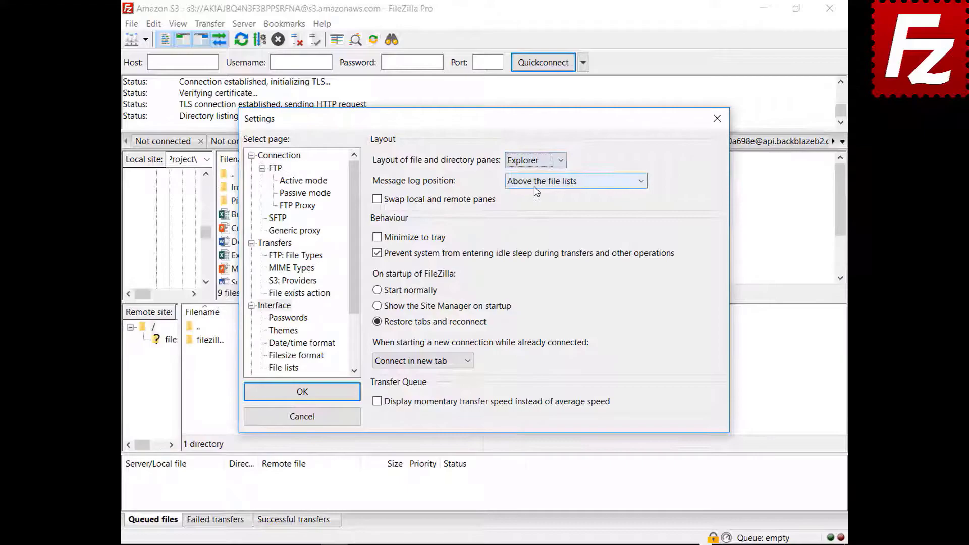
pyautogui.moveTo(492, 119); pyautogui.dragTo(508, 541)
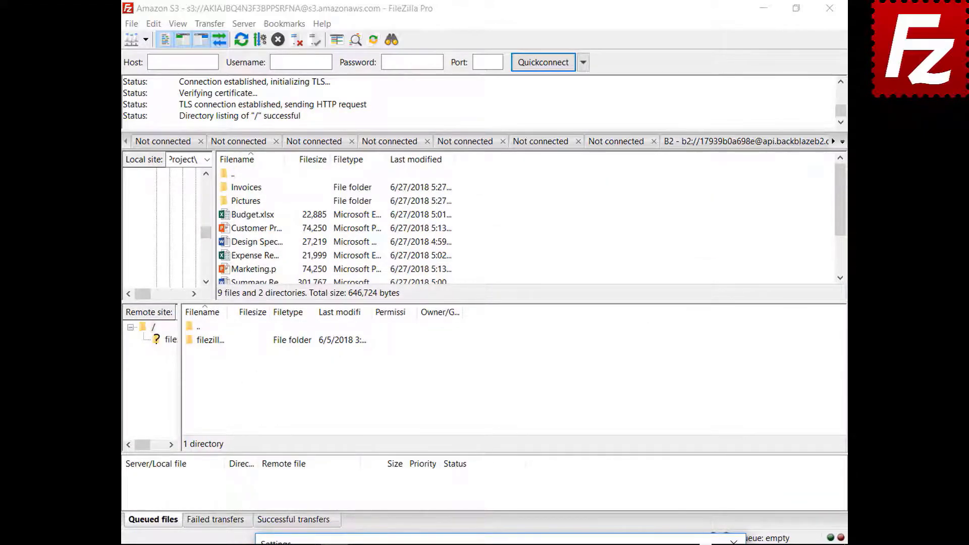
pyautogui.moveTo(509, 542); pyautogui.dragTo(484, 119)
# - Set the layout of file and directory panes to Widescreen and move the Settings dialog to view it
pyautogui.click(525, 162)
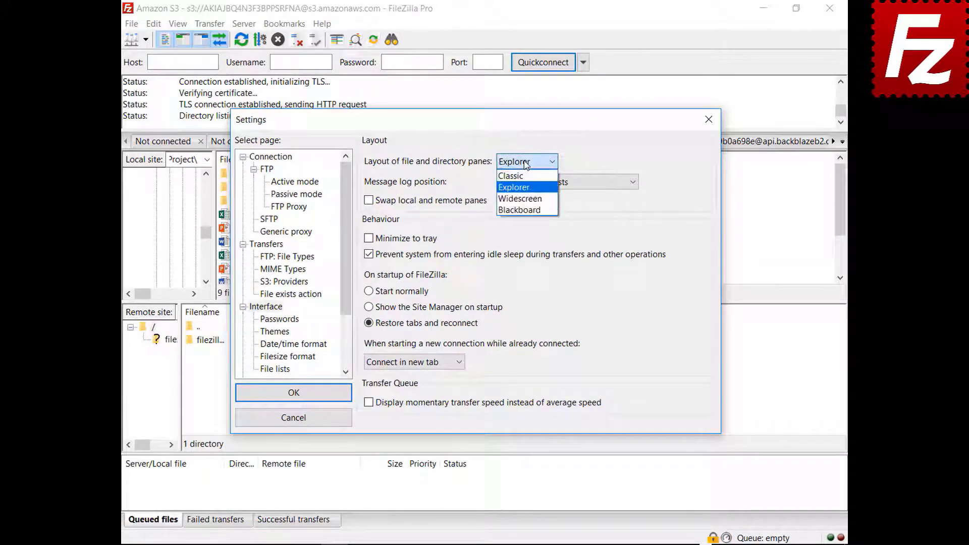
pyautogui.click(522, 198)
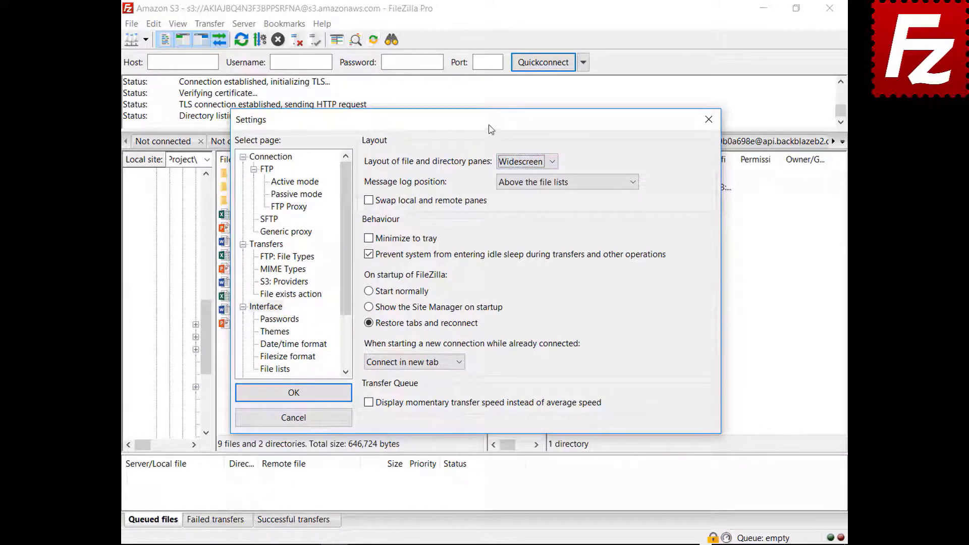
pyautogui.moveTo(491, 129); pyautogui.dragTo(469, 130)
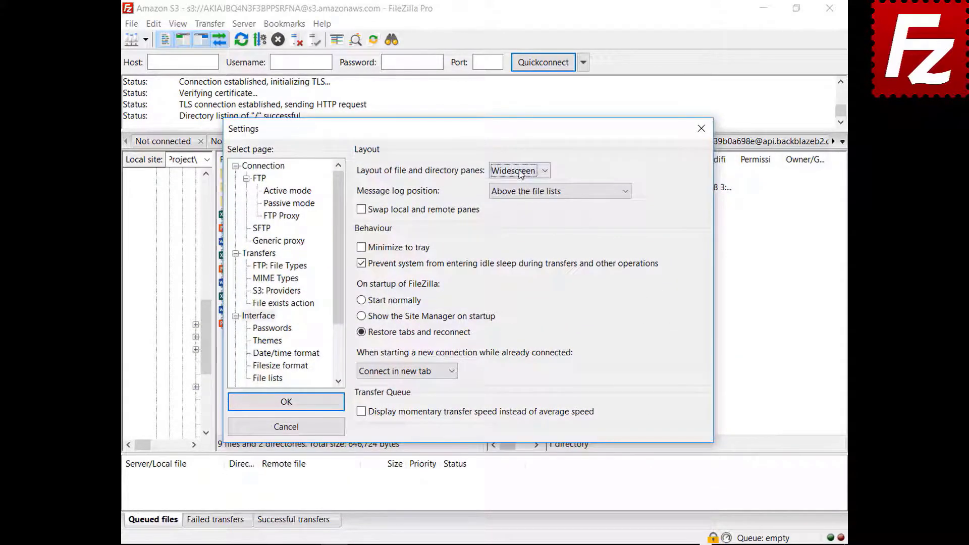
# - Preview the Blackboard layout of the file and directory panes and set the layout back to Classic
pyautogui.click(520, 174)
pyautogui.click(518, 222)
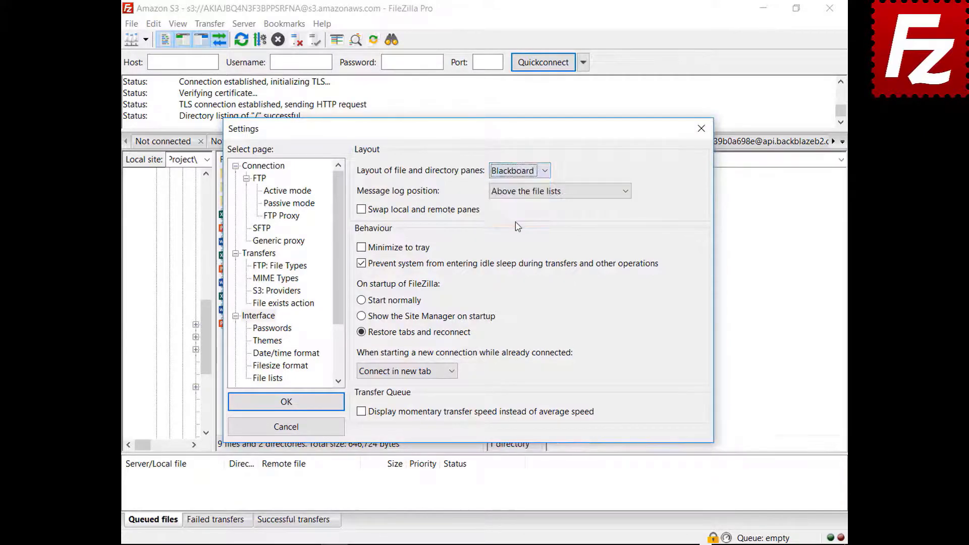
pyautogui.moveTo(470, 130); pyautogui.dragTo(471, 541)
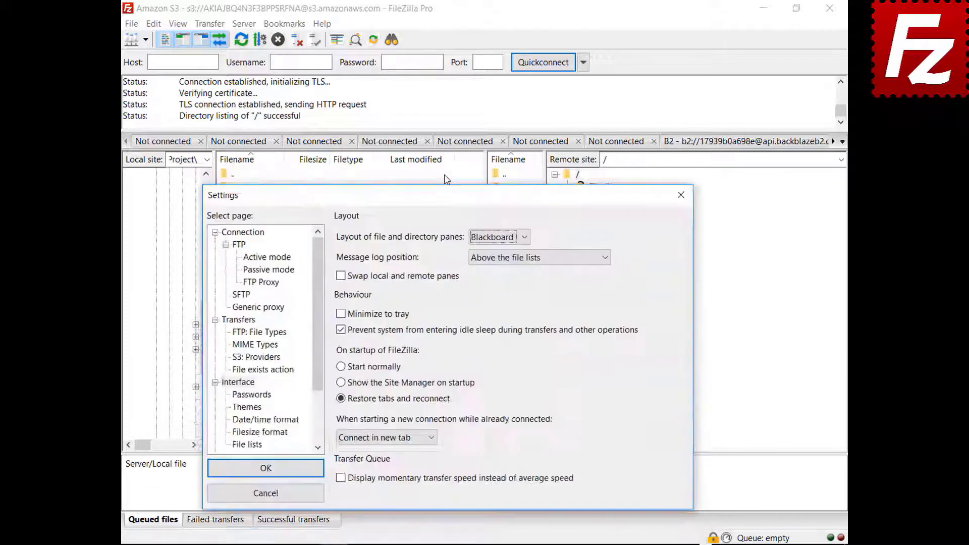
pyautogui.click(495, 180)
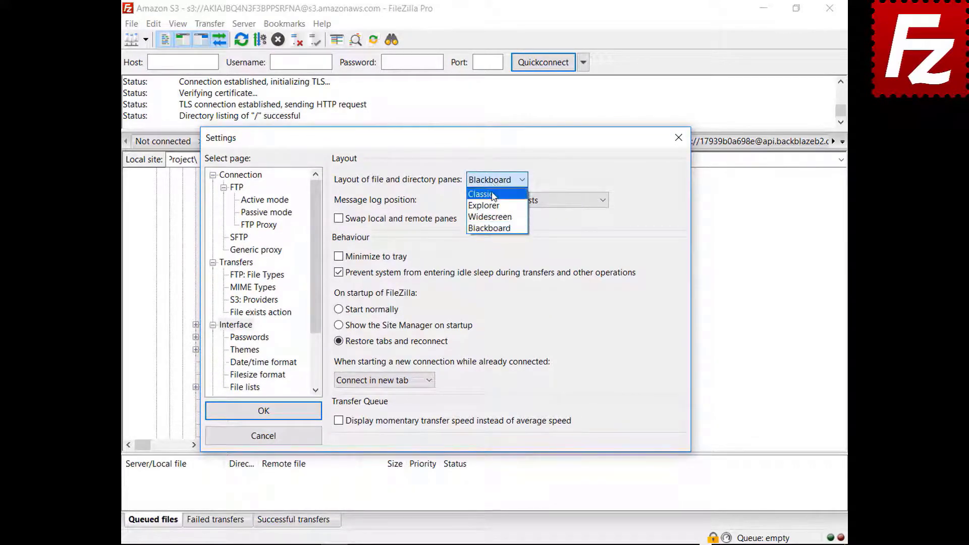
pyautogui.click(482, 194)
# - Try the message log position next to the transfer queue, and set it as a tab in the transfer queue pane
pyautogui.click(521, 201)
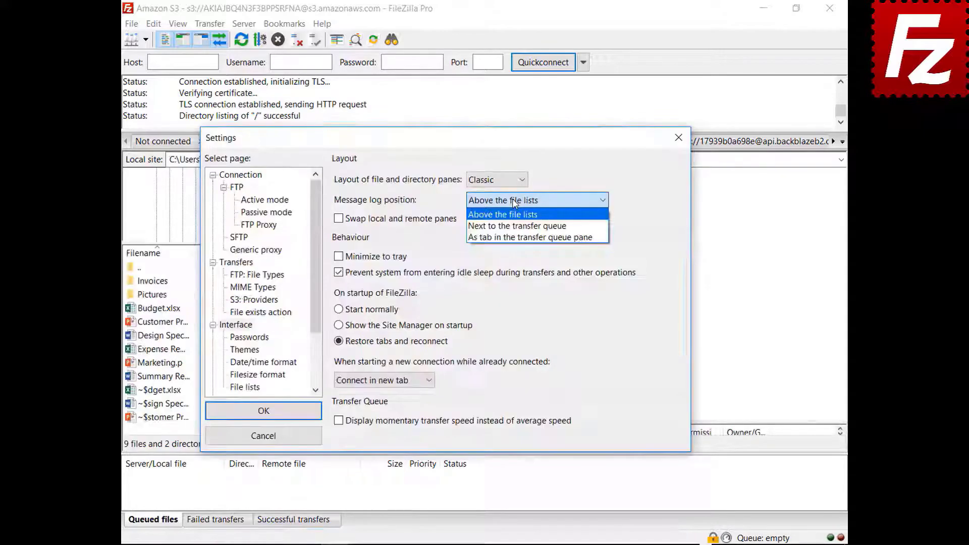
pyautogui.click(514, 225)
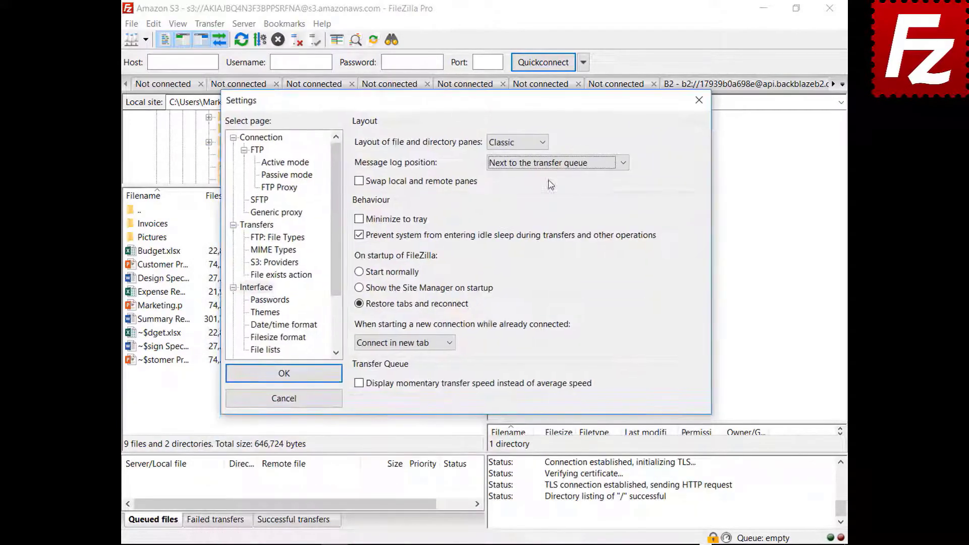
pyautogui.click(552, 164)
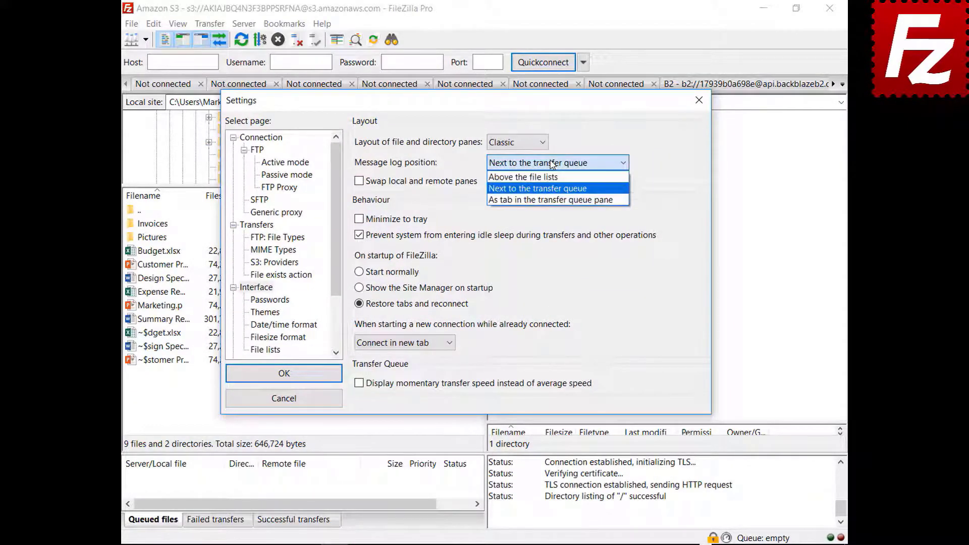
pyautogui.click(549, 200)
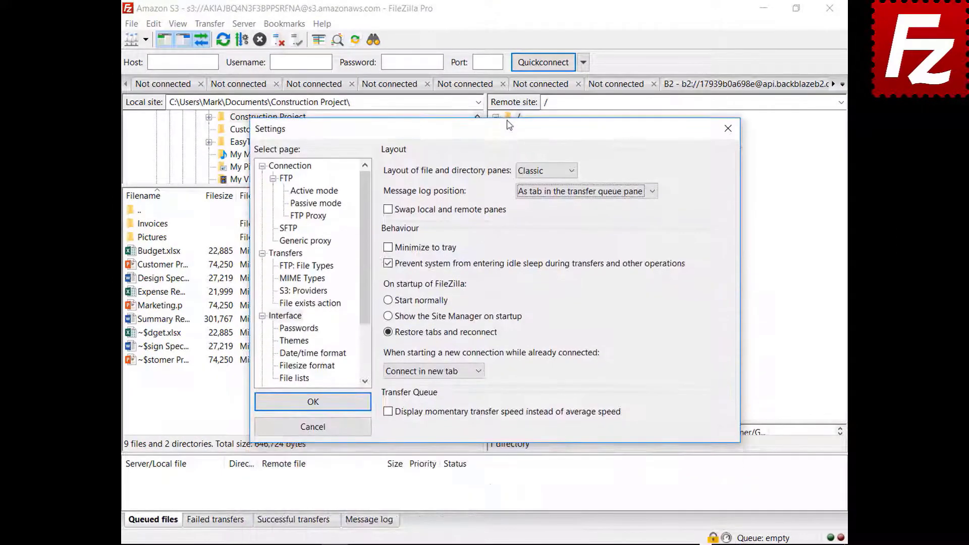
# - Enable Minimize to tray in the settings and test it by minimizing the window and restoring it from the system tray
pyautogui.click(388, 247)
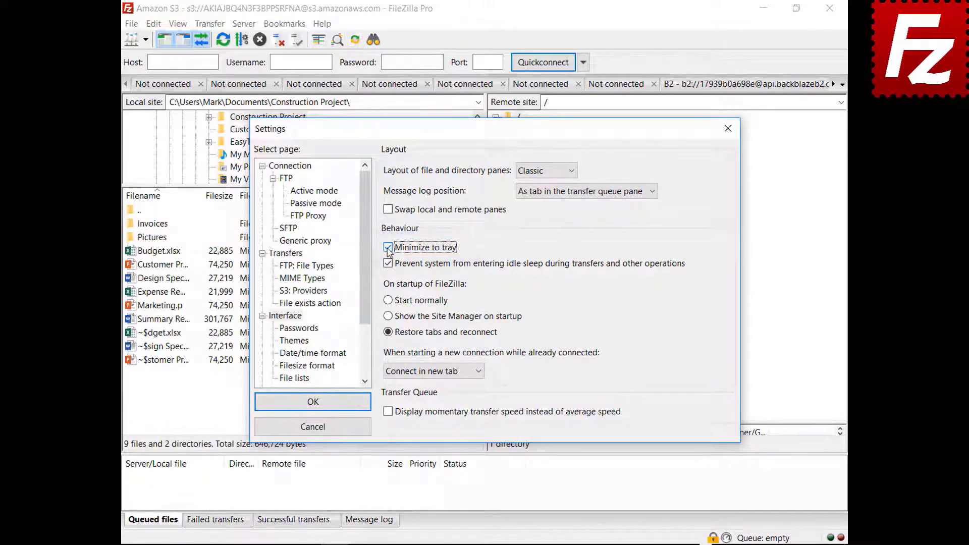
pyautogui.click(313, 402)
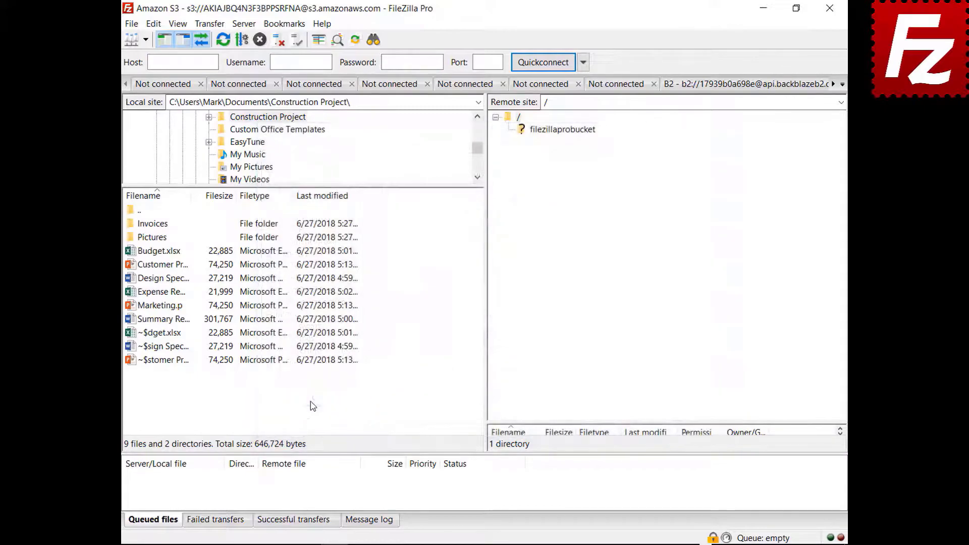
pyautogui.click(763, 8)
pyautogui.click(720, 532)
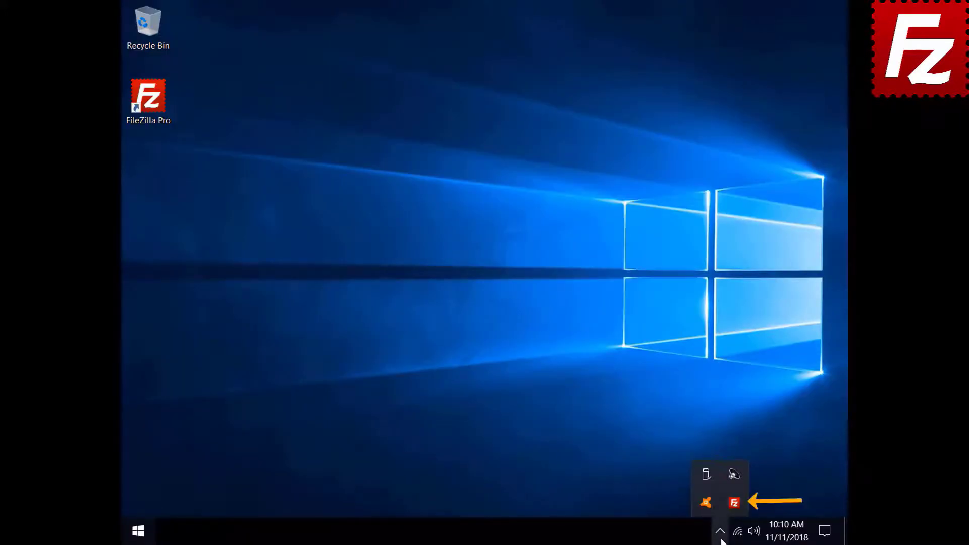
pyautogui.click(730, 505)
# - In the interface settings, try opening new connections in a new tab, and set them to connect in the current tab
pyautogui.click(154, 24)
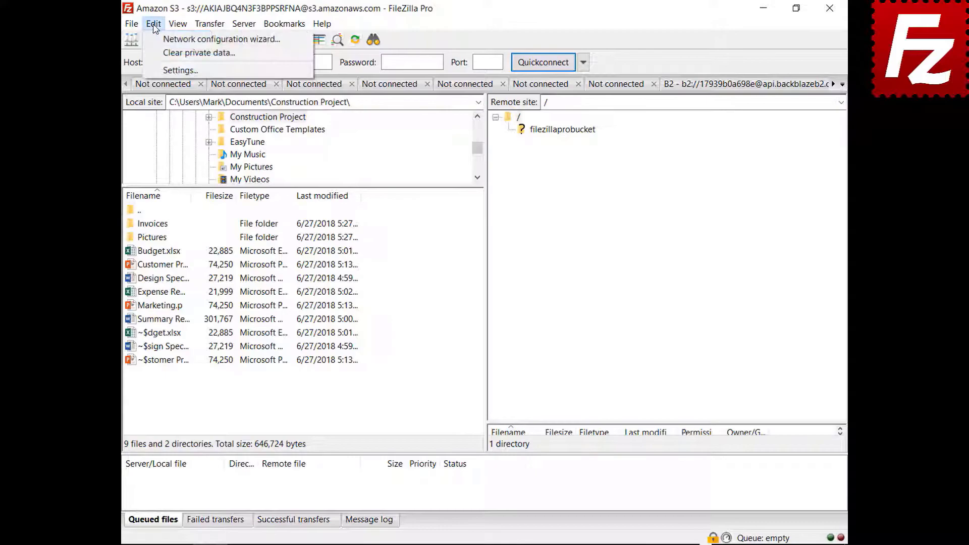
pyautogui.click(180, 70)
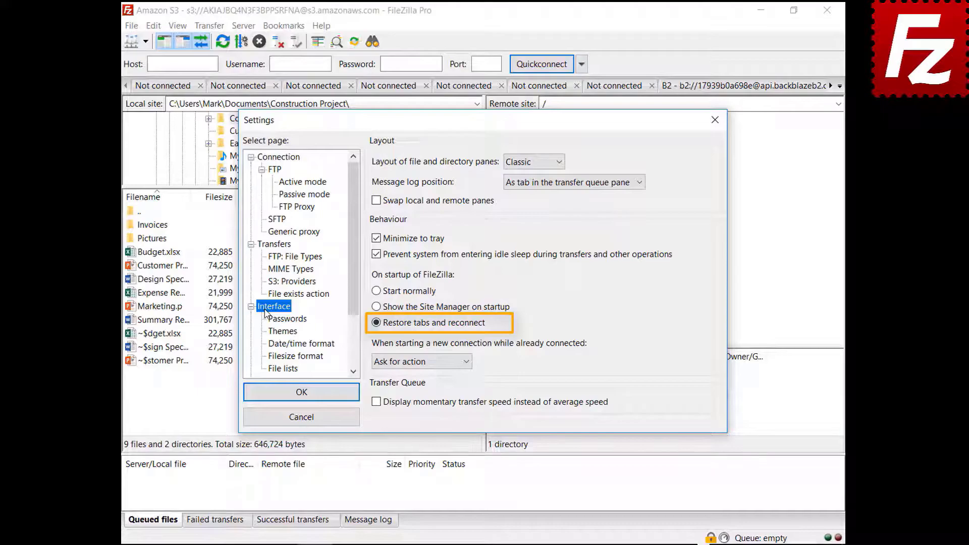
pyautogui.click(417, 363)
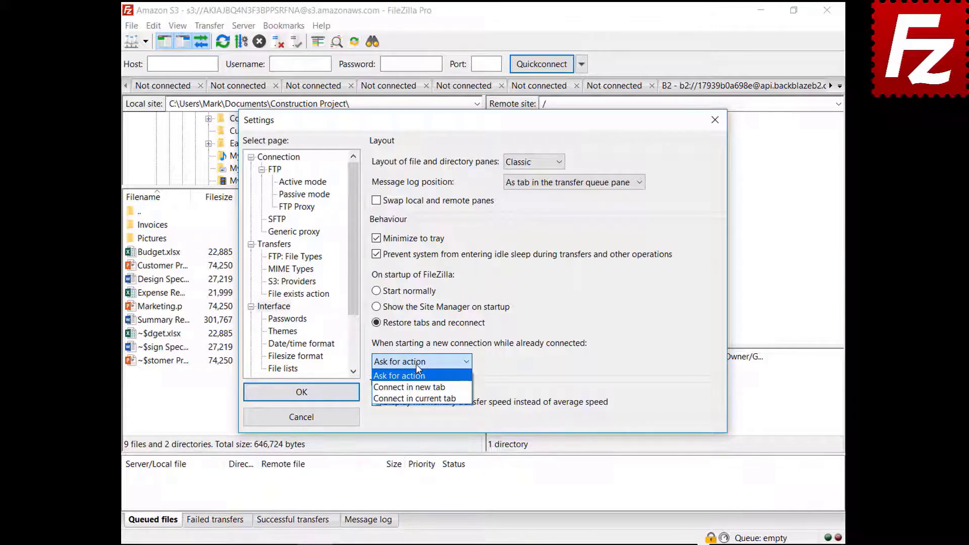
pyautogui.click(414, 388)
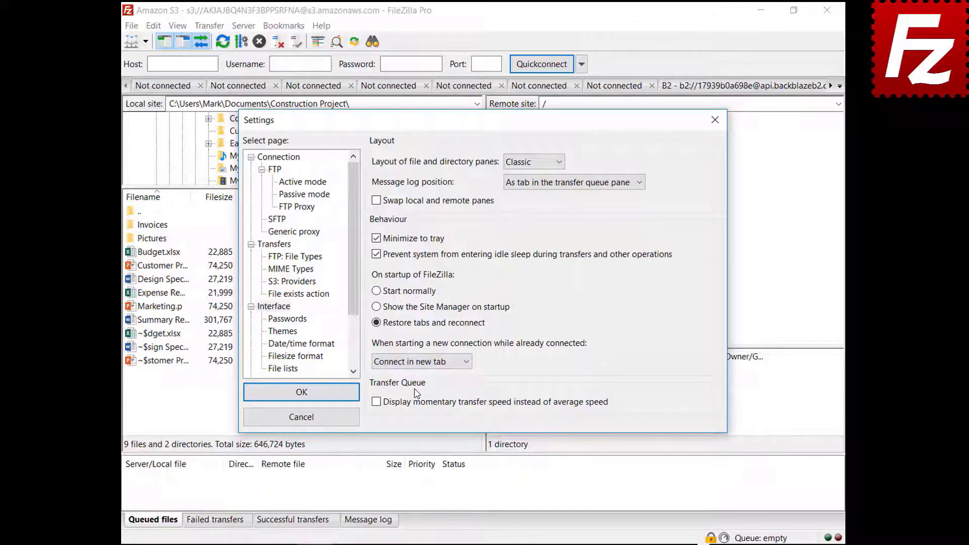
pyautogui.click(420, 363)
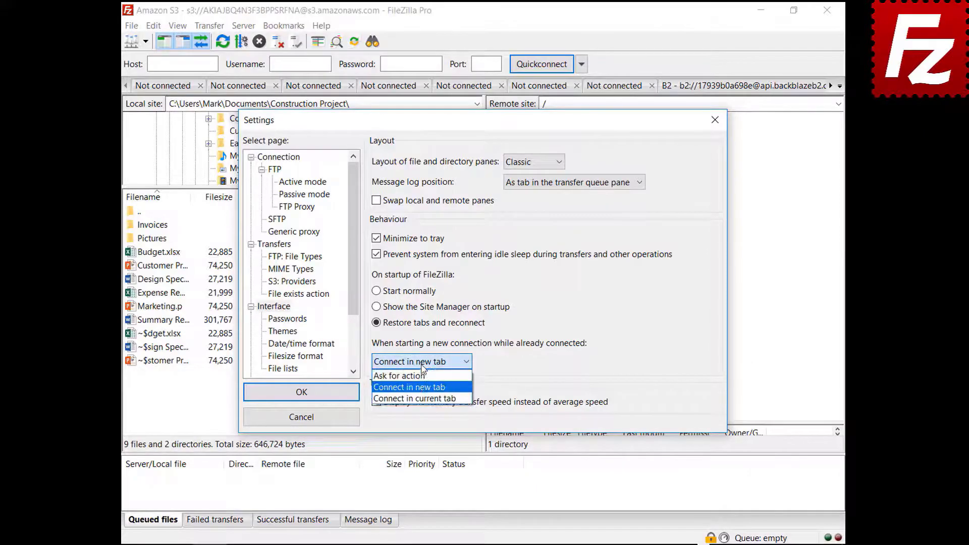
pyautogui.click(427, 399)
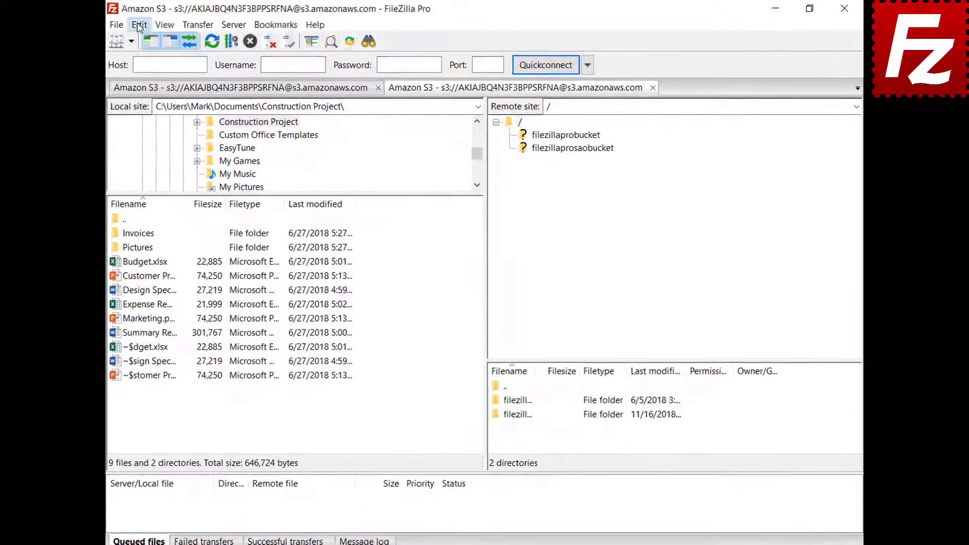
# - Set a custom date format of %B %d %Y and a custom time format of %H:%M:%S in the settings
pyautogui.click(153, 25)
pyautogui.click(130, 80)
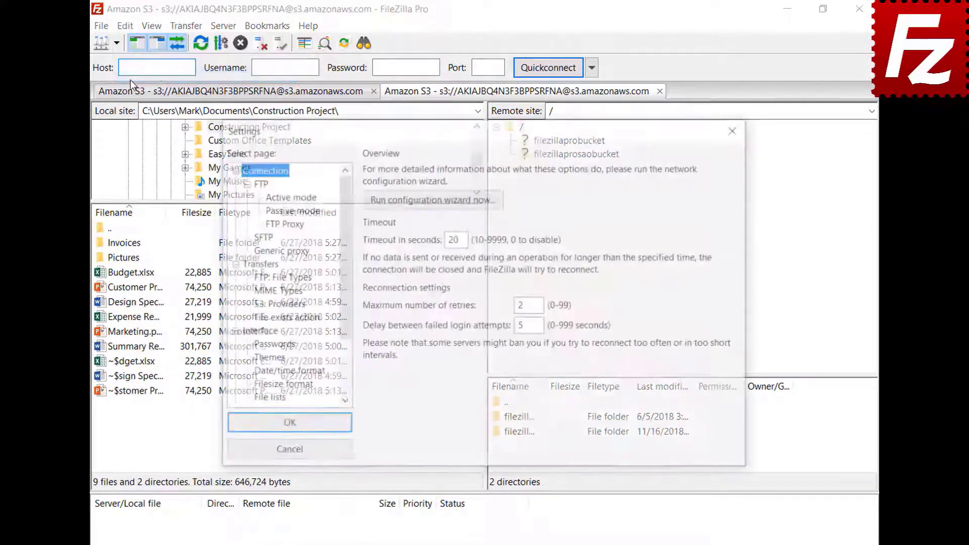
pyautogui.click(255, 374)
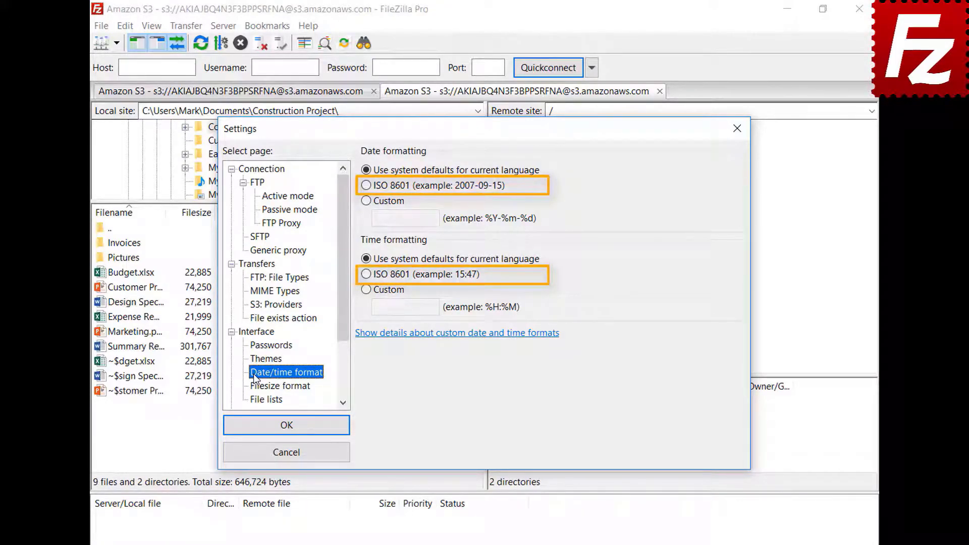
pyautogui.click(367, 201)
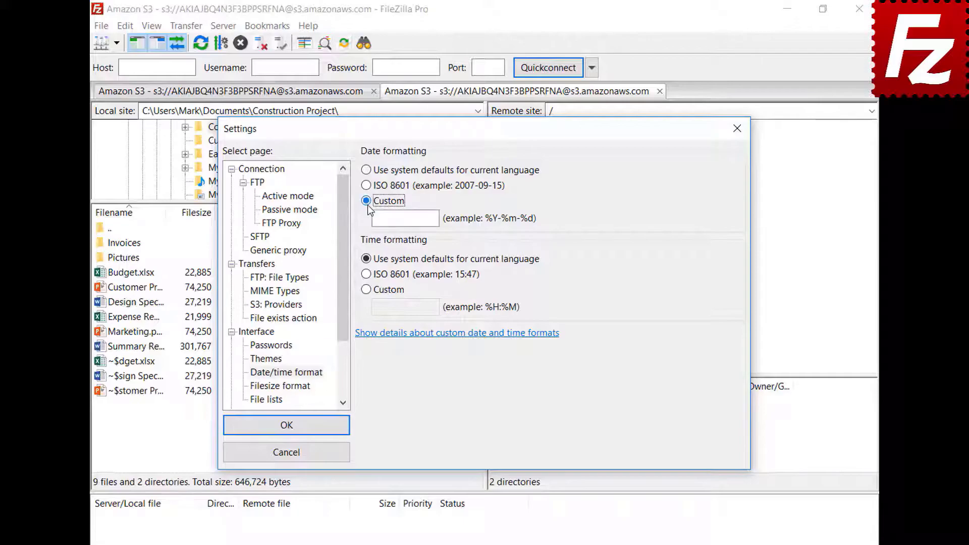
pyautogui.write('%B %d %Y')
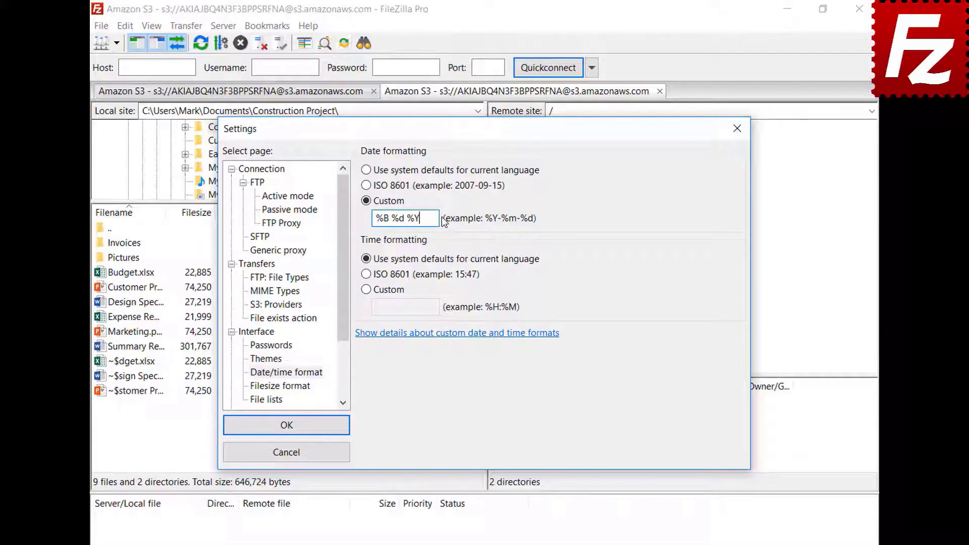
pyautogui.click(367, 289)
pyautogui.click(437, 309)
pyautogui.write('%H:%M:%S')
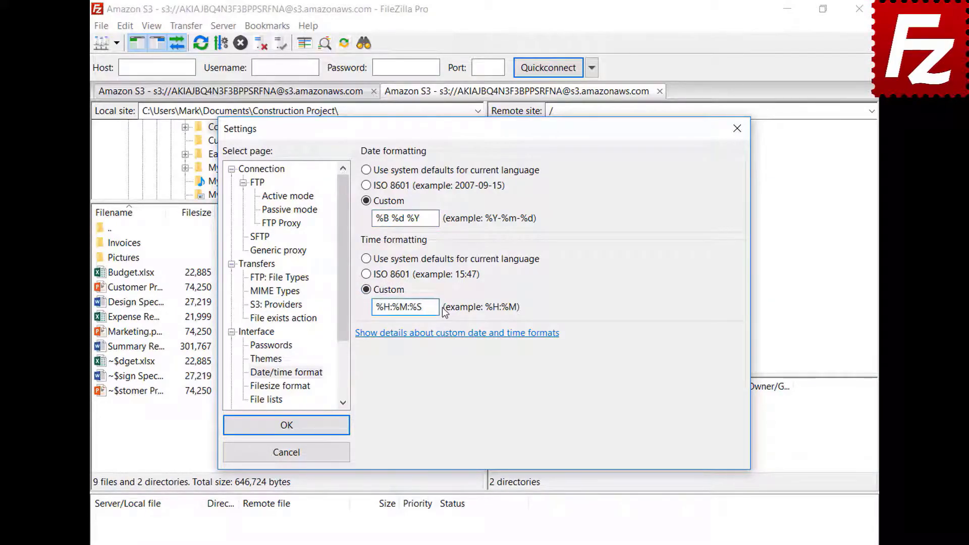
pyautogui.click(286, 426)
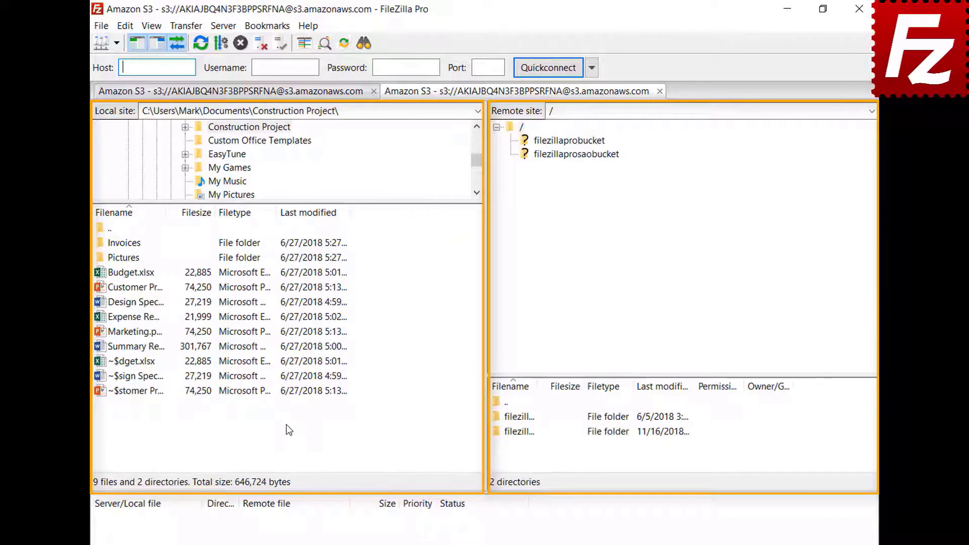
# - Open the filesize format settings and turn the thousands separator off and back on
pyautogui.click(125, 28)
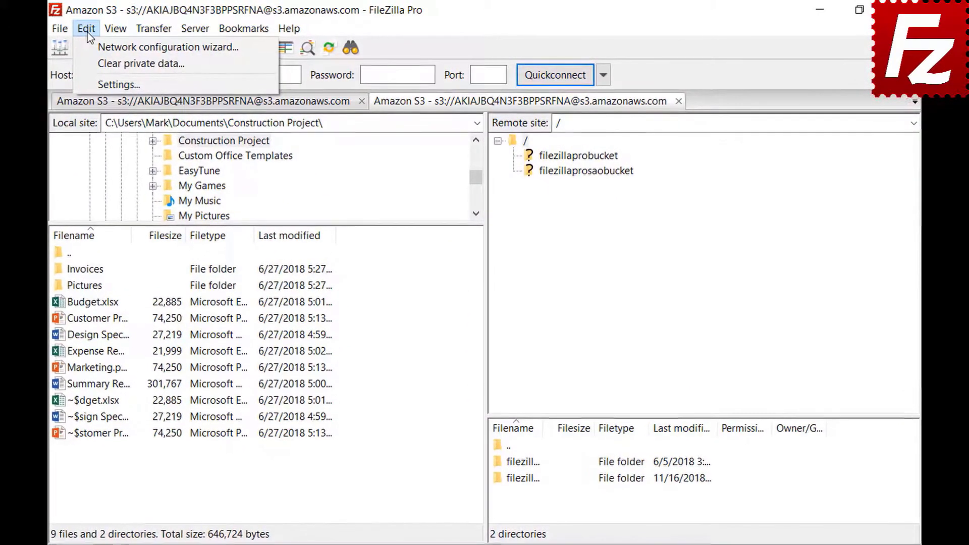
pyautogui.click(92, 79)
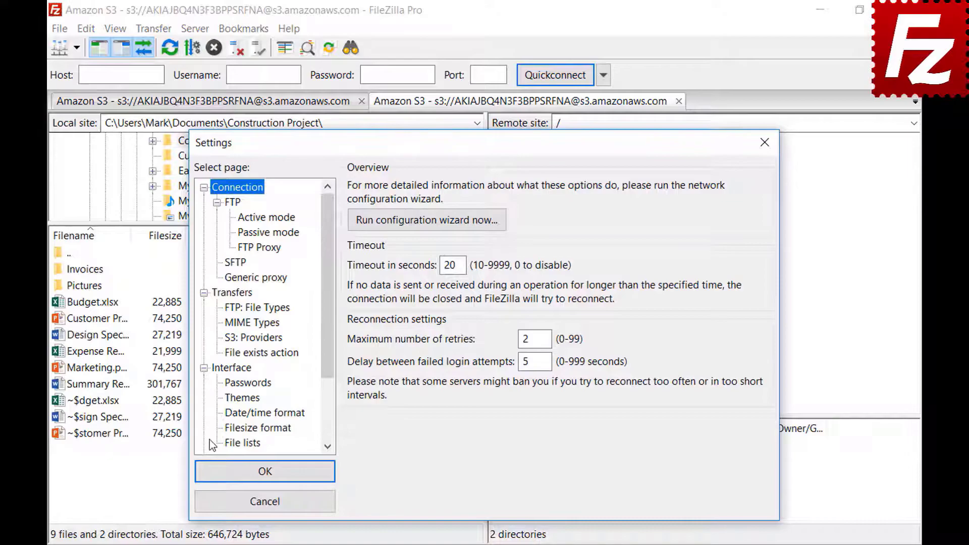
pyautogui.click(229, 430)
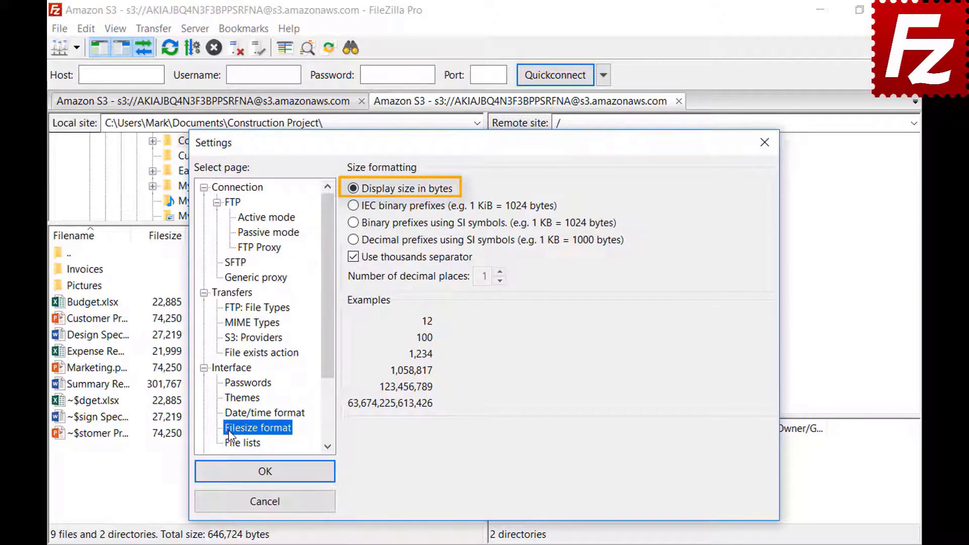
pyautogui.click(354, 258)
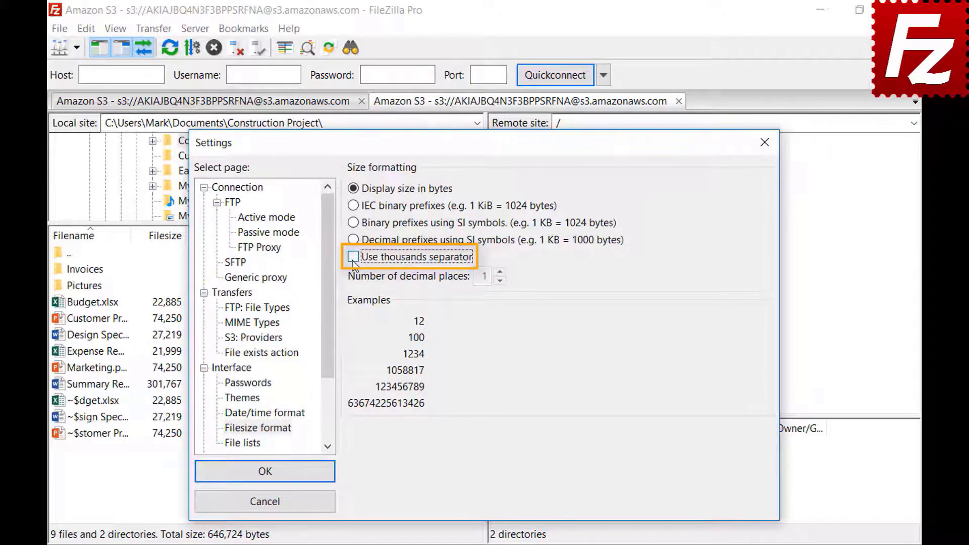
pyautogui.click(353, 258)
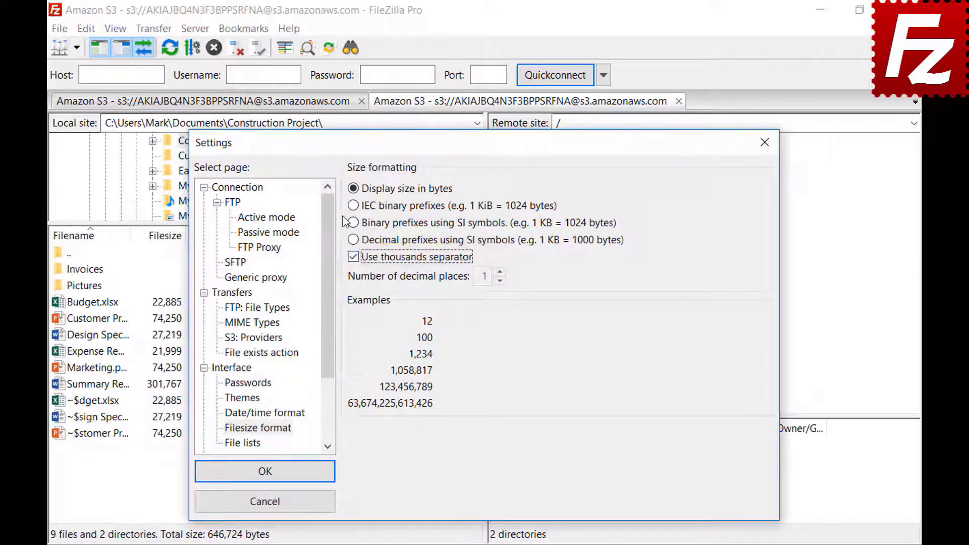
# - Preview IEC and SI-symbol binary prefixes, choose decimal prefixes using SI symbols for file sizes, and increase the number of decimal places
pyautogui.click(353, 206)
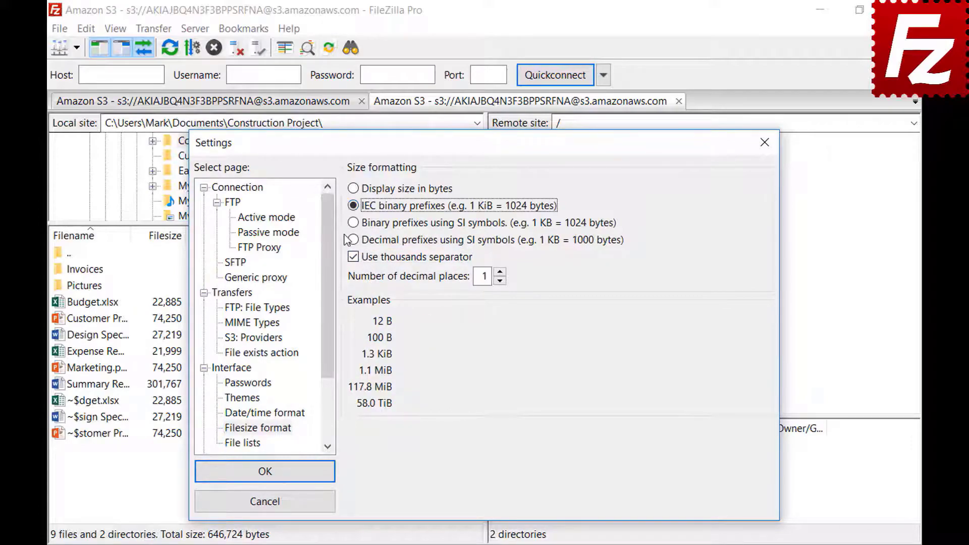
pyautogui.click(353, 223)
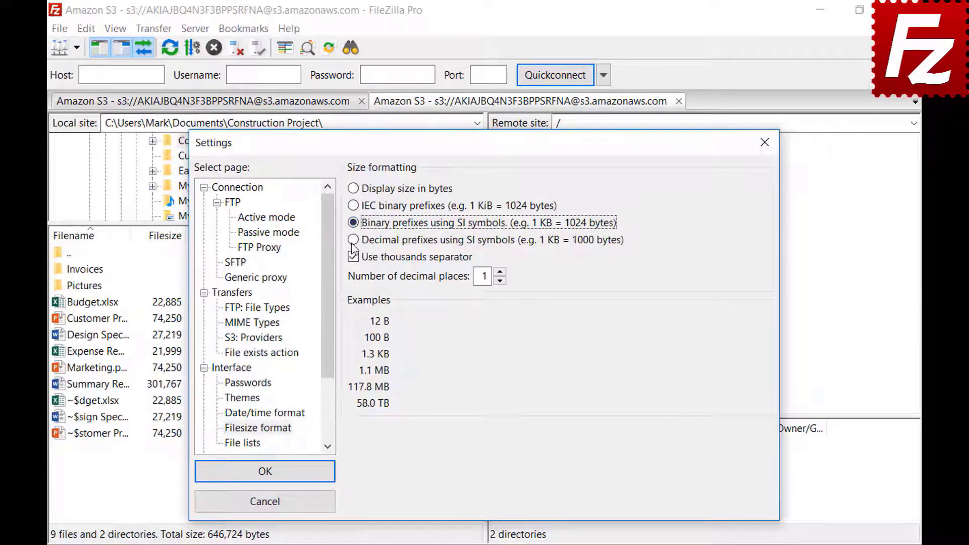
pyautogui.click(355, 241)
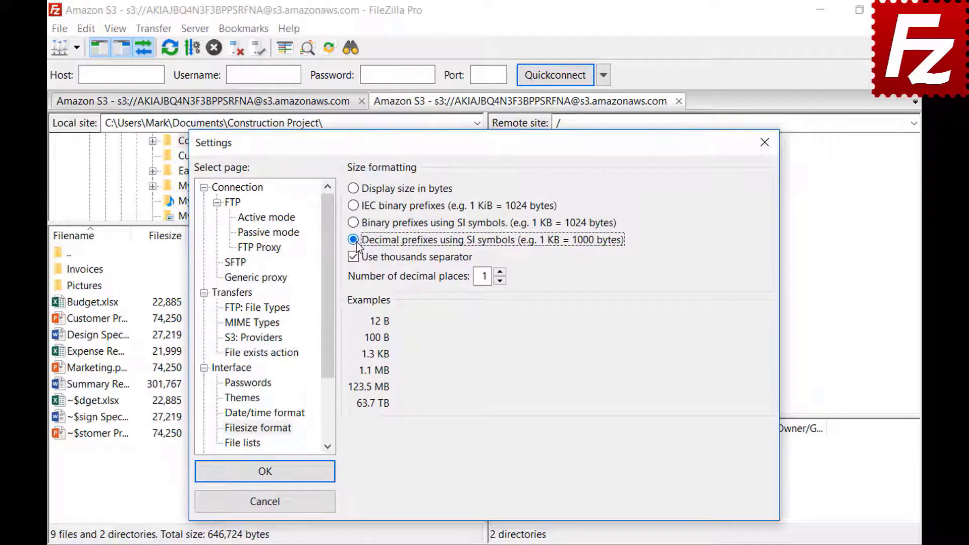
pyautogui.click(500, 273)
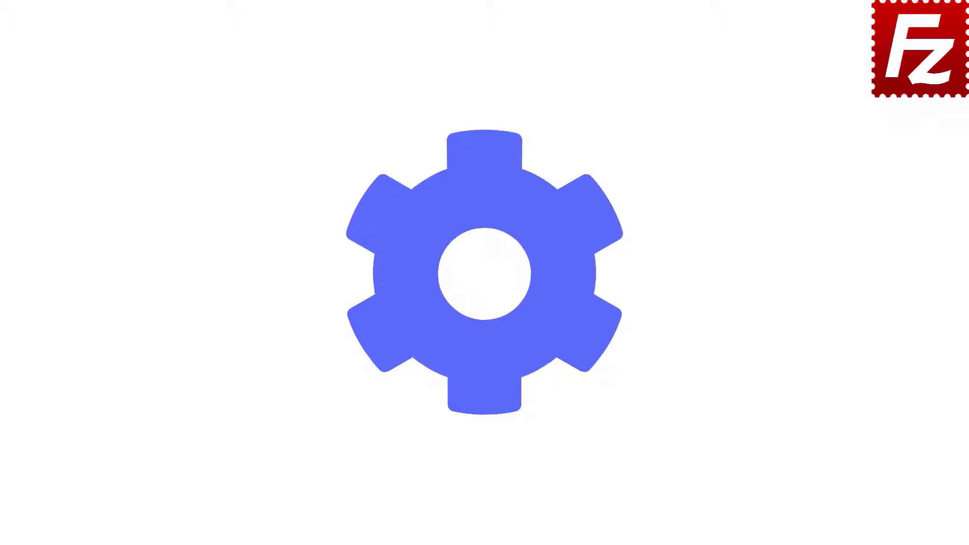
# - Launch FileZilla Pro and export the Site Manager entries, settings, queue and filters to an XML file named FileZilla in Documents
pyautogui.doubleClick(153, 104)
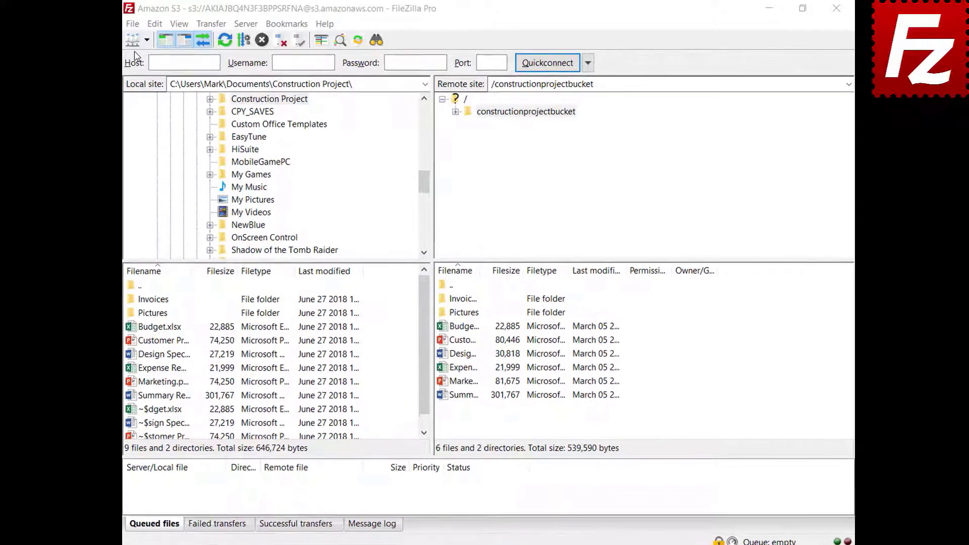
pyautogui.click(134, 25)
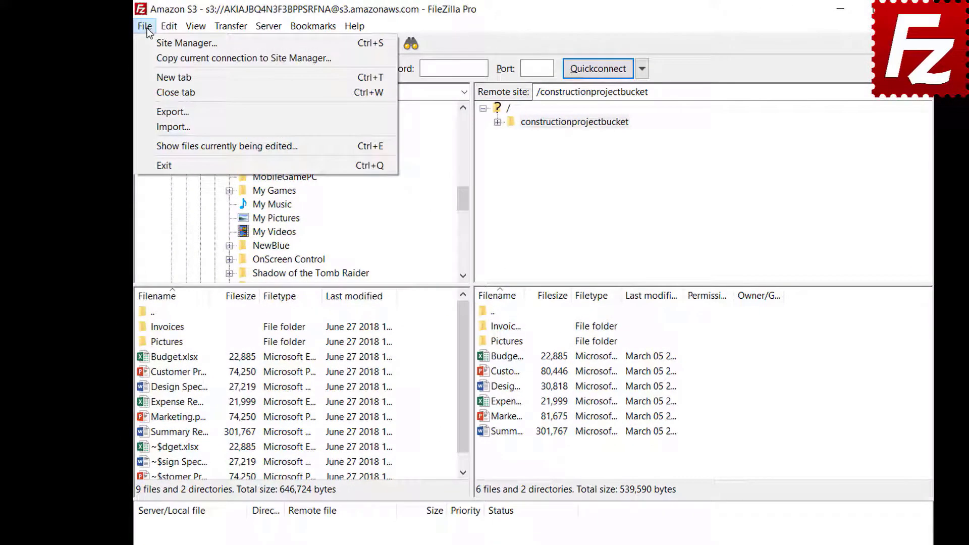
pyautogui.click(154, 112)
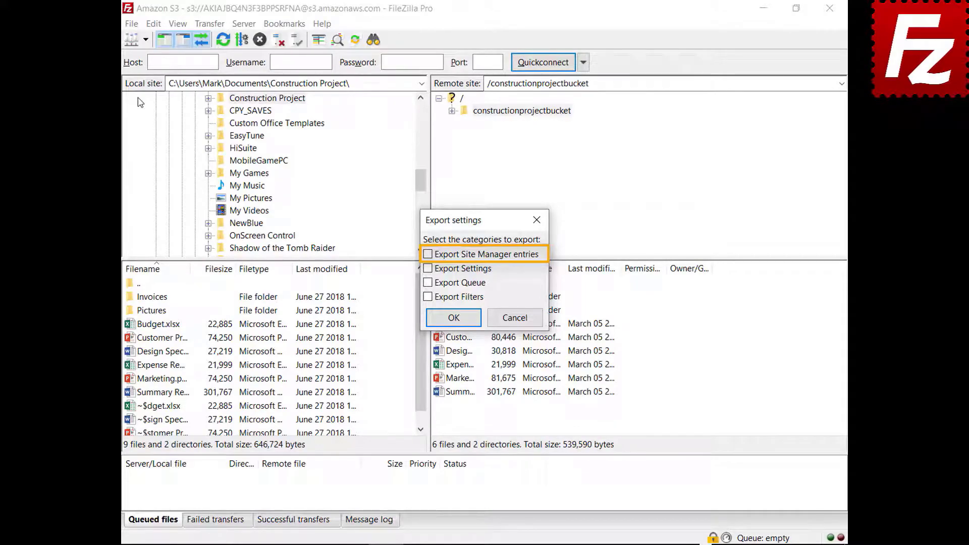
pyautogui.click(427, 255)
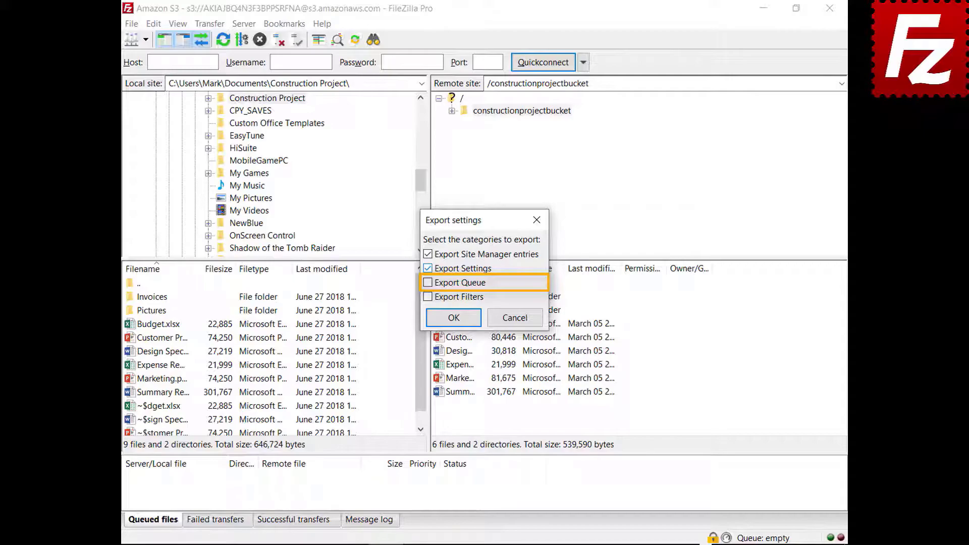
pyautogui.click(428, 282)
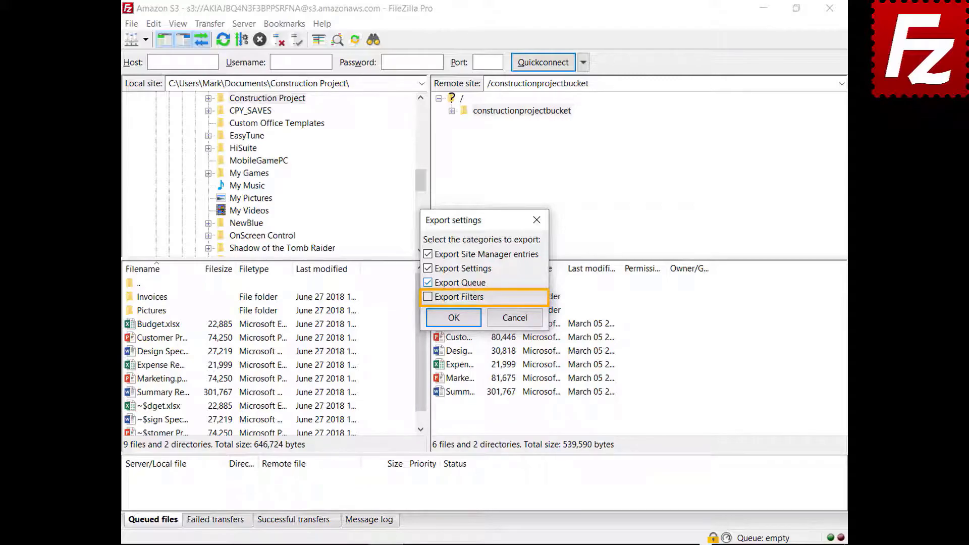
pyautogui.click(428, 297)
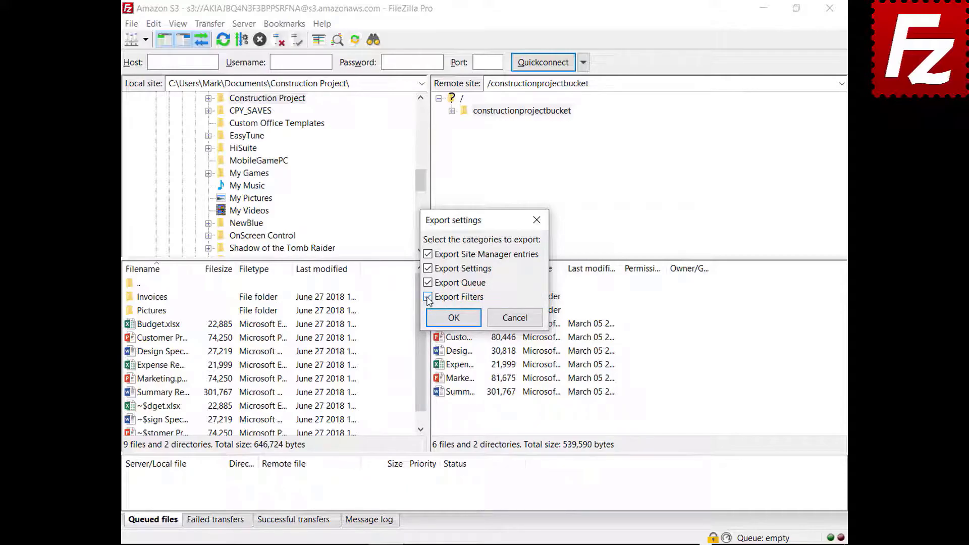
pyautogui.click(454, 319)
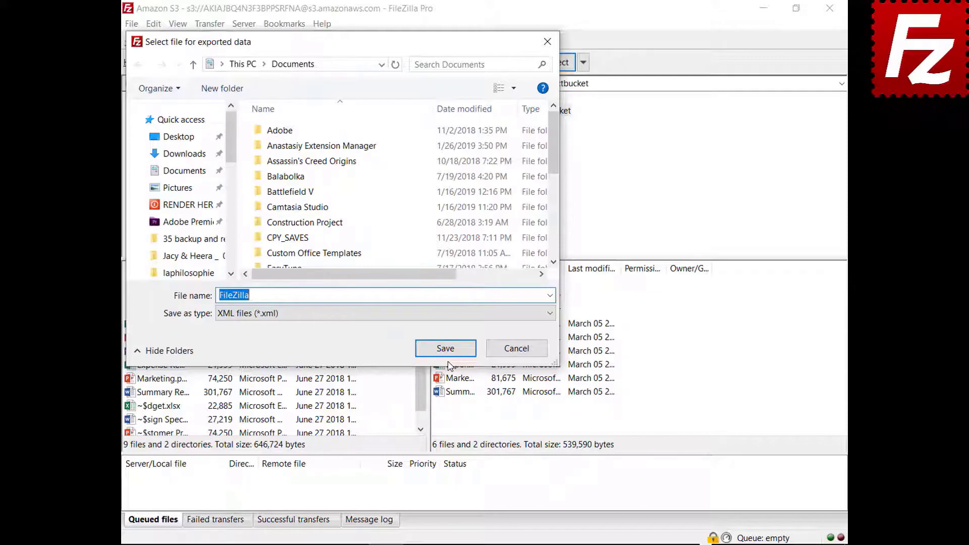
pyautogui.click(446, 350)
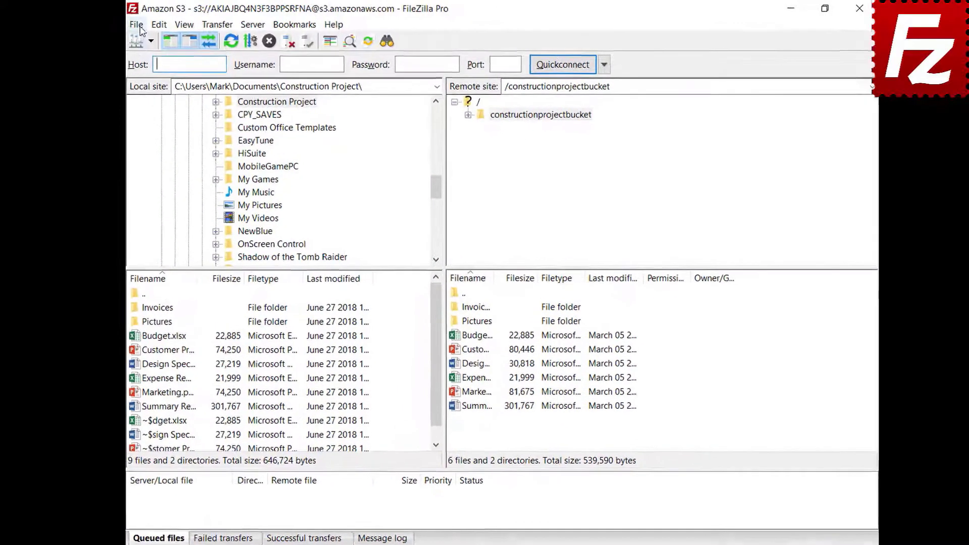
# - Start importing previously exported FileZilla settings
pyautogui.click(133, 26)
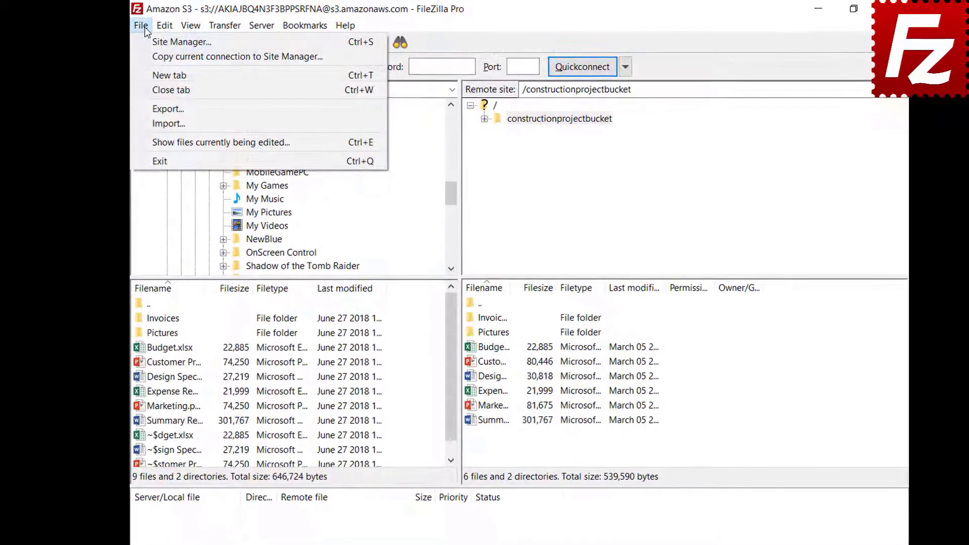
pyautogui.click(142, 125)
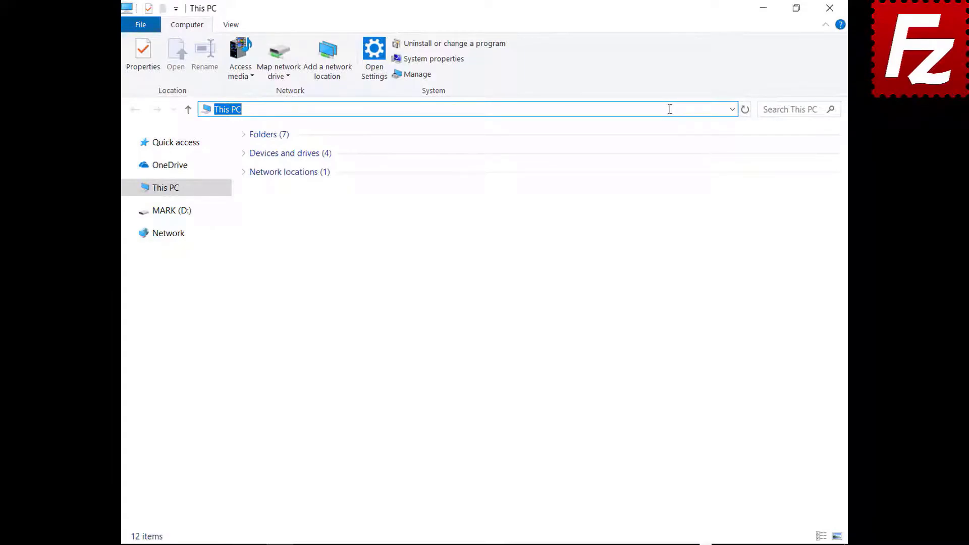
# - Switch to File Explorer, go to the %APPDATA%\FileZilla folder and select all configuration files in it
pyautogui.write('%APPDATA%\\File')
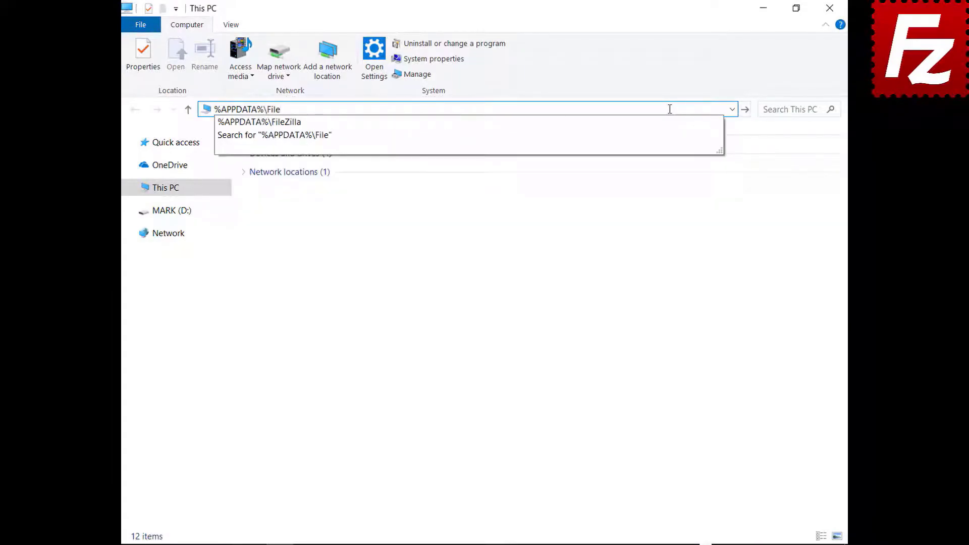
pyautogui.write('Zilla')
pyautogui.press('Return')
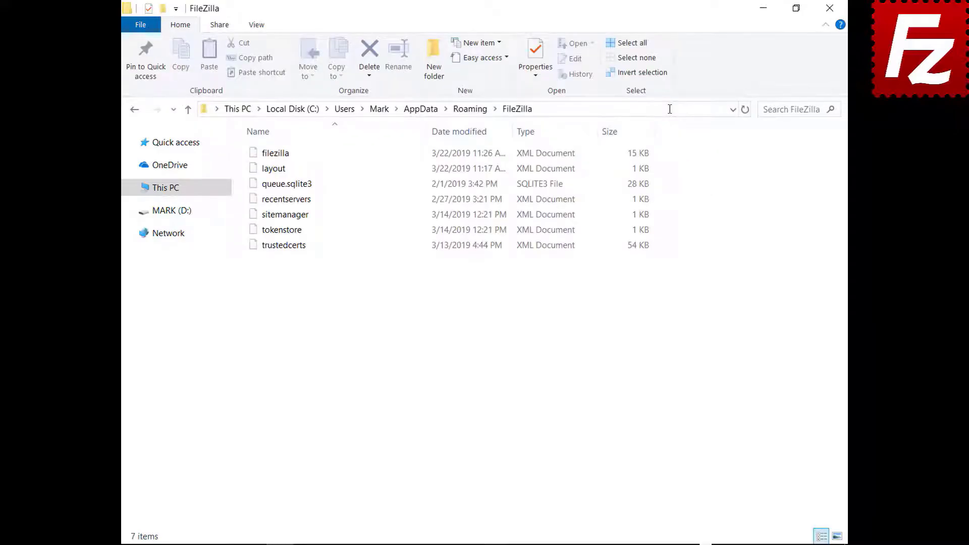
pyautogui.moveTo(283, 260); pyautogui.dragTo(286, 143)
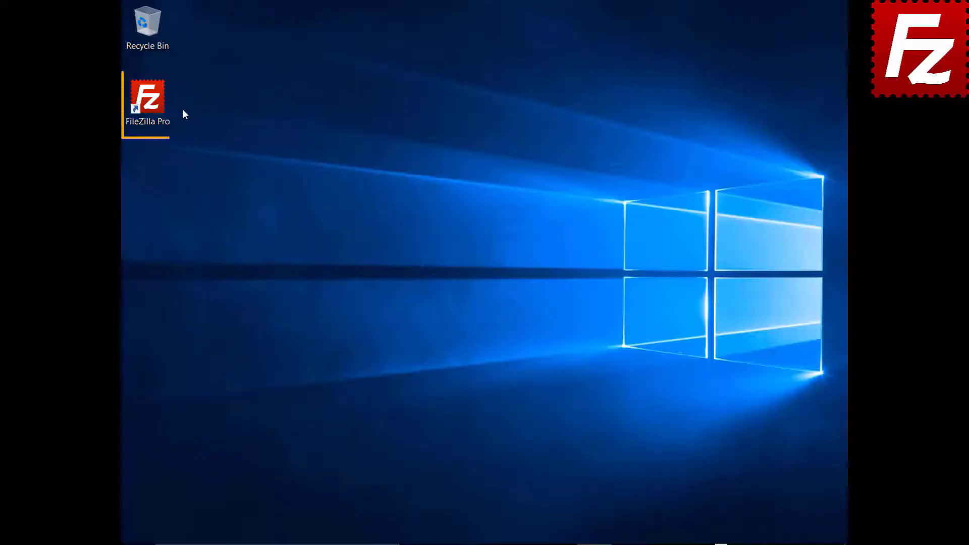
# - Launch FileZilla Pro, connect to the Amazon S3 site in a new tab and show the message log
pyautogui.doubleClick(151, 103)
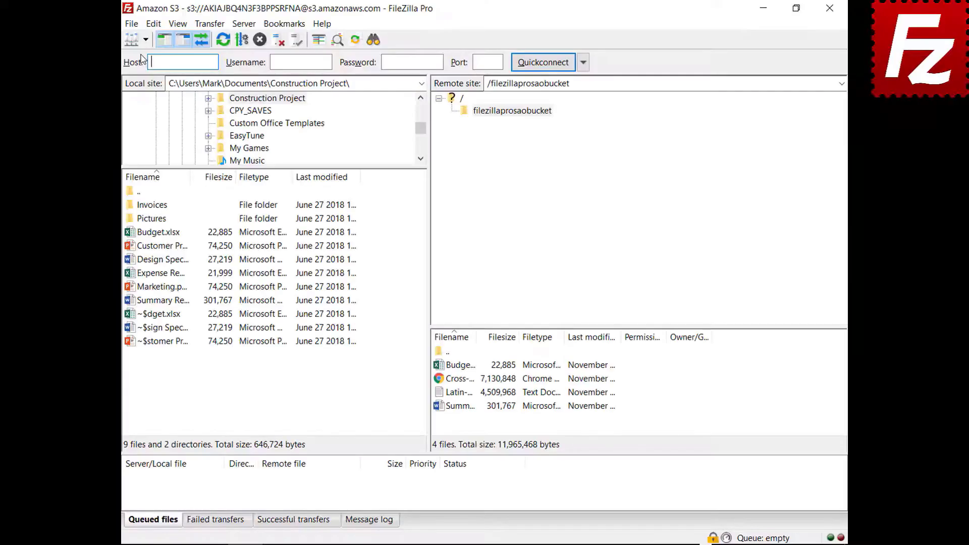
pyautogui.click(145, 40)
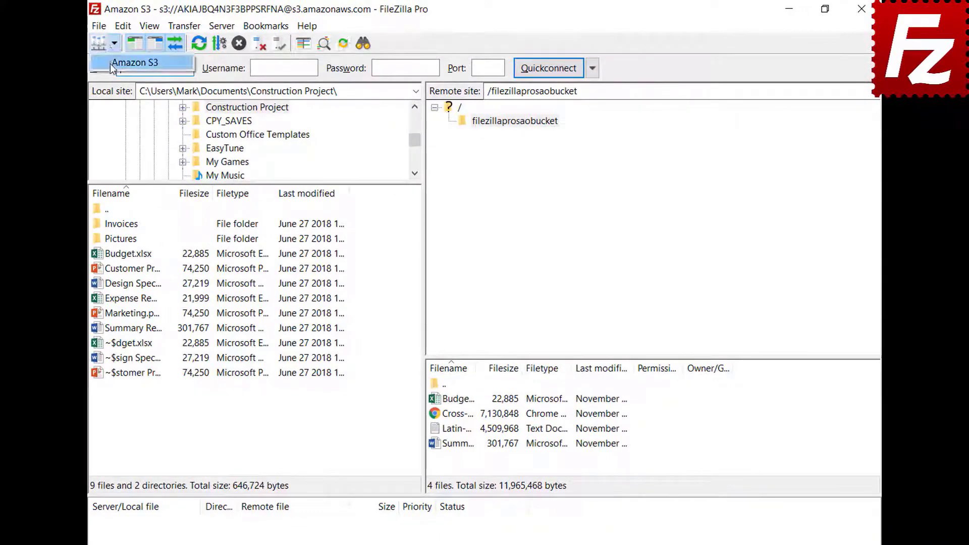
pyautogui.click(111, 63)
pyautogui.click(374, 519)
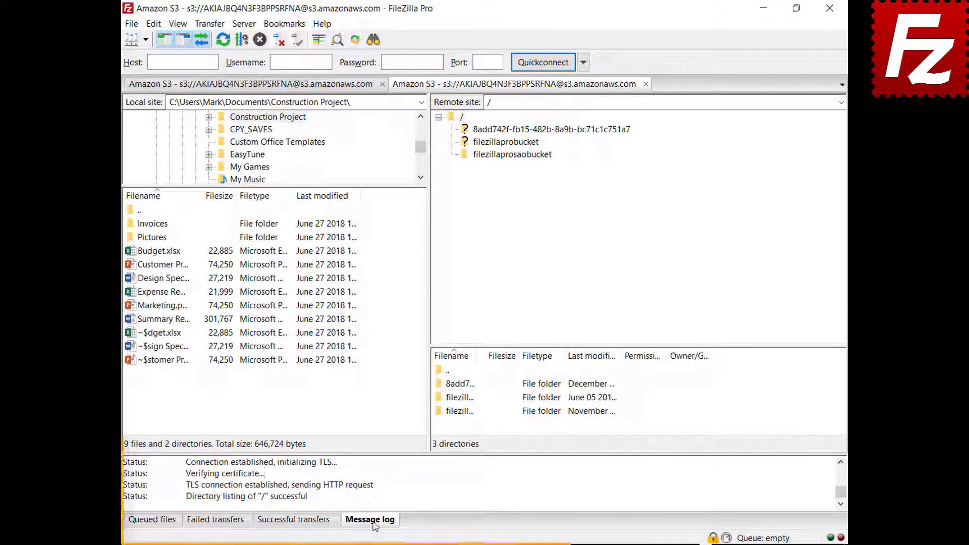
# - Turn on the detailed log in the message log and open the remote filezillaprosaobucket directory
pyautogui.rightClick(416, 480)
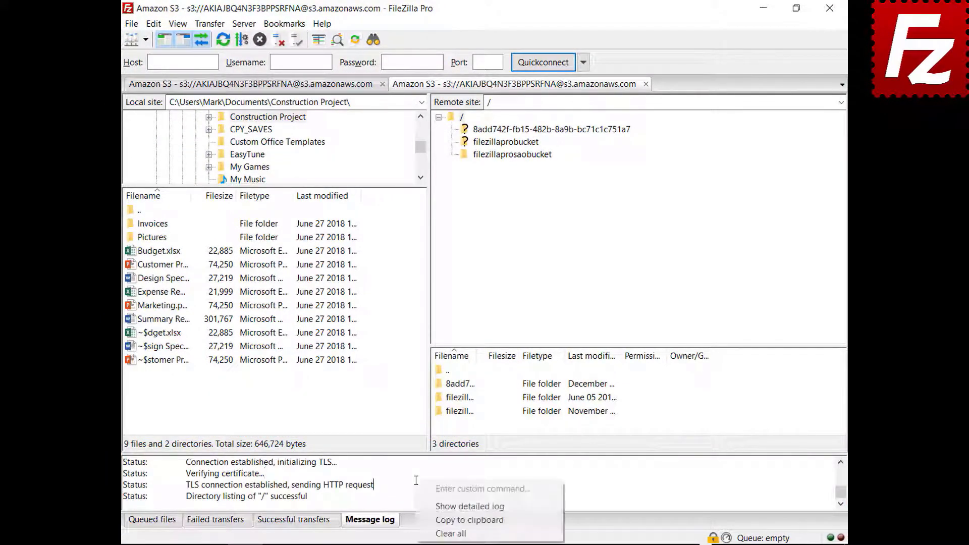
pyautogui.click(429, 506)
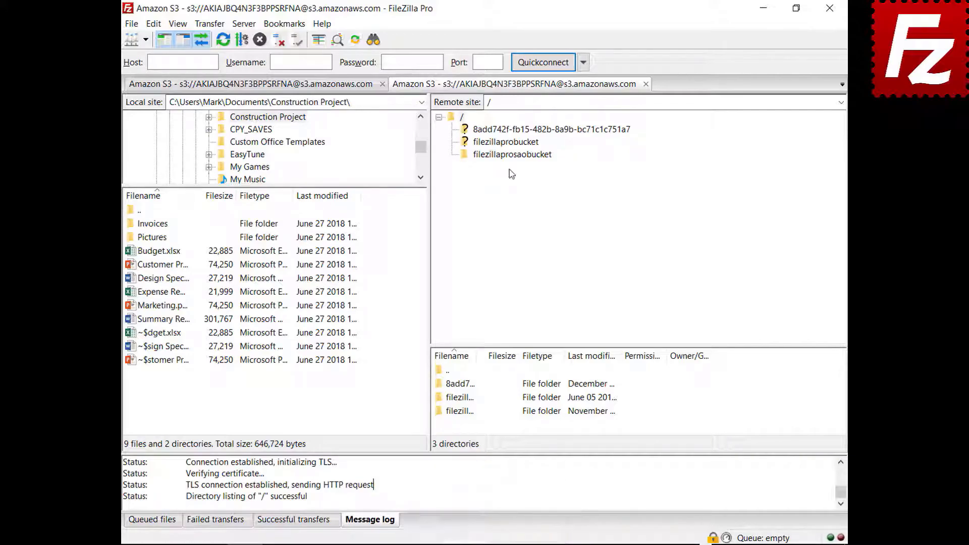
pyautogui.click(511, 155)
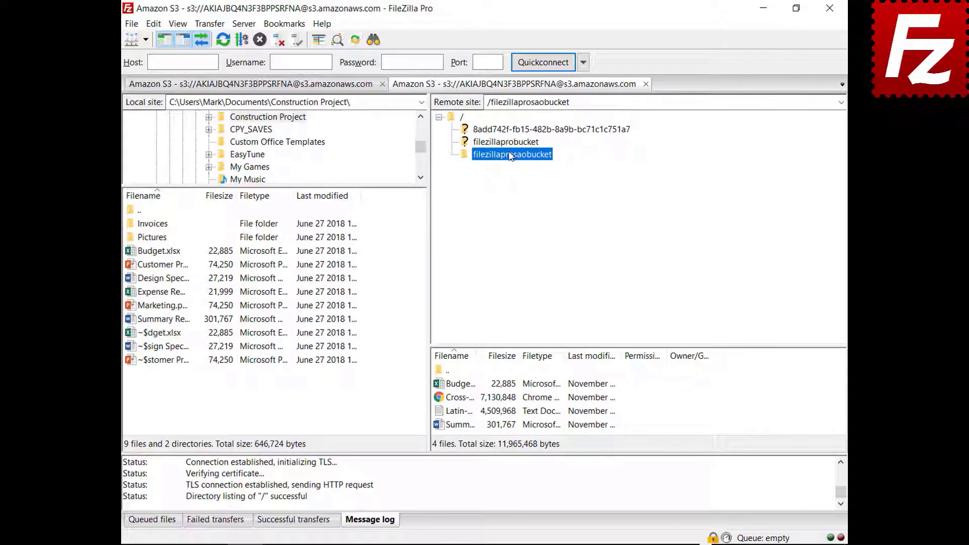
pyautogui.rightClick(469, 485)
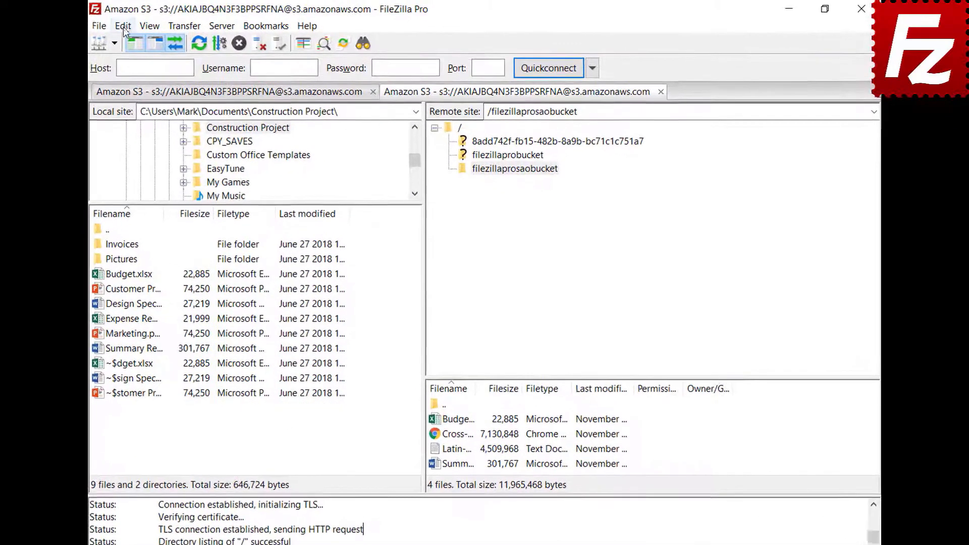
# - In the Logging settings, enable showing timestamps in the message log
pyautogui.click(153, 24)
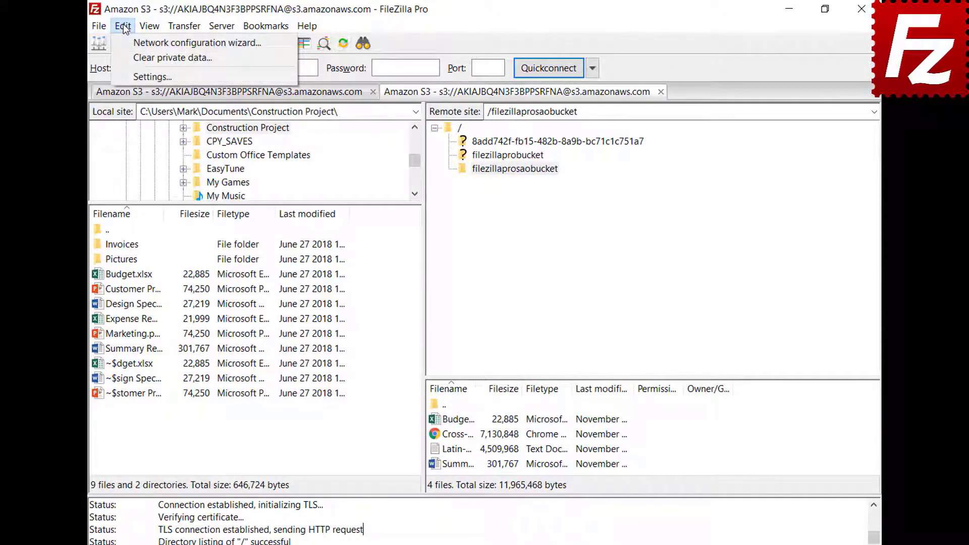
pyautogui.click(130, 75)
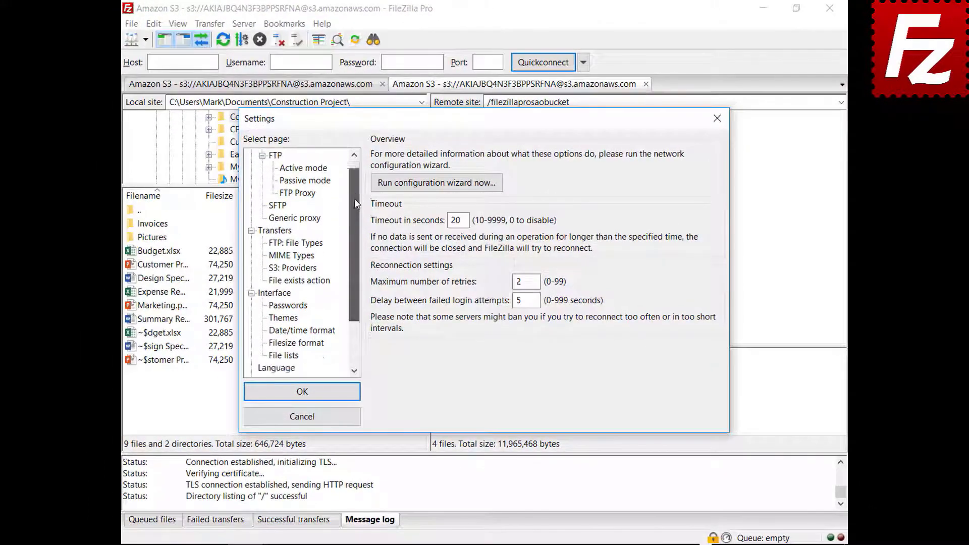
pyautogui.moveTo(356, 204); pyautogui.dragTo(351, 245)
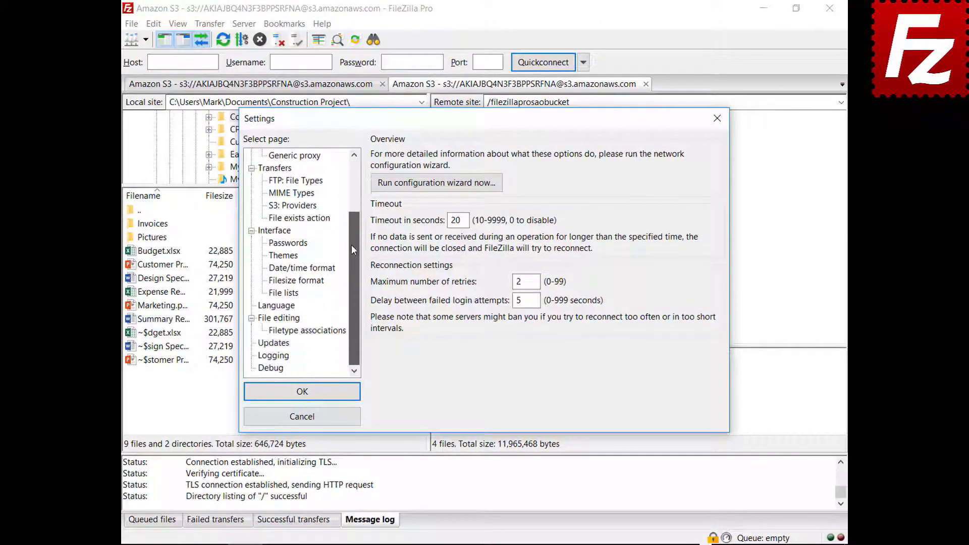
pyautogui.click(275, 355)
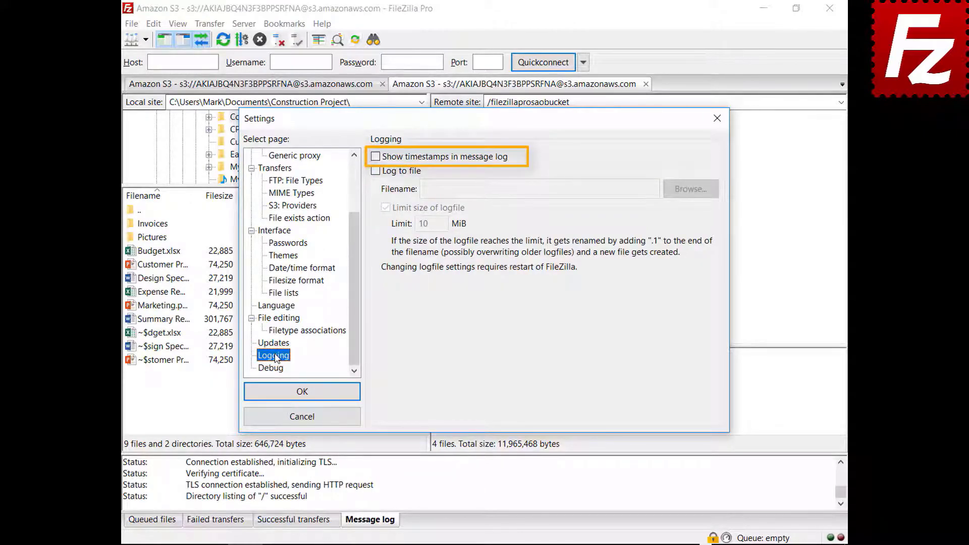
pyautogui.click(376, 157)
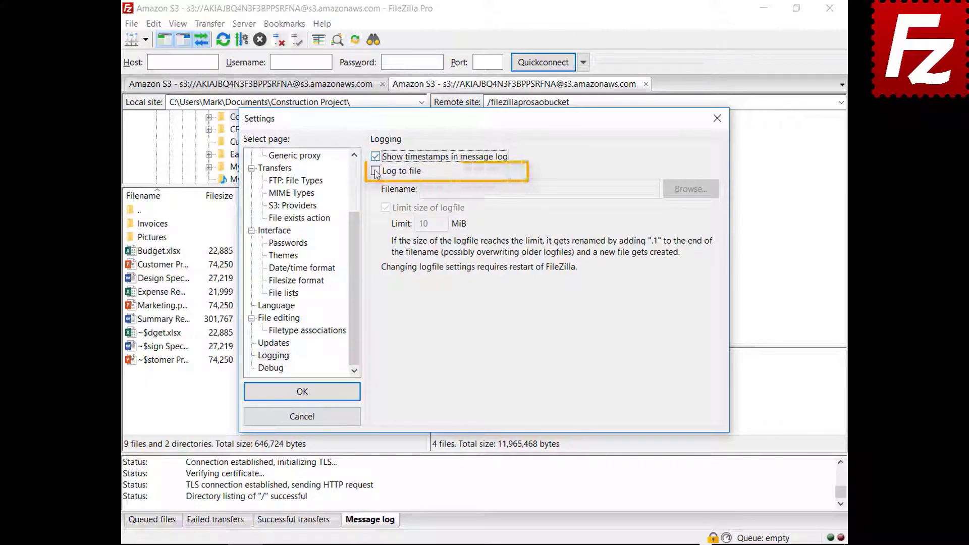
# - Enable logging to a file named filezilla.log in Documents, and open the Debug settings
pyautogui.click(375, 171)
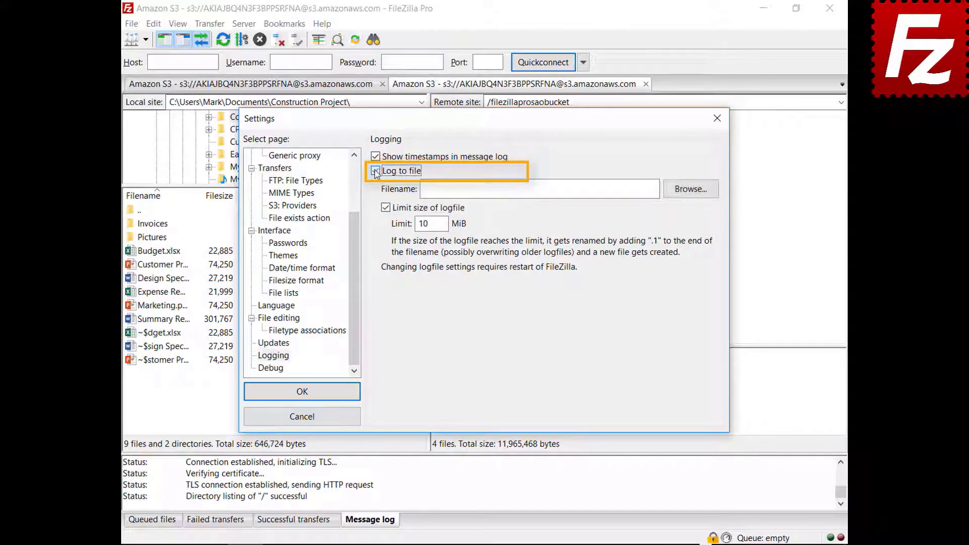
pyautogui.click(689, 195)
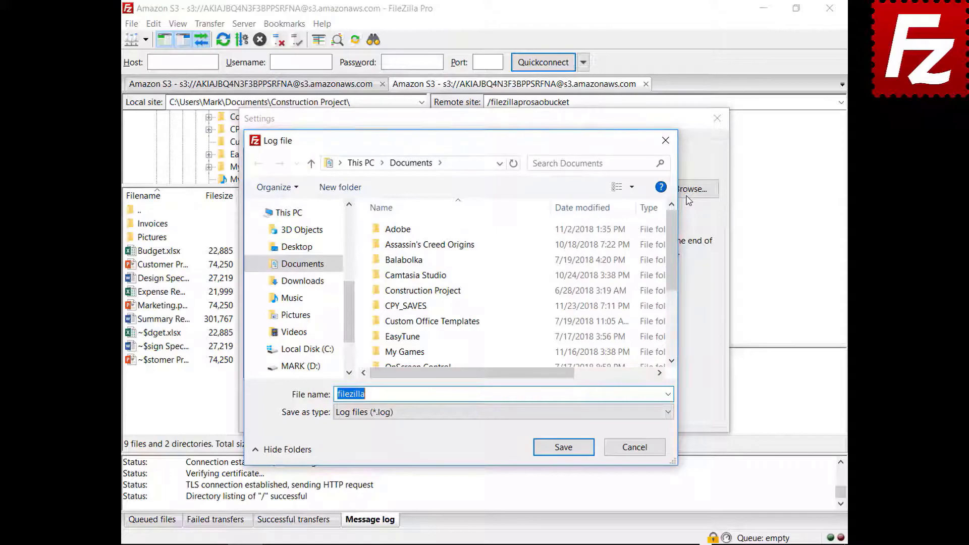
pyautogui.click(563, 448)
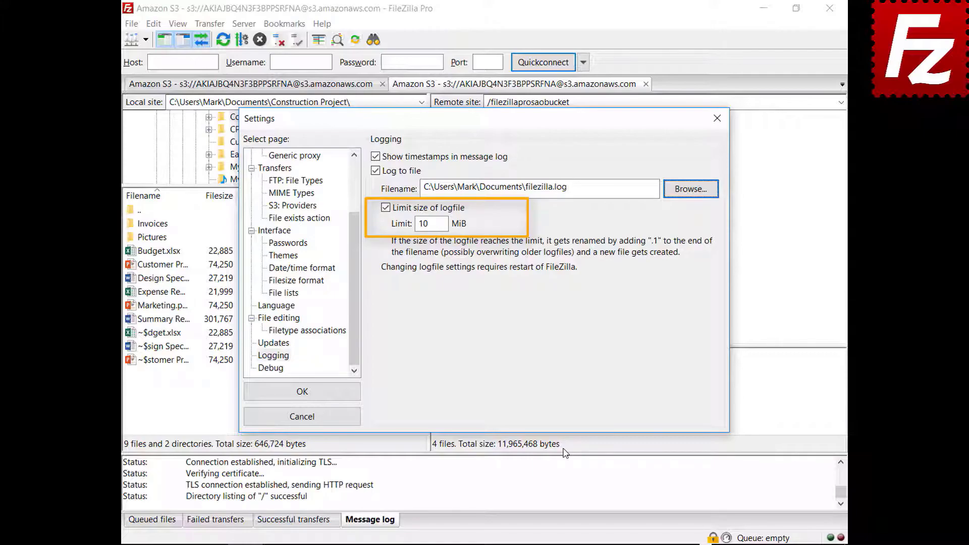
pyautogui.click(278, 368)
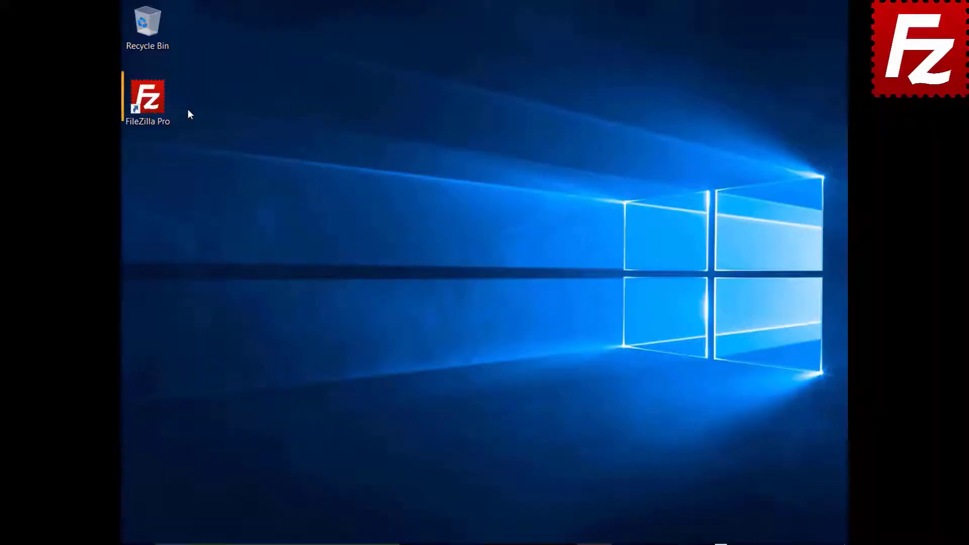
# - Launch FileZilla Pro and create site Tardigrade with Tardigrade - Decentralized Cloud Storage, satellite us-central-1.tardigrade.io, the API key and the encryption passphrase
pyautogui.doubleClick(153, 105)
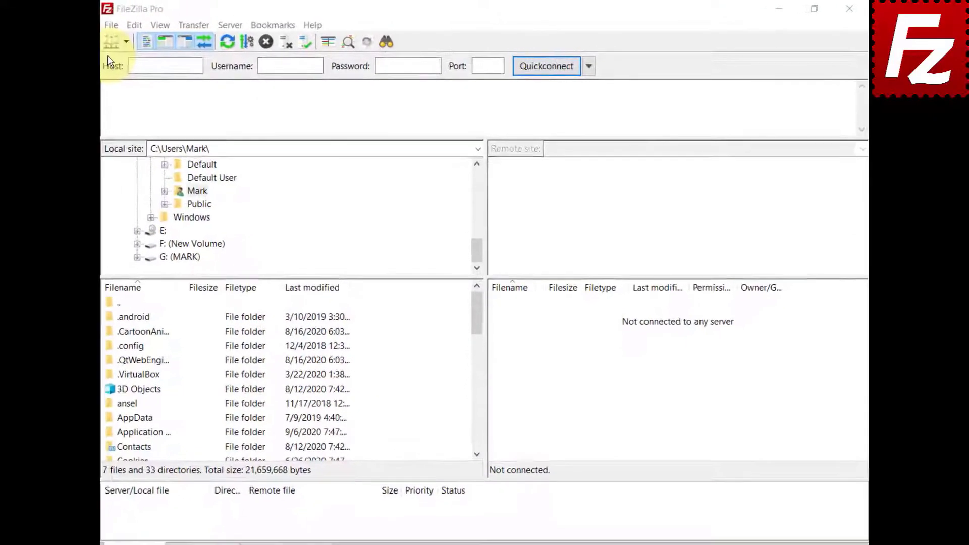
pyautogui.click(94, 27)
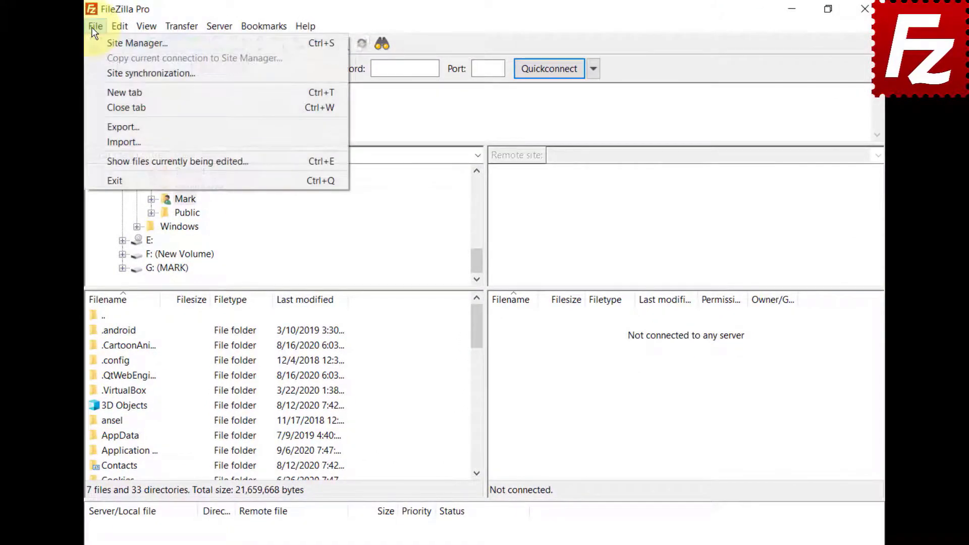
pyautogui.click(94, 44)
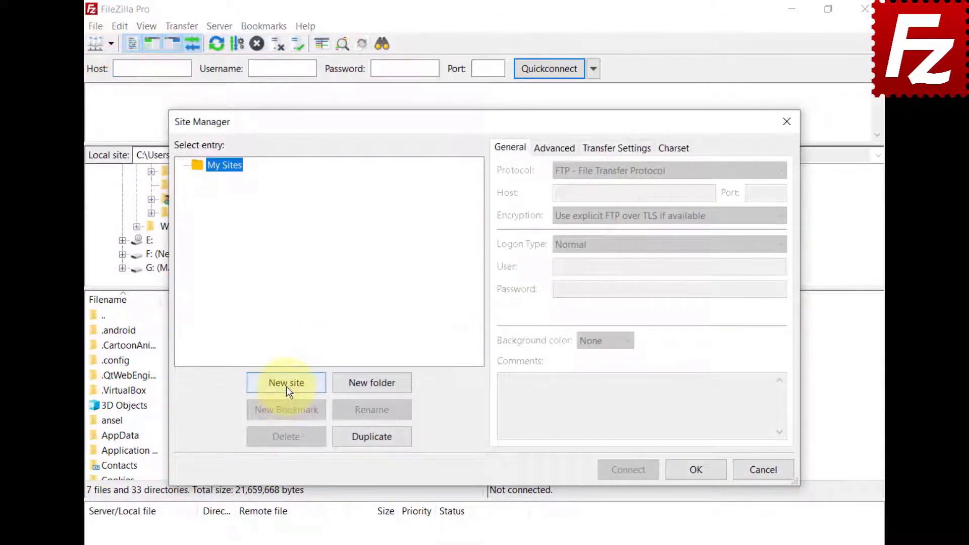
pyautogui.click(286, 383)
pyautogui.write('Tardigrade')
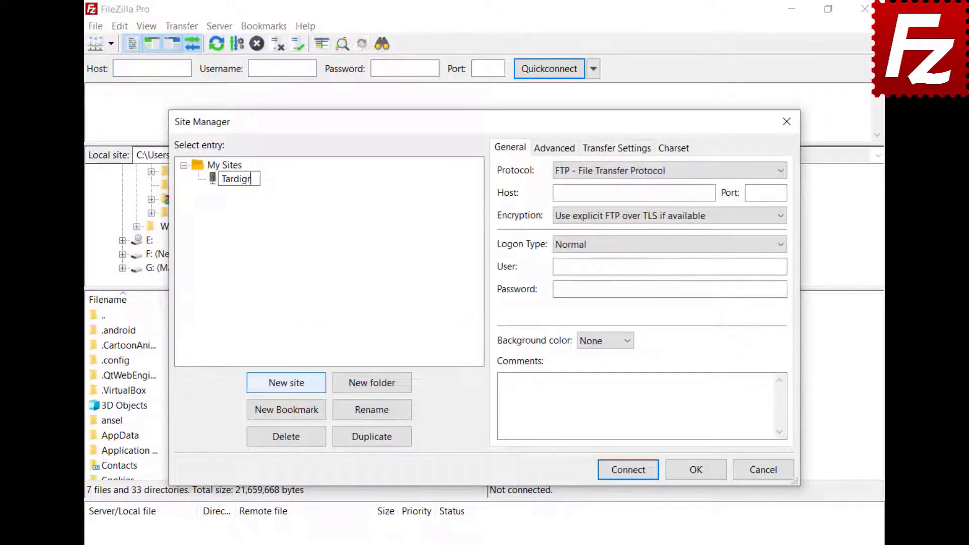
pyautogui.click(634, 174)
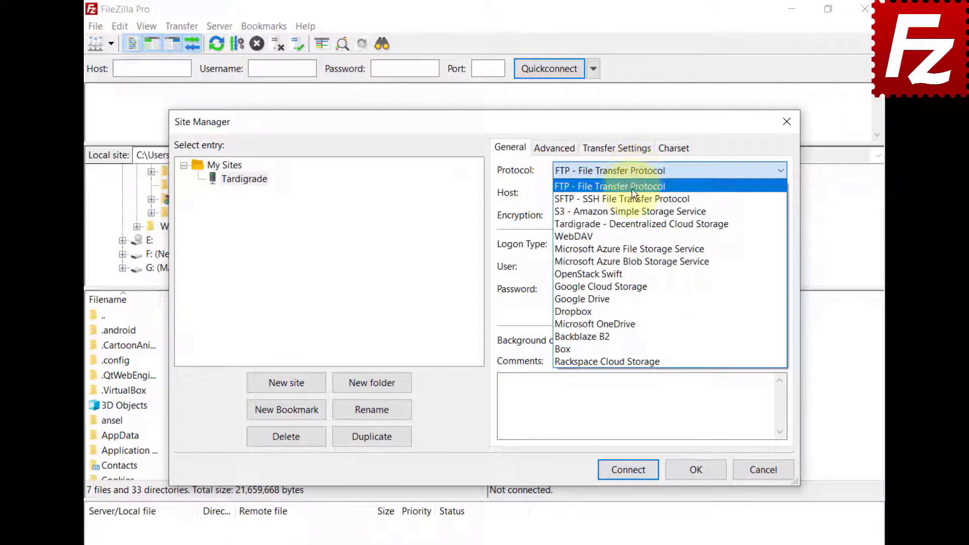
pyautogui.click(629, 226)
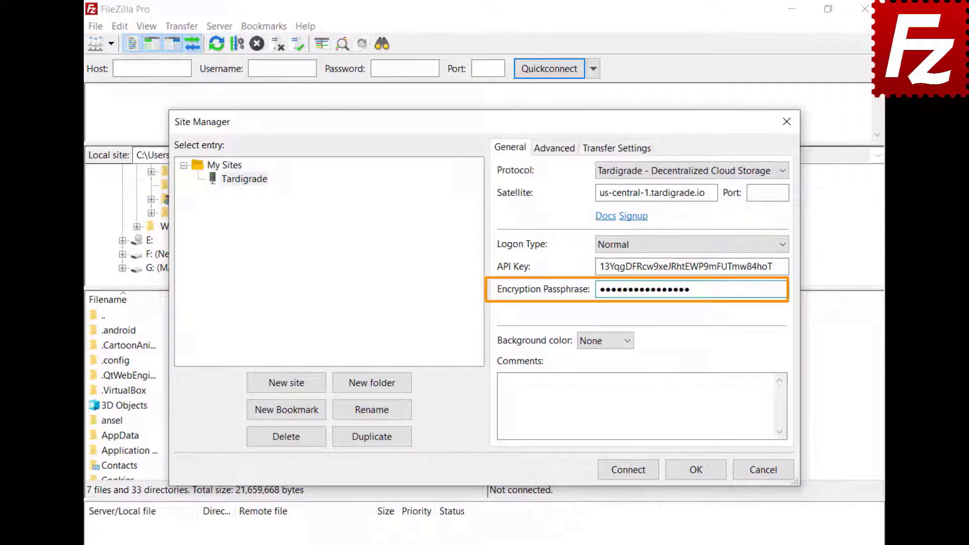
# - Connect to the Tardigrade site and open the remote Construction Project folder inside constructionproject
pyautogui.click(632, 474)
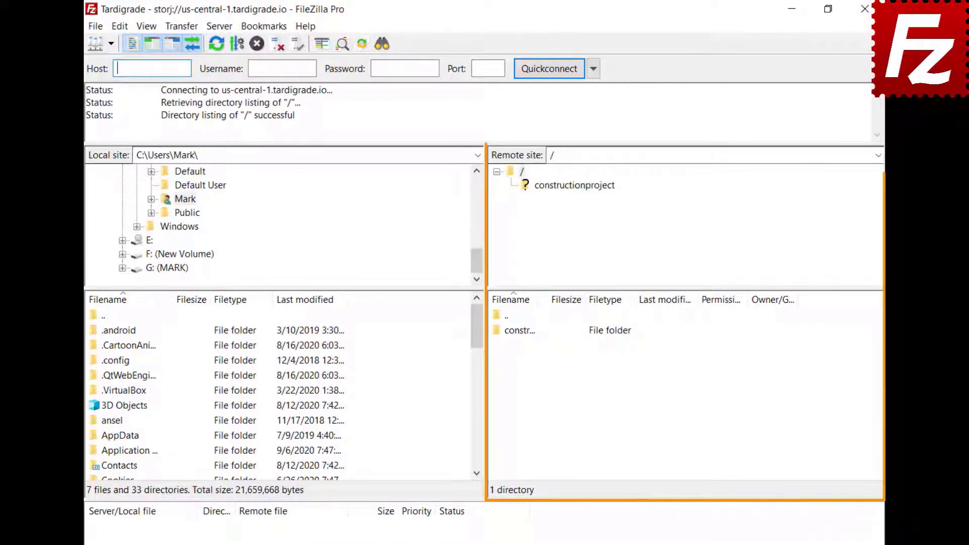
pyautogui.click(570, 185)
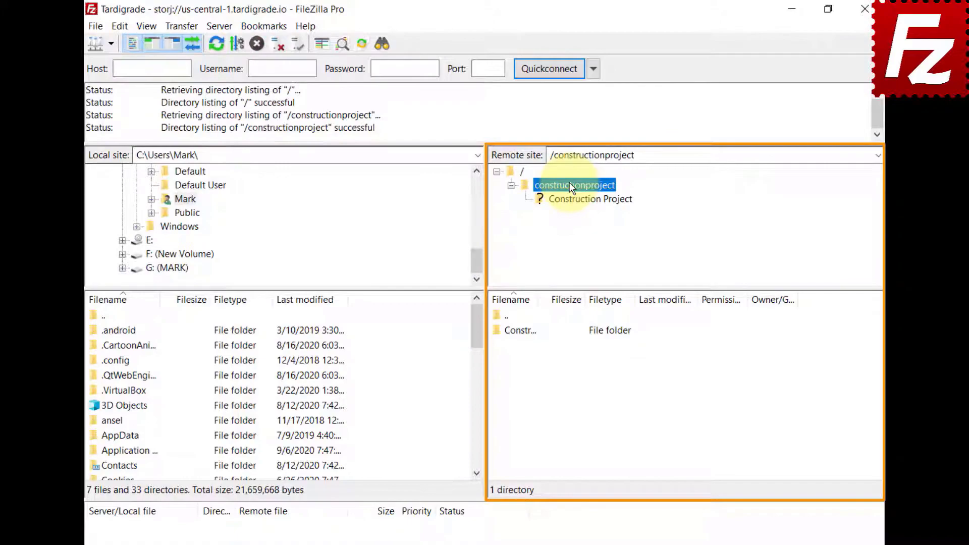
pyautogui.click(573, 201)
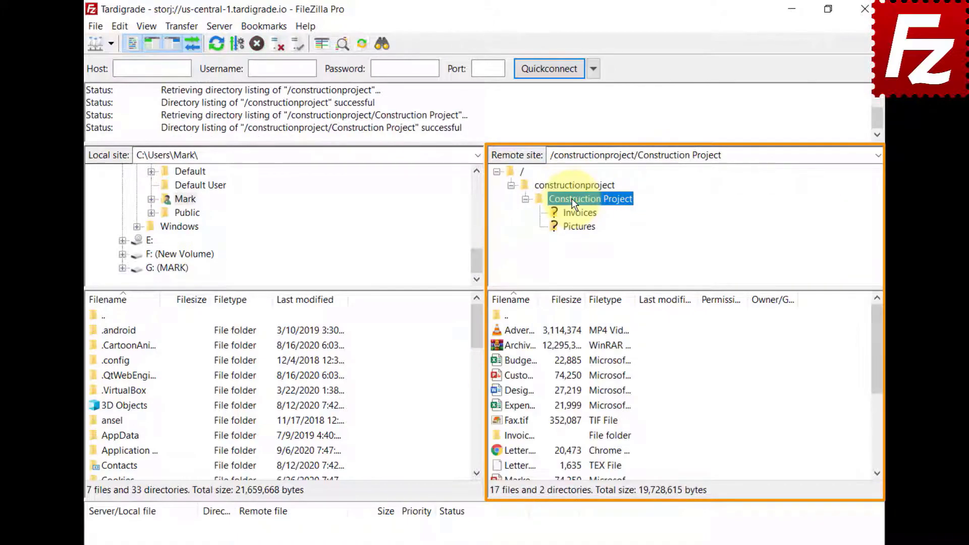